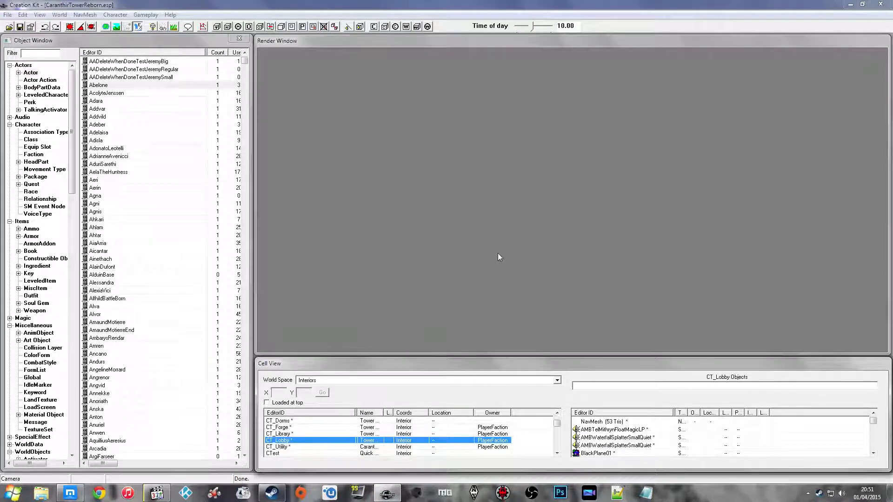
# Accept all warnings while the CT_Lobby cell loads and bring the lobby's upper platform into view
pyautogui.click(529, 302)
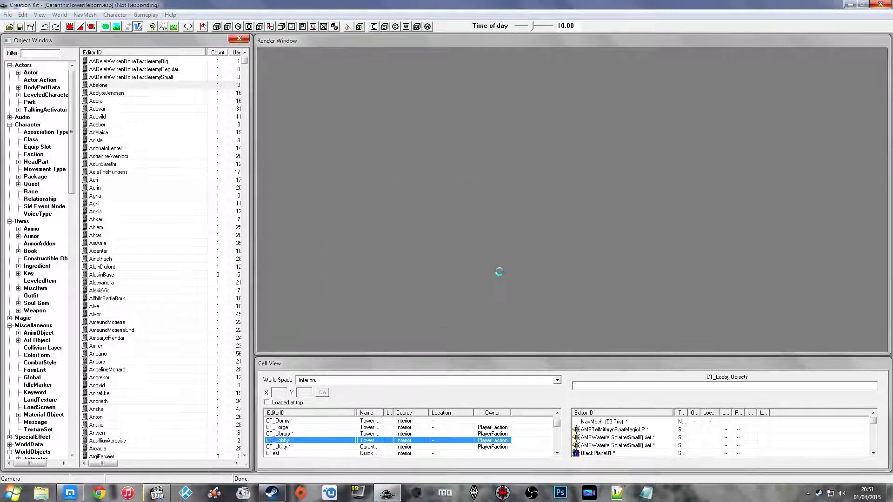
pyautogui.click(538, 290)
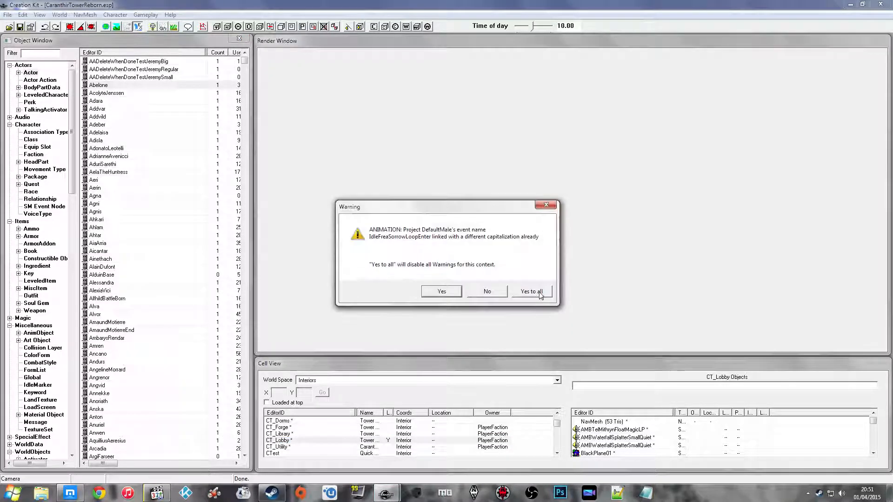
pyautogui.click(540, 293)
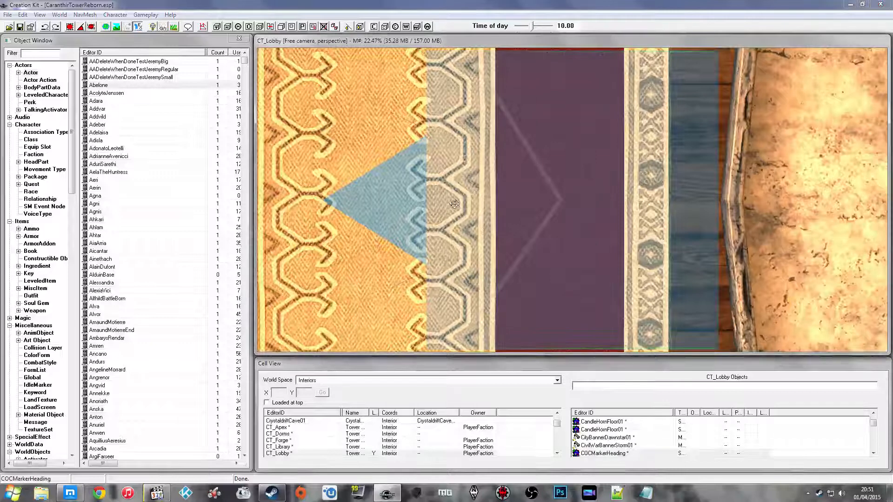
pyautogui.keyDown('shift'); pyautogui.moveTo(466, 185); pyautogui.dragTo(506, 192, button='middle'); pyautogui.keyUp('shift')
pyautogui.scroll(-10, 529, 159)
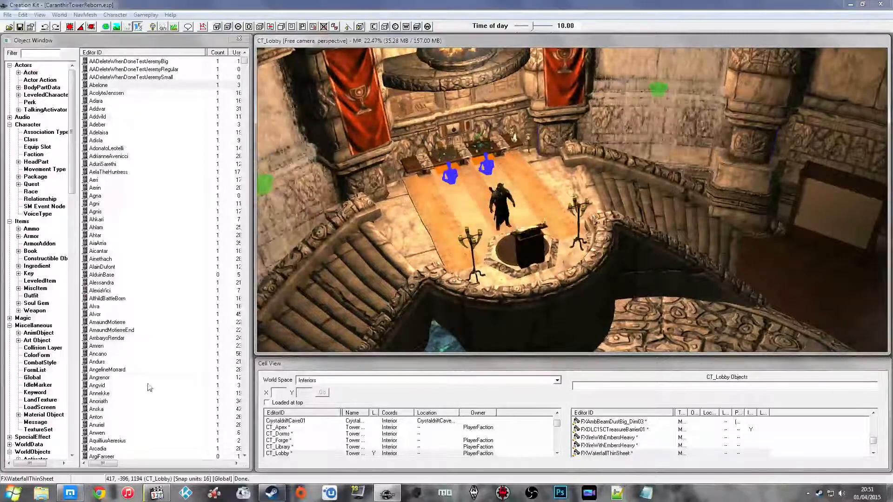
# Switch to the web browser and open darkfox127.co.uk in a new tab
pyautogui.click(70, 493)
pyautogui.click(594, 15)
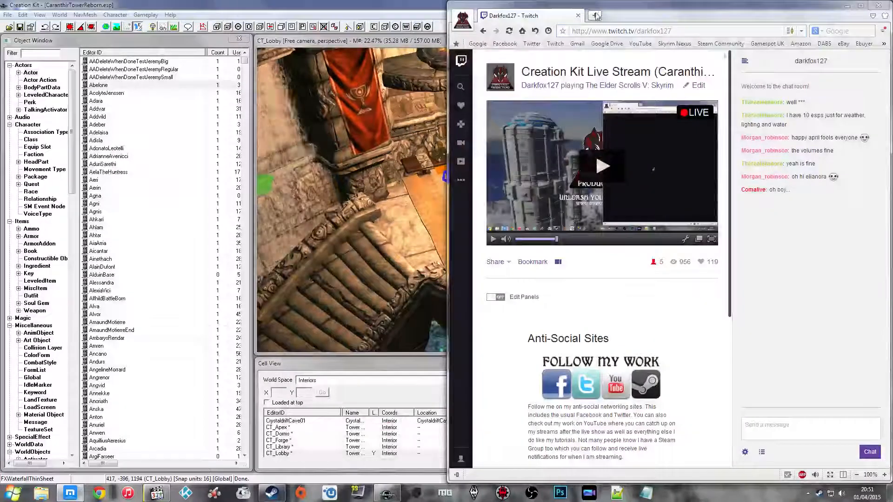
pyautogui.write('da')
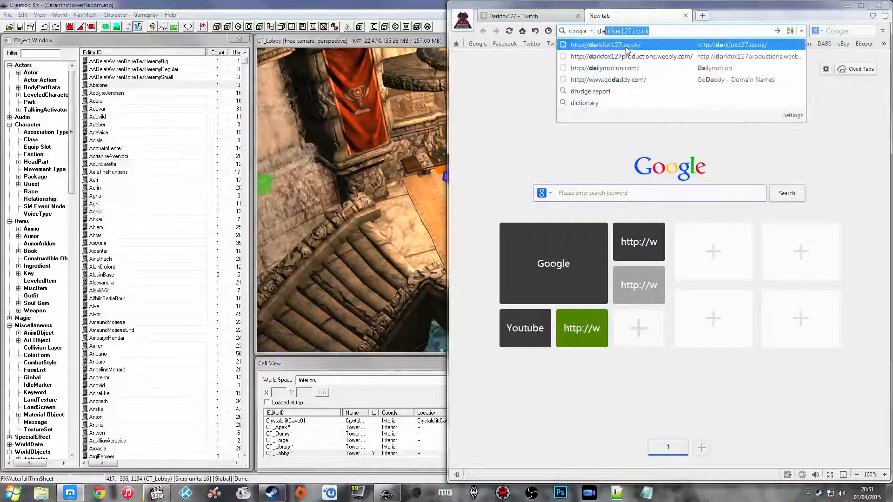
pyautogui.write('rk')
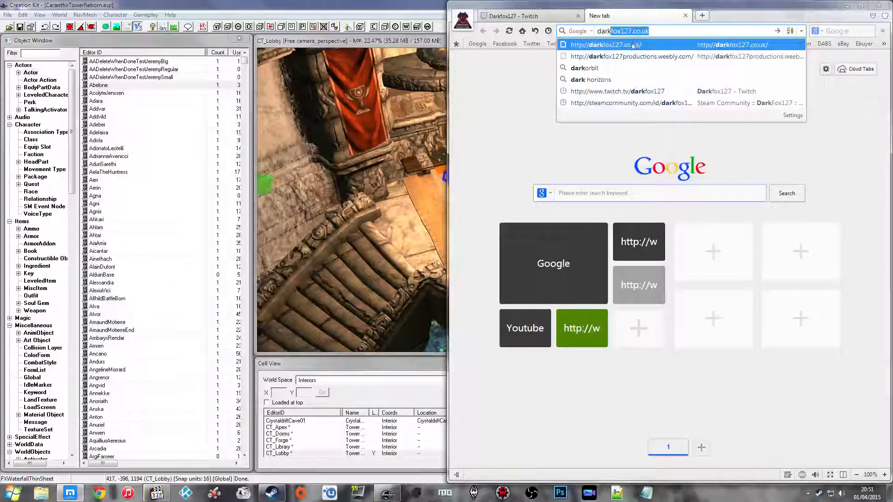
pyautogui.press('Return')
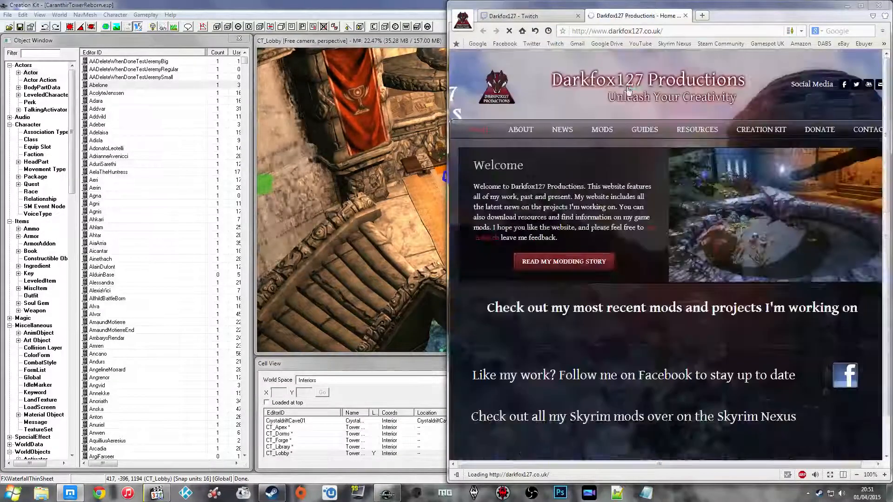
# Look over the Darkfox127 Productions home page, open its Frost Mammoths mod page and maximize the browser window
pyautogui.scroll(-10, 678, 178)
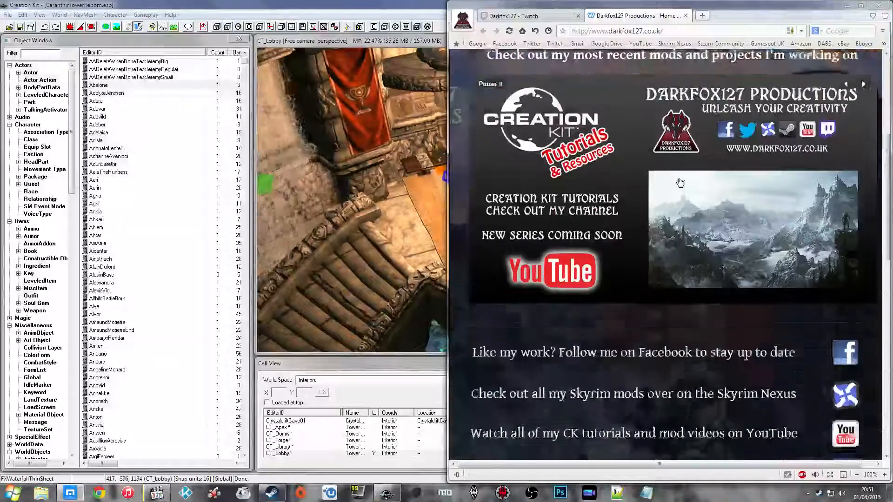
pyautogui.scroll(8, 678, 178)
pyautogui.scroll(2, 678, 178)
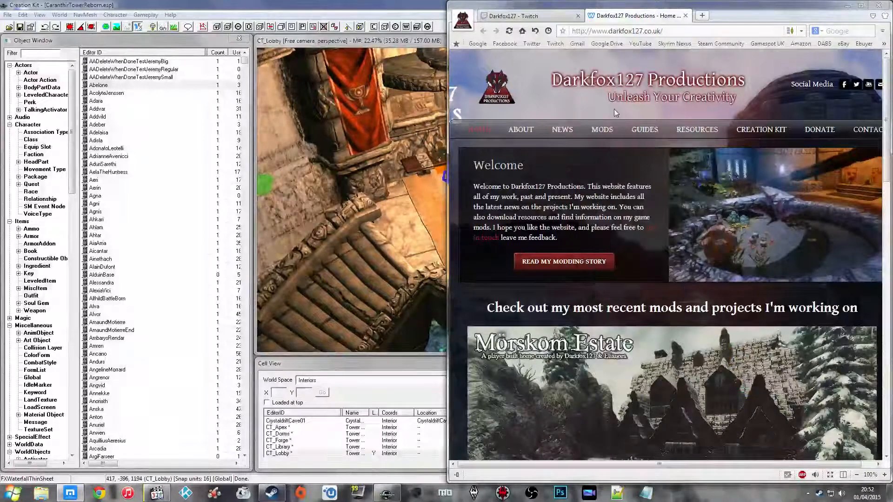
pyautogui.moveTo(607, 133)
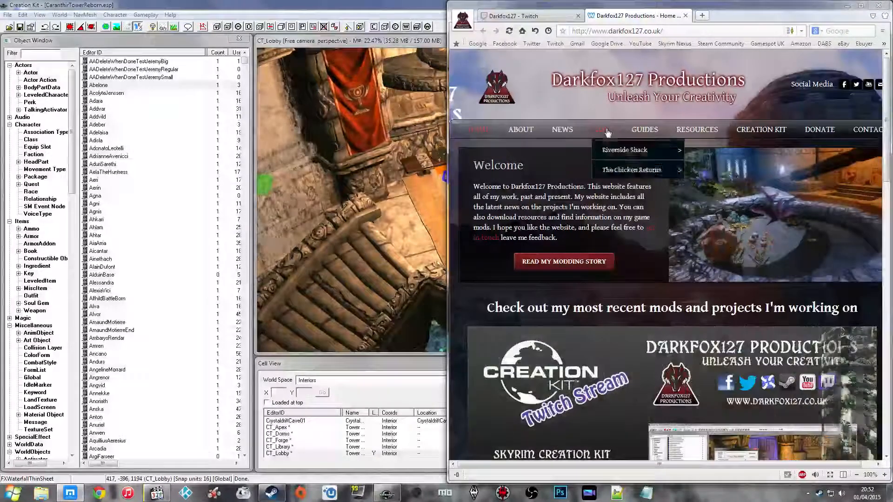
pyautogui.click(604, 168)
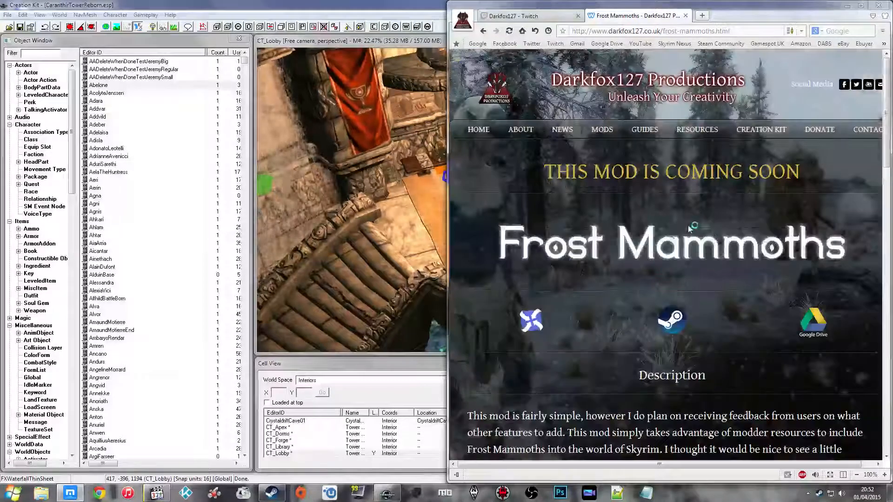
pyautogui.click(861, 5)
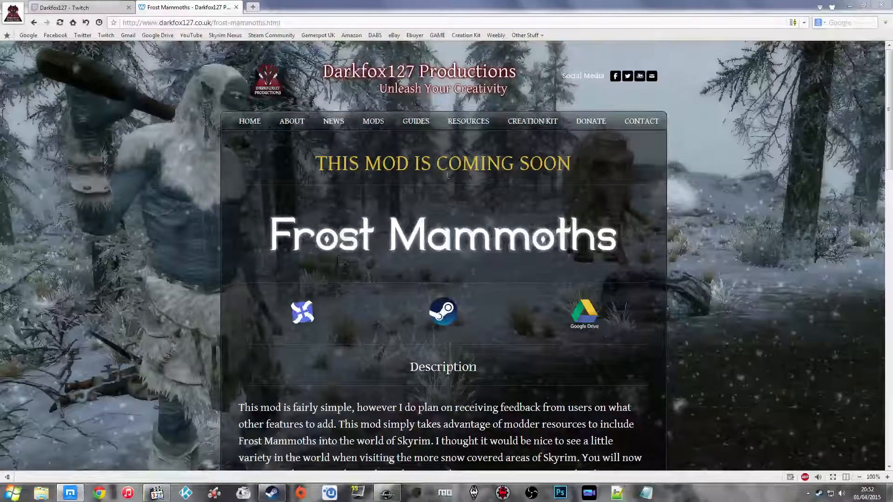
# Read the Description and Info & Features sections of the Frost Mammoths page
pyautogui.scroll(-3, 500, 183)
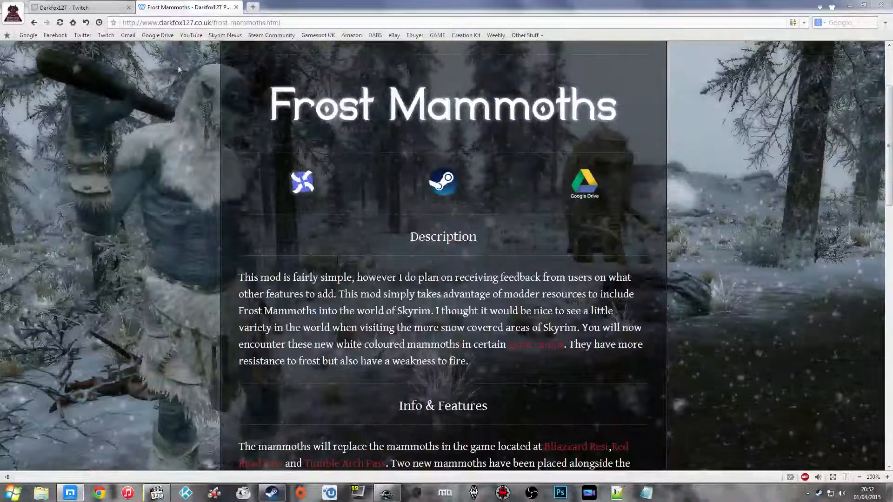
pyautogui.scroll(-4, 361, 254)
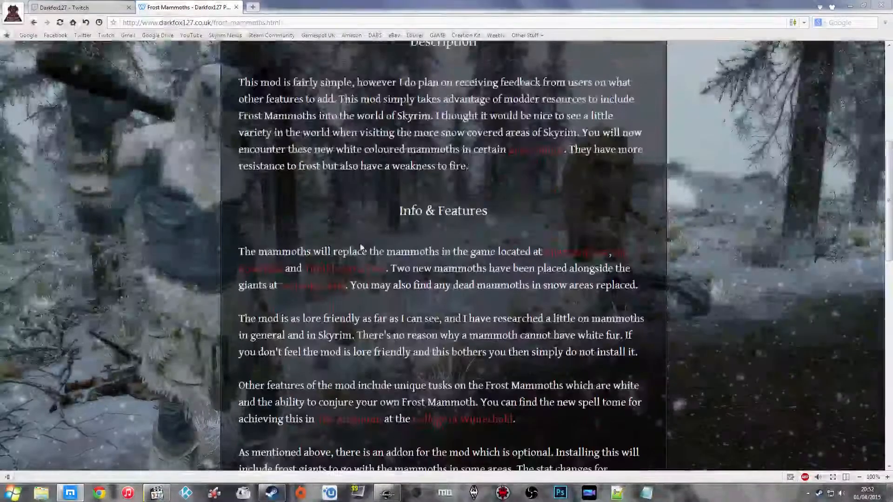
pyautogui.scroll(-4, 361, 247)
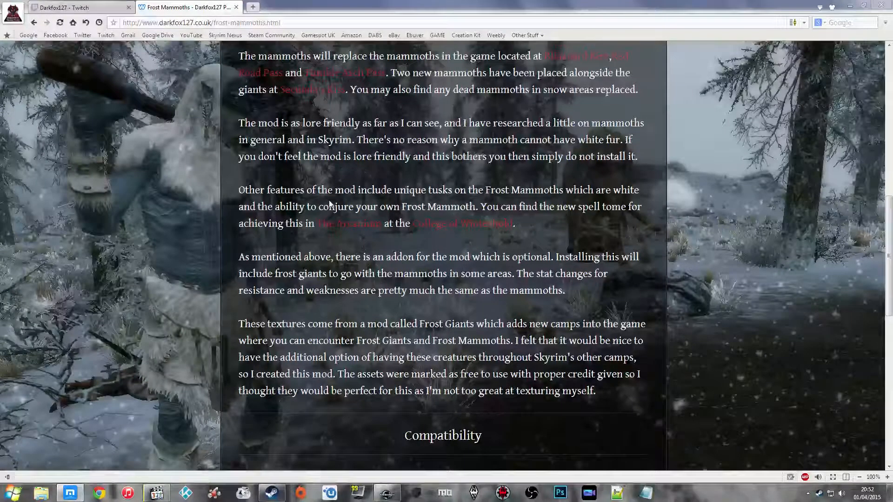
pyautogui.scroll(5, 330, 203)
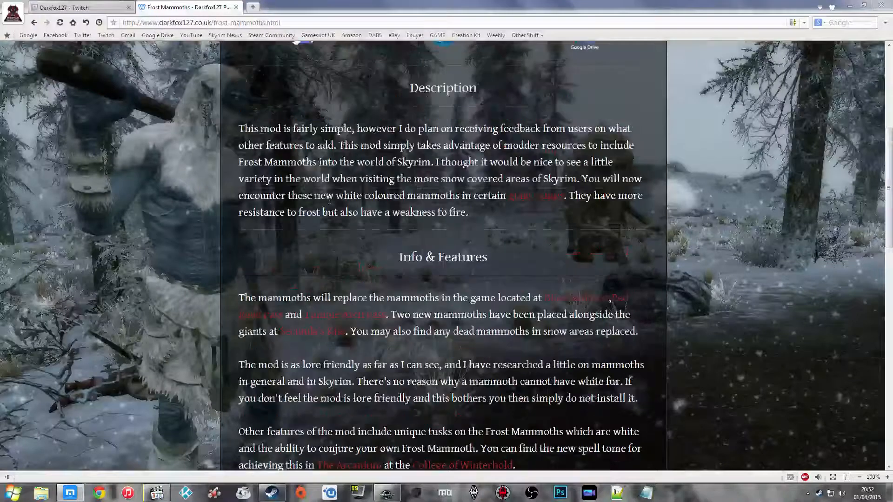
pyautogui.scroll(2, 329, 201)
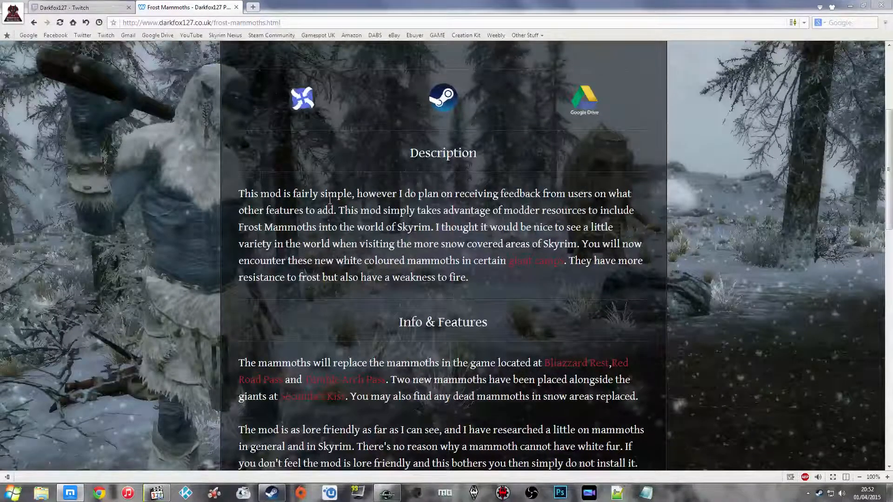
pyautogui.scroll(5, 330, 198)
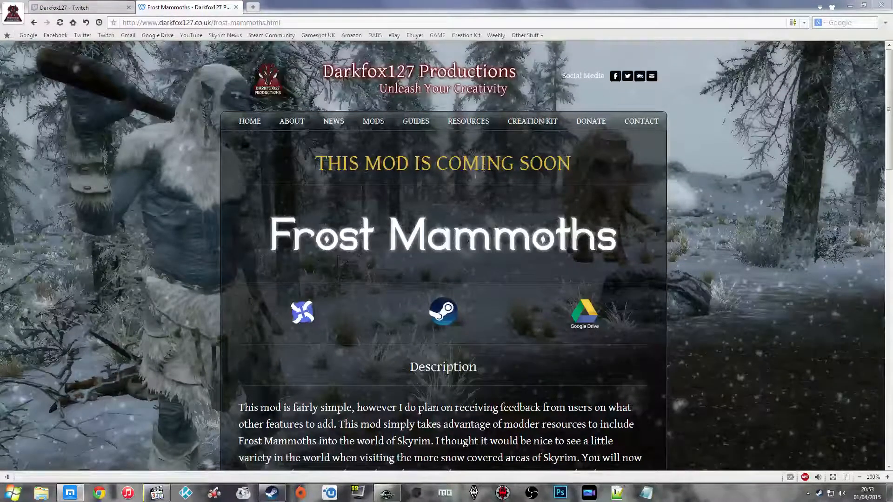
# Go through the Frost Mammoths page past the Compatibility section to Images and Videos
pyautogui.scroll(-8, 506, 188)
pyautogui.scroll(-6, 507, 192)
pyautogui.scroll(2, 507, 192)
pyautogui.scroll(-5, 507, 192)
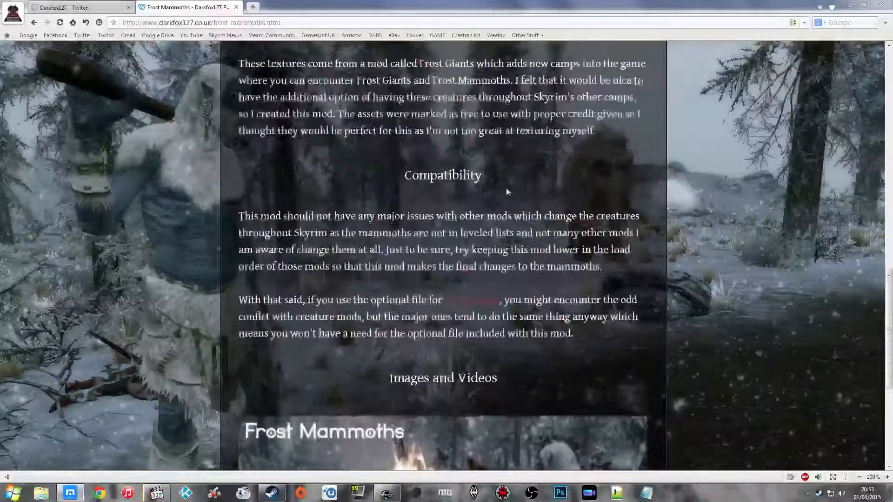
pyautogui.scroll(6, 507, 192)
pyautogui.scroll(-8, 507, 192)
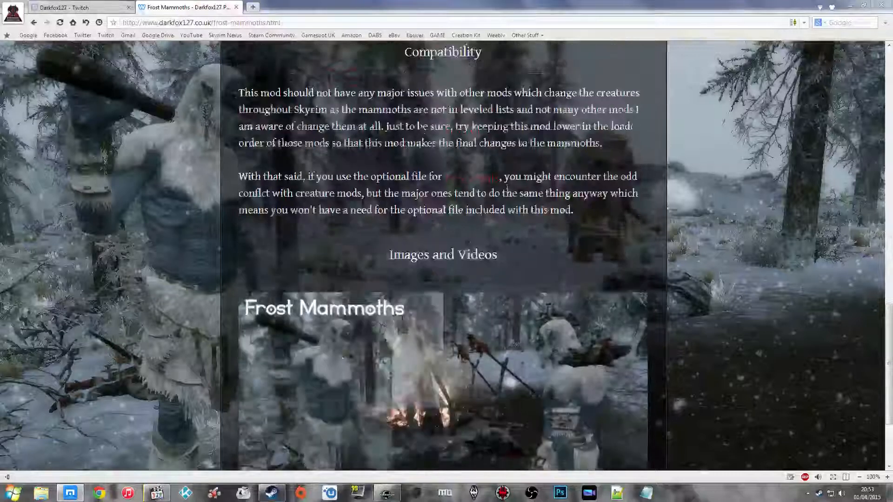
pyautogui.scroll(-3, 507, 188)
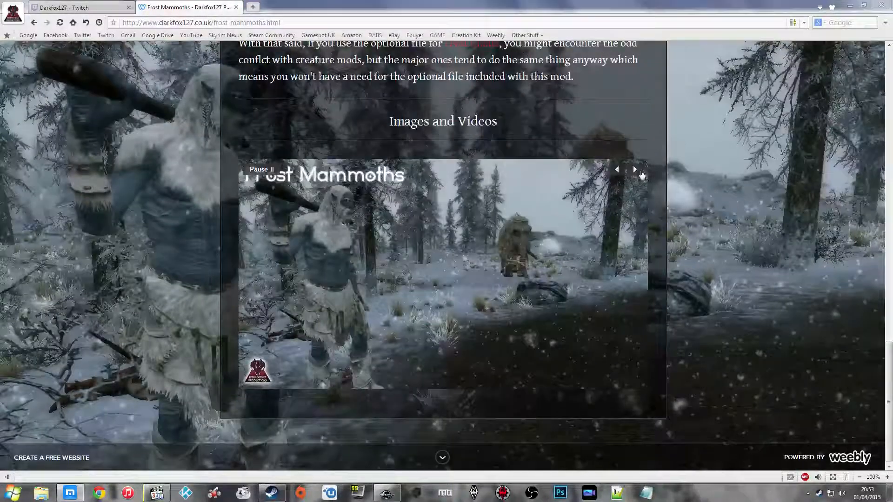
# Step forward through three slides of the Frost Mammoths image gallery and return to the page's beginning
pyautogui.click(635, 171)
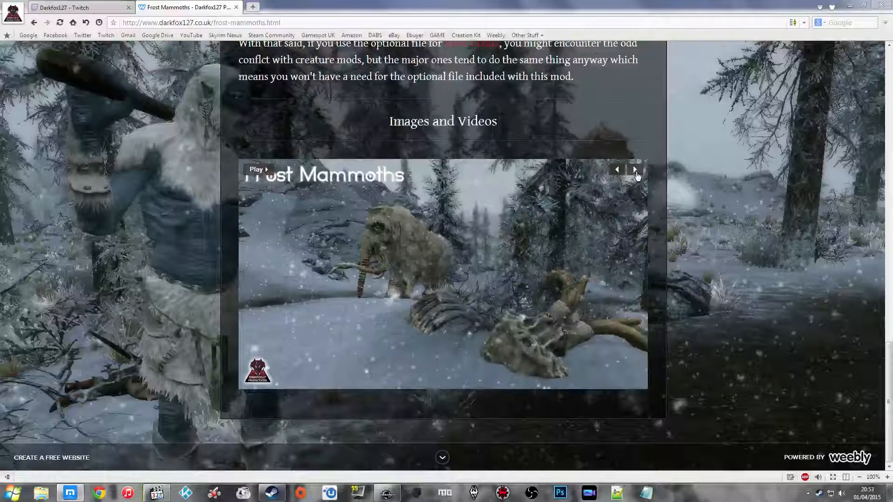
pyautogui.click(635, 170)
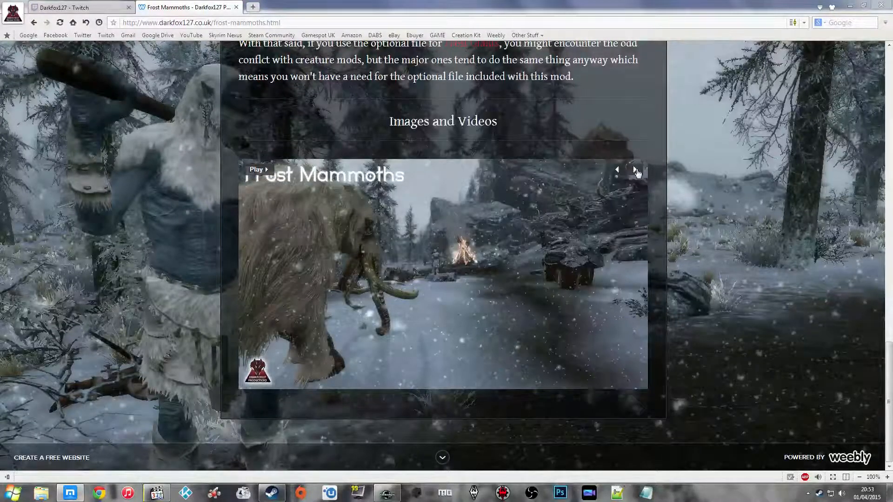
pyautogui.click(635, 170)
pyautogui.scroll(7, 639, 232)
pyautogui.scroll(15, 639, 232)
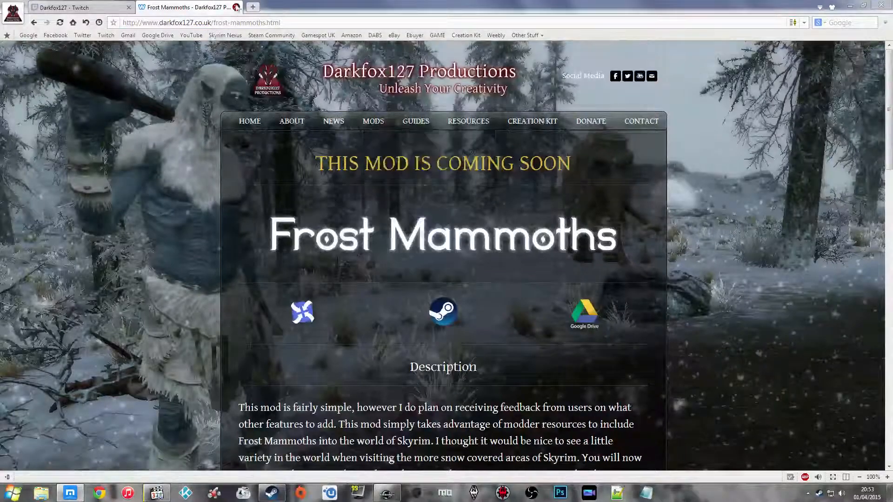
# Close the Frost Mammoths page, restore the smaller browser window and return to Creation Kit to view the lobby's circular floor
pyautogui.click(238, 8)
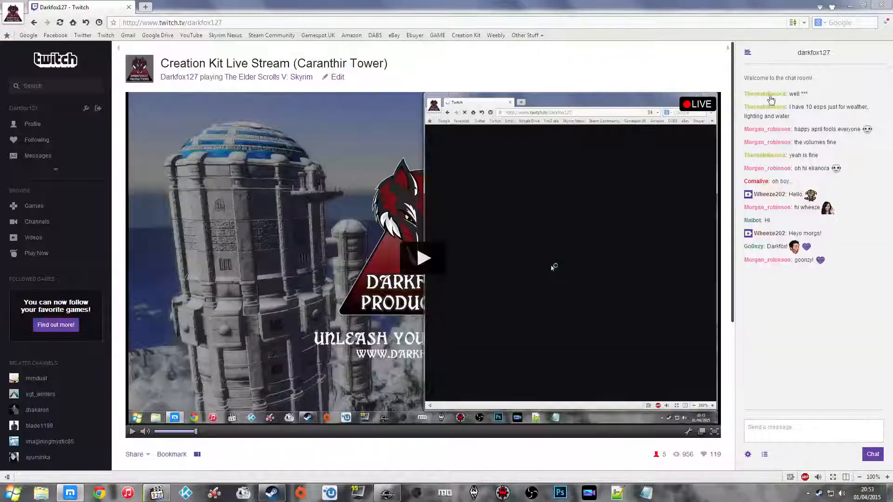
pyautogui.moveTo(731, 18); pyautogui.dragTo(890, 106)
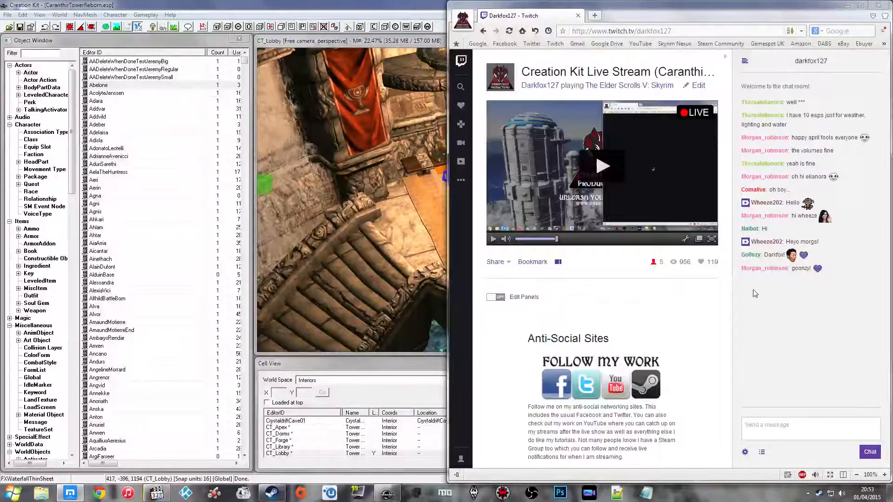
pyautogui.click(387, 493)
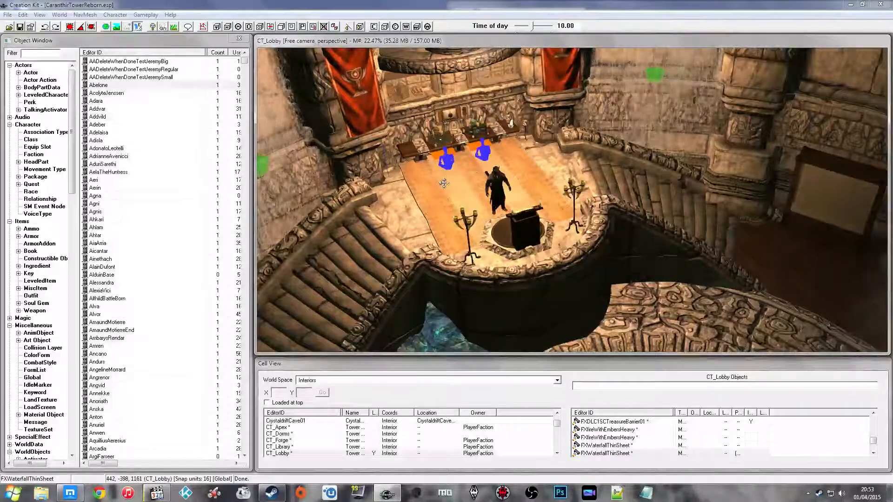
pyautogui.scroll(-6, 465, 185)
pyautogui.moveTo(462, 187)
pyautogui.keyDown('shift'); pyautogui.mouseDown(button='middle')
pyautogui.moveTo(511, 168)
pyautogui.moveTo(470, 160)
pyautogui.moveTo(430, 172)
pyautogui.moveTo(560, 197)
pyautogui.moveTo(545, 175)
pyautogui.moveTo(559, 203)
pyautogui.moveTo(450, 207)
pyautogui.moveTo(531, 201)
pyautogui.mouseUp(button='middle'); pyautogui.keyUp('shift')
pyautogui.scroll(6, 495, 163)
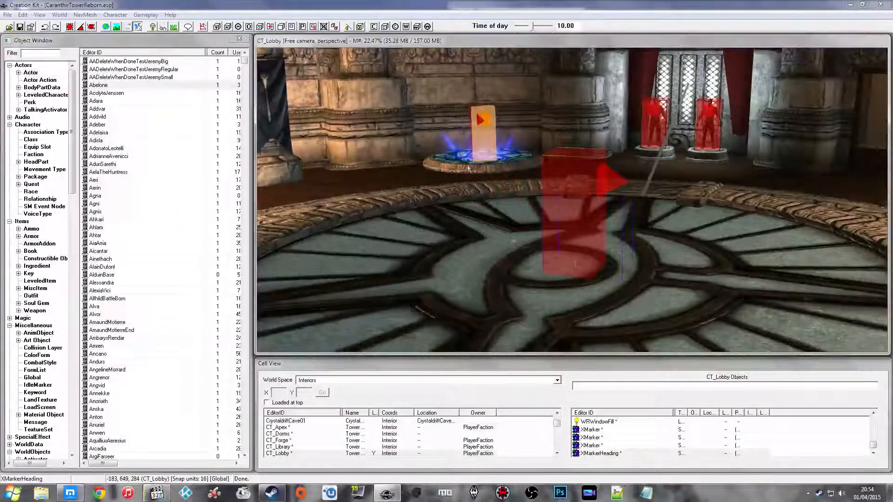
# Filter the actor list by "ct_a" and open the CT_Actor_Arkvon record
pyautogui.click(113, 132)
pyautogui.click(120, 93)
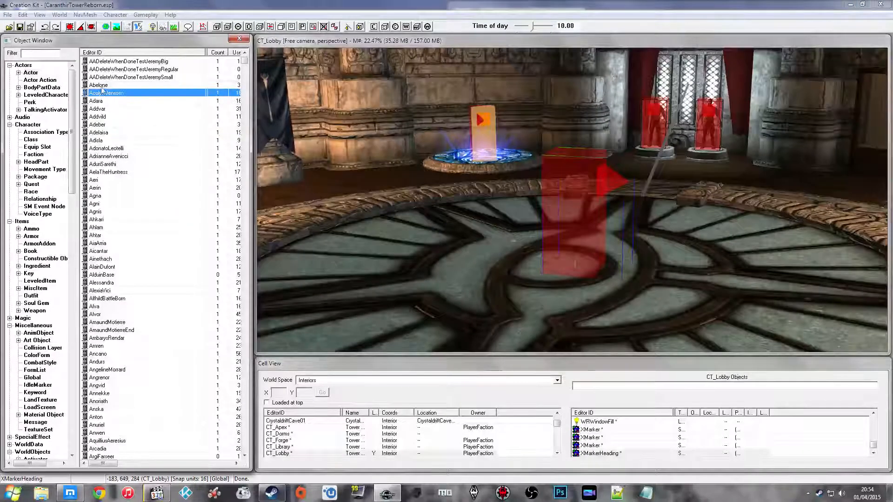
pyautogui.click(49, 53)
pyautogui.write('ct_a')
pyautogui.click(115, 61)
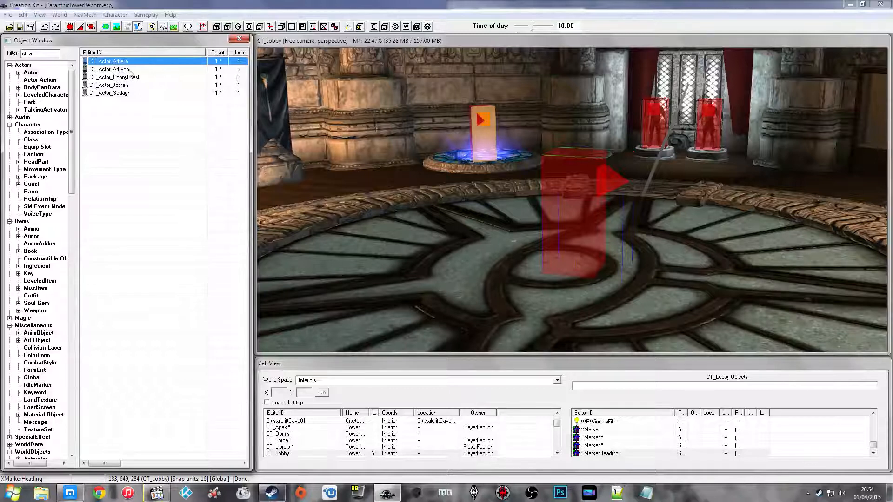
pyautogui.click(129, 70)
pyautogui.doubleClick(121, 70)
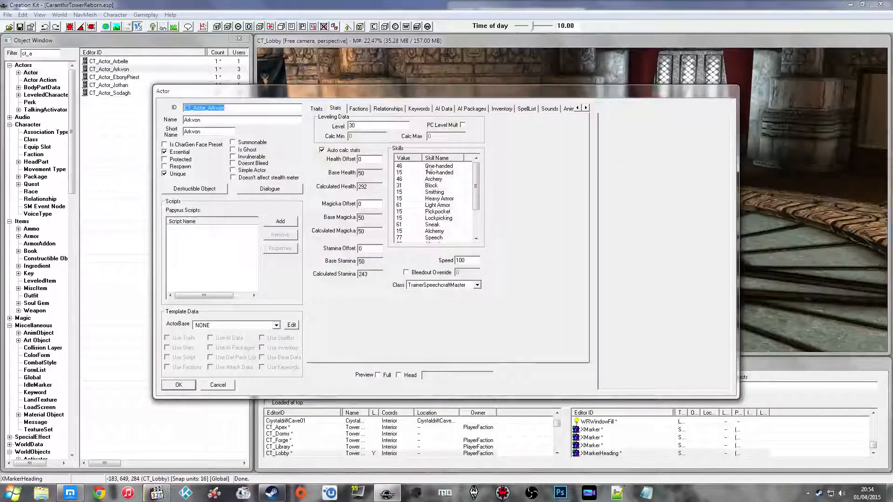
# Show Arkvon's AI packages, widen the EditorID column to read full names, and open CT_Package_Work_Arkvon_9X18
pyautogui.click(462, 110)
pyautogui.click(391, 160)
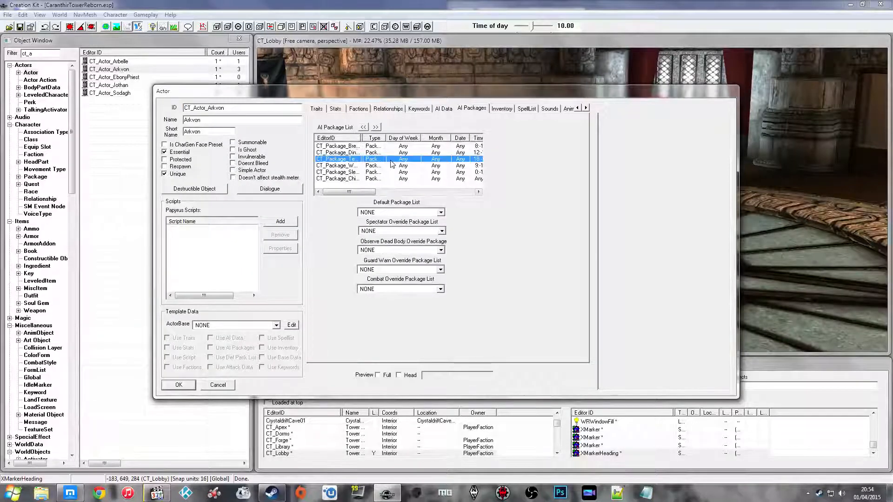
pyautogui.moveTo(361, 138); pyautogui.dragTo(405, 139)
pyautogui.click(385, 152)
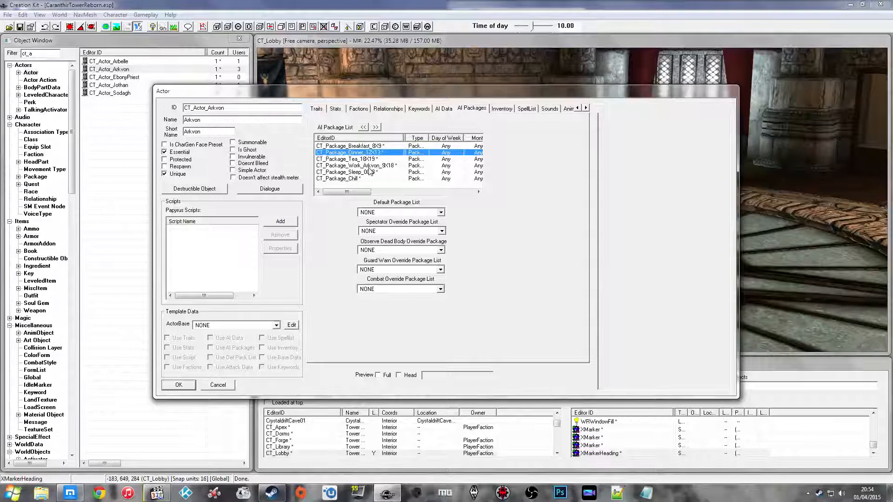
pyautogui.doubleClick(370, 165)
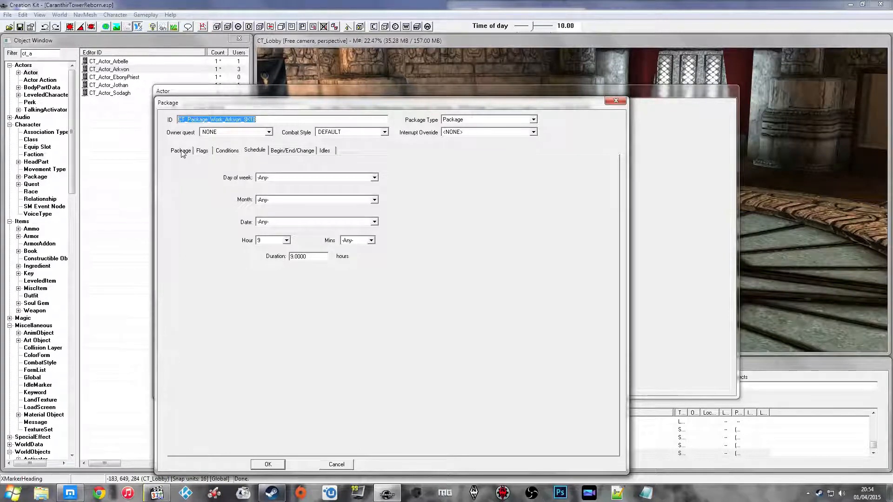
# Review the work package's sandbox template data and return to its schedule settings
pyautogui.click(181, 151)
pyautogui.click(263, 201)
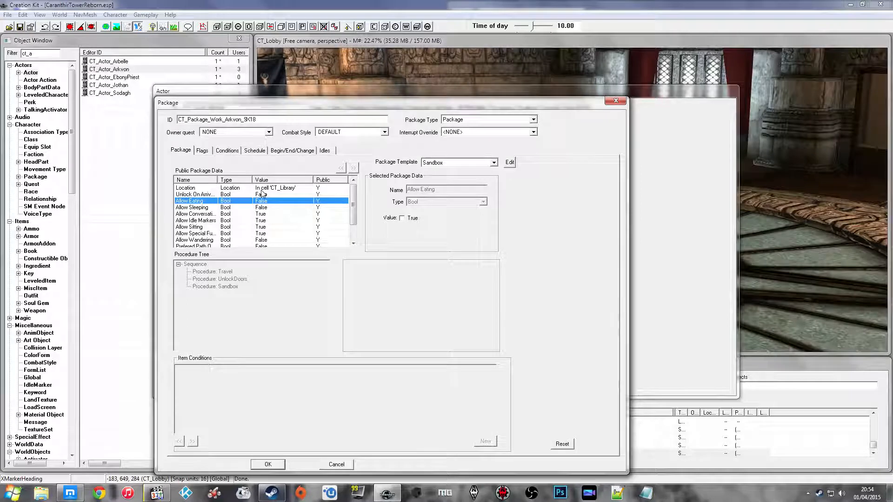
pyautogui.click(249, 151)
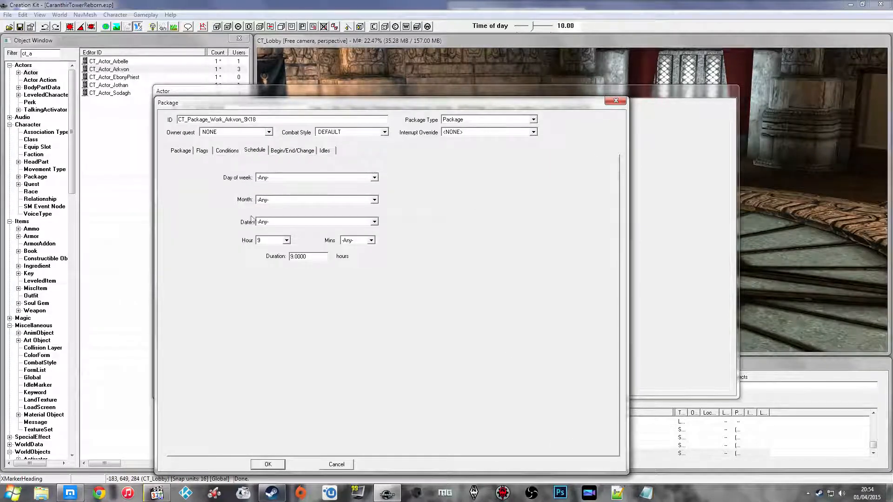
# Try setting the work package's start hour to Any and close the package without saving
pyautogui.click(277, 242)
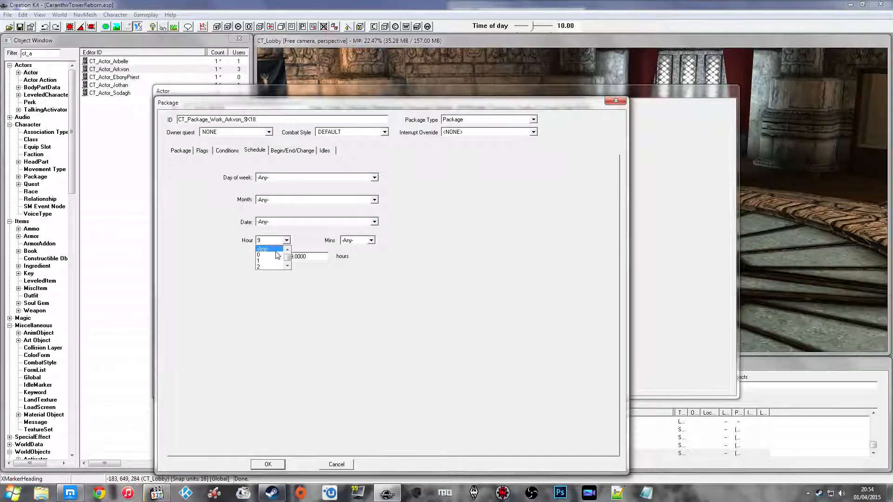
pyautogui.click(276, 249)
pyautogui.doubleClick(290, 257)
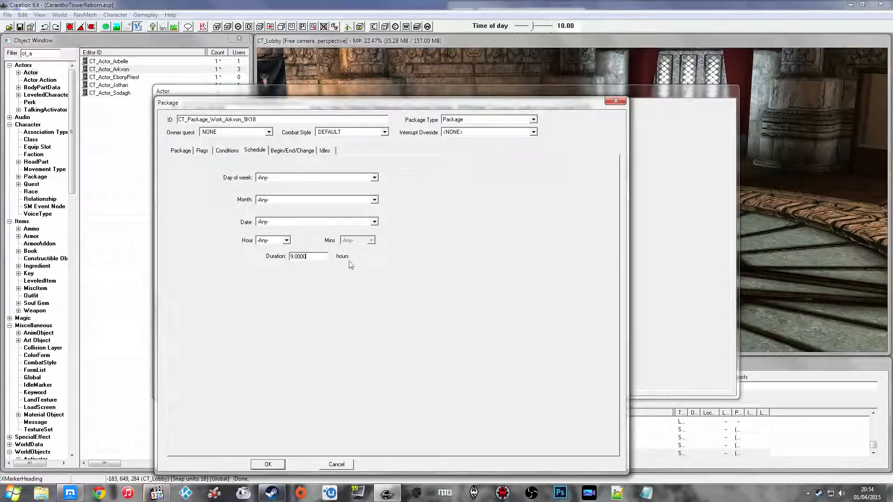
pyautogui.click(272, 240)
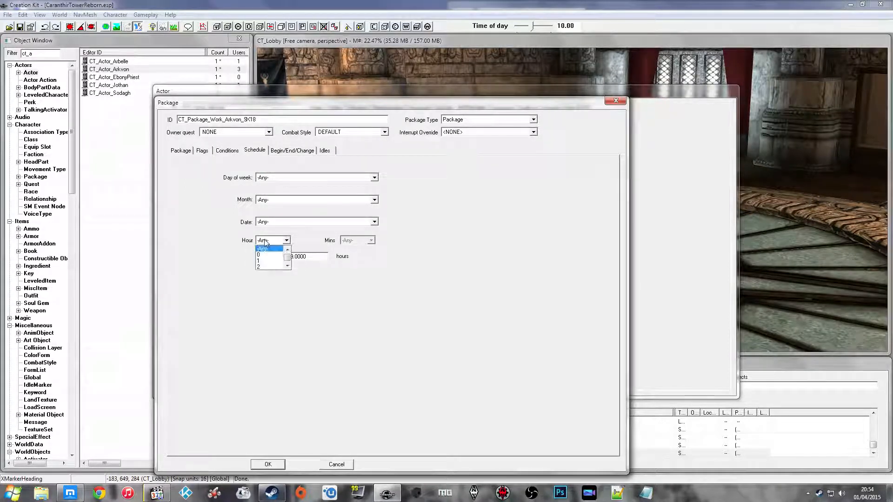
pyautogui.click(280, 241)
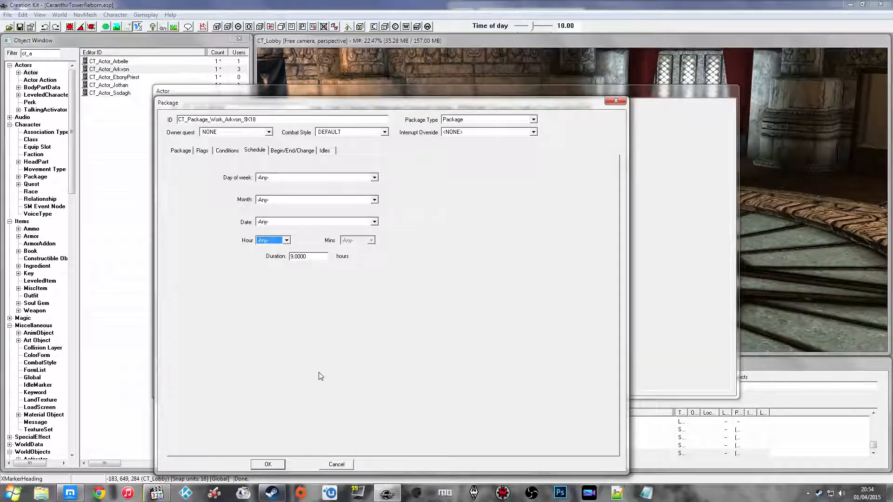
pyautogui.click(330, 466)
# Go through Arkvon's Chill, Sleep, Work and Tea packages in the AI package list and close the actor record with OK
pyautogui.click(359, 171)
pyautogui.click(360, 178)
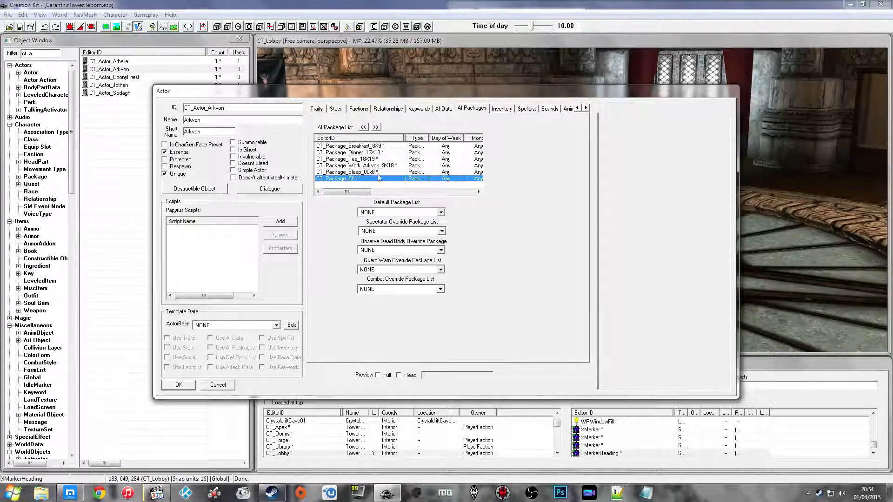
pyautogui.click(407, 173)
pyautogui.click(404, 167)
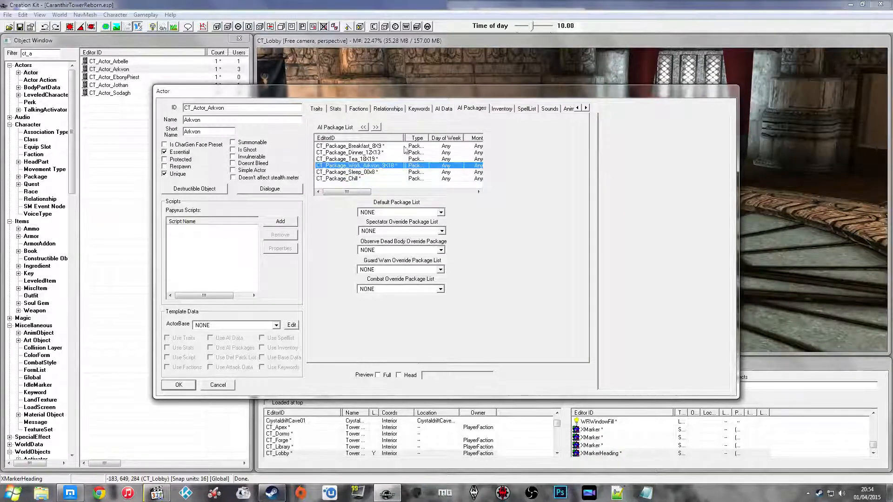
pyautogui.click(361, 159)
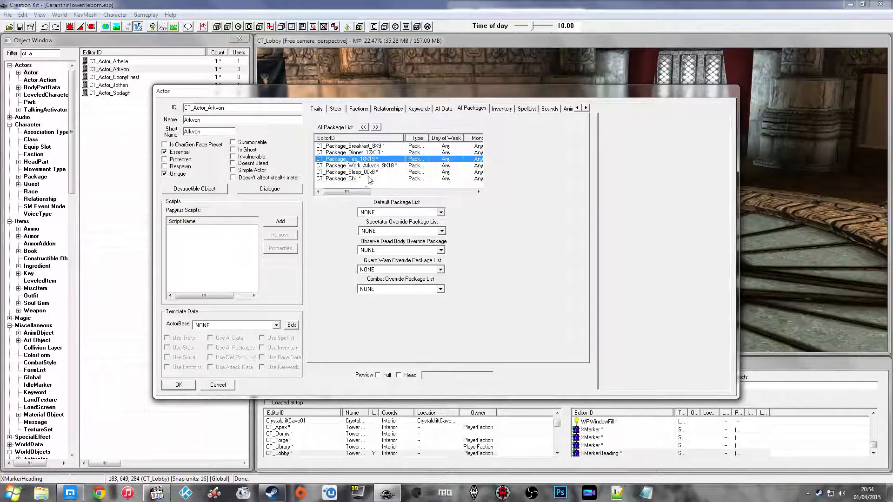
pyautogui.click(178, 385)
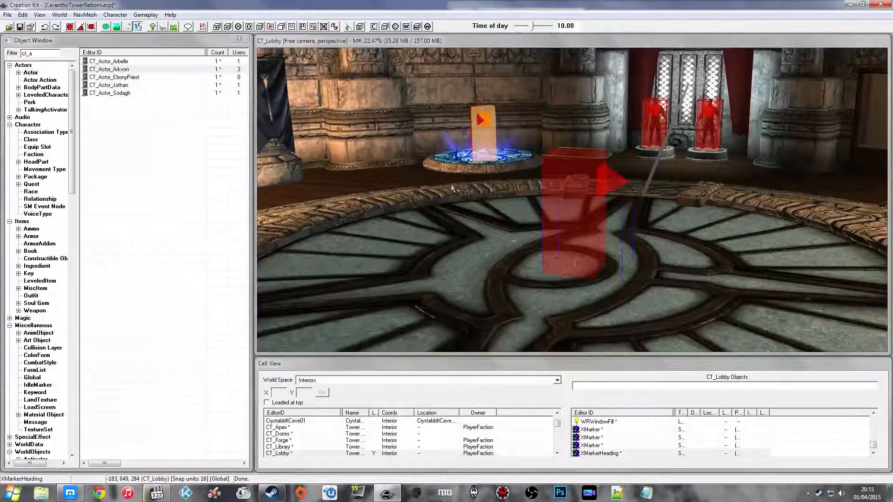
# Look around the lobby from the circular floor to the purple portal and select the red rug in front of it
pyautogui.moveTo(456, 176); pyautogui.dragTo(463, 186, button='middle')
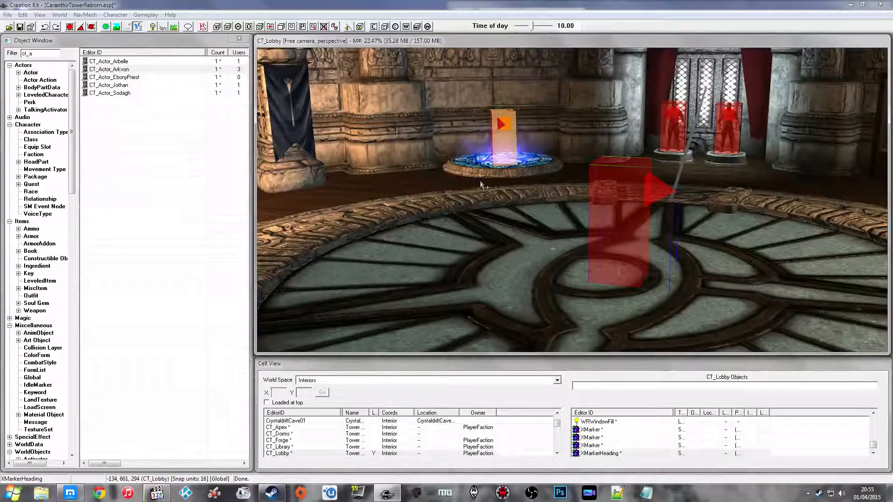
pyautogui.moveTo(502, 170)
pyautogui.keyDown('shift'); pyautogui.mouseDown(button='middle')
pyautogui.moveTo(510, 154)
pyautogui.moveTo(497, 161)
pyautogui.moveTo(512, 179)
pyautogui.mouseUp(button='middle'); pyautogui.keyUp('shift')
pyautogui.click(507, 172)
pyautogui.click(510, 154)
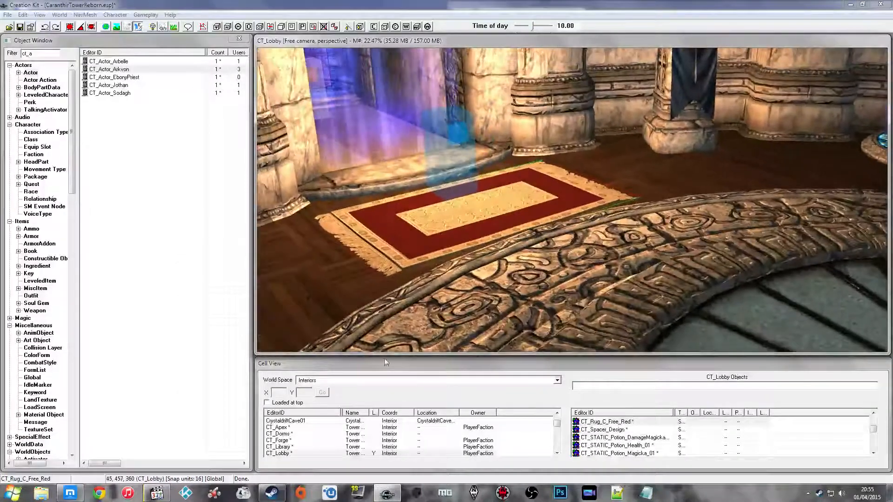
# Load the CT_Library cell and bring the long table with its seats into view
pyautogui.click(304, 446)
pyautogui.scroll(-1, 304, 442)
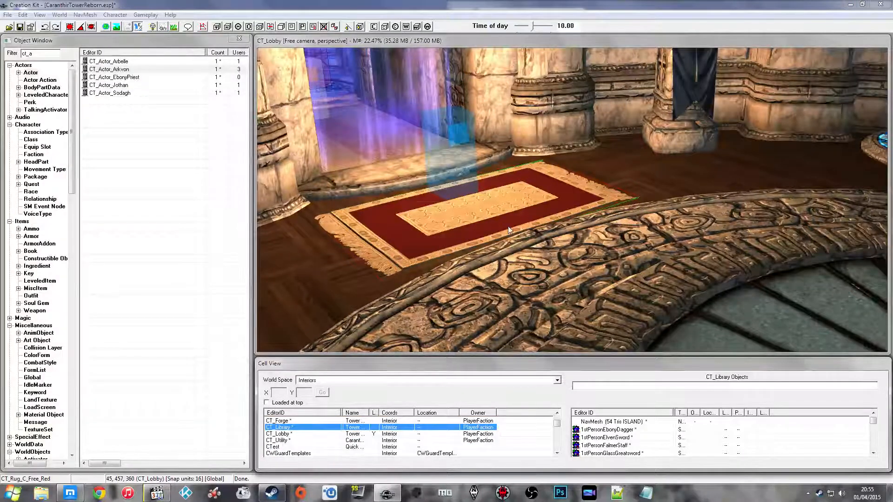
pyautogui.click(539, 288)
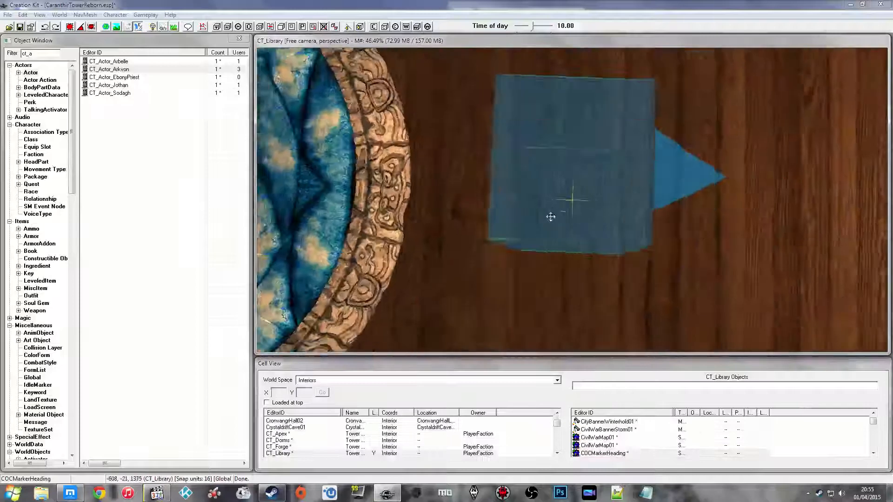
pyautogui.moveTo(550, 217)
pyautogui.mouseDown(button='middle')
pyautogui.moveTo(539, 186)
pyautogui.moveTo(559, 191)
pyautogui.moveTo(459, 184)
pyautogui.moveTo(550, 201)
pyautogui.moveTo(526, 184)
pyautogui.mouseUp(button='middle')
# Collapse the Actors category, create a new faction record and enter CT_Faction as its ID
pyautogui.click(190, 136)
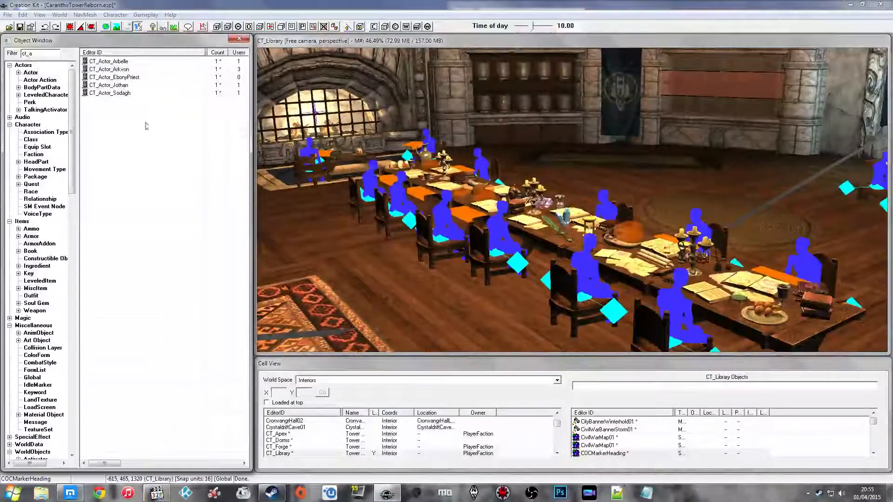
pyautogui.click(10, 65)
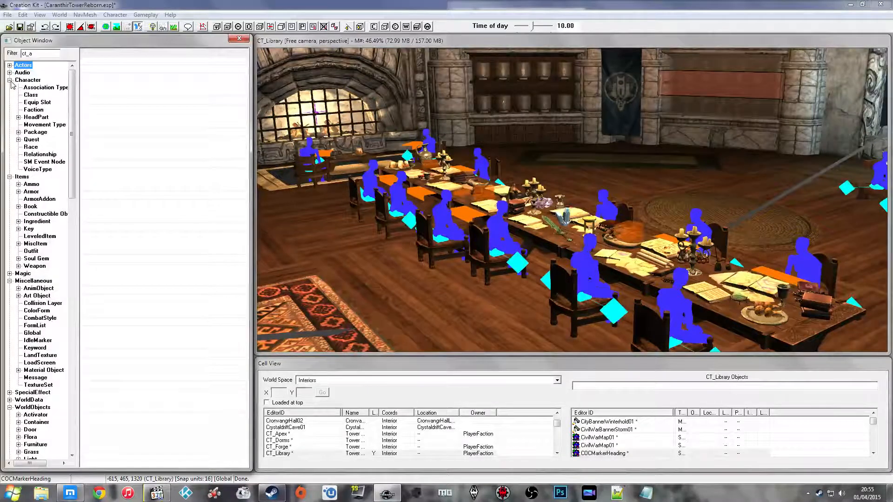
pyautogui.click(34, 110)
pyautogui.rightClick(158, 150)
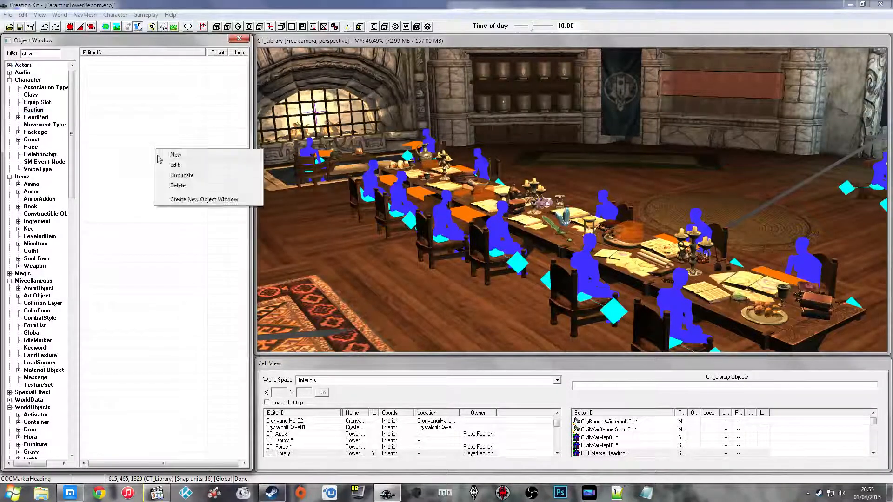
pyautogui.click(173, 154)
pyautogui.write('CT_')
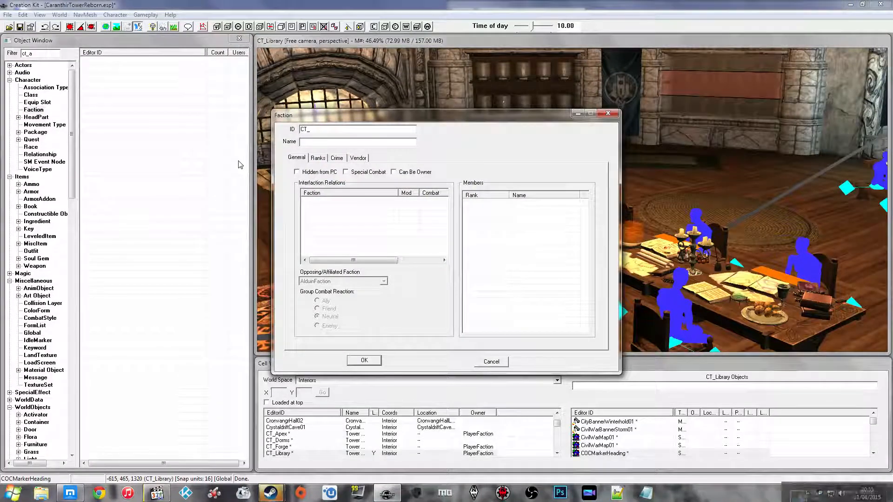
pyautogui.write('Faction')
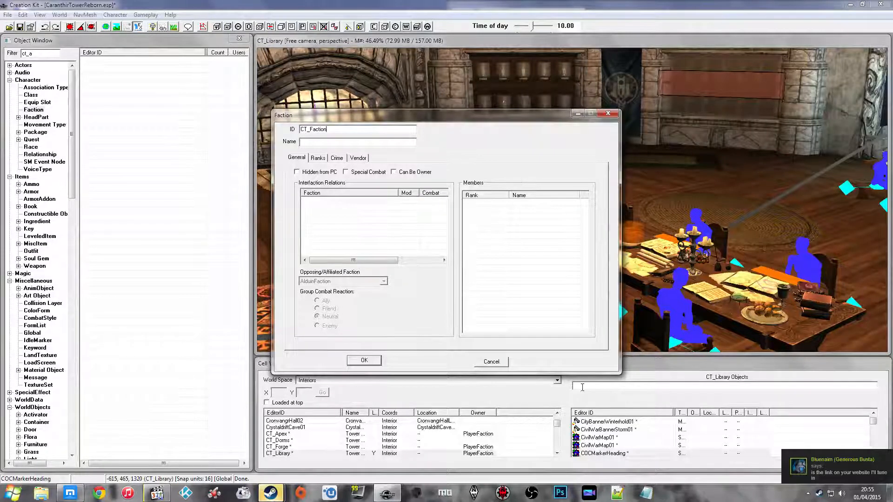
# Answer the incoming Steam chat message with the Twitch channel link and close the chat
pyautogui.click(823, 471)
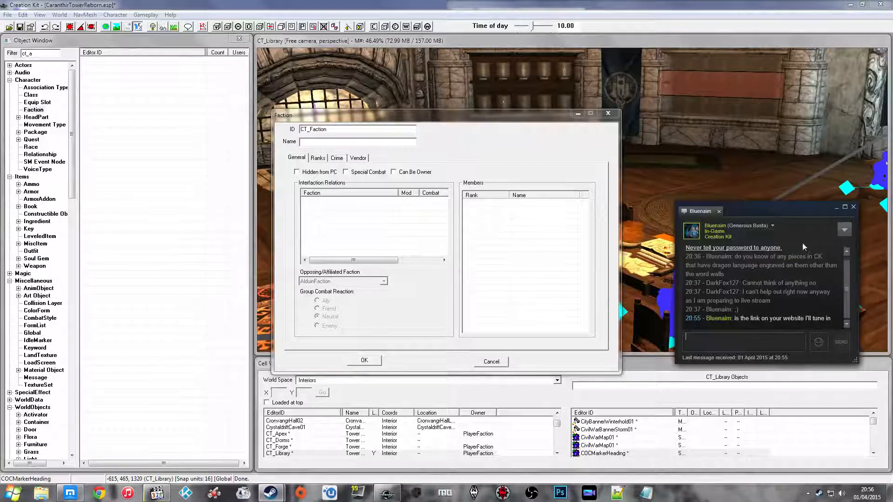
pyautogui.write('http://www.twitch.tv/darkfox127')
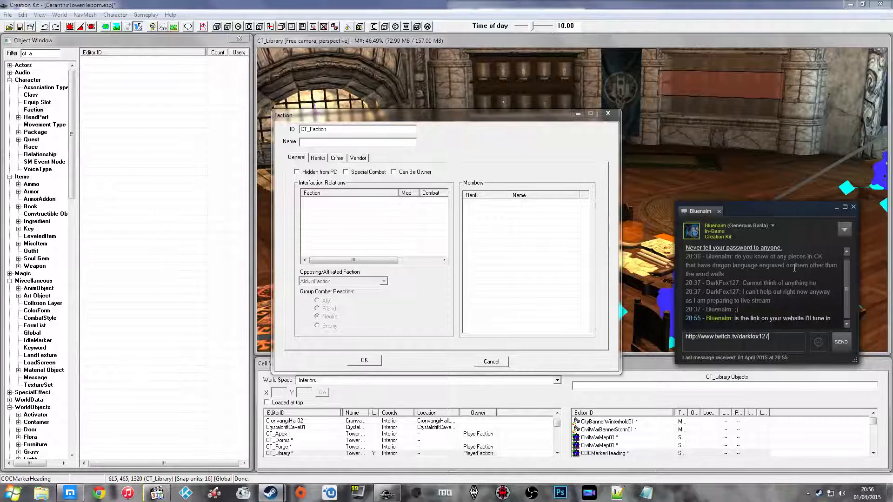
pyautogui.press('Return')
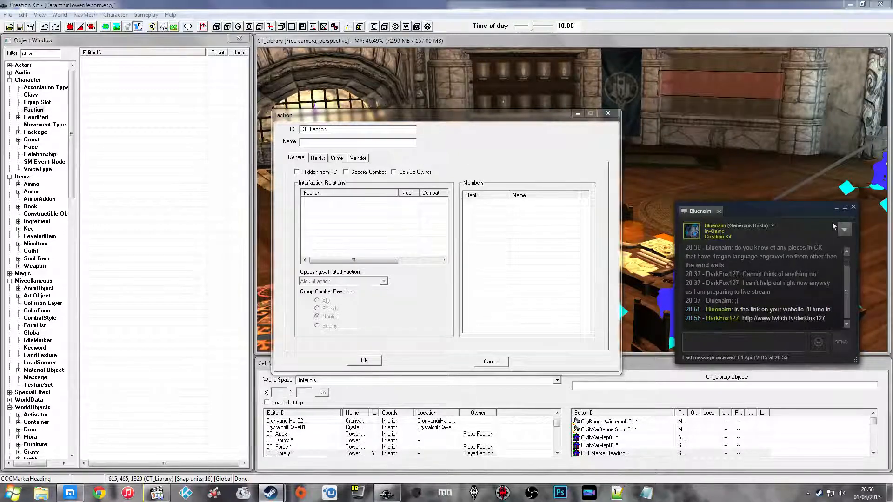
pyautogui.click(853, 208)
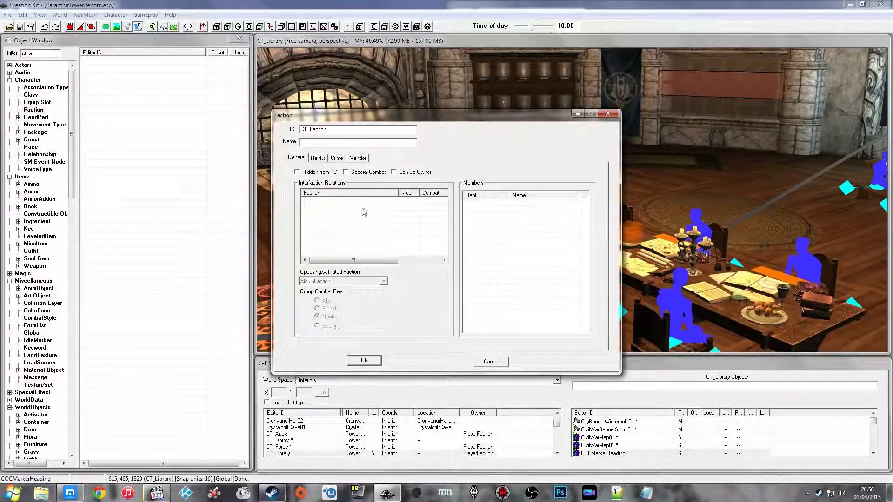
# Extend the new faction's ID to CT_Faction_ and filter the existing factions by "ct_f"
pyautogui.click(342, 129)
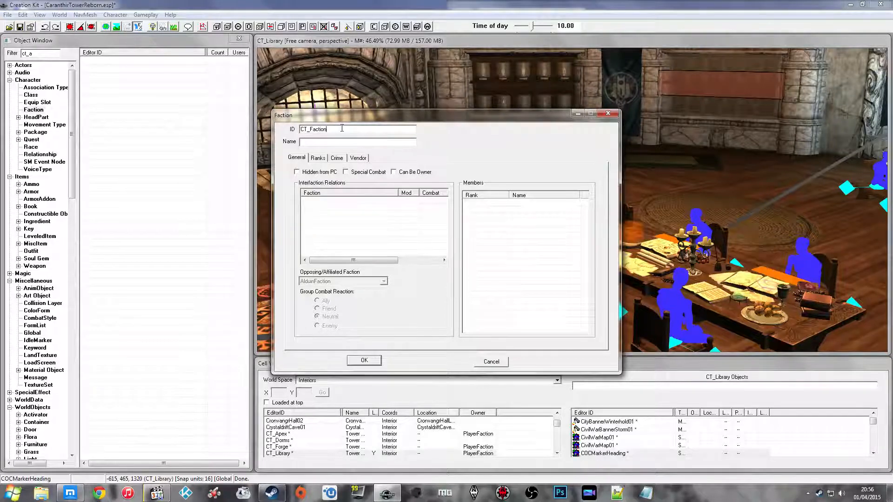
pyautogui.write('_')
pyautogui.moveTo(42, 54); pyautogui.dragTo(1, 54)
pyautogui.write('ct_l')
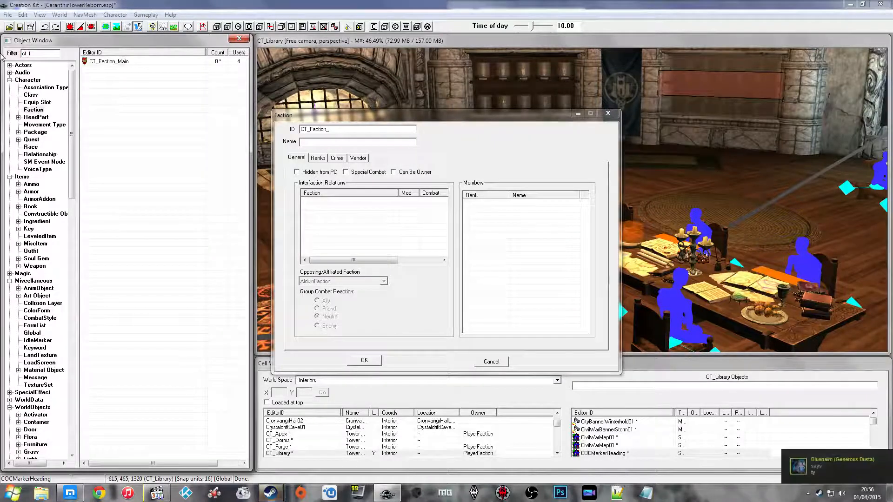
# Read and close the new Steam chat reply, and select CT_Faction_Main in the faction list
pyautogui.click(816, 472)
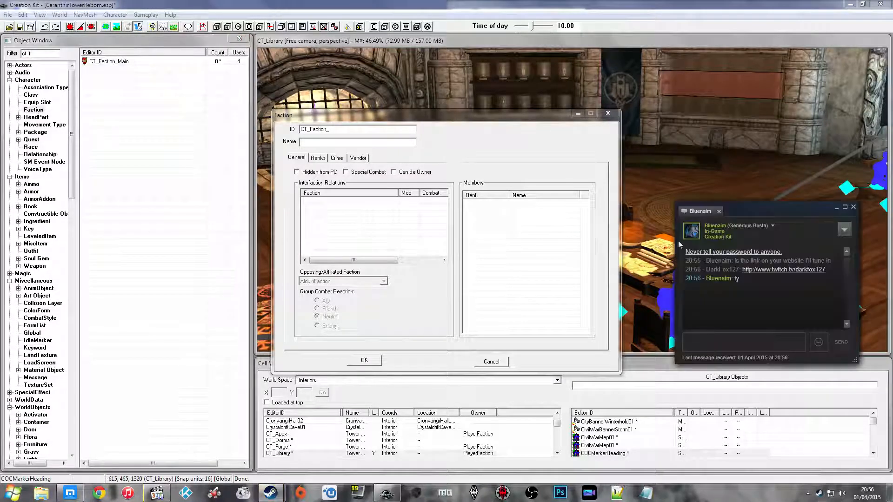
pyautogui.click(853, 207)
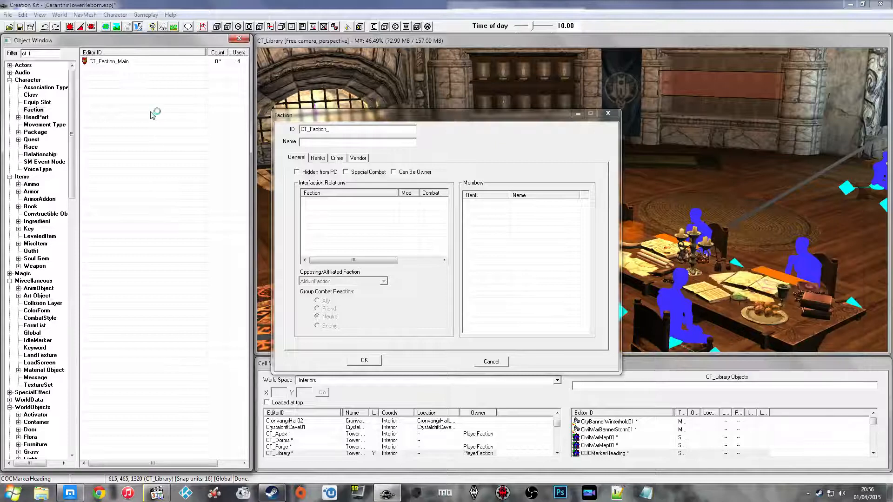
pyautogui.click(120, 62)
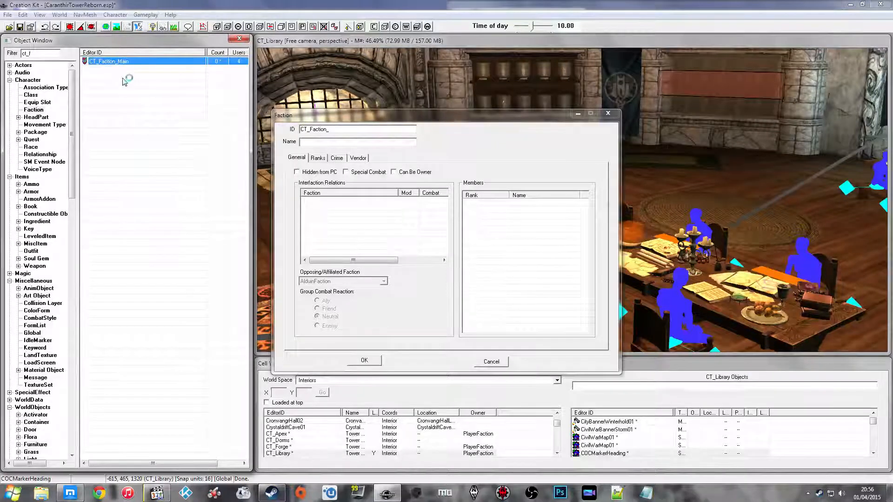
# Complete the new faction's ID as CT_Faction_Visitors and name it Visitors Faction
pyautogui.click(354, 129)
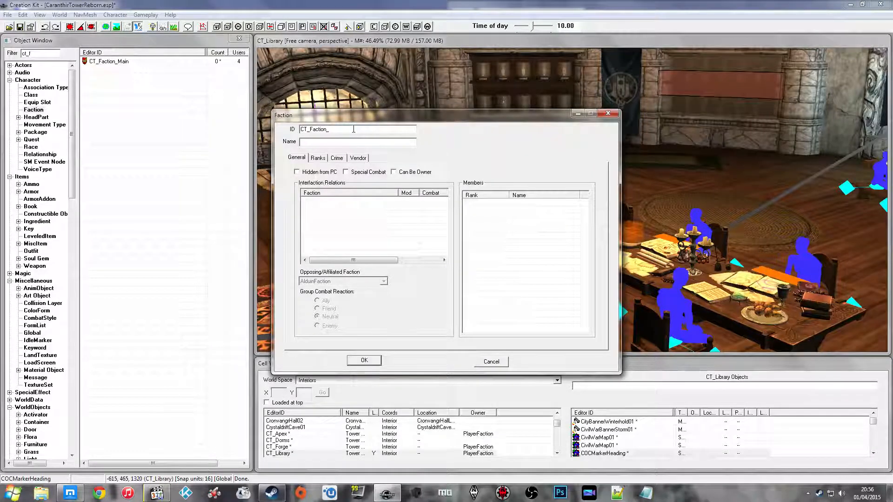
pyautogui.write('Visitore')
pyautogui.write('ors')
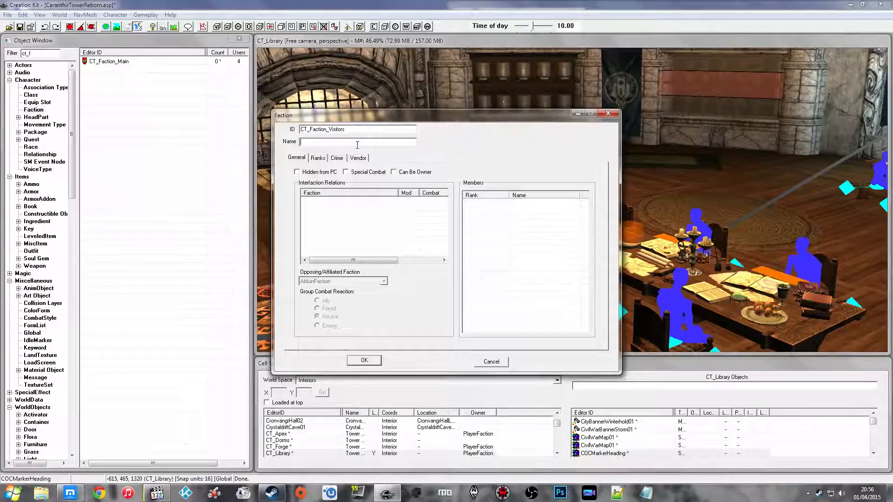
pyautogui.write('Visitors Faction')
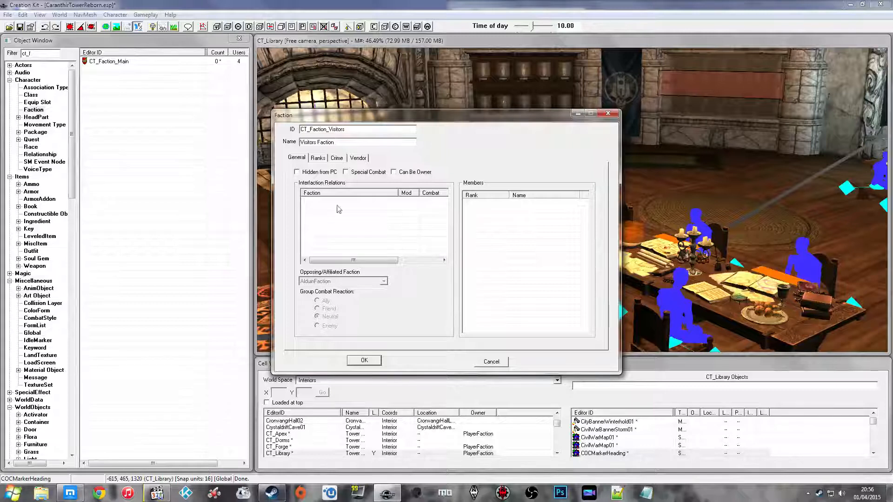
# Enable Can Be Owner for the Visitors Faction, check its vendor and crime settings, and save the record
pyautogui.click(358, 158)
pyautogui.click(297, 157)
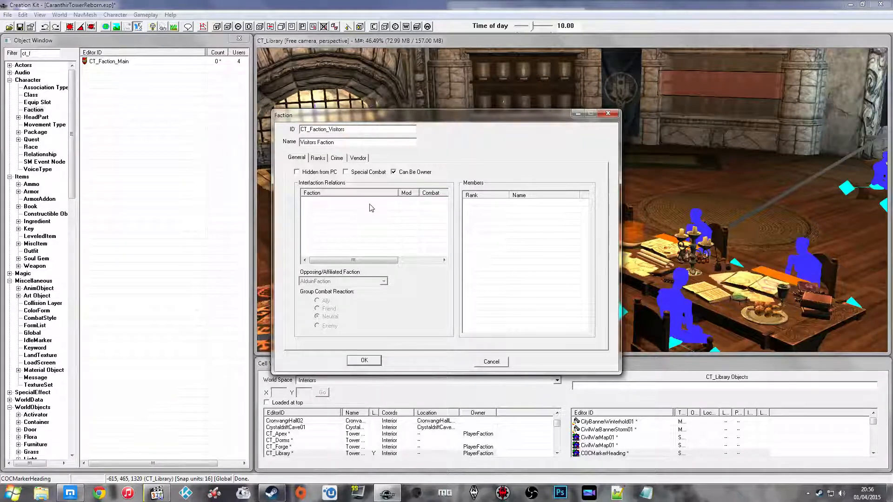
pyautogui.click(362, 161)
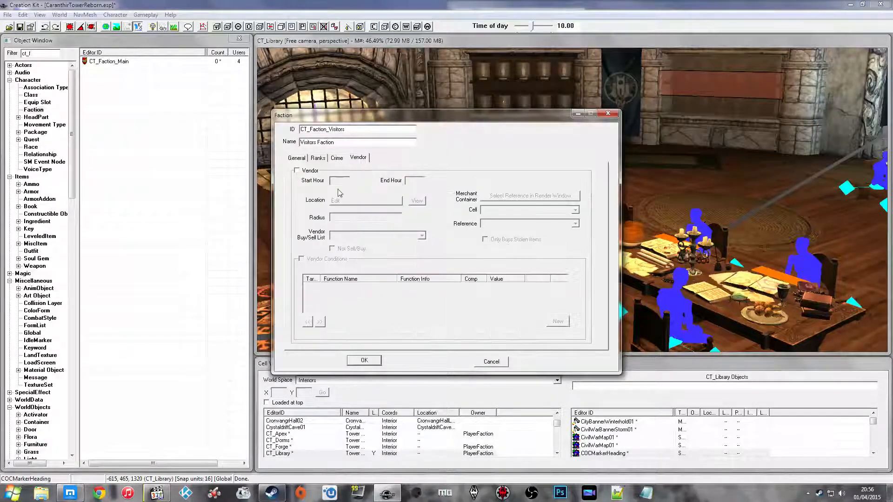
pyautogui.click(337, 158)
pyautogui.click(297, 159)
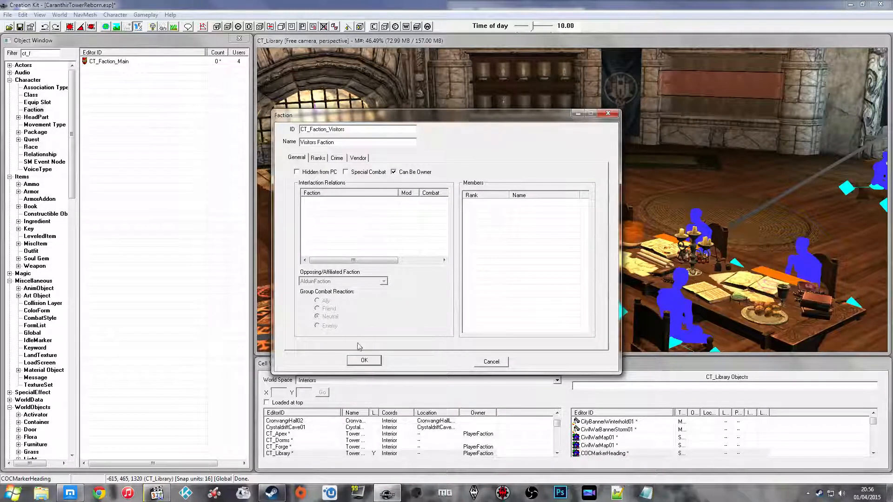
pyautogui.click(364, 361)
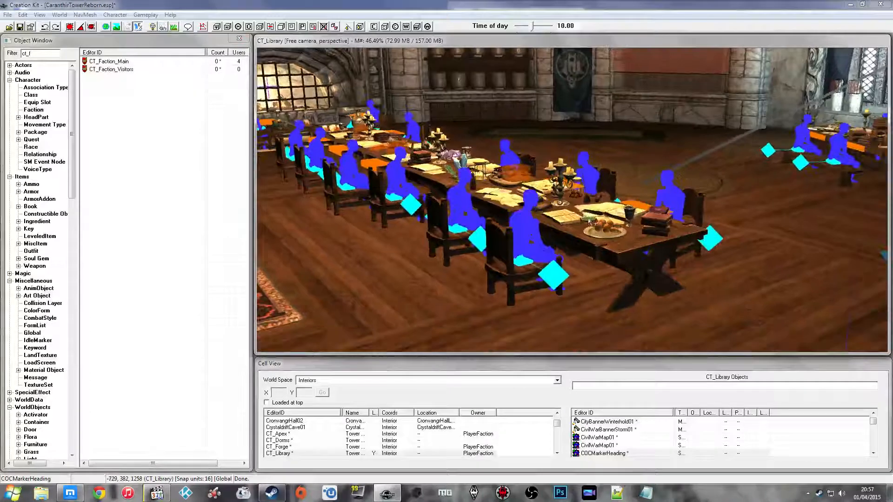
# Set the ownership of the end chair at the long library table to the CT_Faction_Visitors faction and save the reference
pyautogui.doubleClick(498, 240)
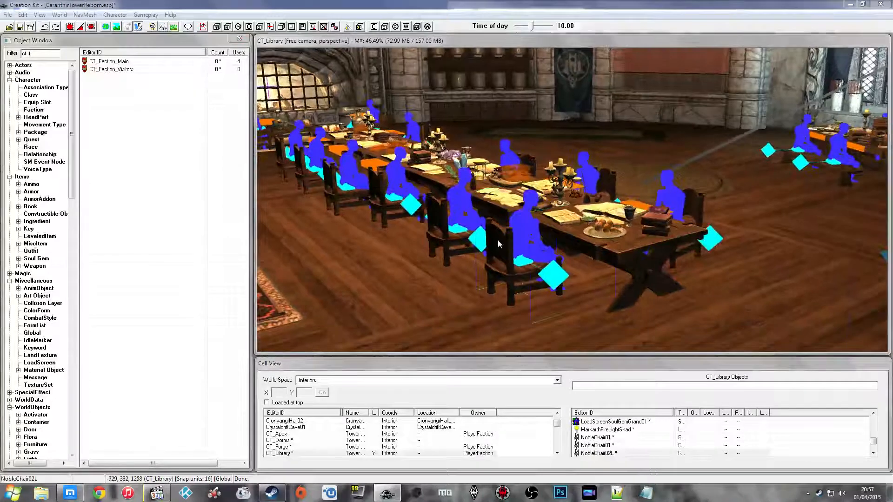
pyautogui.click(429, 192)
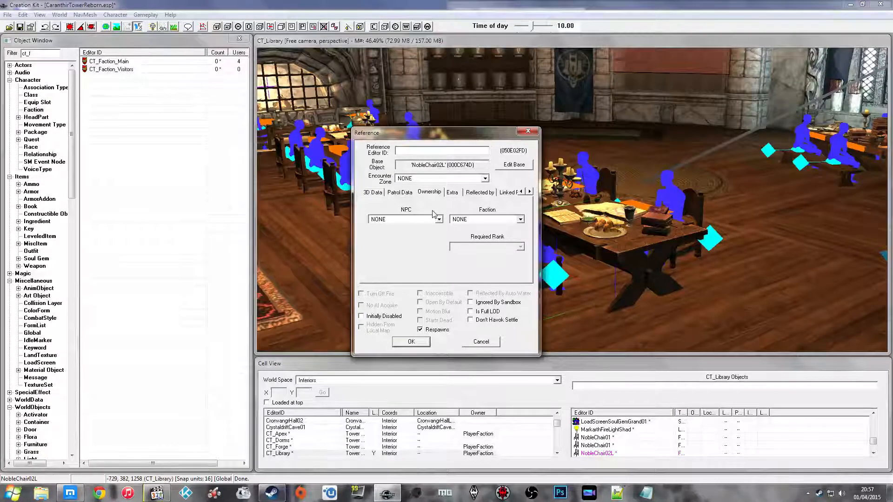
pyautogui.moveTo(471, 136); pyautogui.dragTo(361, 155)
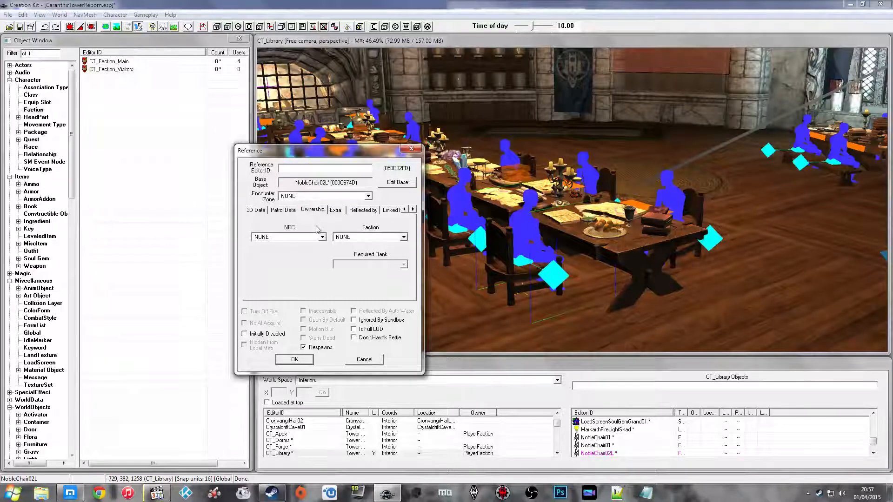
pyautogui.click(311, 236)
pyautogui.click(311, 237)
pyautogui.click(381, 237)
pyautogui.click(381, 240)
pyautogui.write('ction_Main')
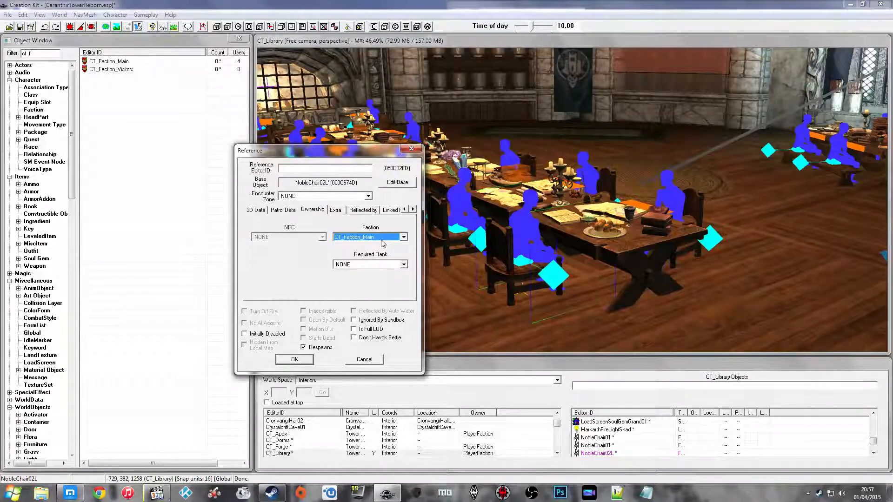
pyautogui.click(381, 238)
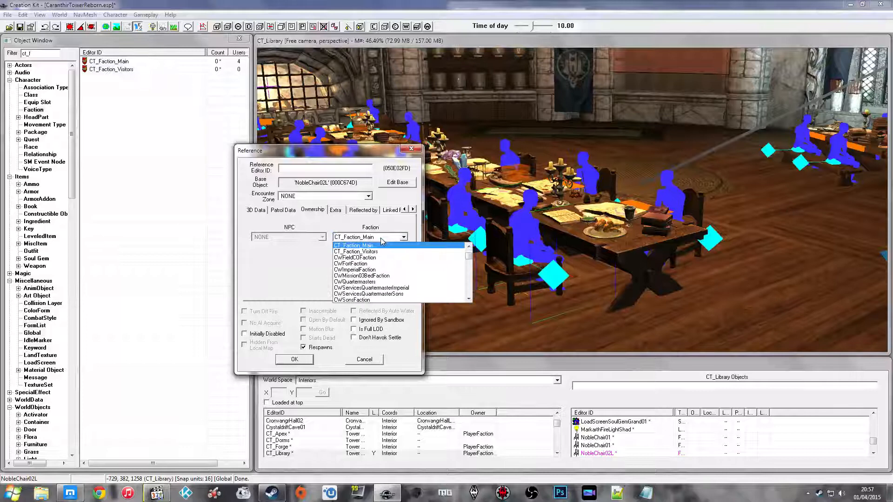
pyautogui.click(361, 251)
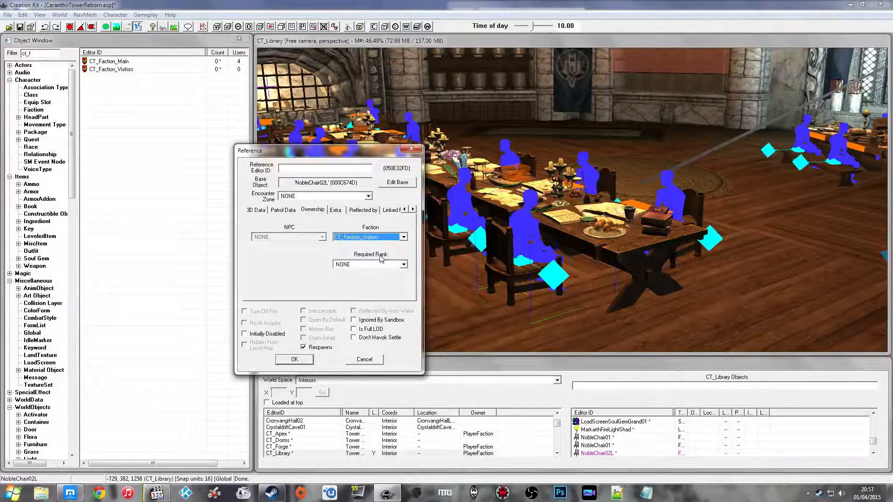
pyautogui.click(299, 359)
# Select the other nine chairs along both sides of the long library table together
pyautogui.moveTo(409, 218); pyautogui.dragTo(544, 235, button='middle')
pyautogui.click(474, 231)
pyautogui.keyDown('ctrl'); pyautogui.click(560, 226); pyautogui.keyUp('ctrl')
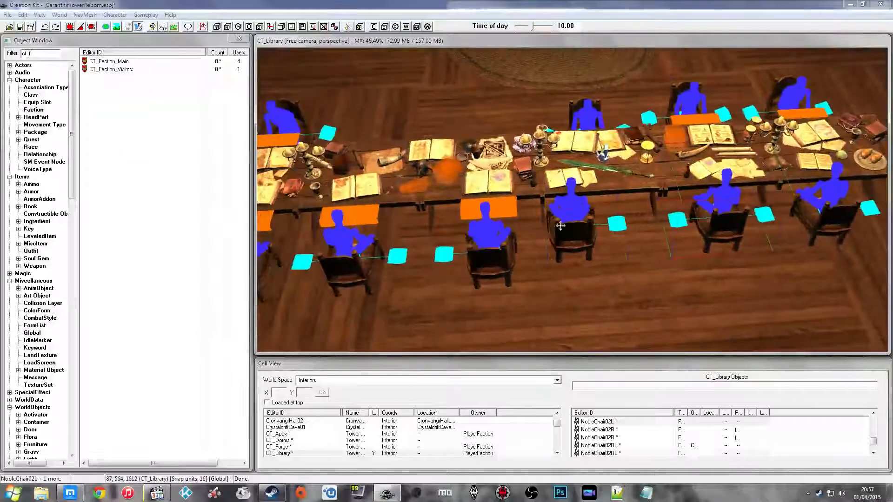
pyautogui.keyDown('ctrl'); pyautogui.click(483, 258); pyautogui.keyUp('ctrl')
pyautogui.moveTo(483, 258); pyautogui.dragTo(553, 253, button='middle')
pyautogui.keyDown('ctrl'); pyautogui.click(493, 251); pyautogui.keyUp('ctrl')
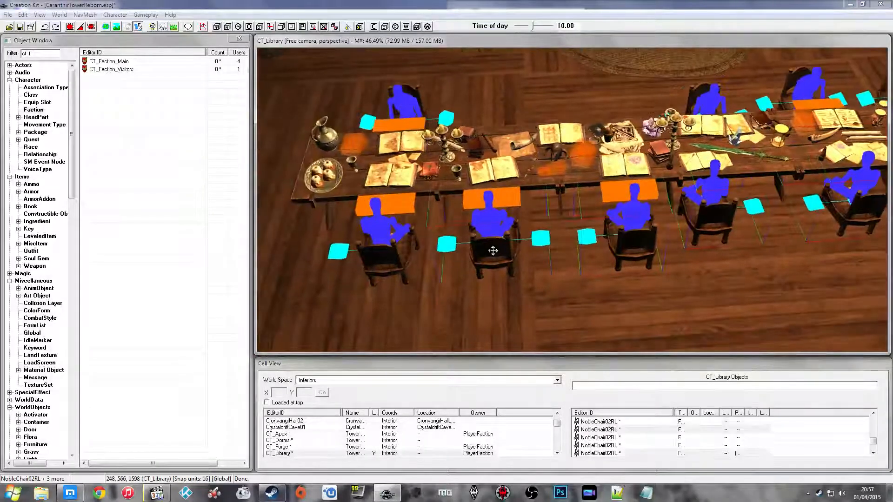
pyautogui.keyDown('ctrl'); pyautogui.click(375, 253); pyautogui.keyUp('ctrl')
pyautogui.moveTo(375, 253); pyautogui.dragTo(432, 224, button='middle')
pyautogui.keyDown('ctrl'); pyautogui.click(436, 176); pyautogui.keyUp('ctrl')
pyautogui.scroll(1, 504, 195)
pyautogui.moveTo(504, 195); pyautogui.dragTo(477, 199, button='middle')
pyautogui.moveTo(527, 248); pyautogui.dragTo(506, 264, button='middle')
pyautogui.keyDown('ctrl'); pyautogui.click(361, 220); pyautogui.keyUp('ctrl')
pyautogui.keyDown('ctrl'); pyautogui.click(507, 206); pyautogui.keyUp('ctrl')
pyautogui.keyDown('ctrl'); pyautogui.click(656, 224); pyautogui.keyUp('ctrl')
# Batch-set the owner of the nine selected chairs to CT_Faction_Visitors and close the Reference Batch Action window
pyautogui.press('-')
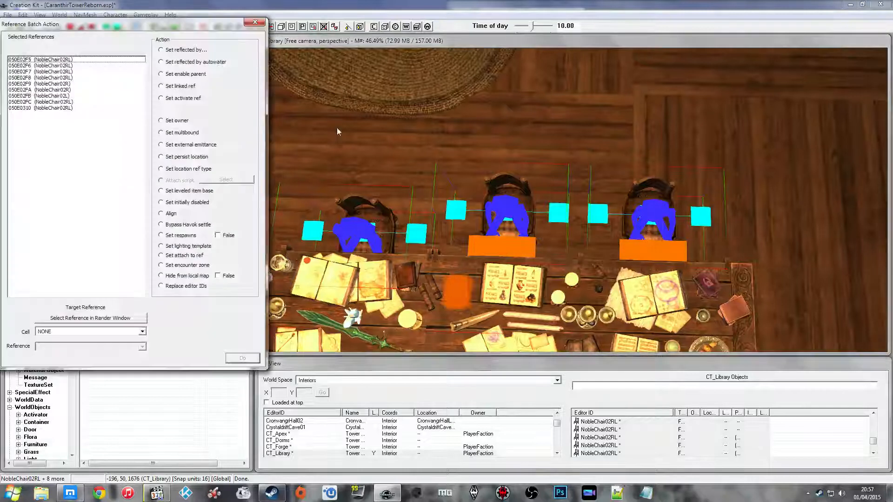
pyautogui.moveTo(167, 25); pyautogui.dragTo(249, 61)
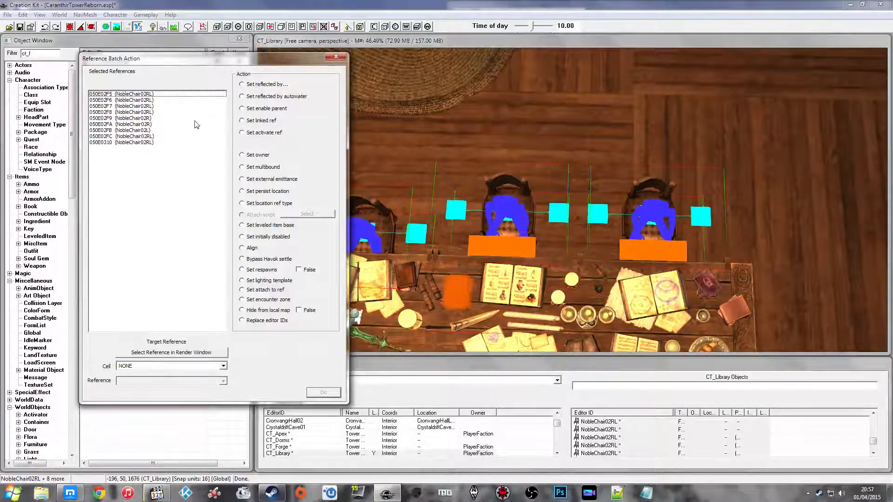
pyautogui.click(123, 124)
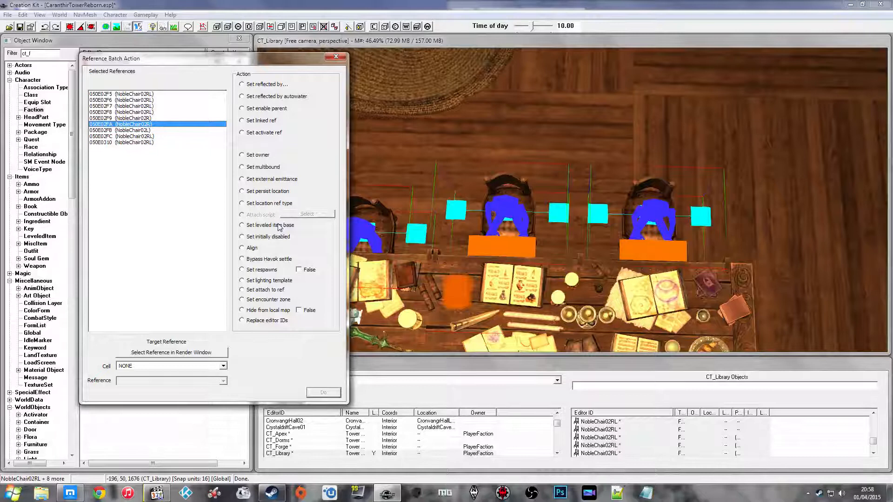
pyautogui.click(258, 155)
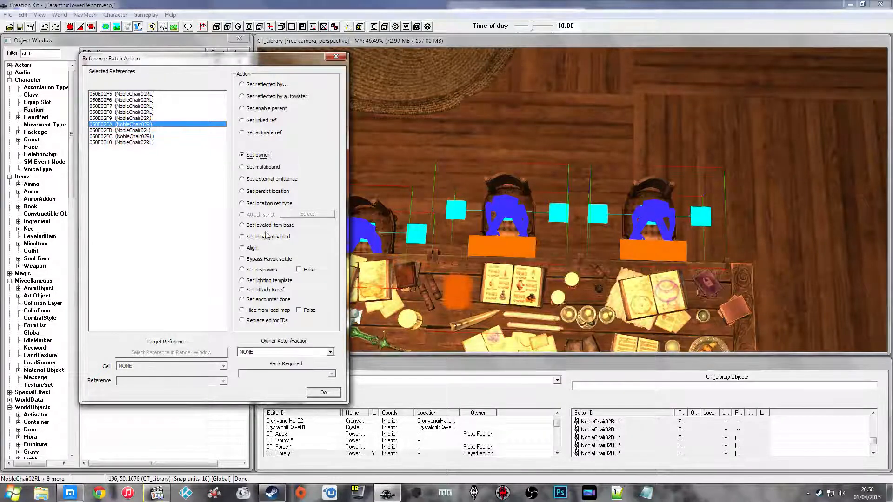
pyautogui.click(280, 354)
pyautogui.click(280, 355)
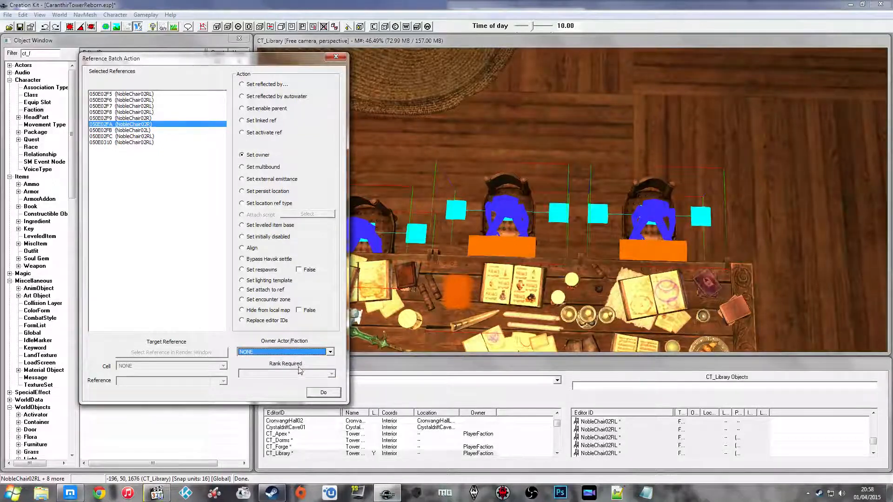
pyautogui.click(292, 353)
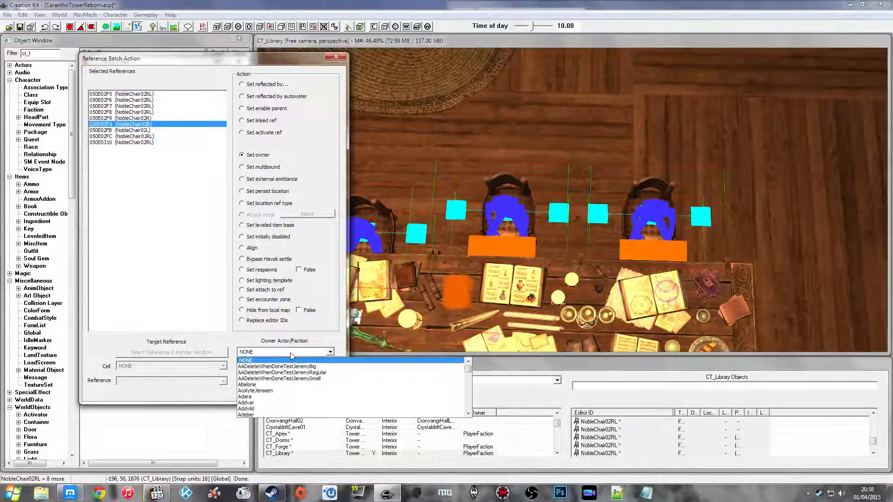
pyautogui.write('ctor_Arbelle')
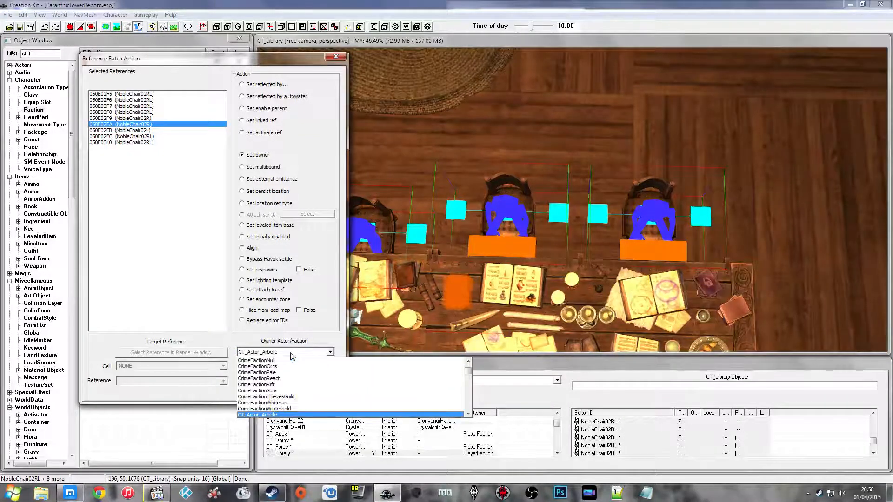
pyautogui.scroll(-2, 297, 402)
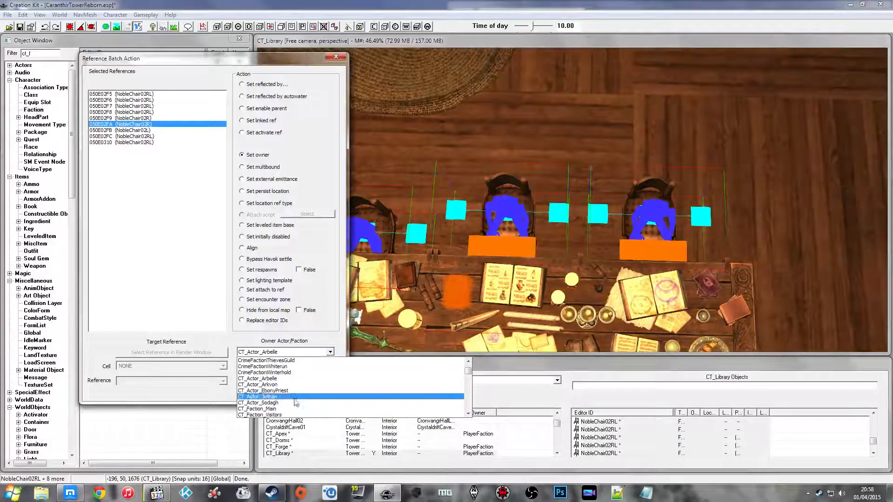
pyautogui.click(292, 414)
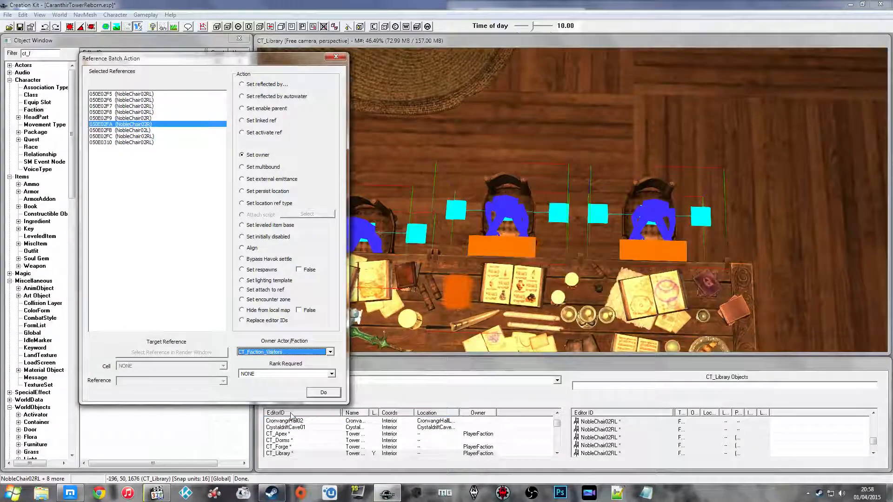
pyautogui.click(324, 393)
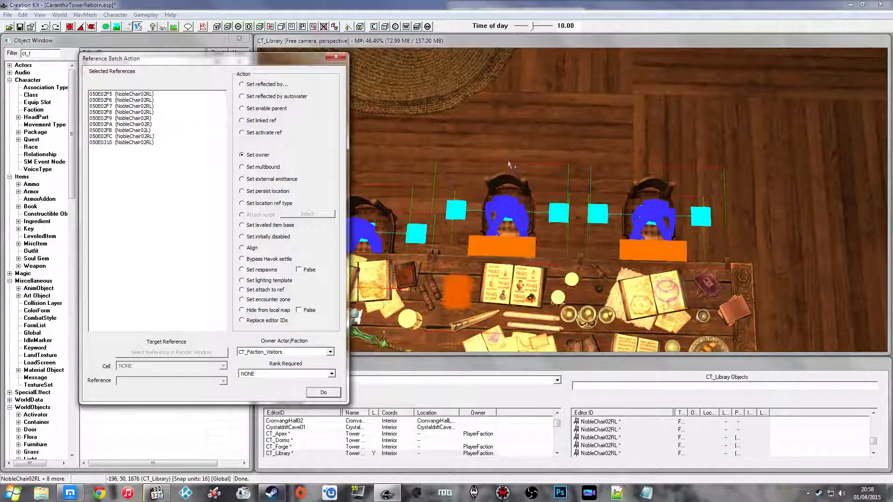
pyautogui.click(539, 131)
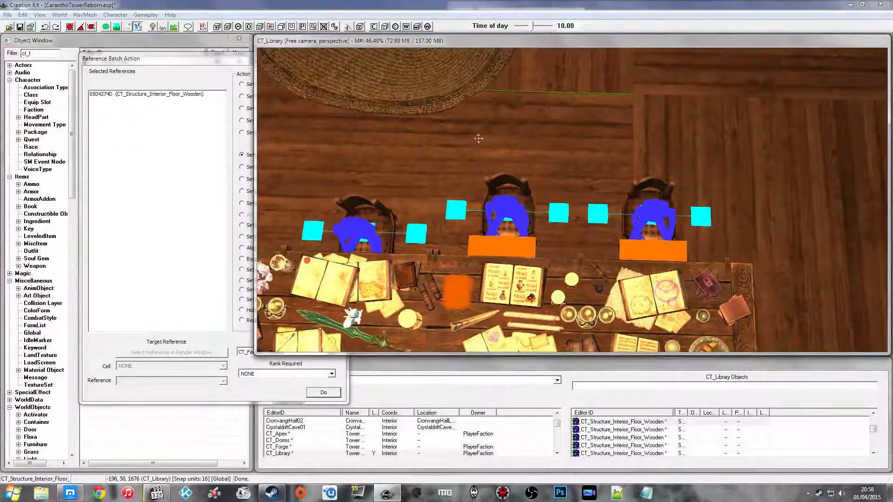
pyautogui.click(137, 135)
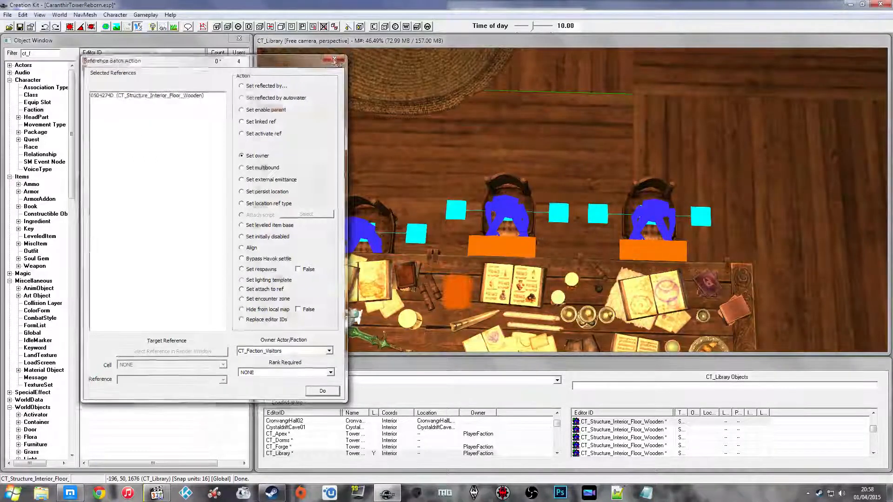
pyautogui.click(336, 57)
# Examine the remaining seating in the library, at the side tables, near the windows and by the fireplace
pyautogui.moveTo(502, 134)
pyautogui.keyDown('shift'); pyautogui.mouseDown(button='middle')
pyautogui.moveTo(459, 106)
pyautogui.moveTo(507, 125)
pyautogui.moveTo(520, 169)
pyautogui.moveTo(511, 184)
pyautogui.moveTo(554, 201)
pyautogui.moveTo(504, 228)
pyautogui.moveTo(468, 196)
pyautogui.moveTo(510, 140)
pyautogui.mouseUp(button='middle'); pyautogui.keyUp('shift')
pyautogui.click(555, 202)
pyautogui.click(373, 149)
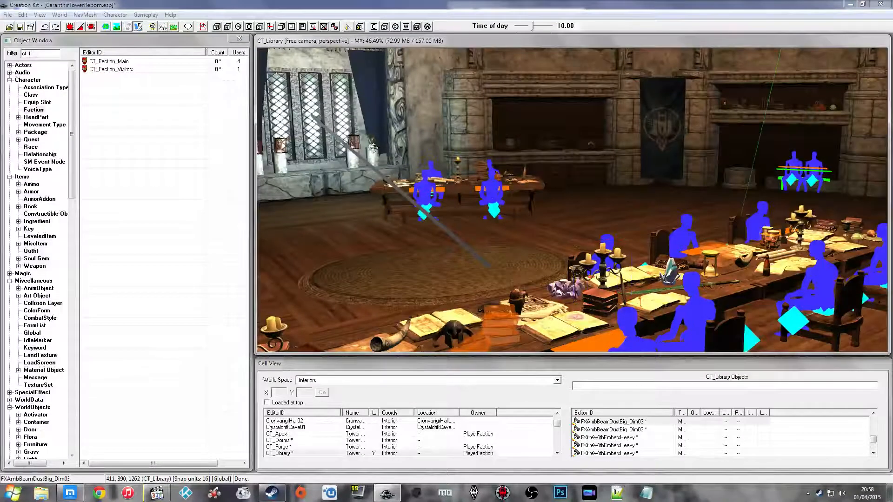
pyautogui.keyDown('shift'); pyautogui.moveTo(389, 143); pyautogui.dragTo(479, 205, button='middle'); pyautogui.keyUp('shift')
pyautogui.click(484, 159)
pyautogui.keyDown('shift'); pyautogui.moveTo(484, 159); pyautogui.dragTo(583, 166, button='middle'); pyautogui.keyUp('shift')
pyautogui.click(522, 159)
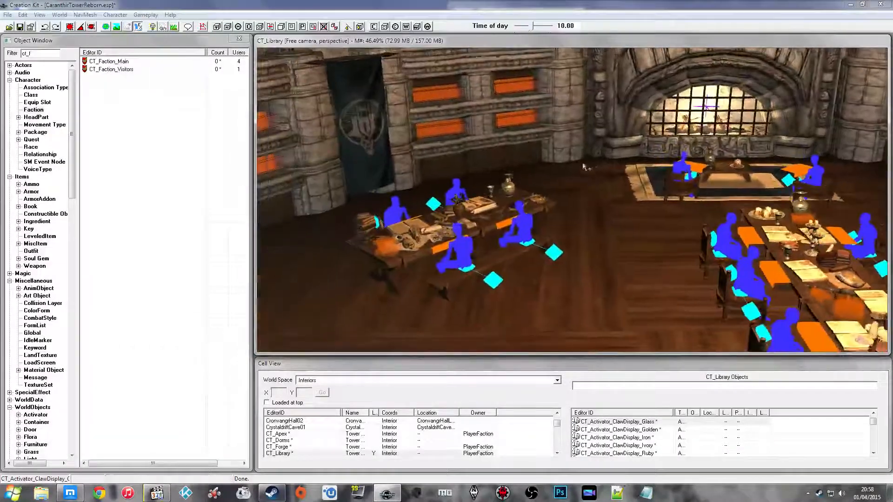
pyautogui.click(514, 203)
pyautogui.keyDown('shift'); pyautogui.moveTo(513, 199); pyautogui.dragTo(531, 219, button='middle'); pyautogui.keyUp('shift')
pyautogui.click(506, 195)
pyautogui.click(519, 218)
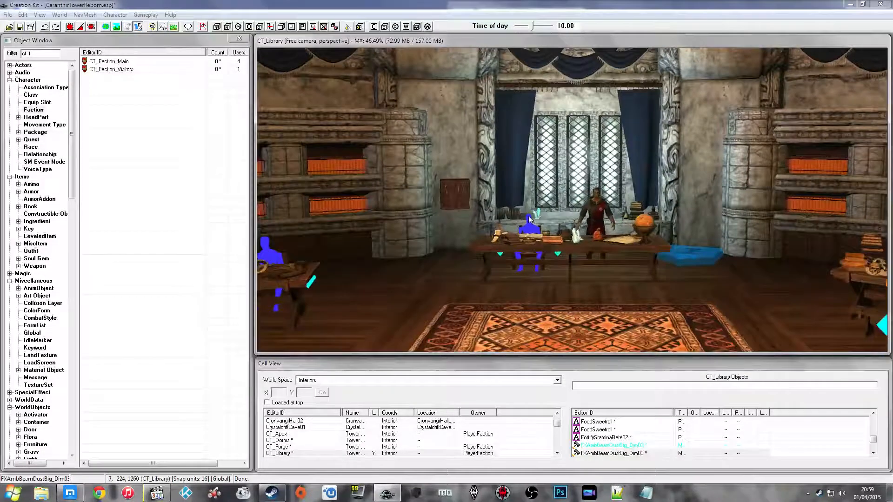
# Inspect the desk beneath the library window and the nearby tables for more seats visitors could use
pyautogui.click(603, 212)
pyautogui.scroll(5, 603, 212)
pyautogui.keyDown('shift'); pyautogui.moveTo(604, 213); pyautogui.dragTo(566, 226, button='middle'); pyautogui.keyUp('shift')
pyautogui.scroll(8, 571, 229)
pyautogui.scroll(-5, 570, 235)
pyautogui.click(553, 257)
pyautogui.keyDown('shift'); pyautogui.moveTo(553, 256); pyautogui.dragTo(619, 278, button='middle'); pyautogui.keyUp('shift')
pyautogui.click(573, 253)
pyautogui.click(486, 166)
# Select the two chairs at the small dining table together with the two long benches at the side table
pyautogui.moveTo(538, 188); pyautogui.dragTo(597, 205, button='middle')
pyautogui.press('m')
pyautogui.press('m')
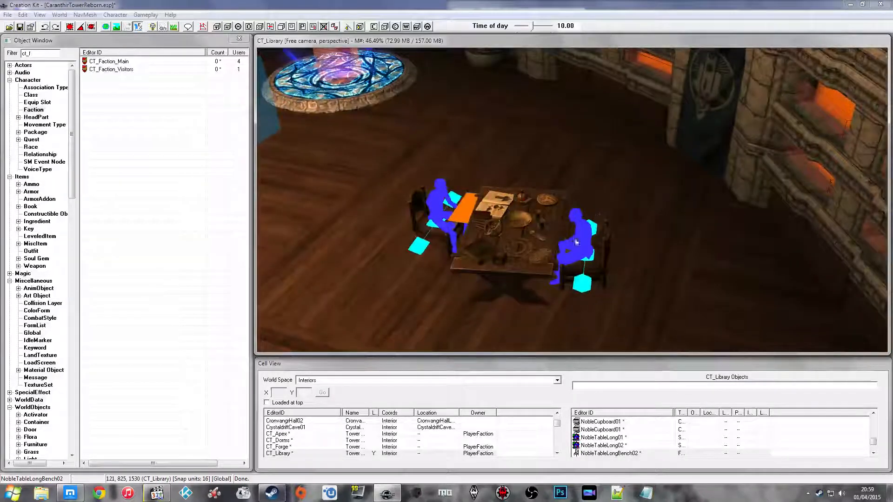
pyautogui.click(610, 247)
pyautogui.keyDown('ctrl'); pyautogui.click(422, 205); pyautogui.keyUp('ctrl')
pyautogui.moveTo(548, 228); pyautogui.dragTo(607, 204, button='middle')
pyautogui.keyDown('ctrl'); pyautogui.click(520, 213); pyautogui.keyUp('ctrl')
pyautogui.moveTo(572, 169); pyautogui.dragTo(410, 124, button='middle')
pyautogui.scroll(-3, 512, 102)
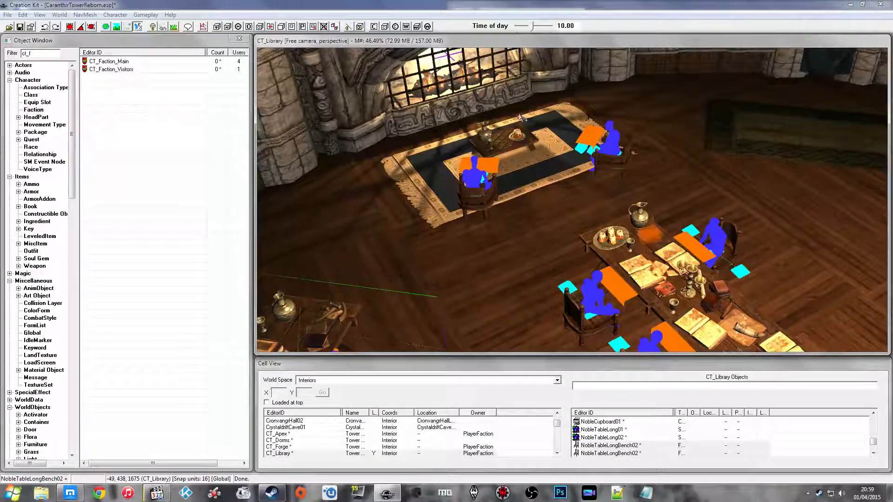
pyautogui.moveTo(516, 191); pyautogui.dragTo(700, 168, button='middle')
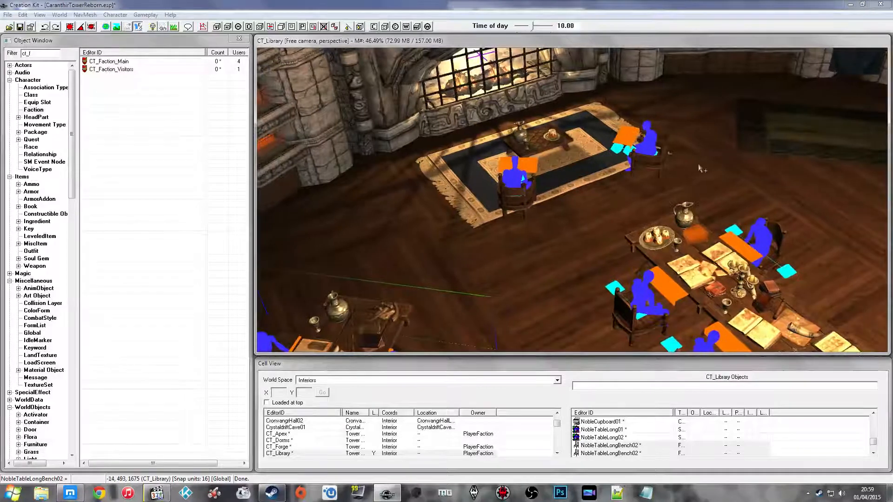
# Open a reference batch action for the selected seats and add the two chairs by the fireplace rug
pyautogui.press('-')
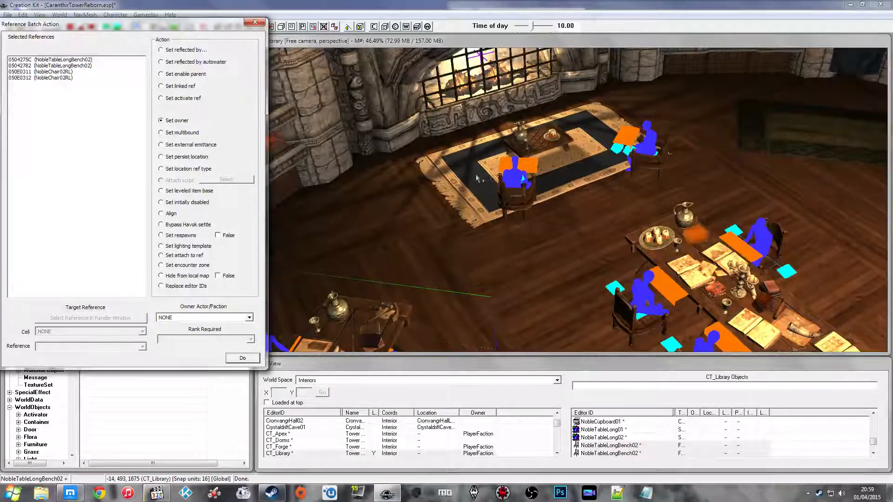
pyautogui.keyDown('ctrl'); pyautogui.click(523, 185); pyautogui.keyUp('ctrl')
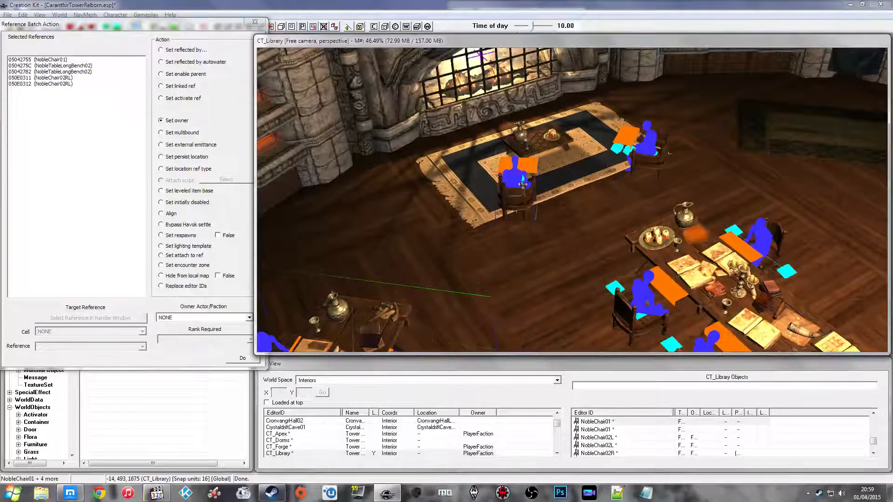
pyautogui.keyDown('ctrl'); pyautogui.click(639, 154); pyautogui.keyUp('ctrl')
pyautogui.moveTo(531, 171); pyautogui.dragTo(518, 152, button='middle')
# Batch-set the owner of the six selected chairs and benches to CT_Faction_Visitors and close the batch window
pyautogui.click(86, 153)
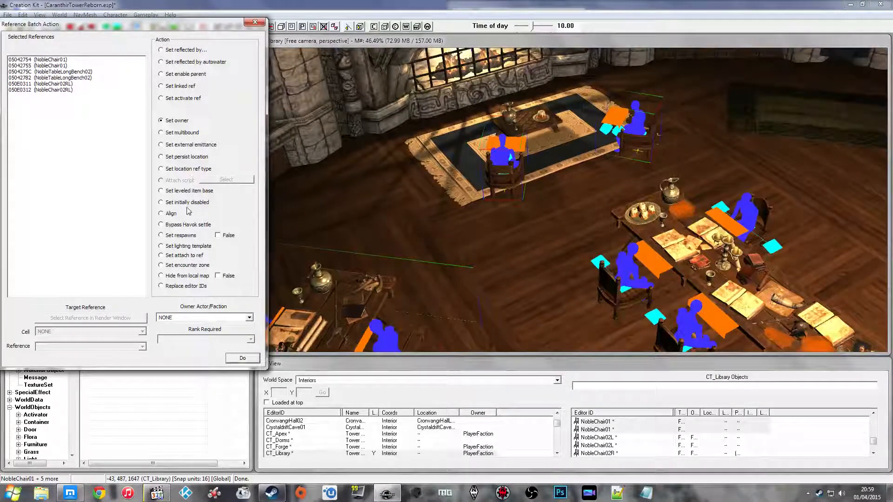
pyautogui.click(190, 317)
pyautogui.click(190, 323)
pyautogui.click(190, 318)
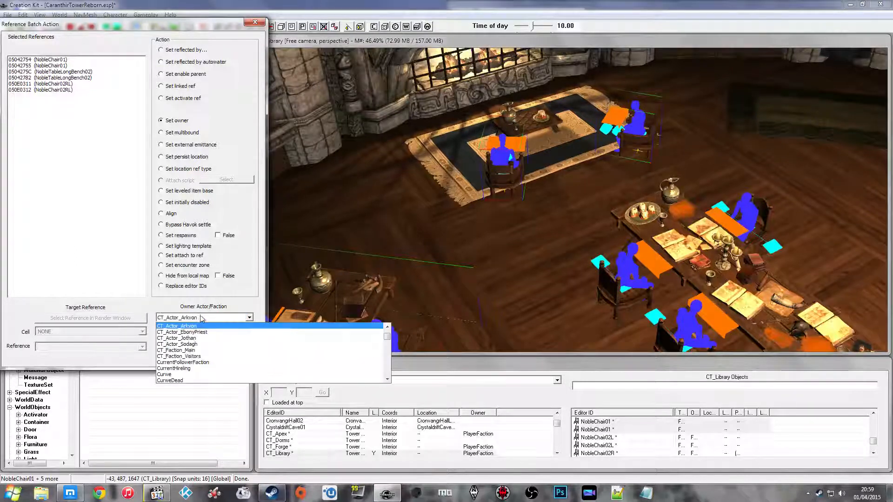
pyautogui.click(201, 357)
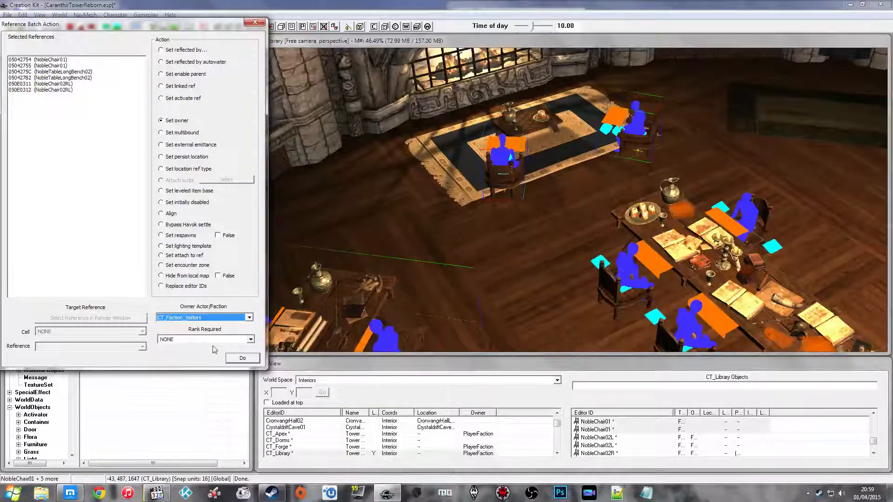
pyautogui.click(236, 357)
pyautogui.click(254, 23)
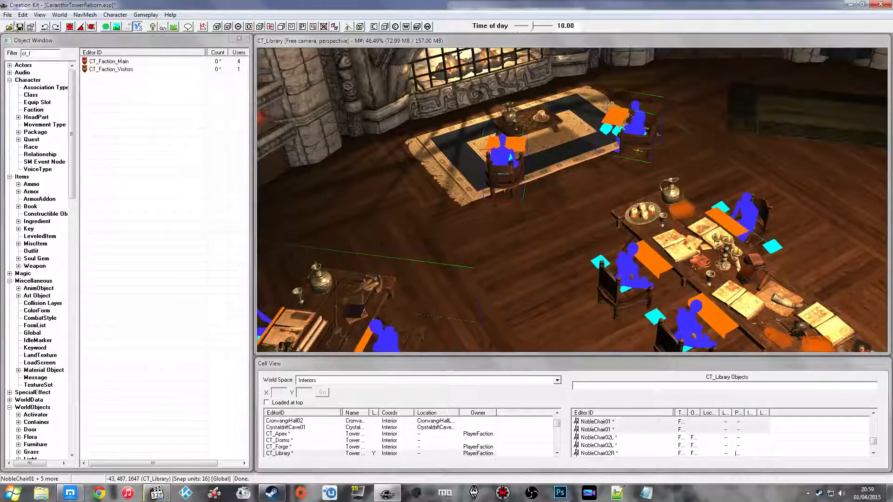
# Save the plugin and look over the library's side table, desk area and patterned rug
pyautogui.click(510, 197)
pyautogui.click(510, 154)
pyautogui.press('shift')
pyautogui.press('shift')
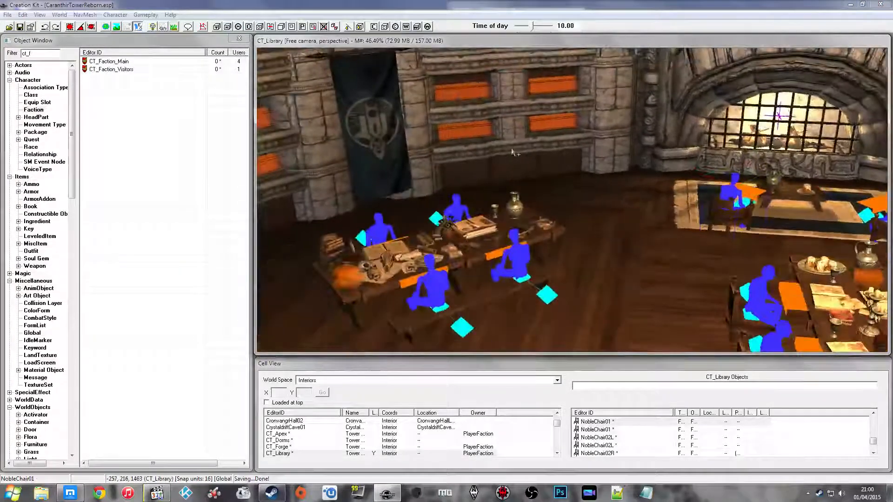
pyautogui.click(494, 228)
pyautogui.press('shift')
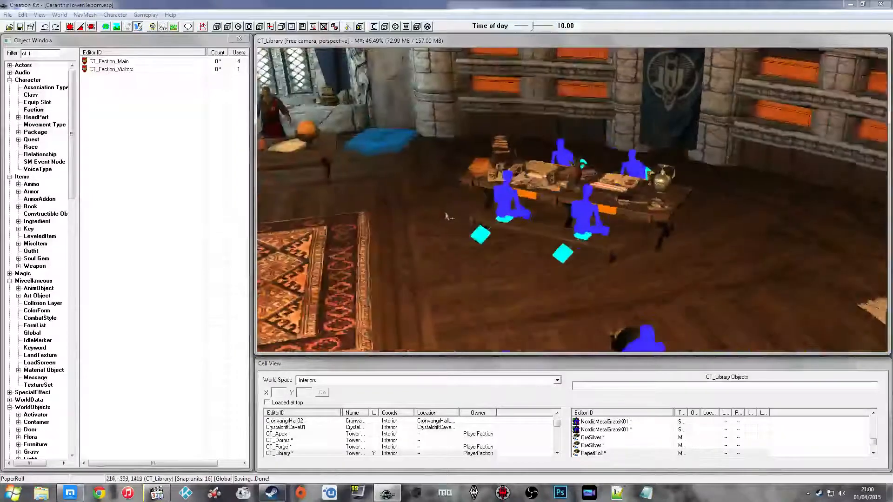
pyautogui.moveTo(446, 215); pyautogui.dragTo(512, 78, button='middle')
pyautogui.moveTo(550, 187); pyautogui.dragTo(560, 188, button='middle')
pyautogui.click(575, 190)
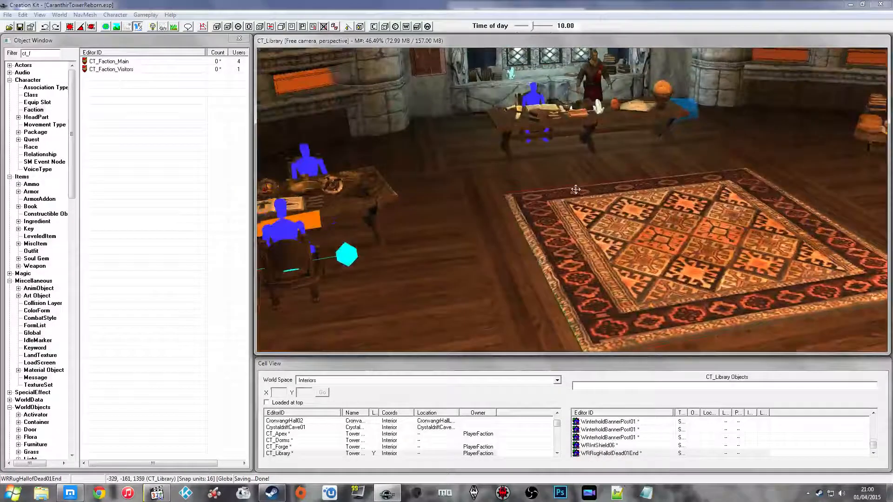
# Load the CT_Apex interior cell into the render view in place of the library
pyautogui.press('shift')
pyautogui.press('shift')
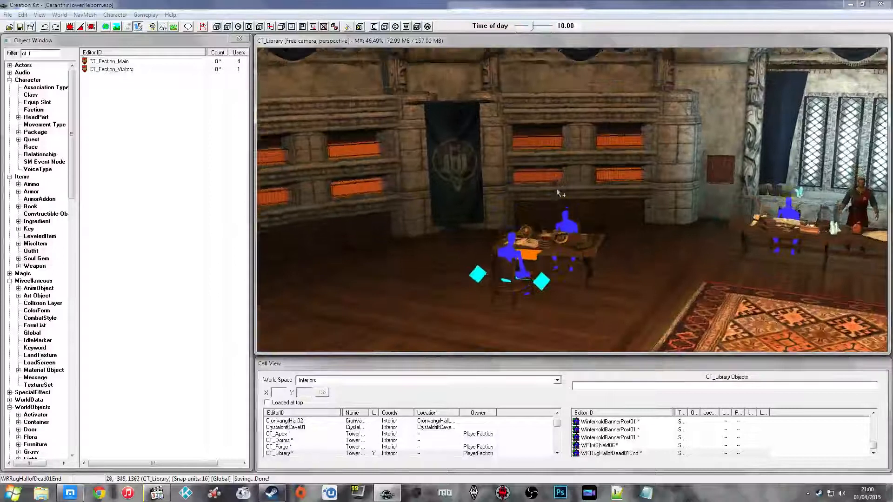
pyautogui.click(296, 434)
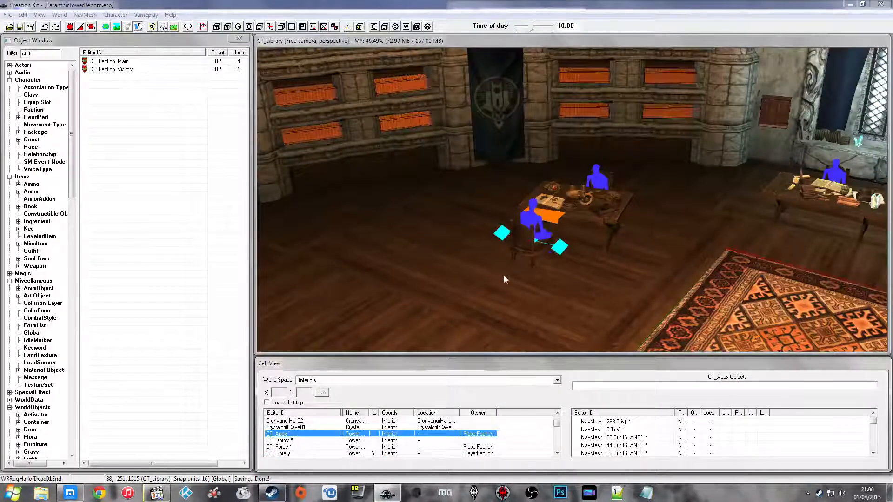
pyautogui.click(542, 297)
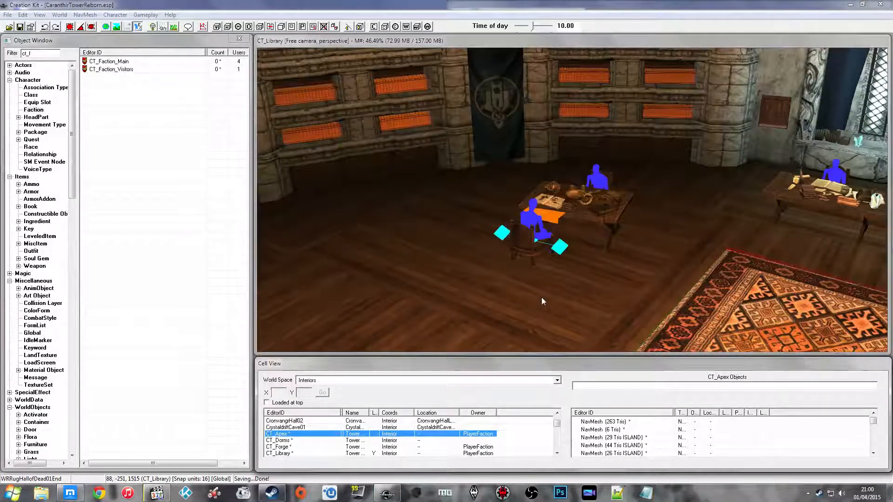
pyautogui.click(540, 295)
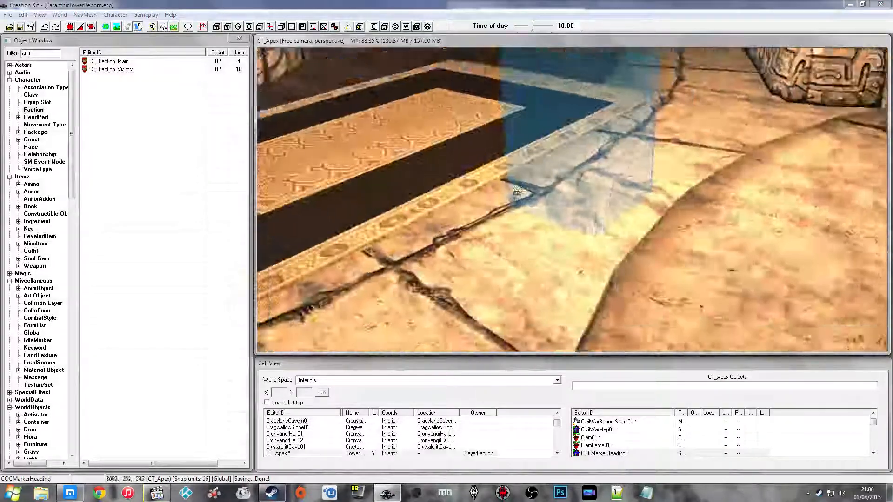
# Look over the apex room's glowing tree, blue portal platform and surrounding upper area
pyautogui.scroll(-5, 597, 226)
pyautogui.moveTo(597, 226); pyautogui.dragTo(493, 104, button='middle')
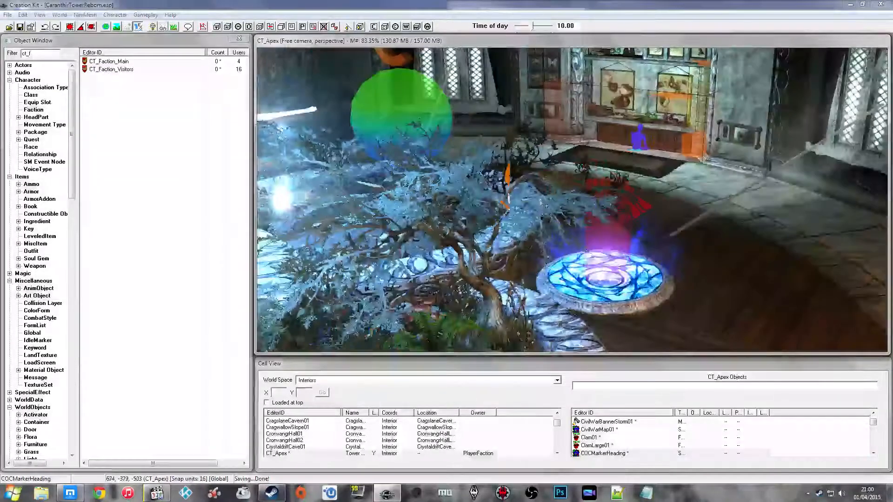
pyautogui.click(555, 199)
pyautogui.click(624, 216)
pyautogui.keyDown('shift'); pyautogui.moveTo(676, 85); pyautogui.dragTo(525, 150, button='middle'); pyautogui.keyUp('shift')
pyautogui.click(515, 122)
pyautogui.click(428, 110)
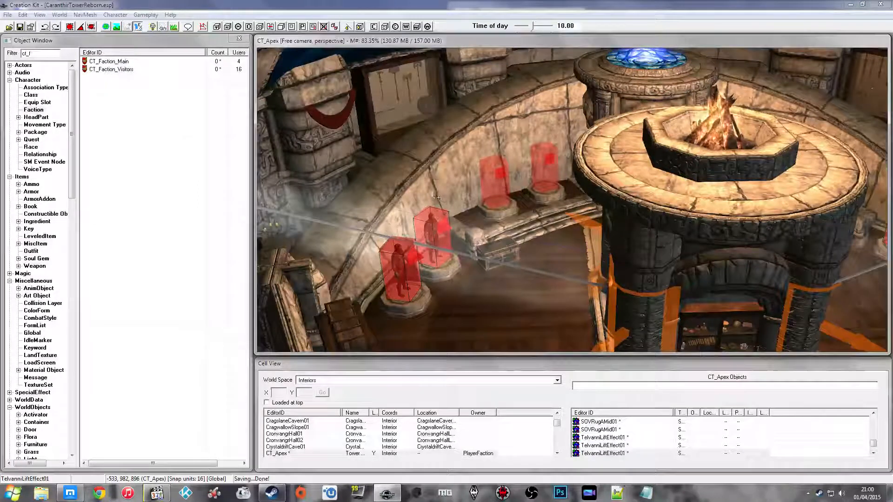
# Examine the mannequin and display pedestals along the curved wall beside the central fire structure
pyautogui.click(427, 187)
pyautogui.press('1')
pyautogui.press('1')
pyautogui.moveTo(452, 165); pyautogui.dragTo(468, 150, button='middle')
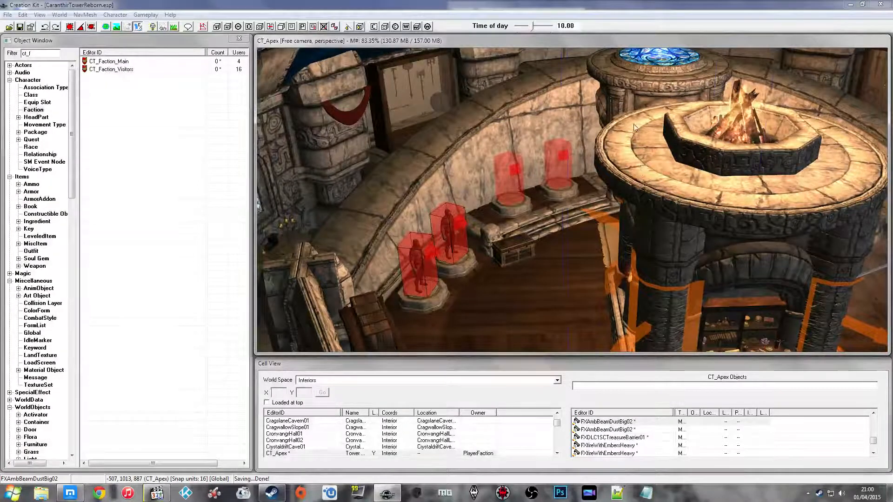
pyautogui.click(622, 143)
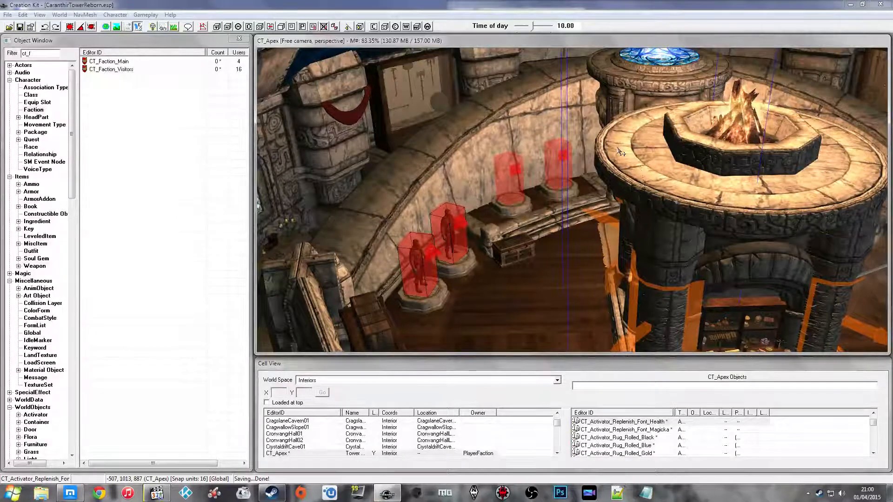
pyautogui.moveTo(609, 166); pyautogui.dragTo(588, 159, button='middle')
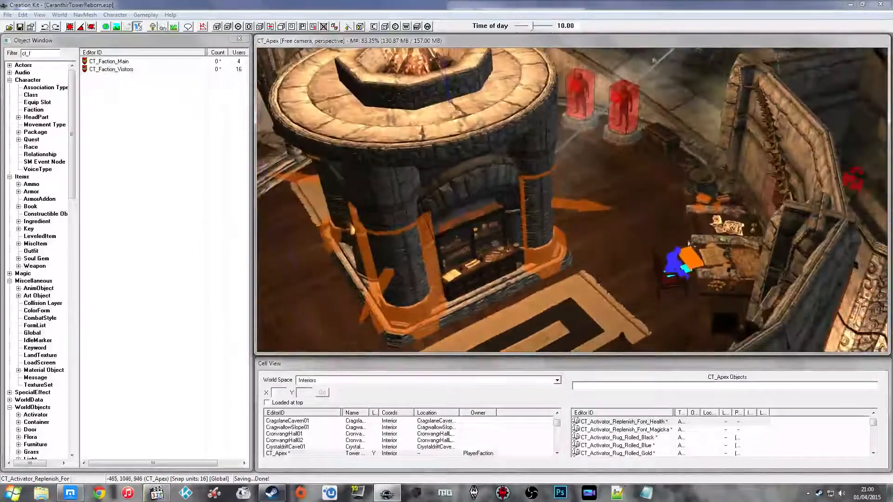
# Inspect the central fire structure's arched alcoves, shelving and pillars from several sides
pyautogui.click(706, 183)
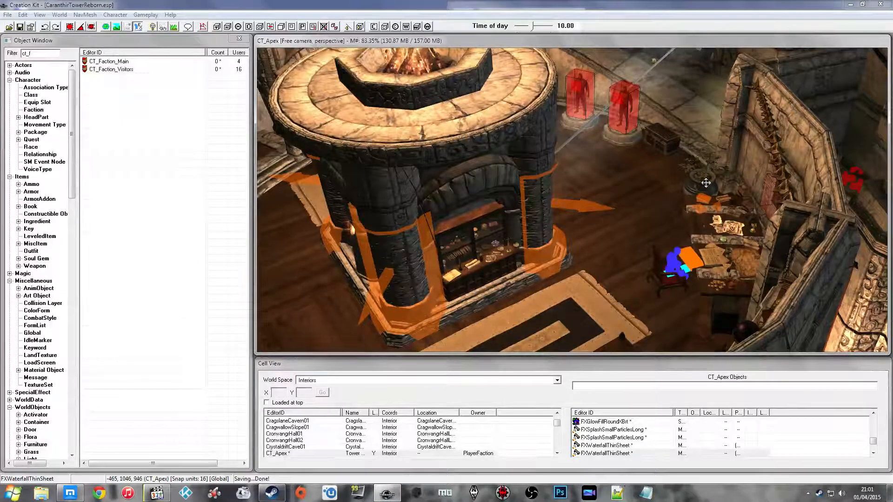
pyautogui.keyDown('shift'); pyautogui.moveTo(705, 182); pyautogui.dragTo(478, 120, button='middle'); pyautogui.keyUp('shift')
pyautogui.click(443, 152)
pyautogui.keyDown('shift'); pyautogui.moveTo(468, 129); pyautogui.dragTo(516, 119, button='middle'); pyautogui.keyUp('shift')
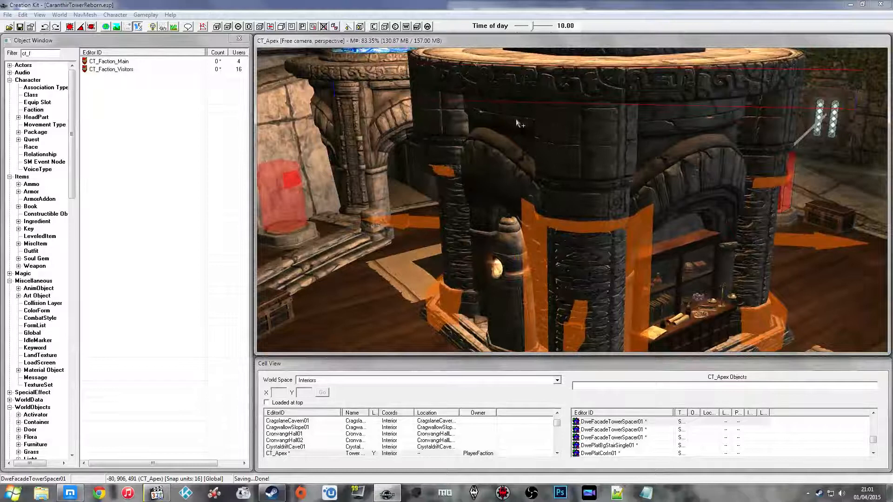
pyautogui.keyDown('shift'); pyautogui.moveTo(548, 153); pyautogui.dragTo(547, 156, button='middle'); pyautogui.keyUp('shift')
pyautogui.click(547, 151)
pyautogui.moveTo(542, 151)
pyautogui.keyDown('shift'); pyautogui.mouseDown(button='middle')
pyautogui.moveTo(502, 153)
pyautogui.moveTo(508, 168)
pyautogui.moveTo(554, 171)
pyautogui.mouseUp(button='middle'); pyautogui.keyUp('shift')
pyautogui.click(497, 153)
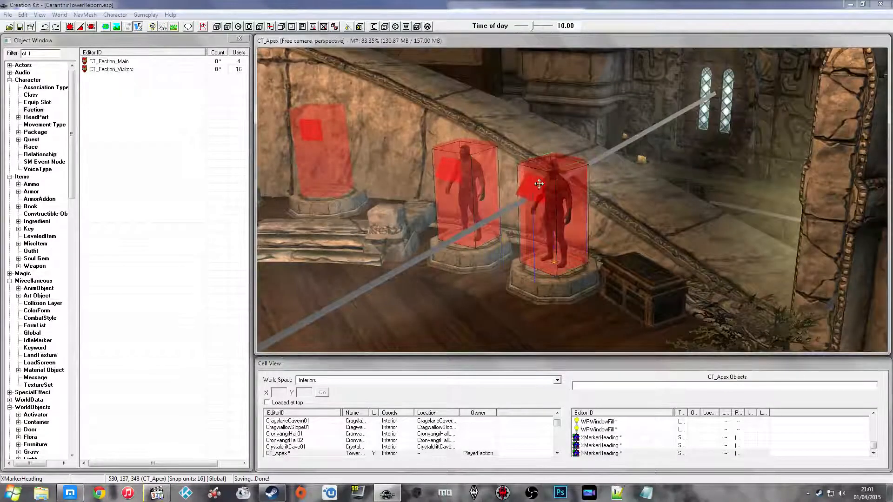
# Select the activation trigger of the mannequin beside the chest and view the neighbouring display pedestals
pyautogui.click(516, 206)
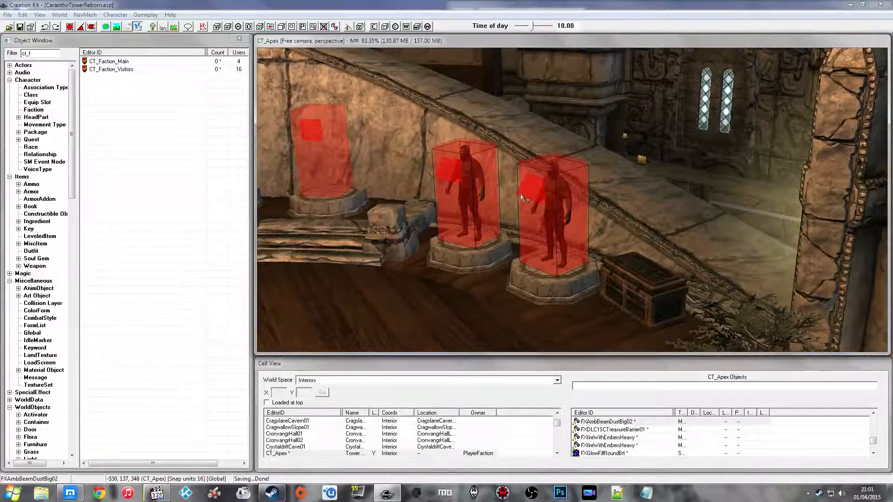
pyautogui.keyDown('shift'); pyautogui.moveTo(521, 194); pyautogui.dragTo(576, 201, button='middle'); pyautogui.keyUp('shift')
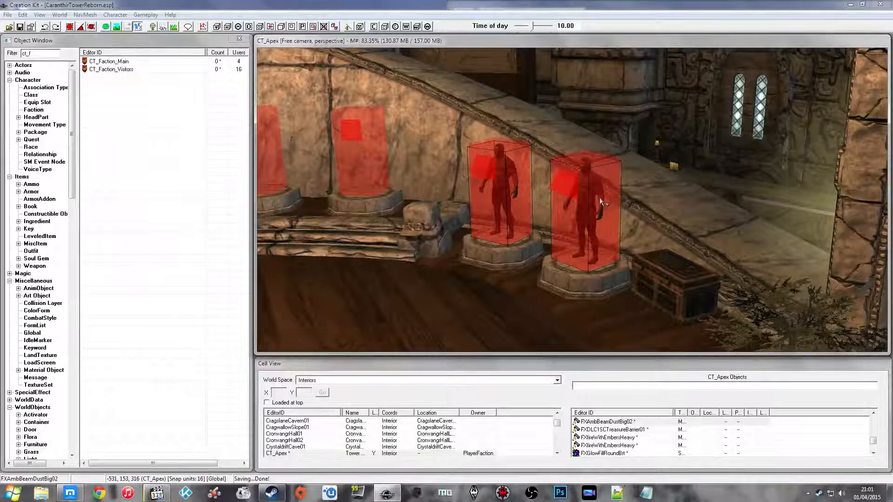
pyautogui.click(600, 197)
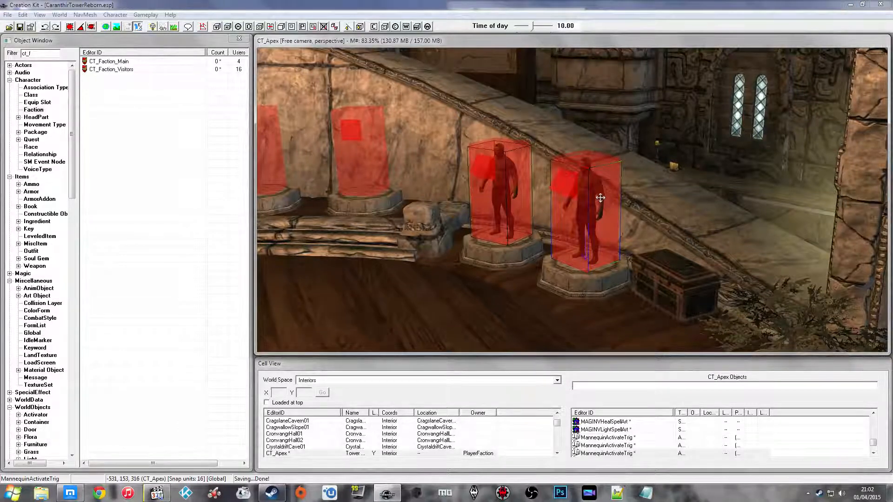
pyautogui.moveTo(606, 197)
pyautogui.keyDown('shift'); pyautogui.mouseDown(button='middle')
pyautogui.moveTo(598, 199)
pyautogui.moveTo(615, 205)
pyautogui.moveTo(601, 204)
pyautogui.mouseUp(button='middle'); pyautogui.keyUp('shift')
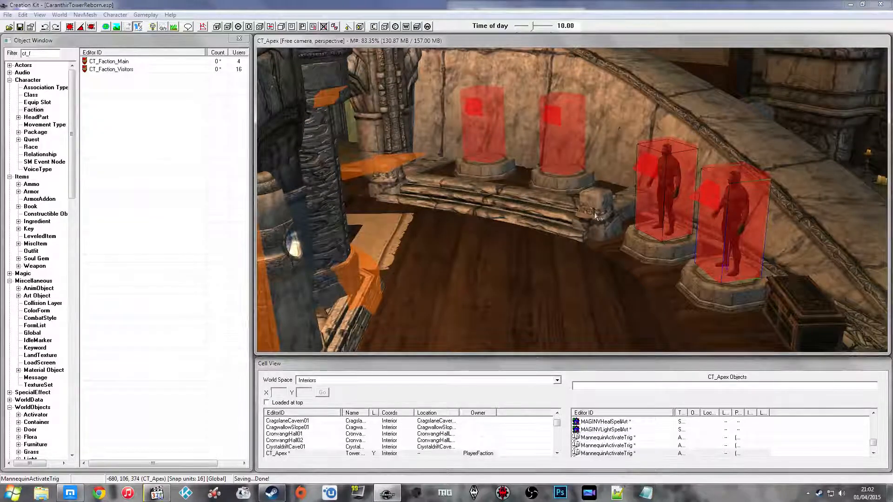
pyautogui.keyDown('shift'); pyautogui.moveTo(578, 201); pyautogui.dragTo(484, 204, button='middle'); pyautogui.keyUp('shift')
pyautogui.click(610, 199)
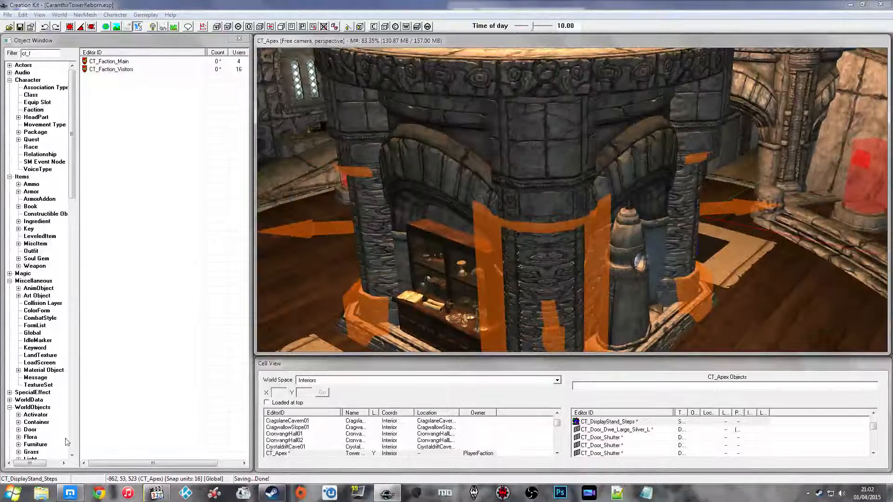
# Switch to the Twitch stream page in the browser and read through the recent chat messages
pyautogui.click(70, 492)
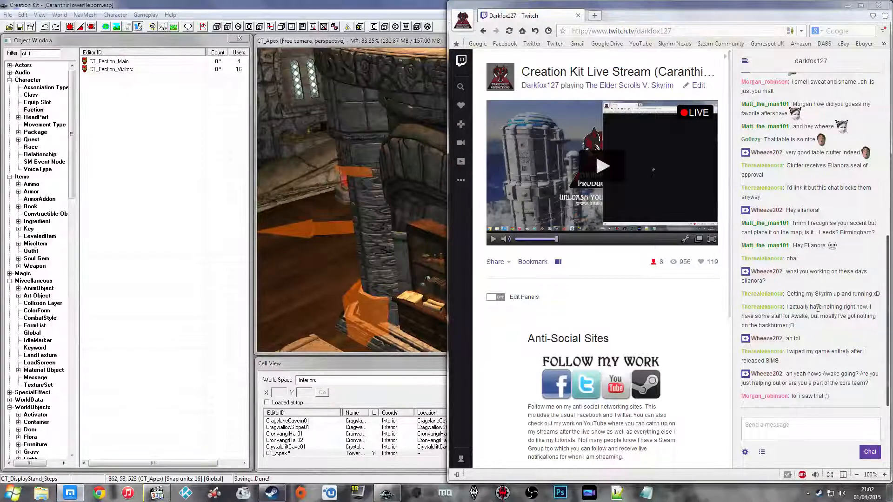
pyautogui.scroll(2, 827, 300)
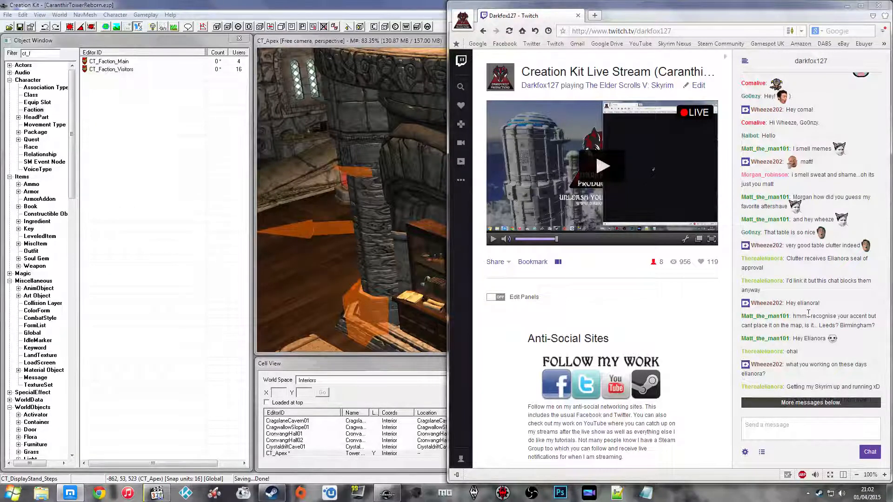
pyautogui.scroll(-1, 809, 315)
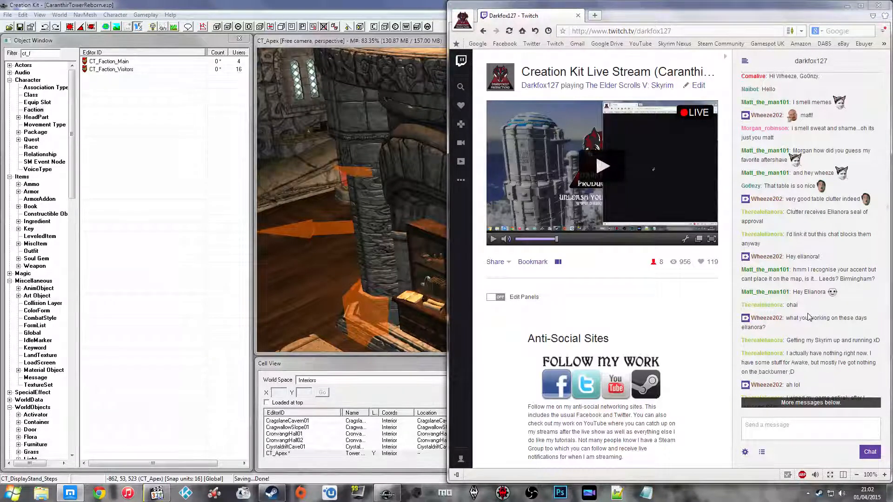
pyautogui.scroll(-1, 809, 316)
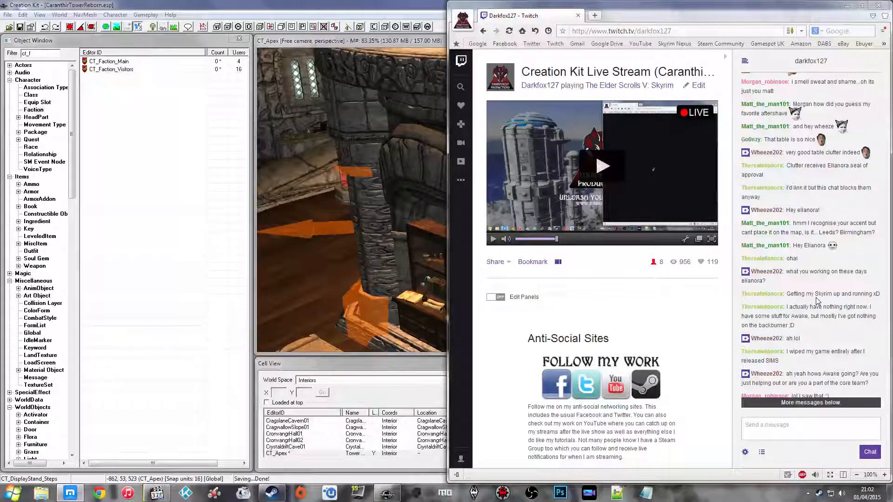
pyautogui.scroll(-1, 817, 302)
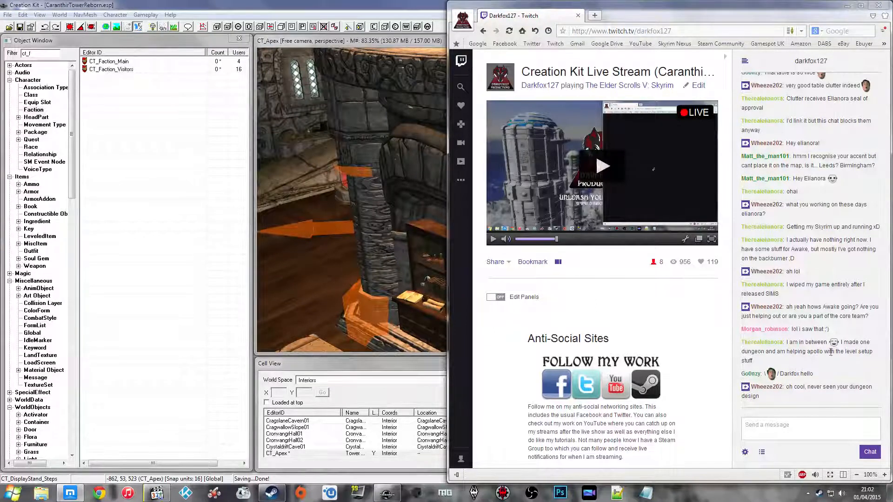
# Return to Creation Kit and inspect the apex room's wooden shelving and the mannequins along its walls
pyautogui.click(294, 179)
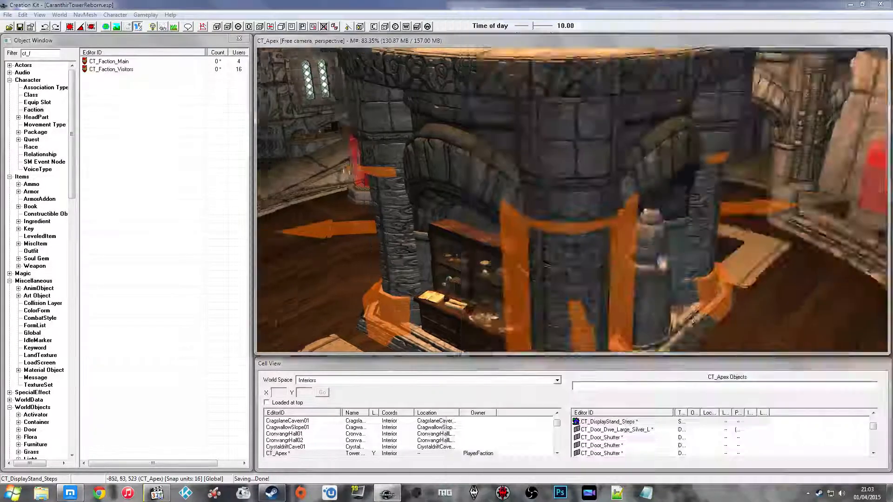
pyautogui.press('shift')
pyautogui.click(474, 169)
pyautogui.press('shift')
pyautogui.press('shift')
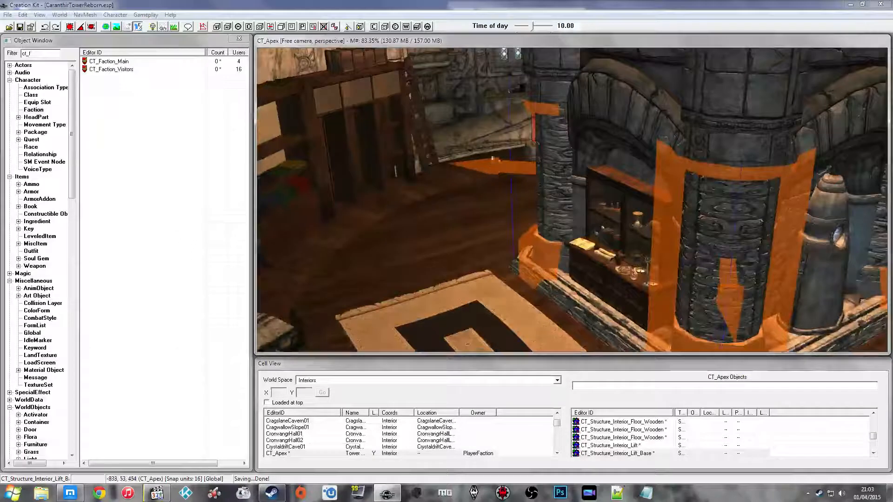
pyautogui.click(569, 150)
pyautogui.press('shift')
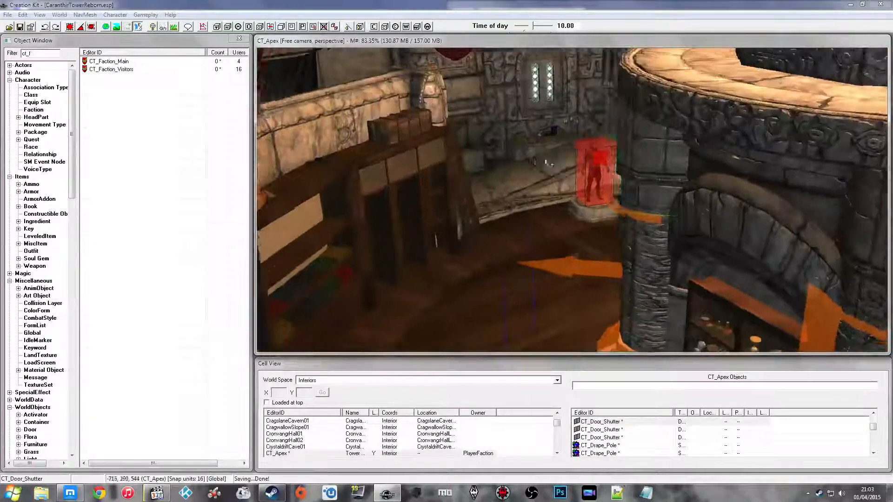
pyautogui.click(538, 165)
pyautogui.press('shift')
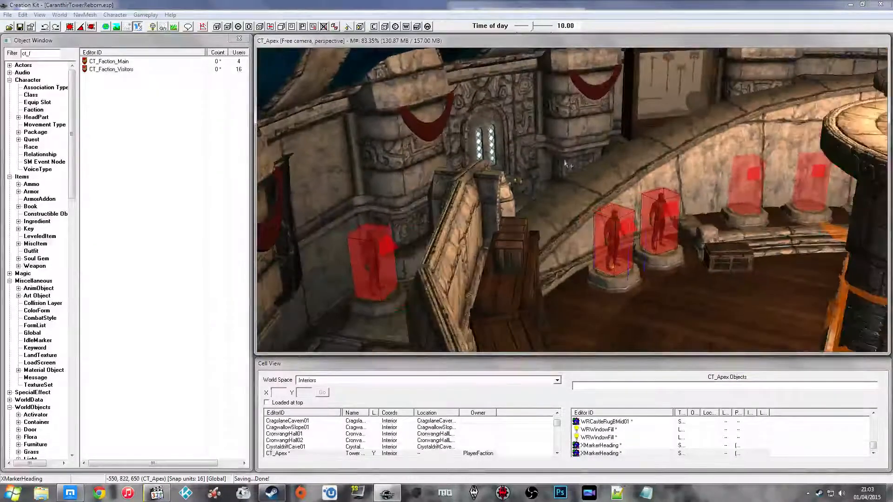
pyautogui.press('shift')
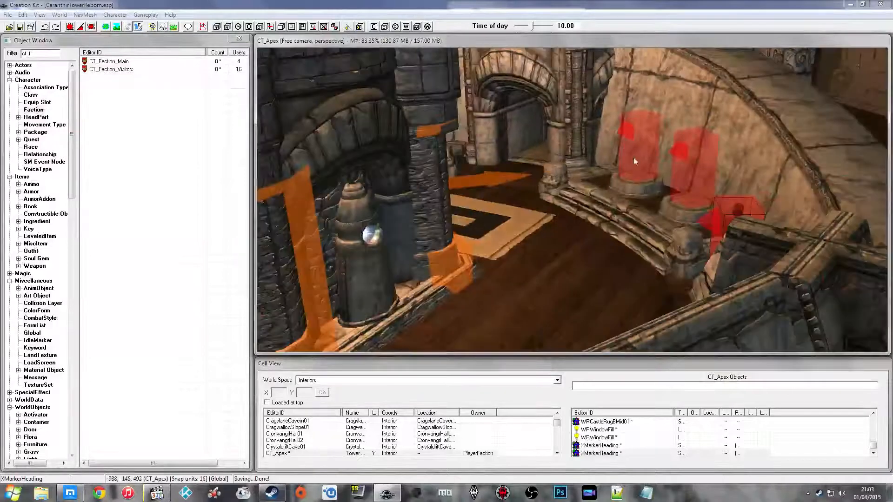
# Look over the trophy pedestals, the central structure's alcoves and the work desk and bed area
pyautogui.click(644, 163)
pyautogui.press('shift')
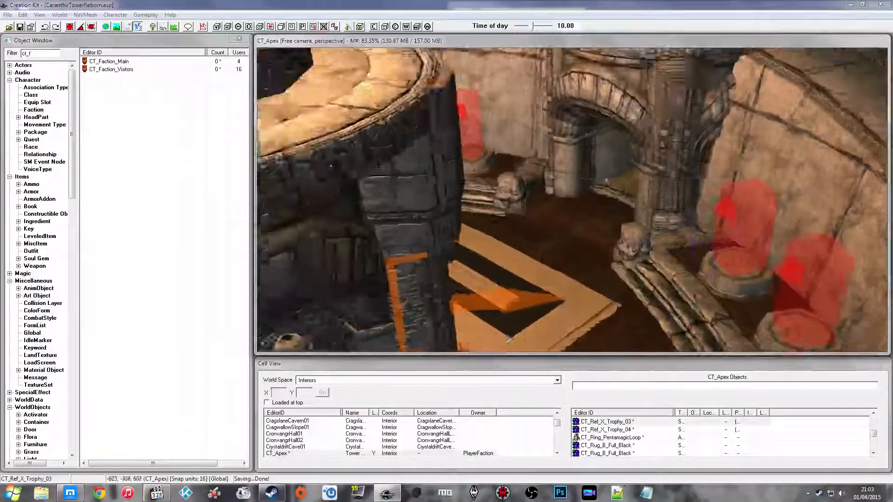
pyautogui.press('shift')
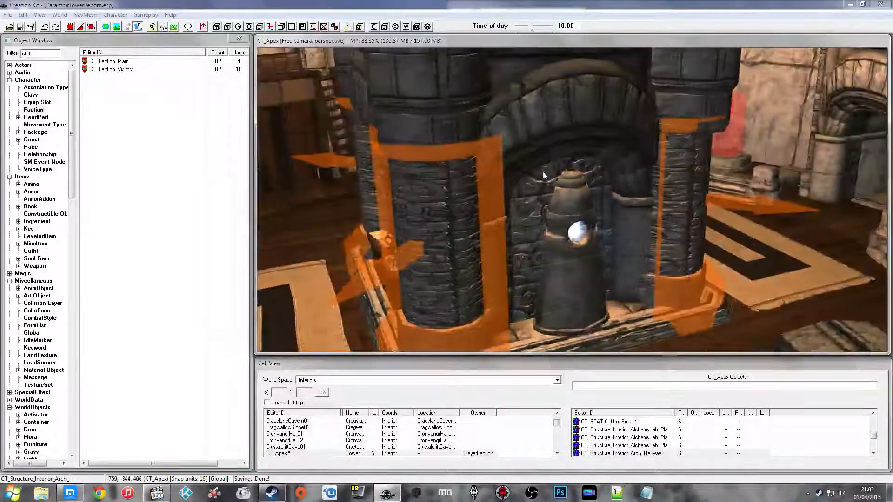
pyautogui.click(545, 172)
pyautogui.press('shift')
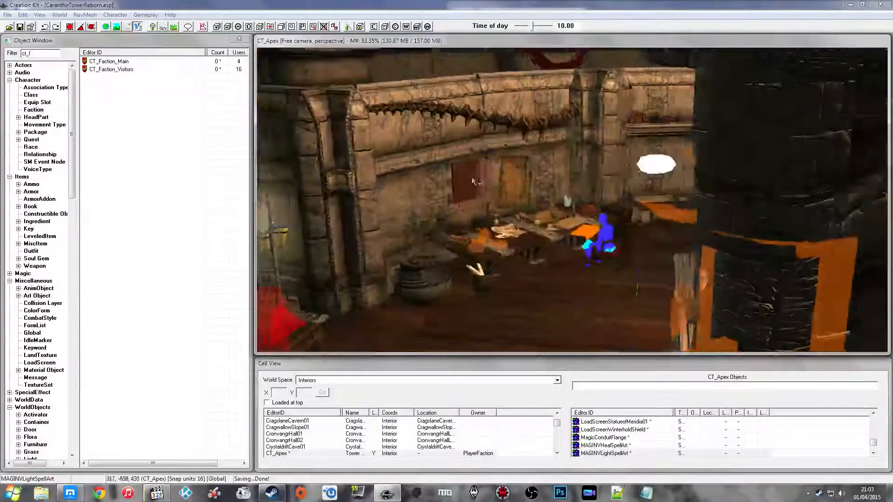
pyautogui.press('shift')
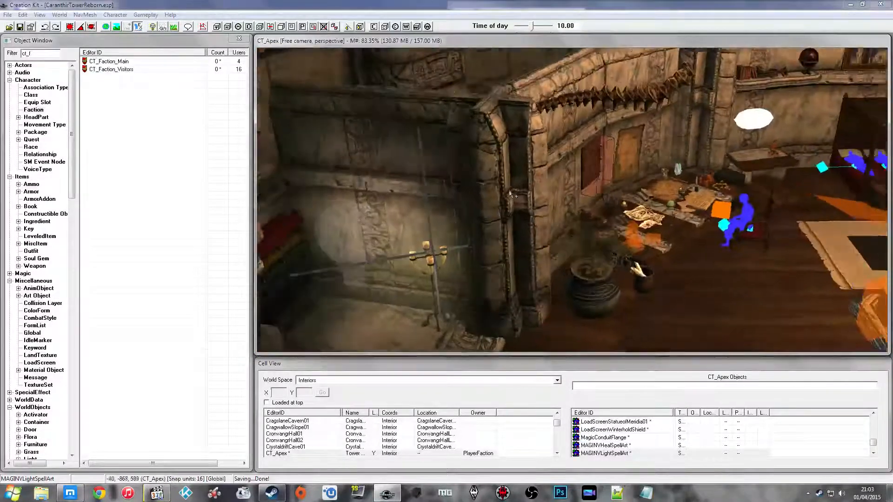
pyautogui.press('shift')
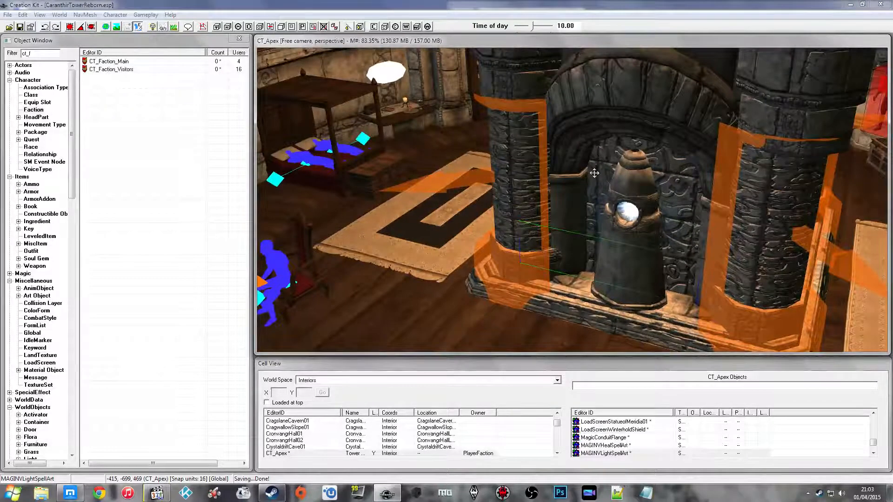
# Switch to Windows Explorer and open the Complete Mods folder under Documents > True Documents > Darkfox127 Productions > Mods
pyautogui.click(41, 493)
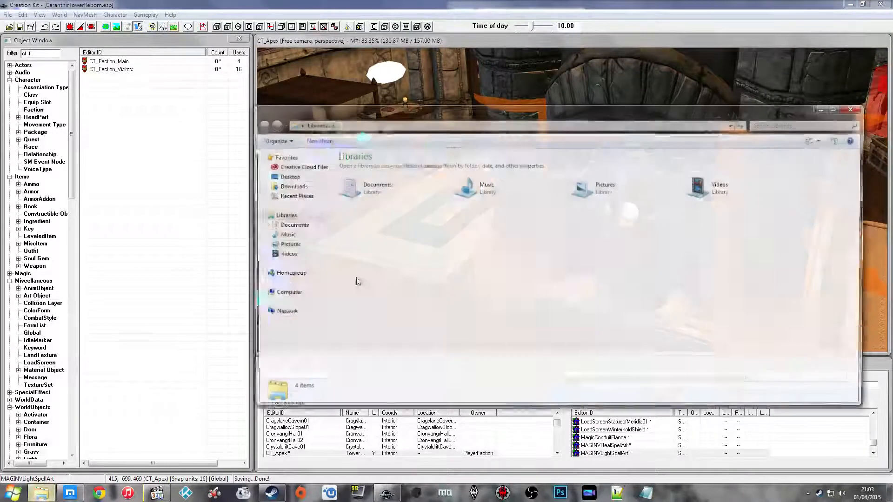
pyautogui.doubleClick(367, 311)
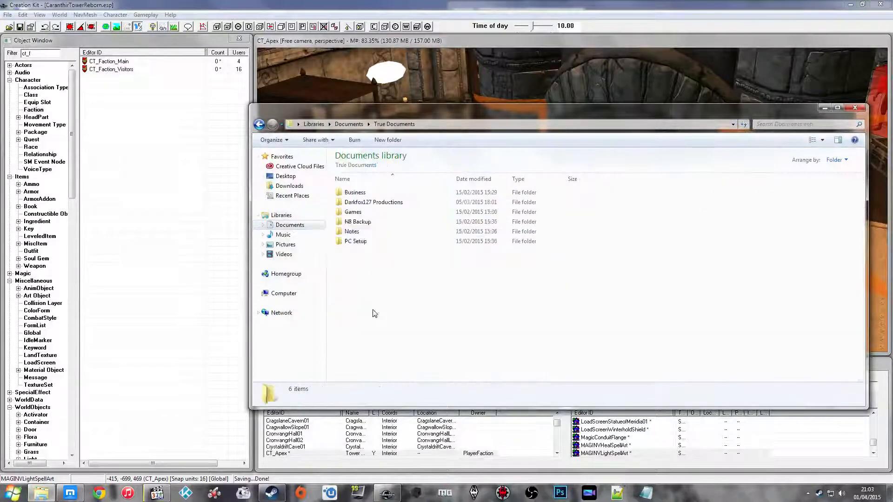
pyautogui.doubleClick(383, 207)
pyautogui.click(380, 205)
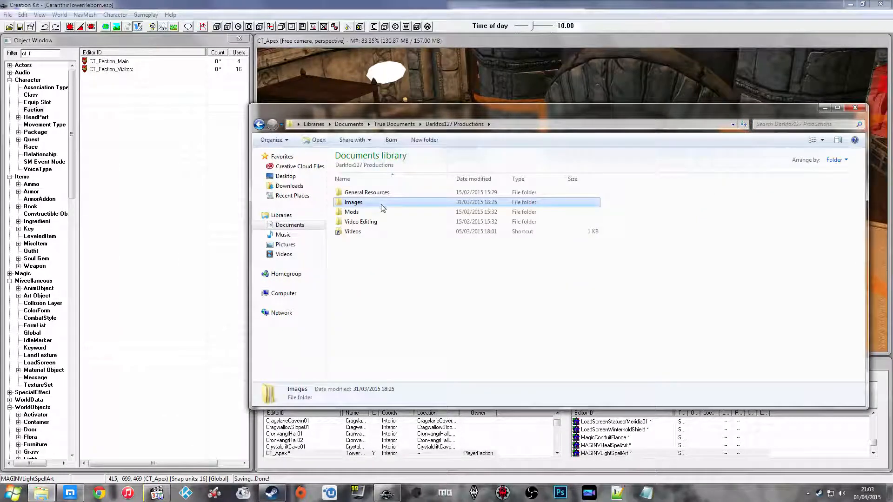
pyautogui.click(382, 209)
pyautogui.click(380, 205)
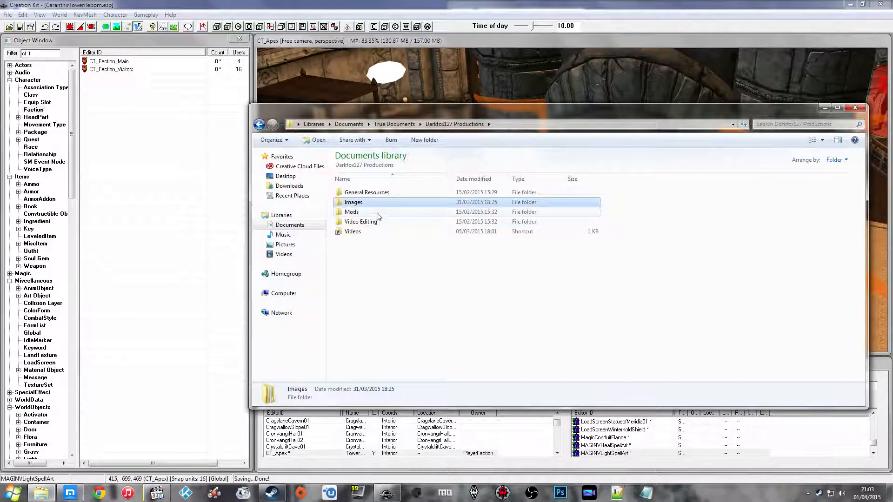
pyautogui.doubleClick(378, 212)
pyautogui.doubleClick(372, 192)
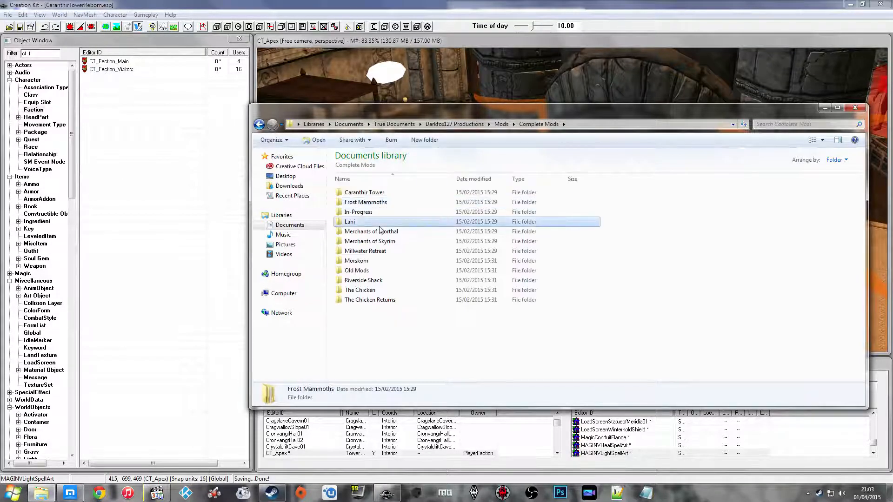
# Open the Mod Files folder of the Morskom mod
pyautogui.doubleClick(375, 261)
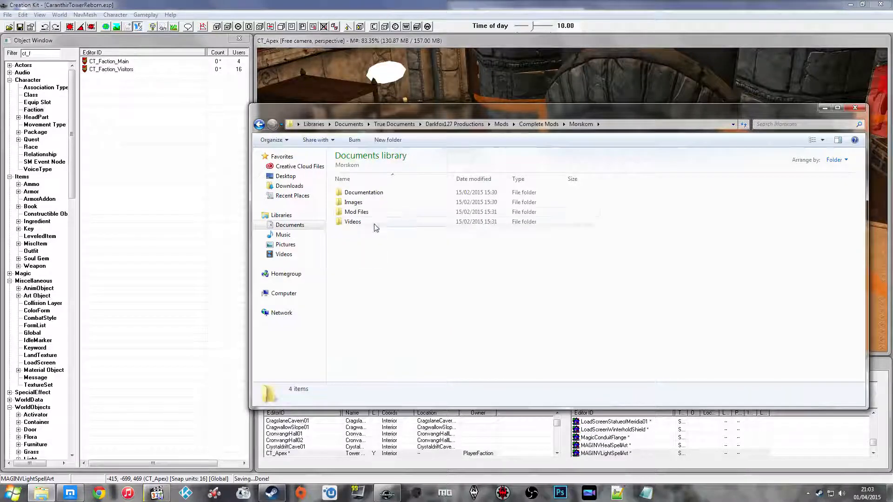
pyautogui.click(373, 202)
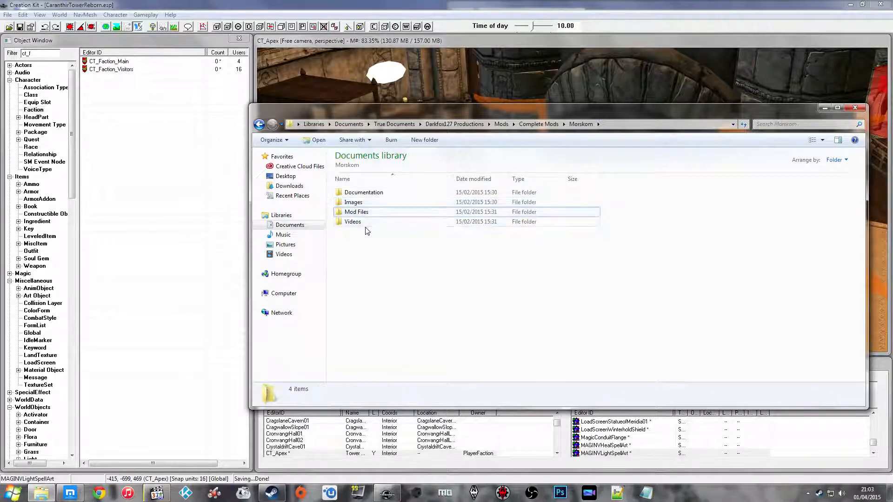
pyautogui.doubleClick(370, 214)
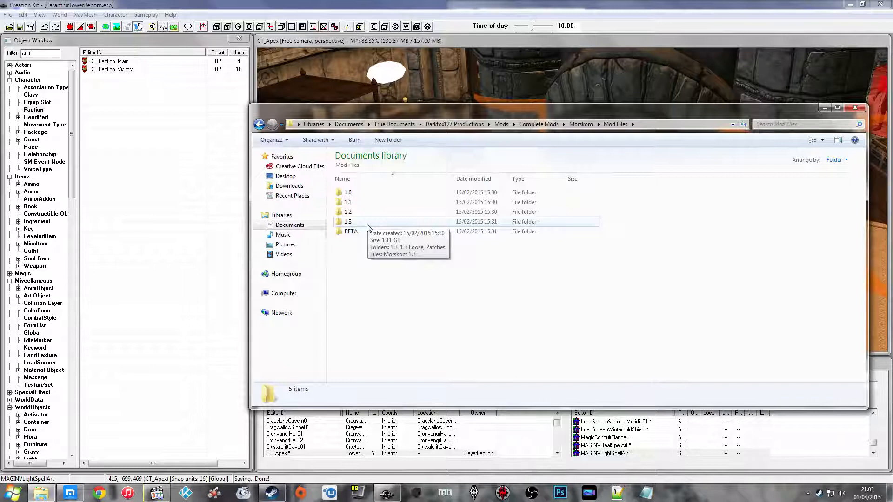
# Look over the Morskom version folders from 1.0 to 1.3 and the BETA folder
pyautogui.click(352, 231)
pyautogui.click(358, 261)
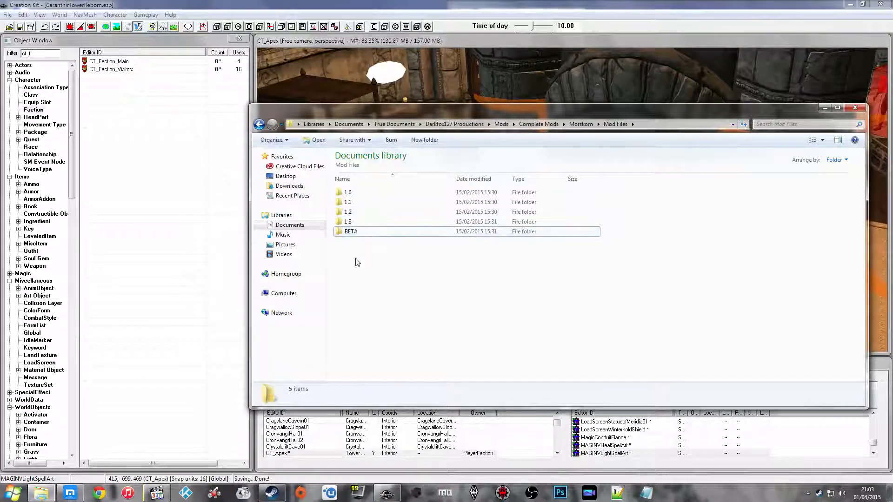
pyautogui.click(371, 222)
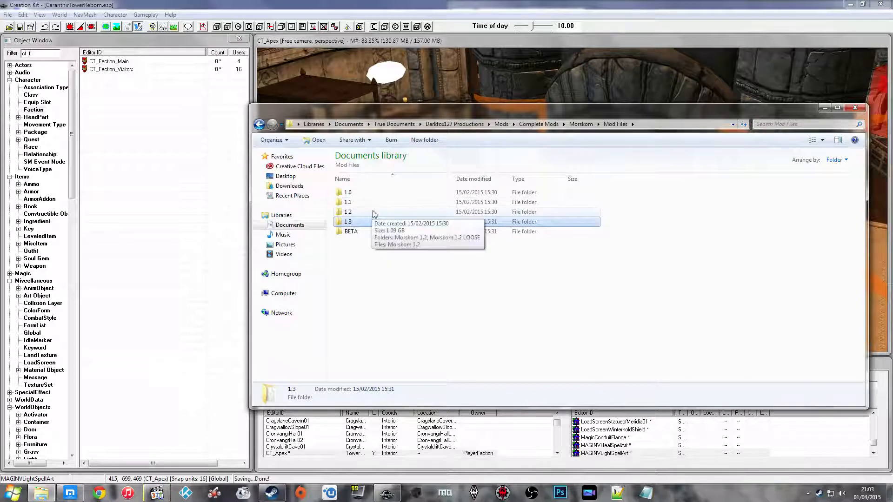
pyautogui.click(376, 202)
pyautogui.click(379, 192)
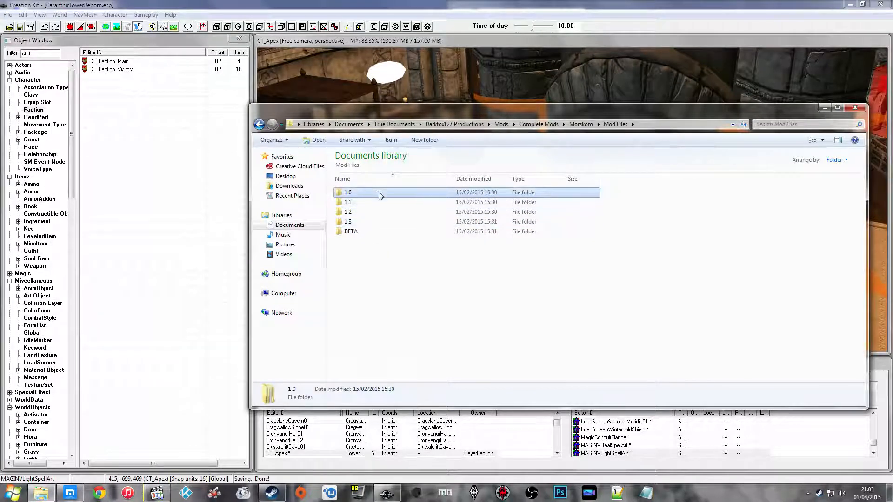
pyautogui.click(379, 243)
# Open the 1.3 Loose folder inside version 1.3 and look over its asset subfolders
pyautogui.doubleClick(378, 222)
pyautogui.click(376, 205)
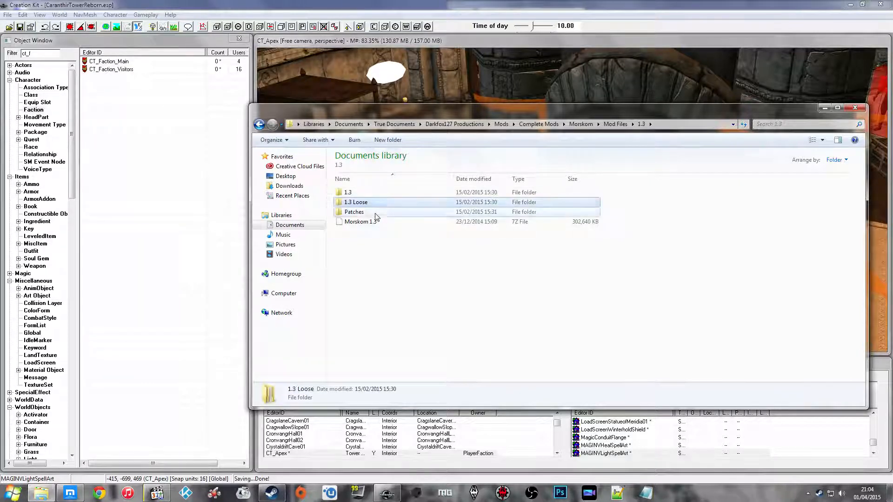
pyautogui.doubleClick(377, 204)
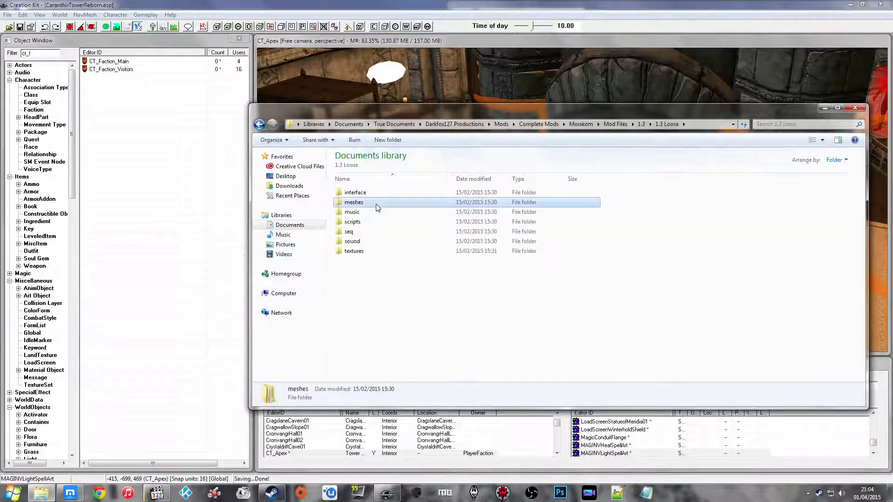
pyautogui.click(371, 241)
pyautogui.click(364, 271)
pyautogui.click(369, 222)
pyautogui.click(373, 202)
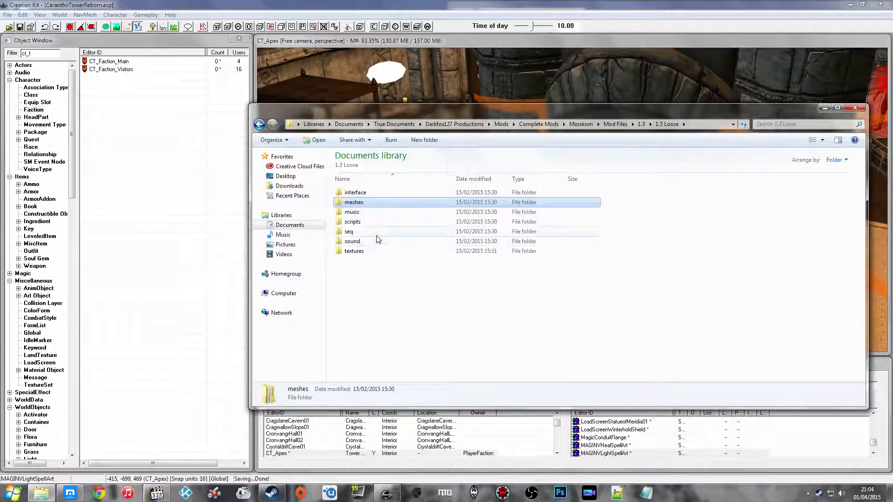
# View the CTR MCM text file from the desktop, close it and return to Creation Kit
pyautogui.click(890, 493)
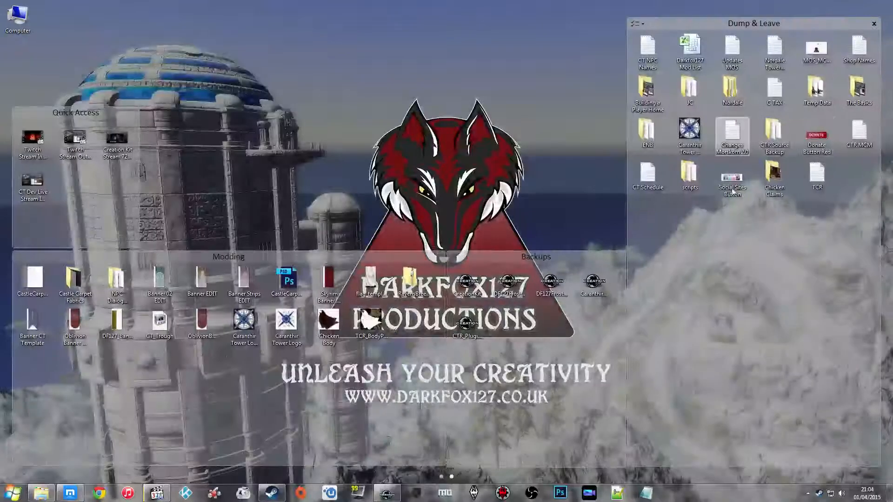
pyautogui.doubleClick(859, 133)
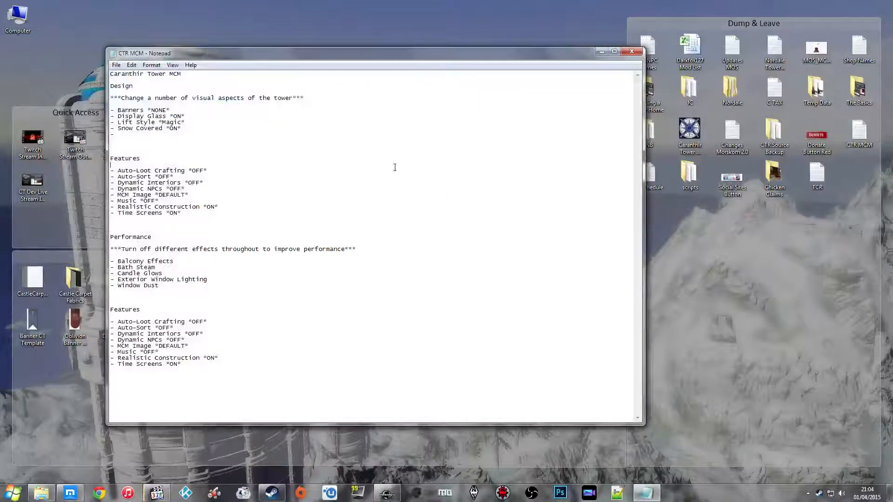
pyautogui.click(632, 51)
pyautogui.moveTo(0, 130); pyautogui.dragTo(575, 151)
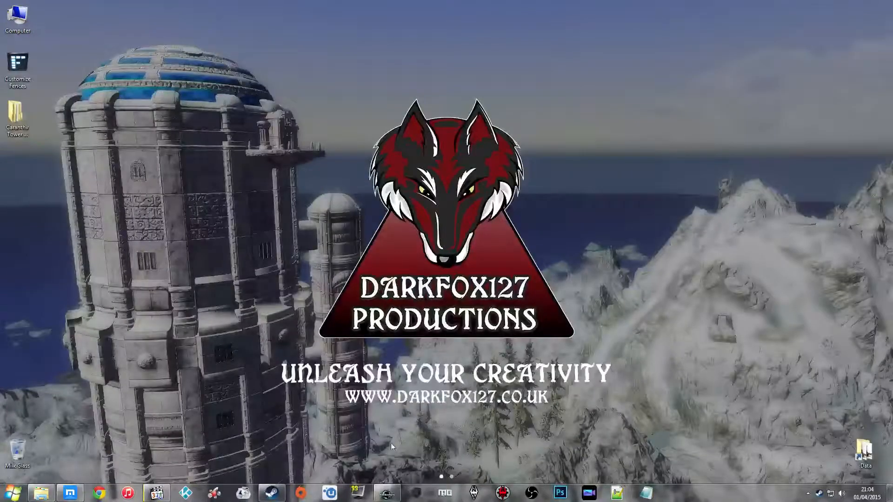
pyautogui.click(387, 493)
pyautogui.click(26, 94)
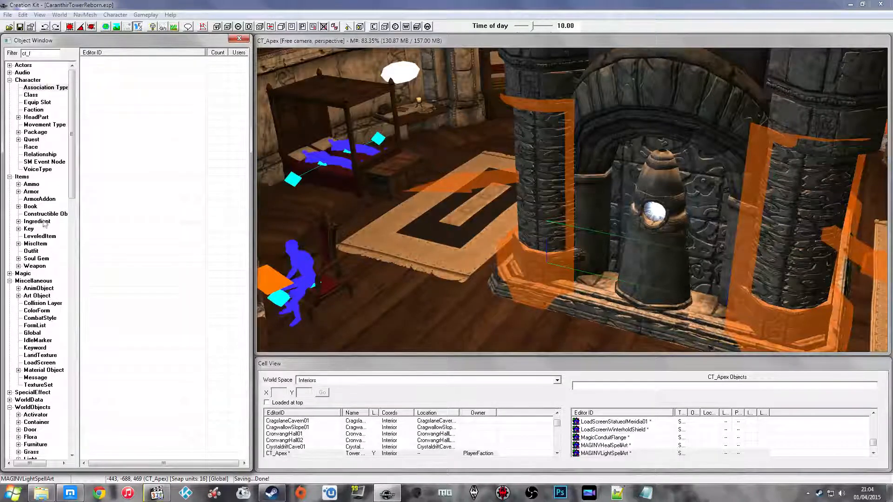
# Switch back to Windows Explorer and open the scripts > Source folder inside 1.3 Loose
pyautogui.click(42, 493)
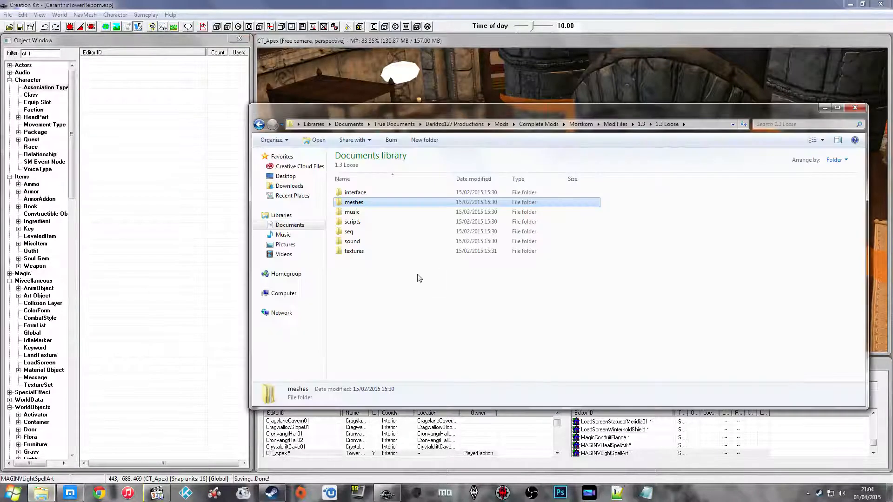
pyautogui.doubleClick(377, 222)
pyautogui.doubleClick(378, 193)
# Look through the Morskom .psc script files in the Source folder, including MorSCraftItem.psc
pyautogui.click(408, 221)
pyautogui.scroll(-6, 408, 247)
pyautogui.scroll(1, 408, 251)
pyautogui.scroll(4, 409, 251)
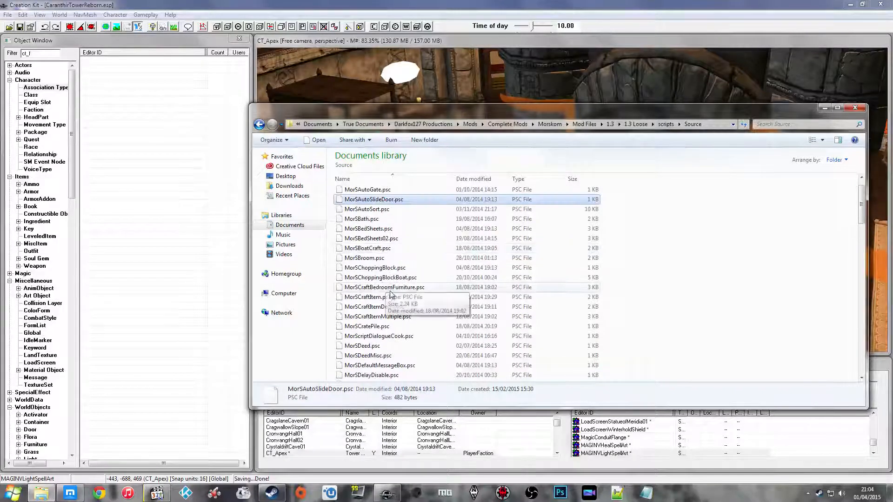
pyautogui.click(389, 297)
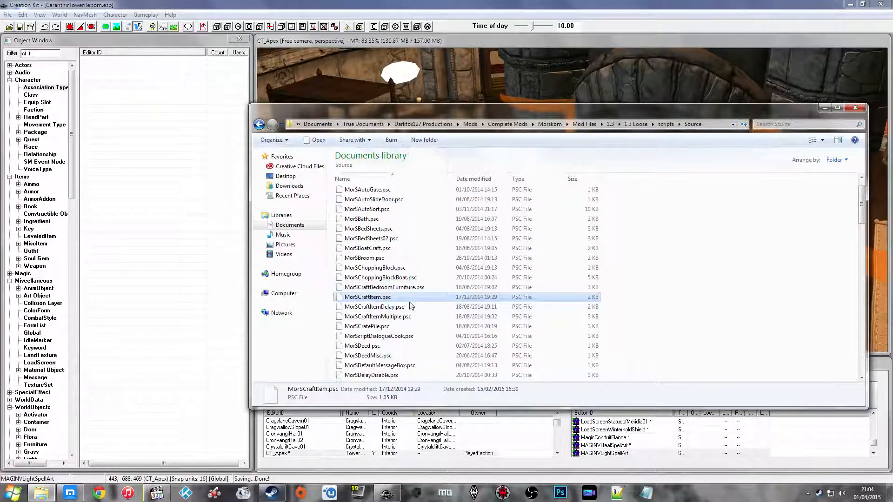
pyautogui.click(651, 253)
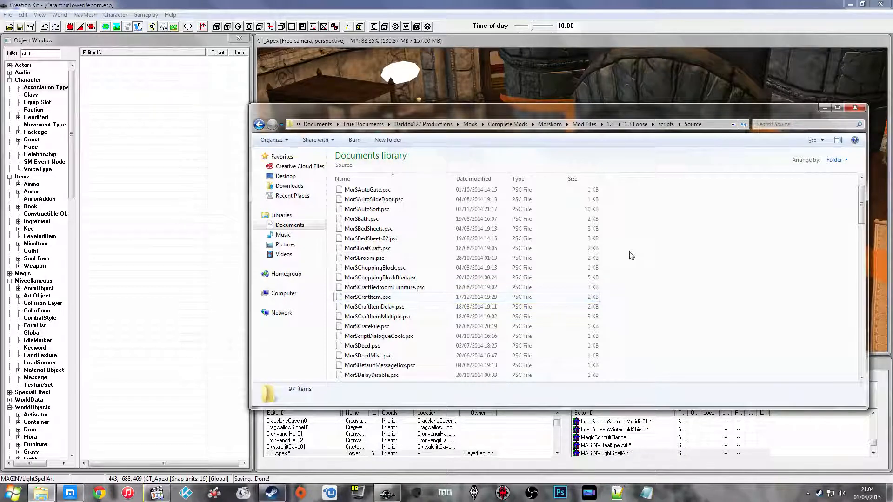
pyautogui.scroll(-1, 631, 256)
pyautogui.scroll(-3, 631, 256)
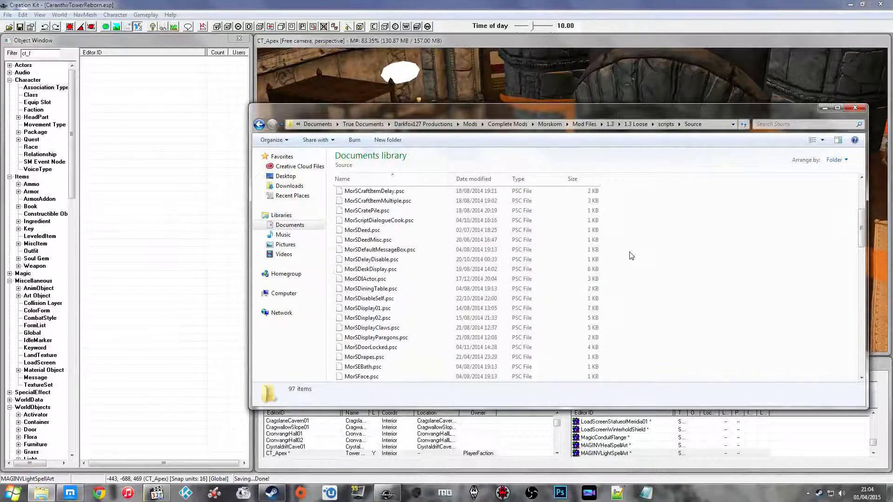
pyautogui.scroll(2, 632, 251)
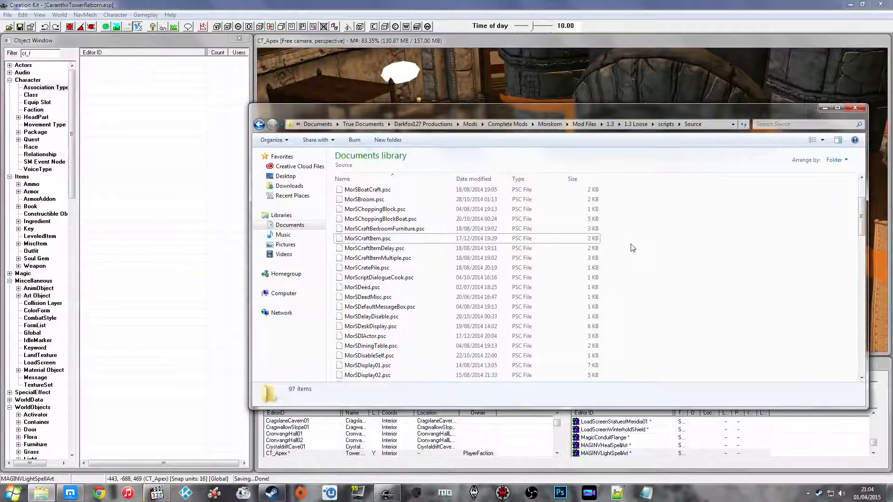
pyautogui.click(420, 239)
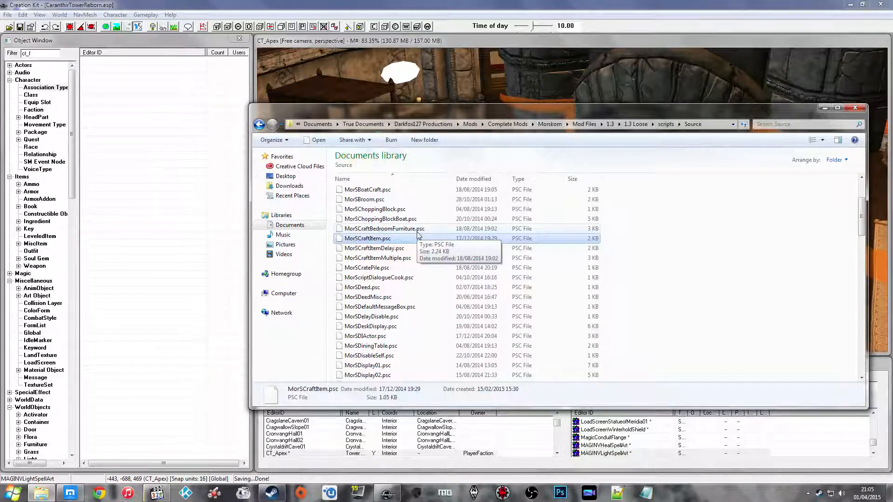
pyautogui.click(660, 255)
pyautogui.scroll(3, 658, 255)
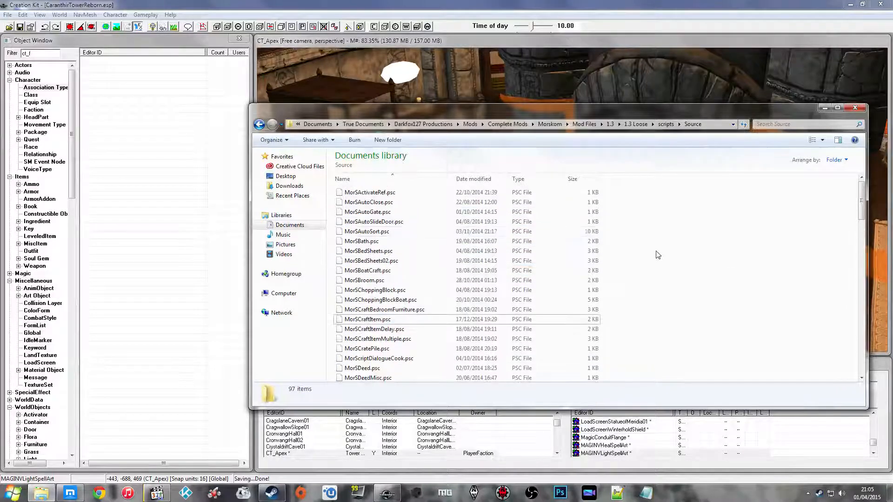
# Compare the MorSCraftItem.psc, MorSCraftItemDelay.psc and MorSCraftItemMultiple.psc files by selecting each one in turn
pyautogui.click(458, 251)
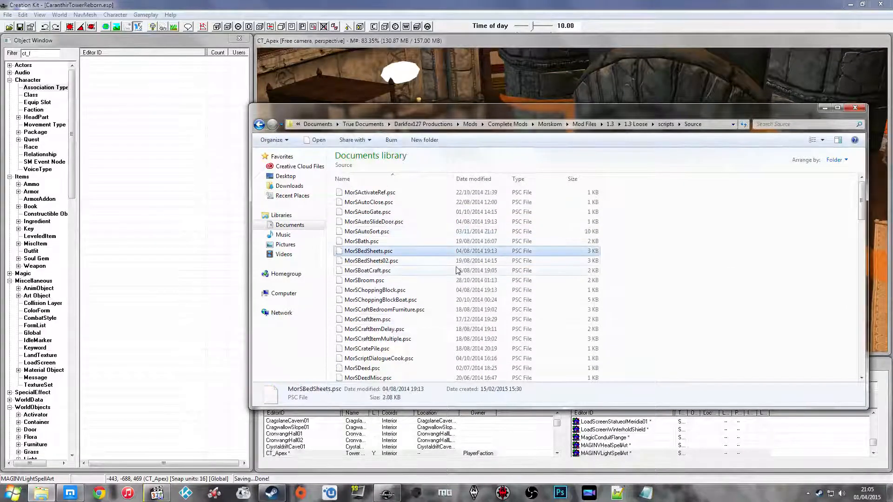
pyautogui.click(405, 321)
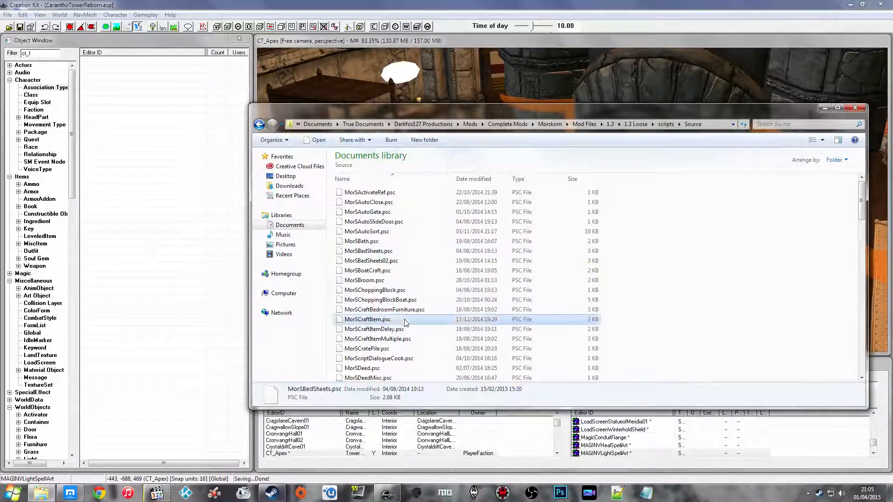
pyautogui.click(412, 339)
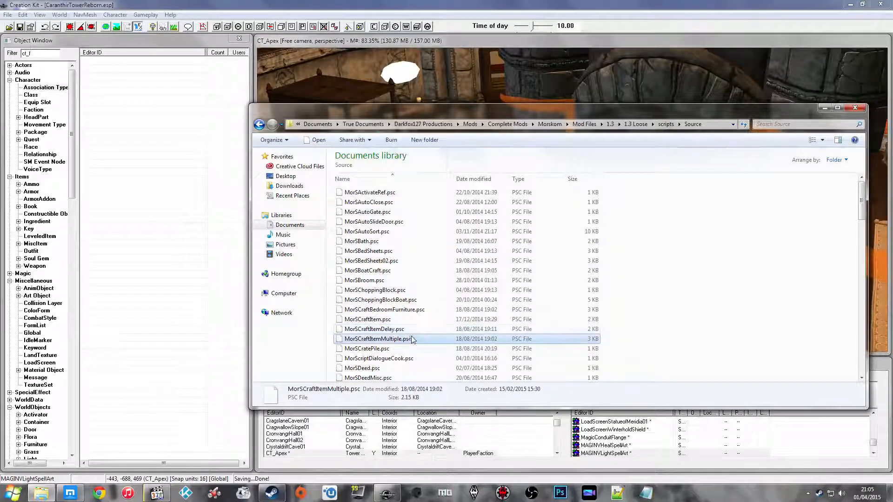
pyautogui.click(416, 328)
pyautogui.click(402, 340)
pyautogui.click(403, 320)
pyautogui.click(401, 329)
pyautogui.click(402, 319)
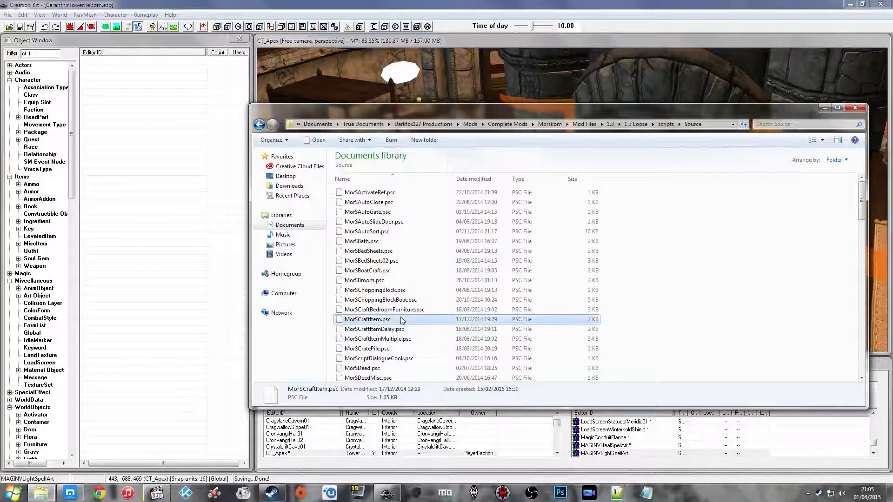
pyautogui.click(404, 329)
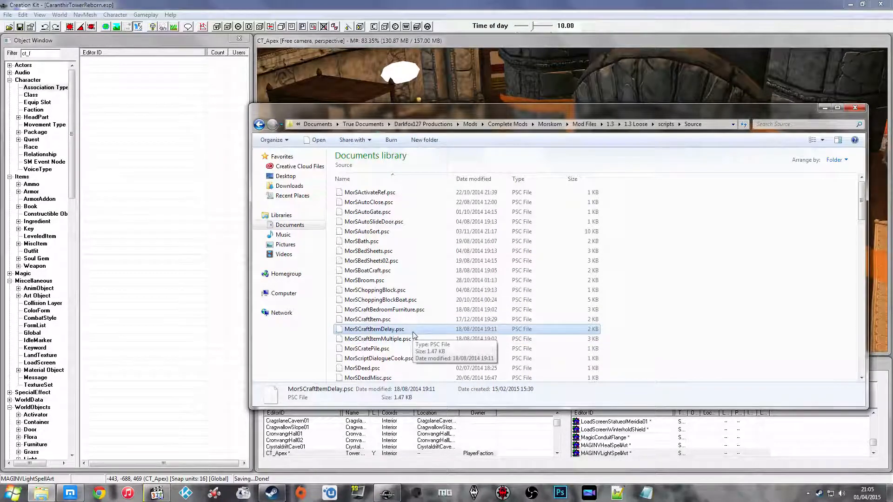
pyautogui.click(415, 340)
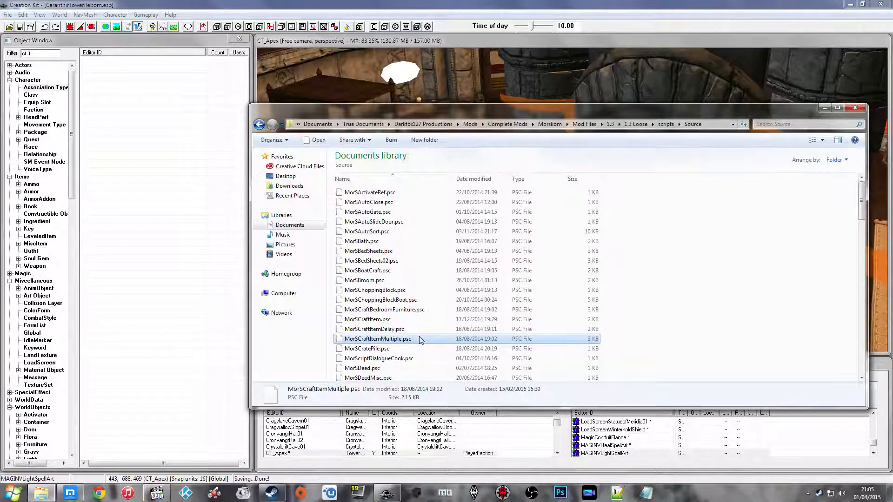
pyautogui.click(419, 323)
pyautogui.click(419, 340)
pyautogui.click(417, 330)
pyautogui.click(418, 342)
pyautogui.click(418, 331)
pyautogui.click(418, 340)
pyautogui.click(420, 322)
pyautogui.click(418, 337)
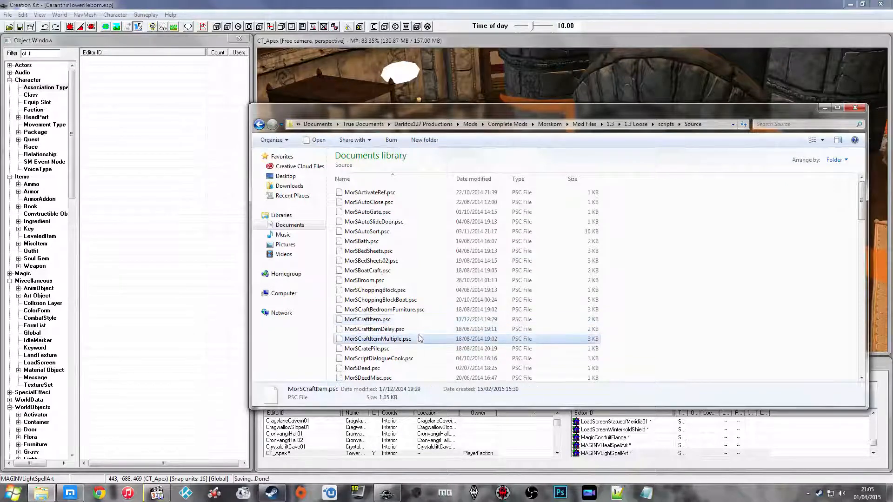
pyautogui.click(417, 328)
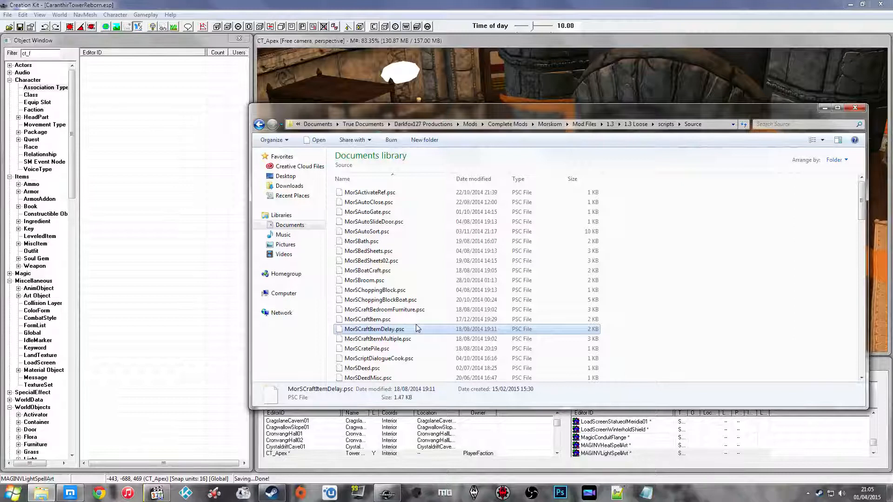
pyautogui.click(771, 342)
pyautogui.click(389, 319)
pyautogui.click(389, 329)
pyautogui.click(389, 339)
pyautogui.click(388, 320)
pyautogui.click(388, 329)
pyautogui.click(390, 338)
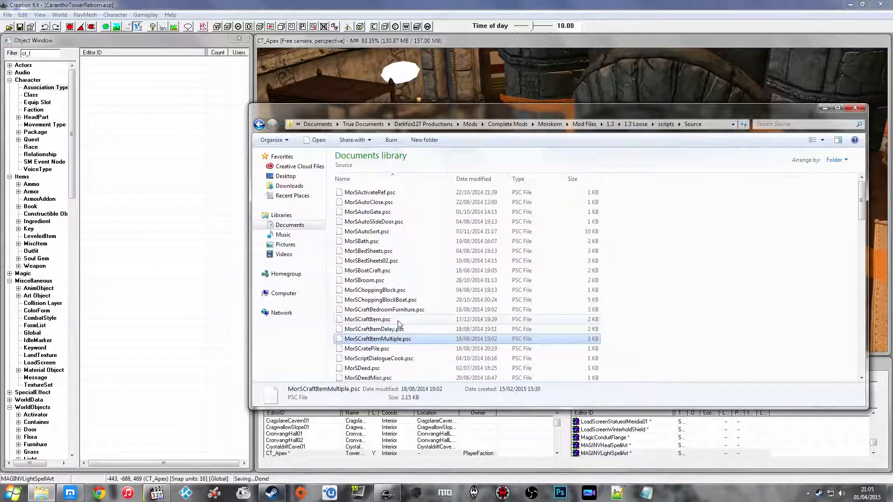
# Open the MorSCraftItem.psc script for editing in Notepad++
pyautogui.click(399, 322)
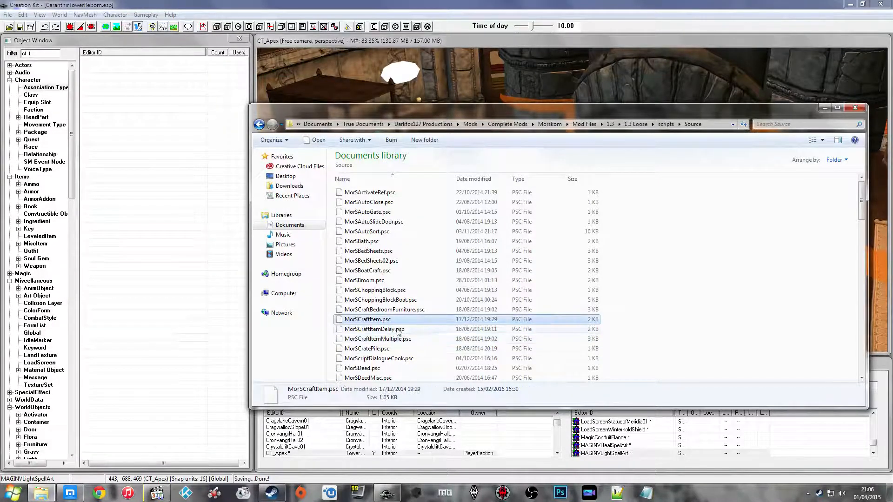
pyautogui.click(690, 319)
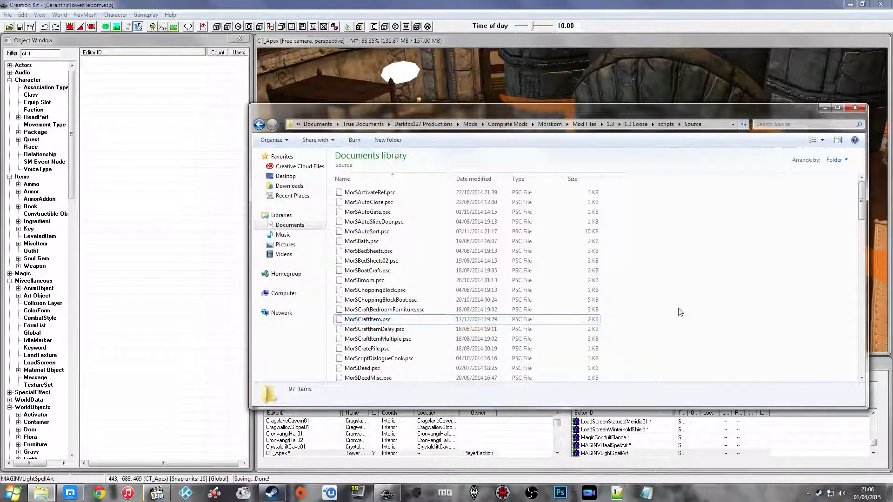
pyautogui.rightClick(394, 320)
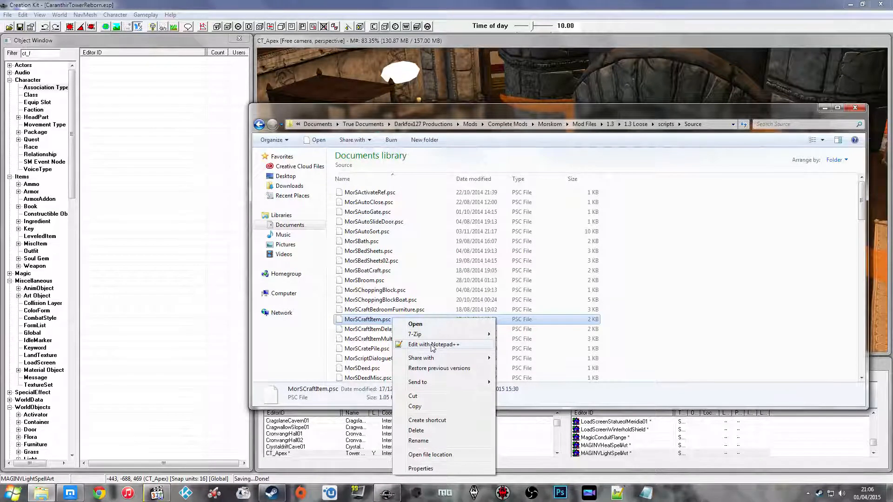
pyautogui.click(432, 347)
# Examine the OnContainerChanged event body in the script, including the Time conditions with their PlayBink videos and the item enabling lines
pyautogui.click(351, 200)
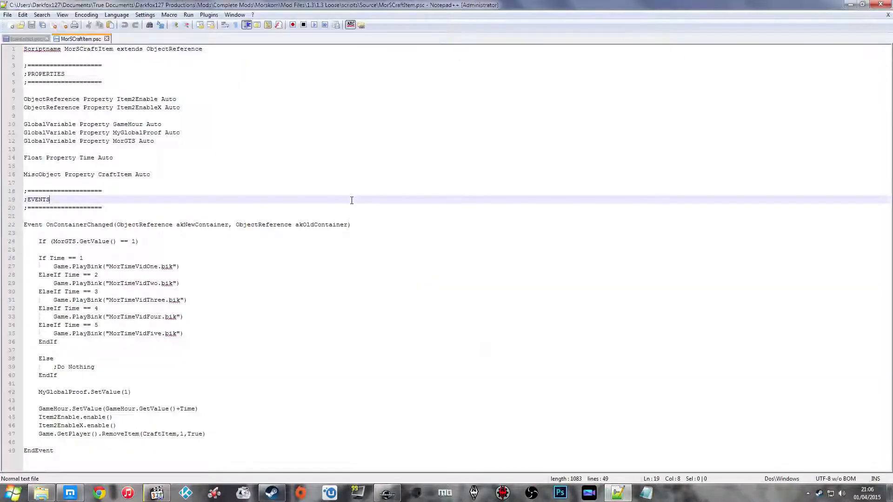
pyautogui.click(329, 258)
pyautogui.click(247, 331)
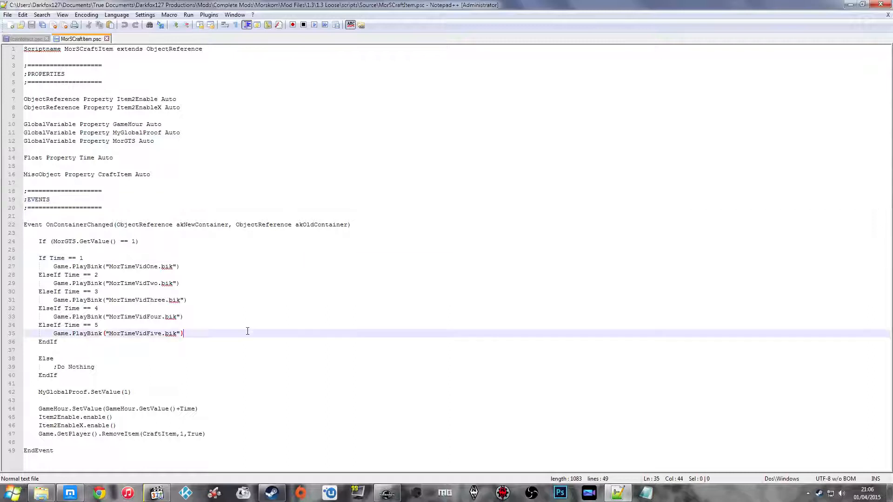
pyautogui.click(206, 300)
pyautogui.click(204, 316)
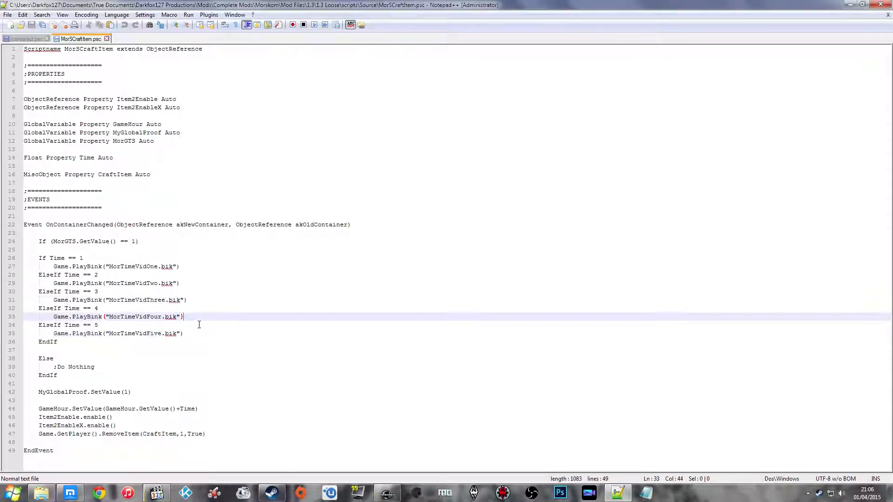
pyautogui.click(208, 336)
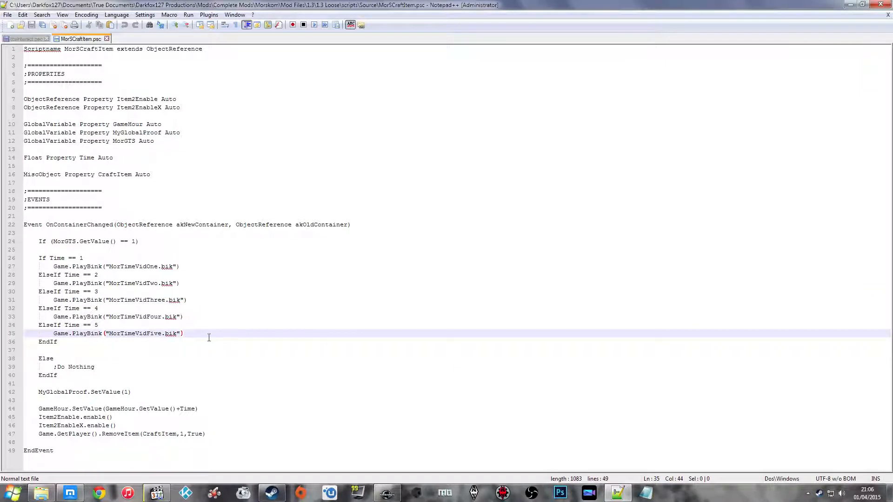
pyautogui.click(208, 434)
pyautogui.moveTo(209, 436); pyautogui.dragTo(37, 242)
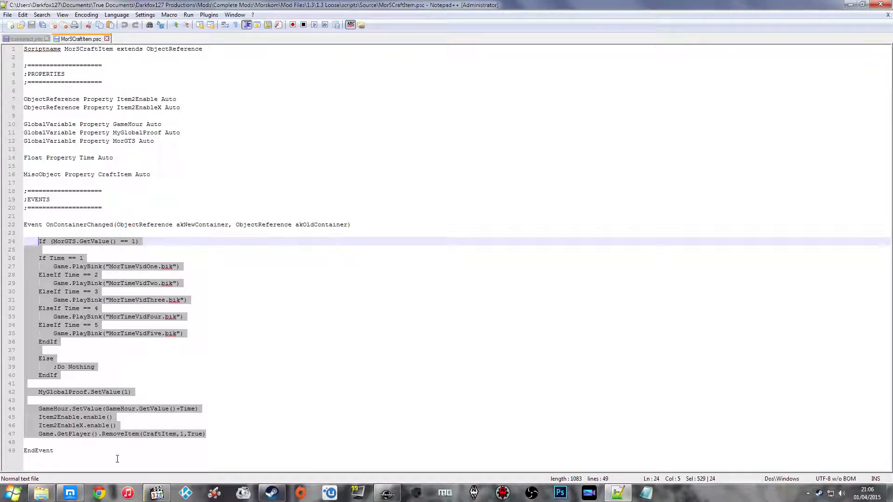
pyautogui.click(310, 343)
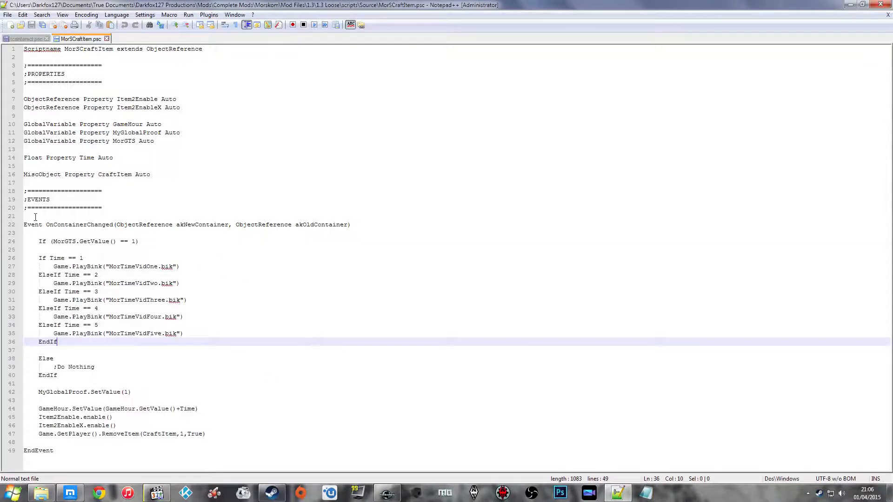
# Copy the whole OnContainerChanged event block, from its Event line through EndEvent
pyautogui.moveTo(25, 227); pyautogui.dragTo(60, 451)
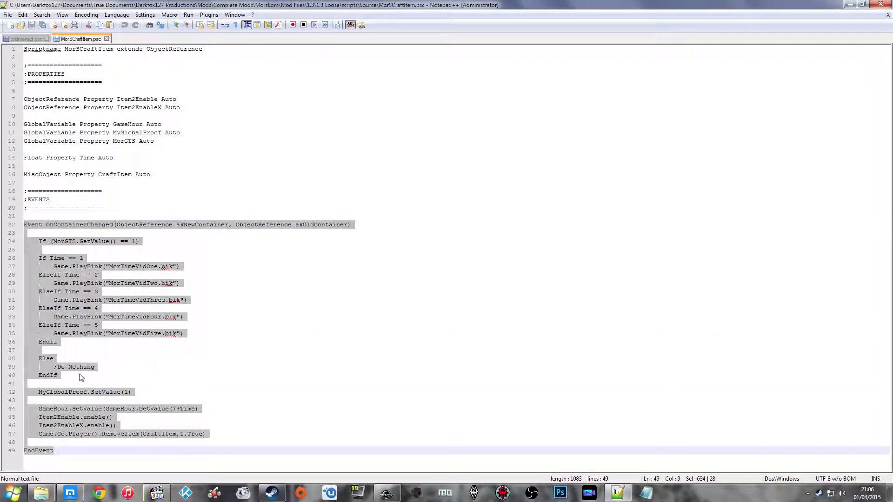
pyautogui.rightClick(69, 317)
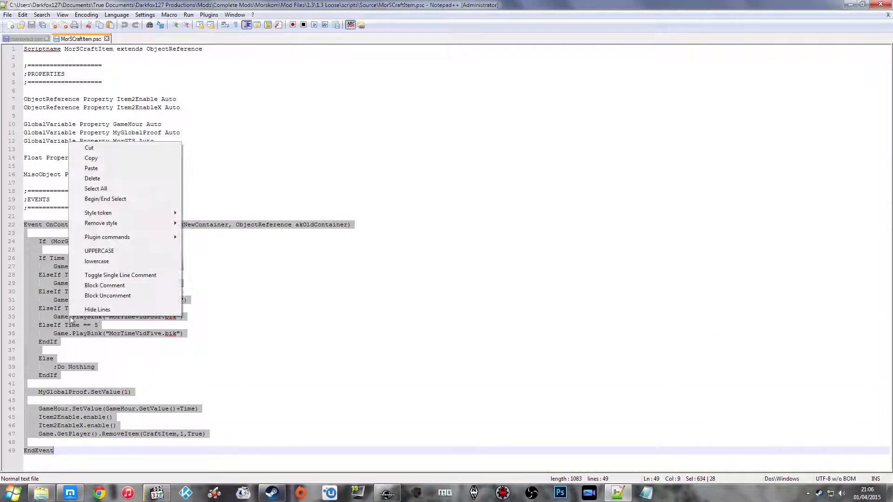
pyautogui.click(111, 158)
pyautogui.click(250, 182)
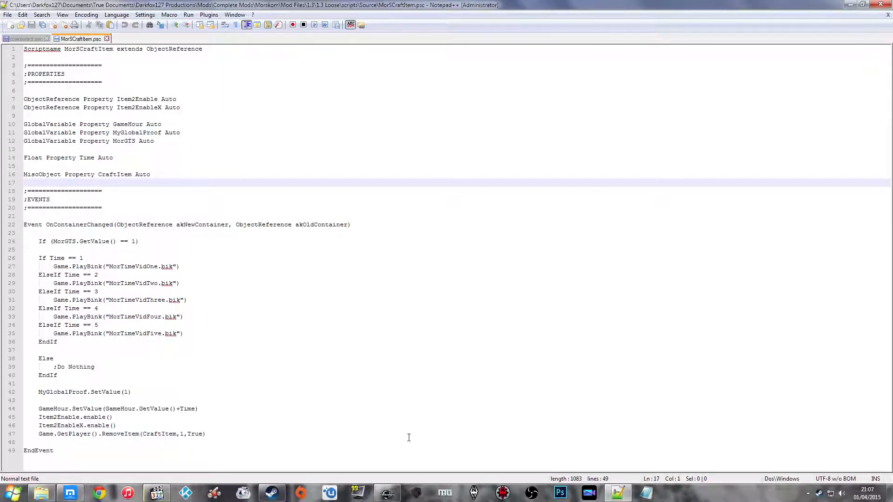
# Switch back to Creation Kit and start a new MiscItem record
pyautogui.click(386, 493)
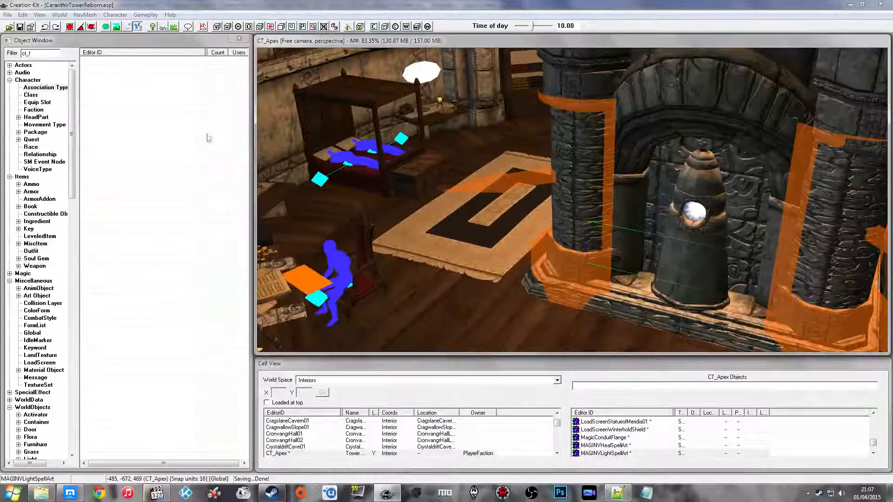
pyautogui.click(9, 80)
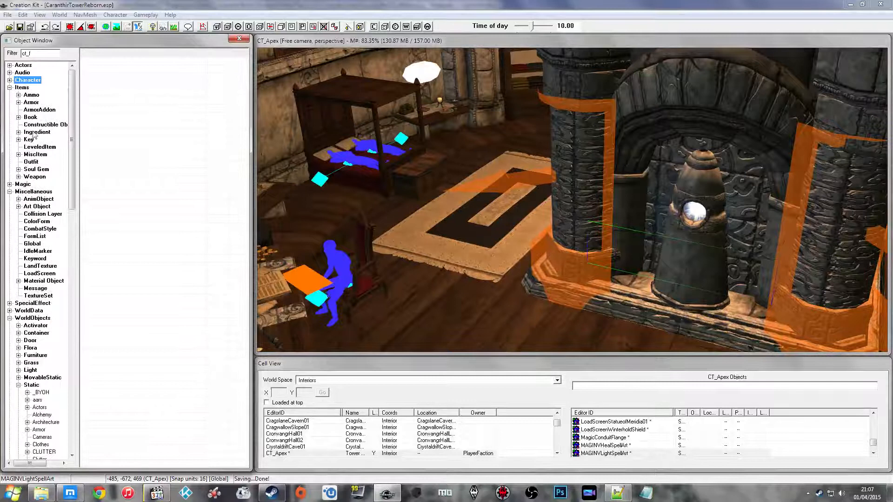
pyautogui.click(35, 154)
pyautogui.rightClick(122, 146)
pyautogui.click(132, 150)
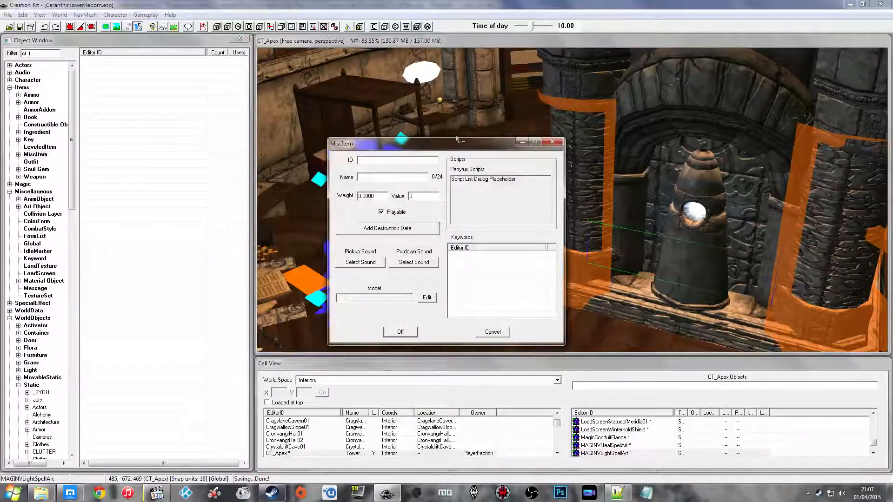
pyautogui.moveTo(437, 148); pyautogui.dragTo(324, 208)
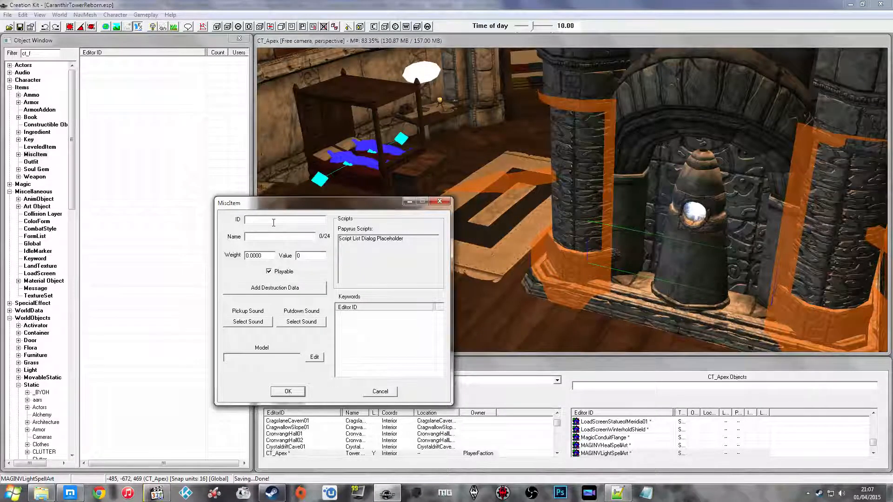
pyautogui.moveTo(280, 207); pyautogui.dragTo(273, 214)
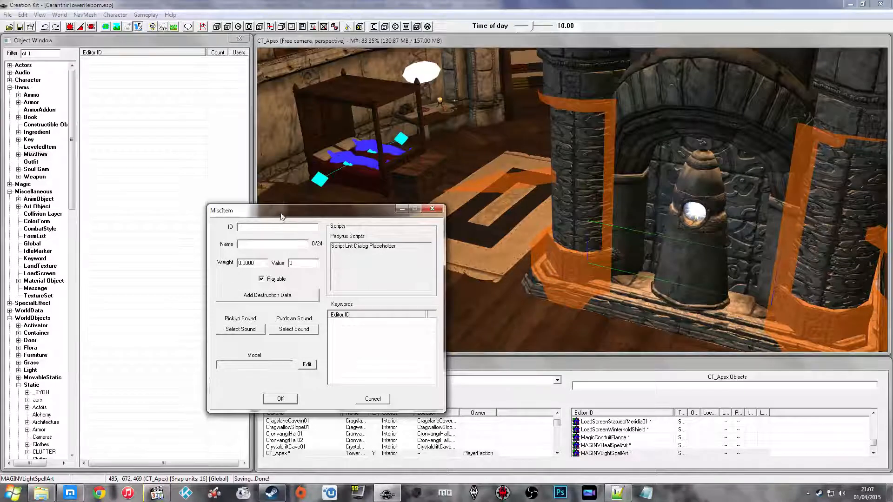
pyautogui.moveTo(279, 212); pyautogui.dragTo(280, 217)
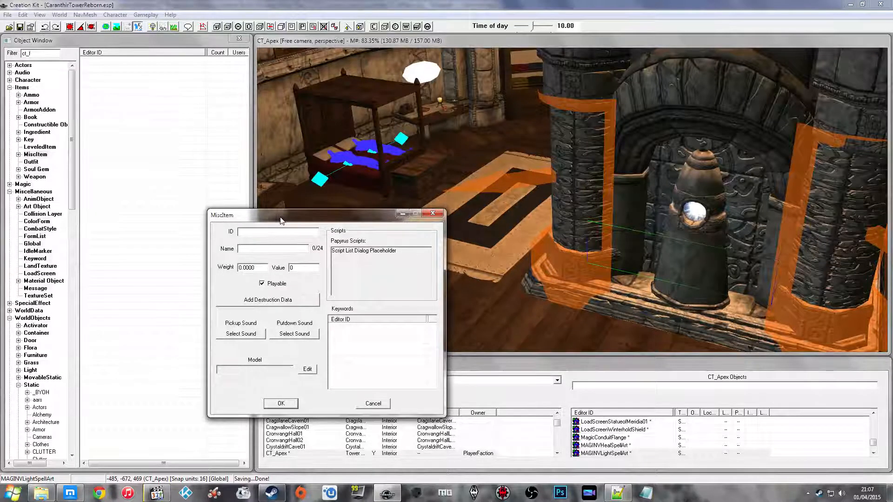
# Enter CT_Misc_Craft_DisplayCases_Large_MC as the new misc item's ID
pyautogui.click(267, 247)
pyautogui.click(264, 232)
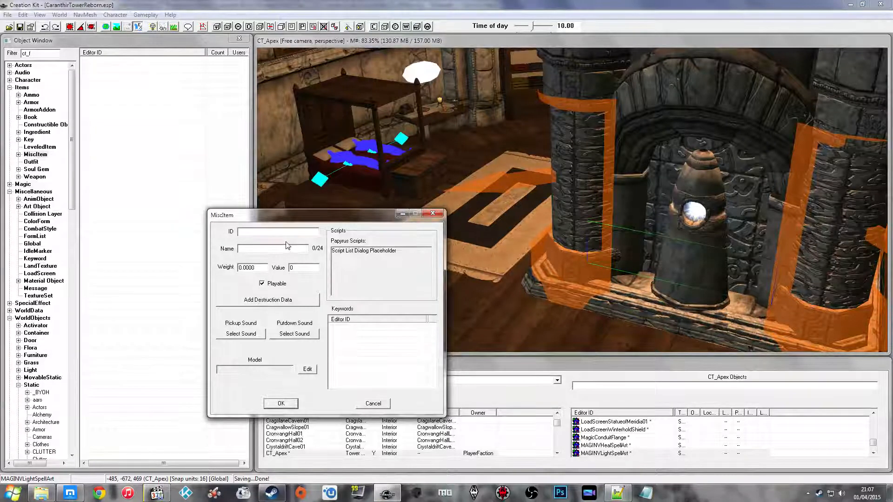
pyautogui.write('CT_')
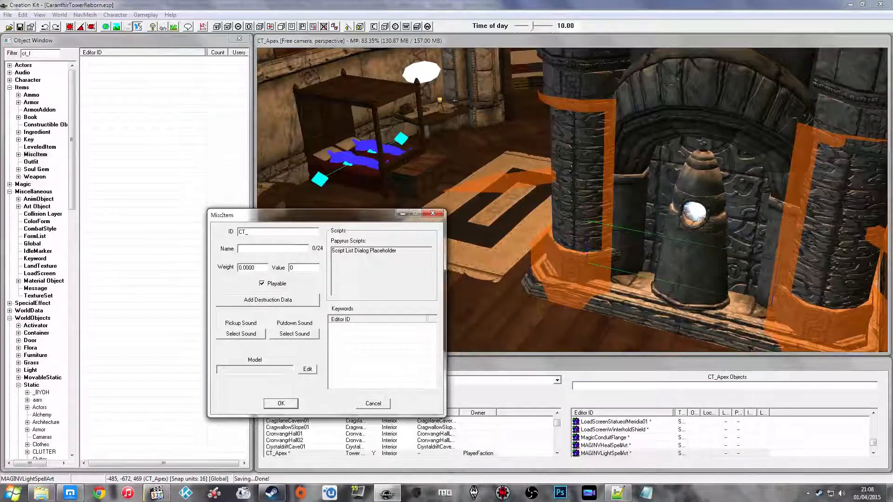
pyautogui.write('Misc_Craft_')
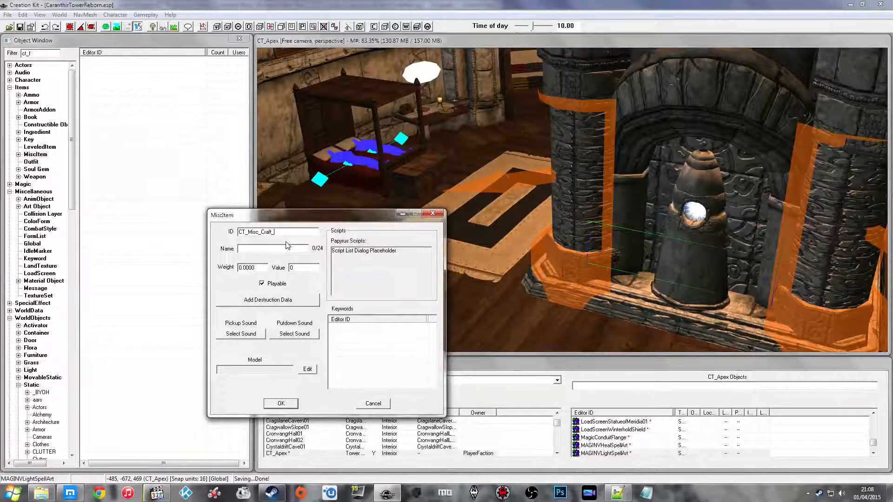
pyautogui.write('DisplayCase_Large_')
pyautogui.press('BackSpace')
pyautogui.press('BackSpace')
pyautogui.press('BackSpace')
pyautogui.press('BackSpace')
pyautogui.press('BackSpace')
pyautogui.write('s_Large')
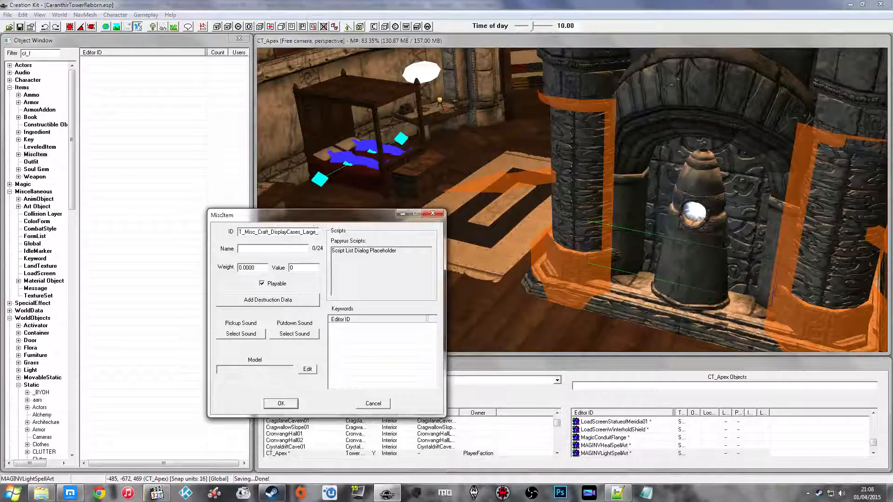
pyautogui.write('MC')
# Name the misc item "Mage Quarters - Display Cases (2)"
pyautogui.click(282, 249)
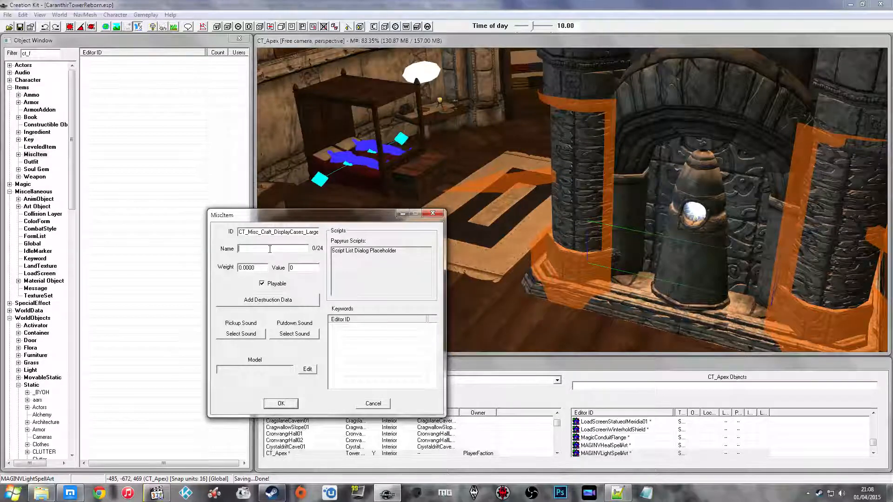
pyautogui.write('e Quarters')
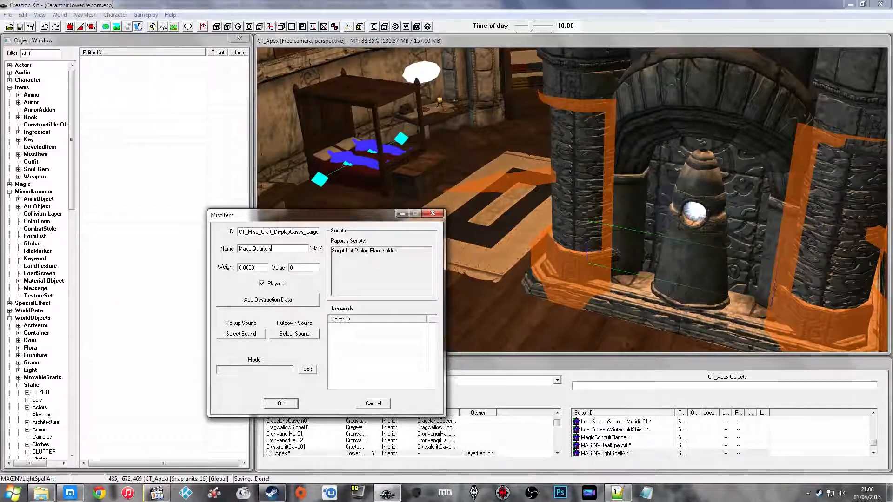
pyautogui.write(' -')
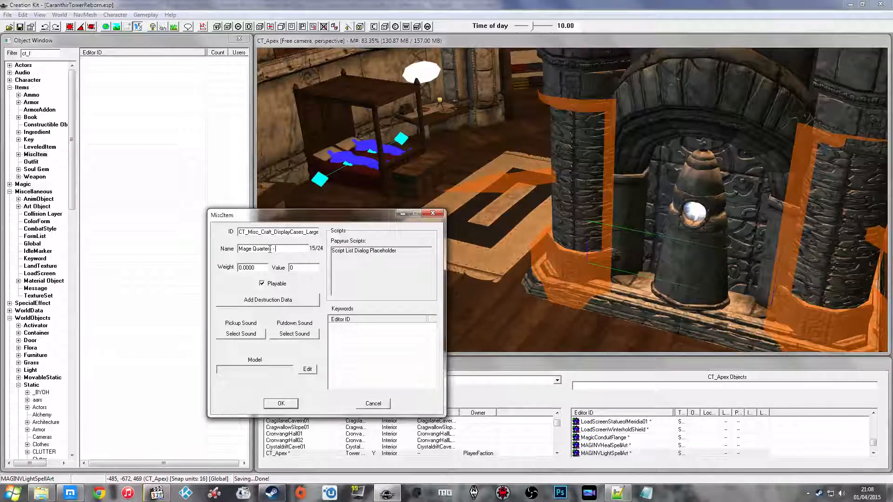
pyautogui.write(' Display Cases')
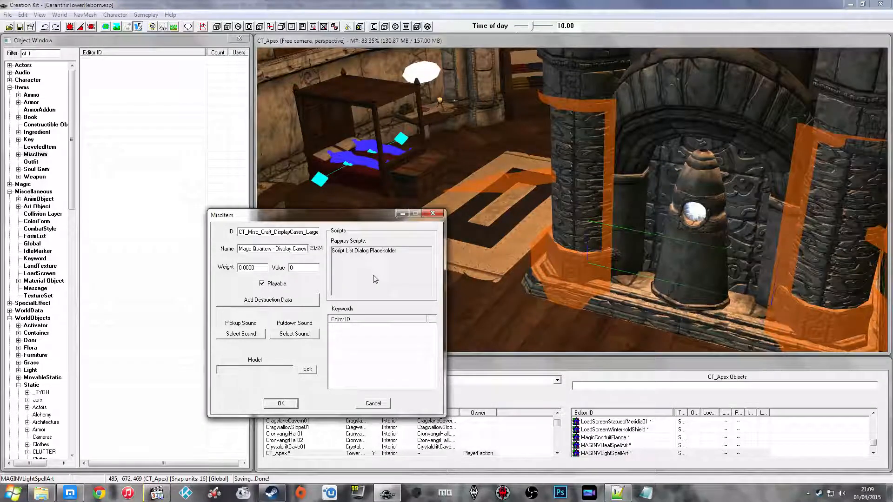
pyautogui.write('(2)')
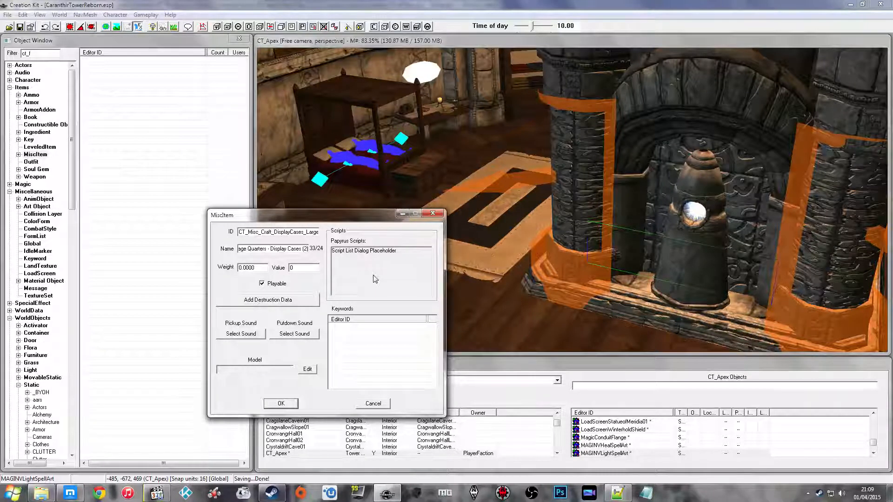
# Examine the Weight and Value settings of the new misc item
pyautogui.doubleClick(290, 268)
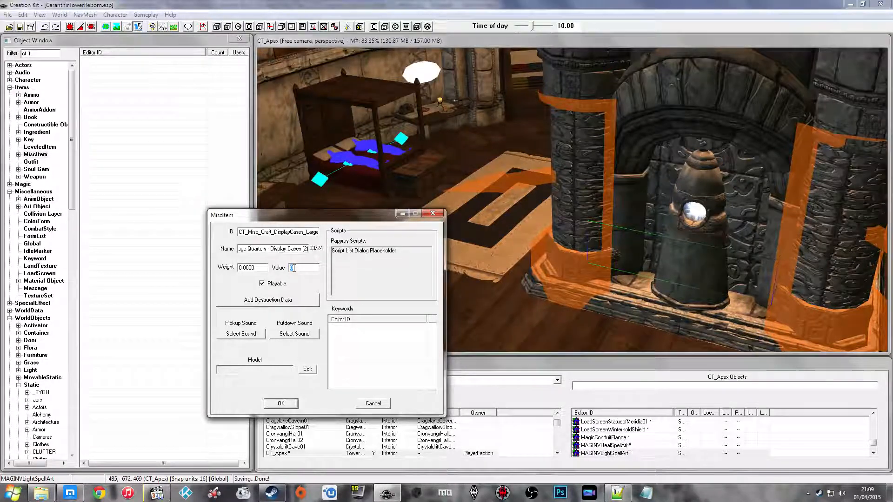
pyautogui.doubleClick(254, 268)
pyautogui.moveTo(267, 268); pyautogui.dragTo(235, 278)
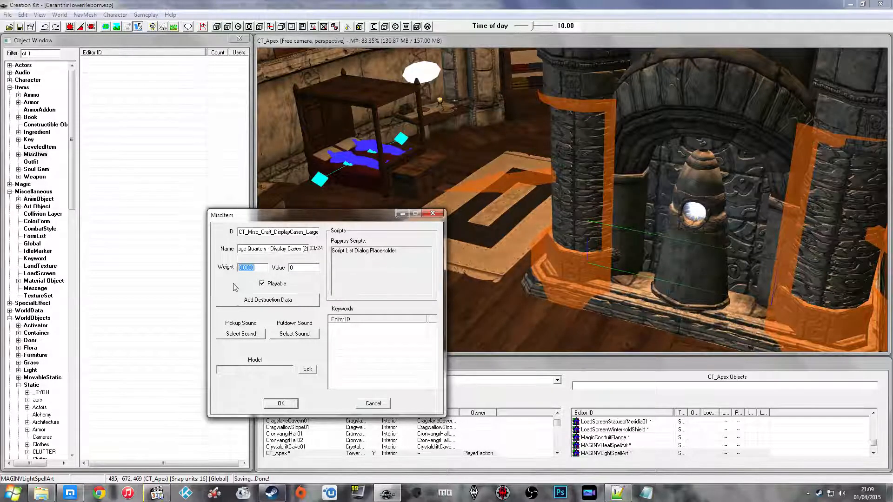
pyautogui.click(256, 269)
pyautogui.moveTo(256, 268); pyautogui.dragTo(227, 269)
pyautogui.click(255, 269)
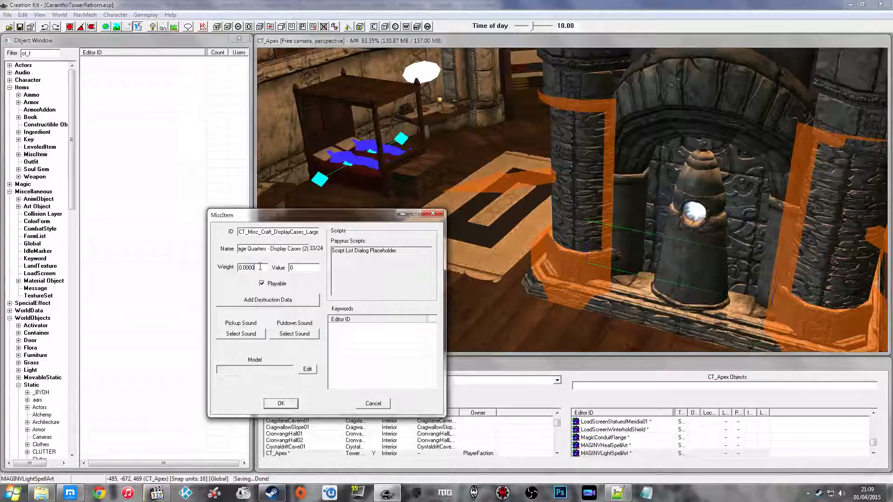
pyautogui.doubleClick(256, 268)
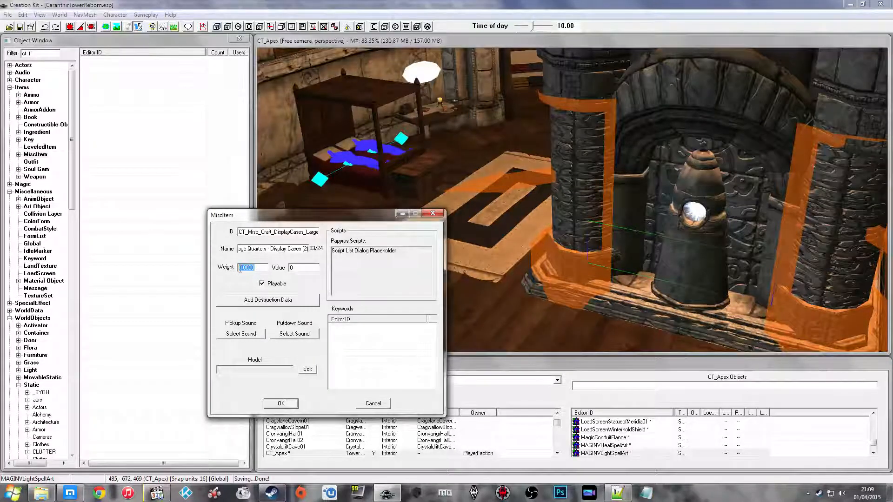
pyautogui.click(289, 268)
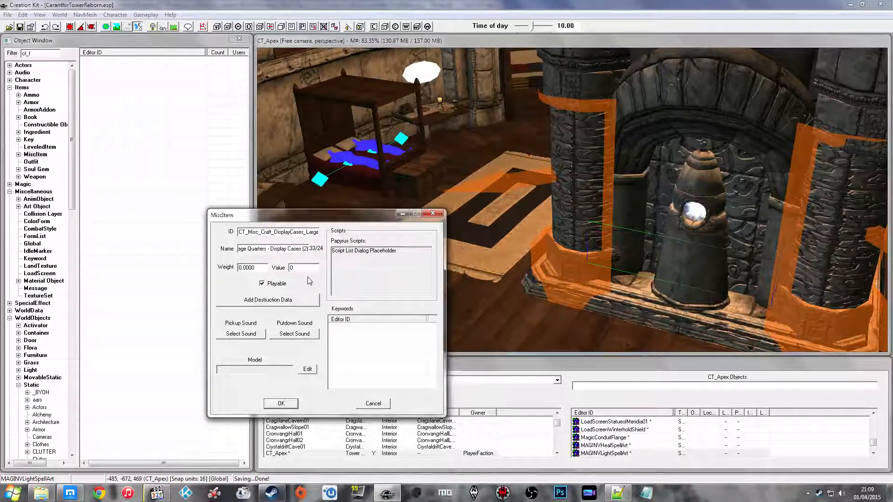
pyautogui.moveTo(267, 268); pyautogui.dragTo(217, 272)
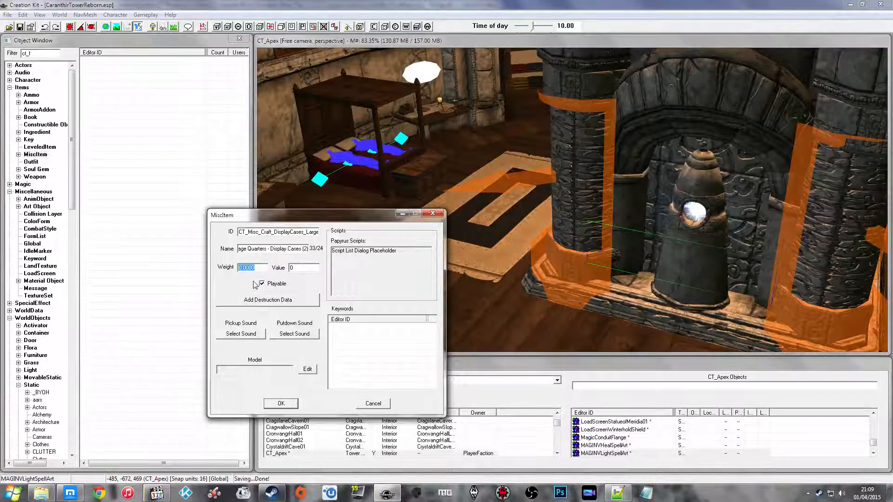
pyautogui.click(258, 267)
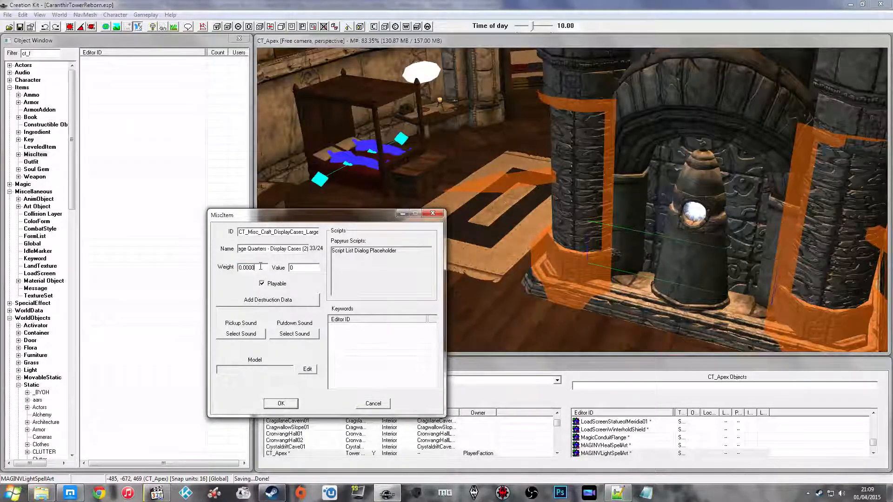
pyautogui.doubleClick(262, 267)
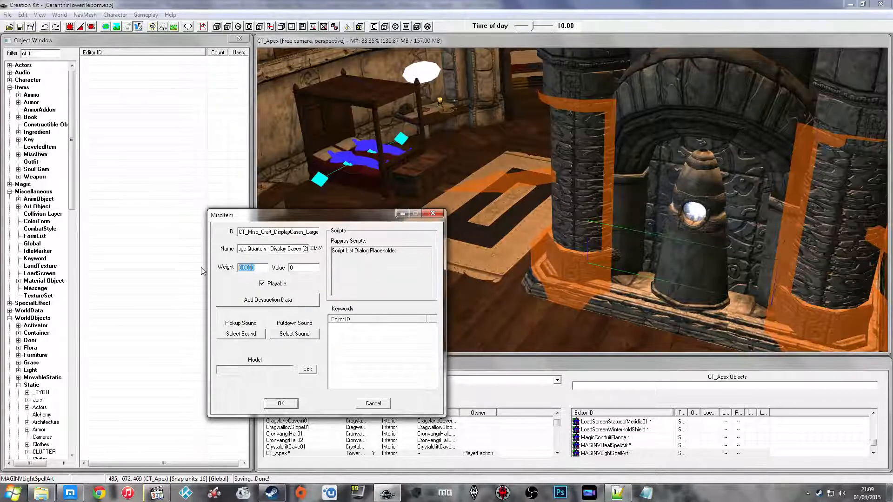
# Set the new misc item's value to 2000
pyautogui.click(258, 269)
pyautogui.moveTo(260, 268); pyautogui.dragTo(226, 269)
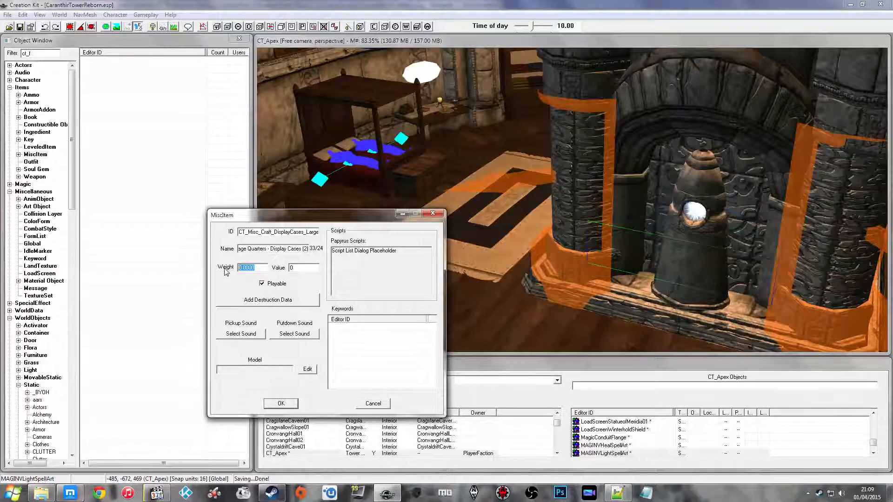
pyautogui.click(296, 269)
pyautogui.doubleClick(299, 269)
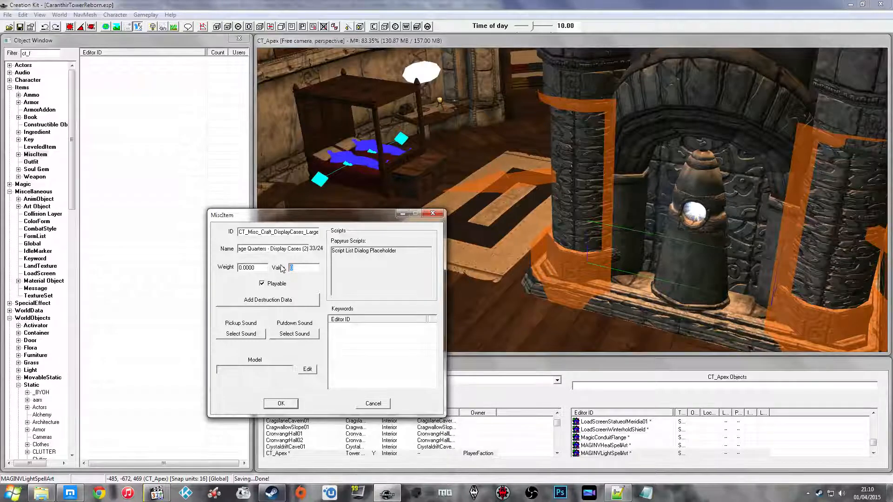
pyautogui.write('2000')
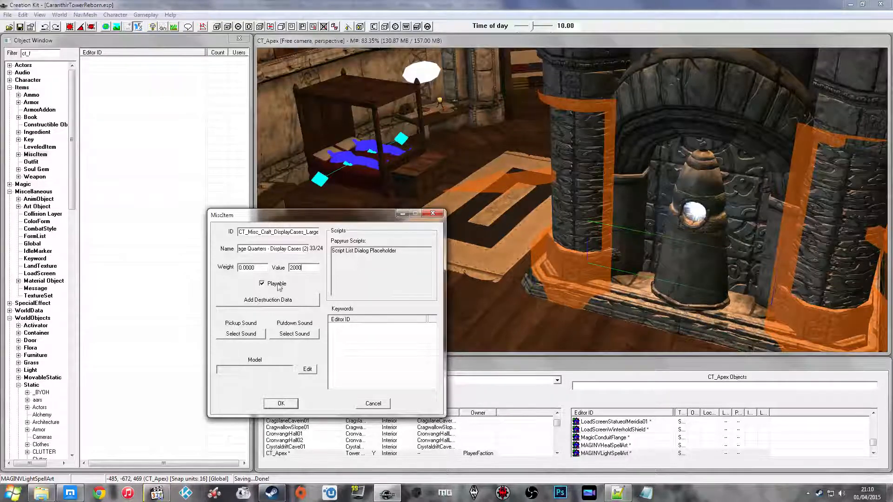
# Start adding a keyword to the misc item and filter the available keywords by "cate"
pyautogui.rightClick(350, 340)
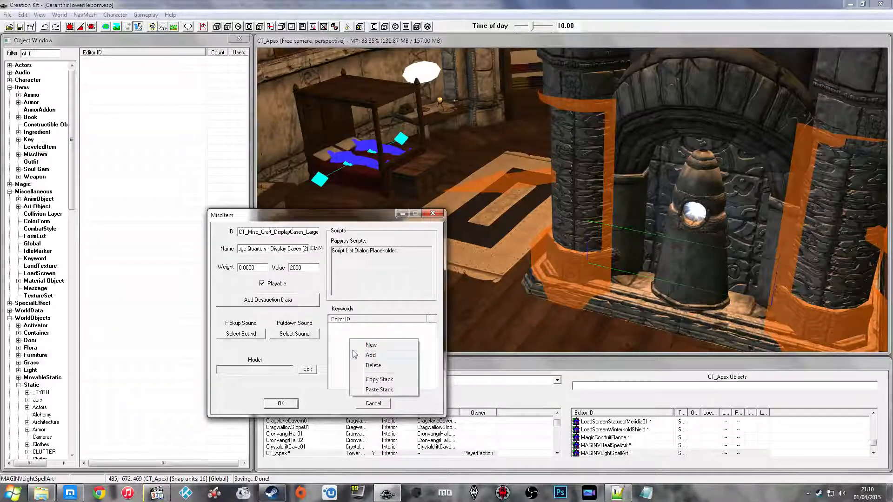
pyautogui.click(358, 355)
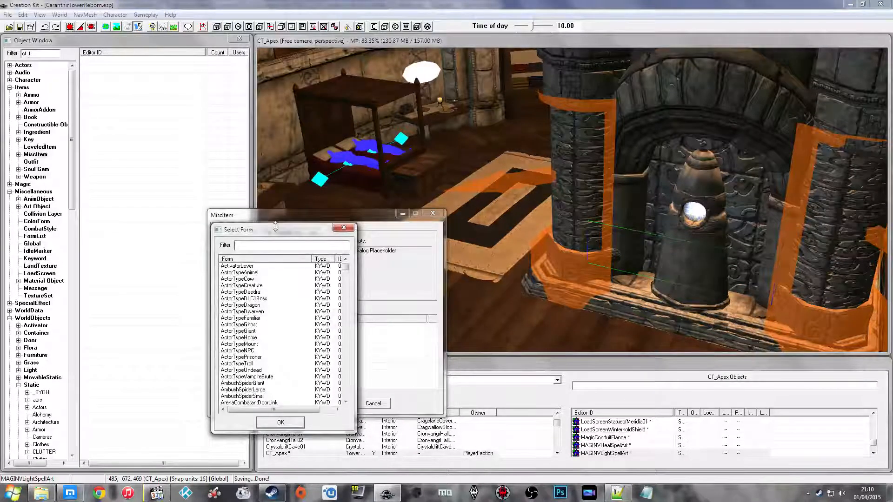
pyautogui.moveTo(276, 227); pyautogui.dragTo(446, 229)
pyautogui.write('cata')
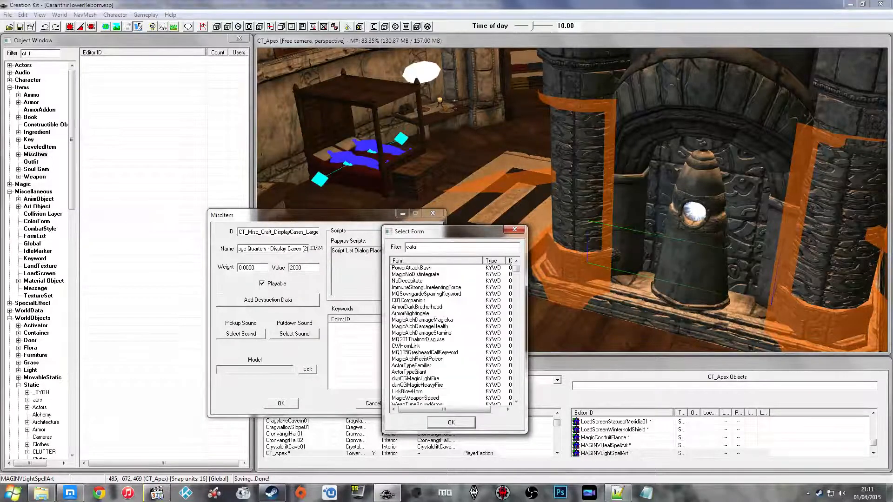
pyautogui.moveTo(424, 247); pyautogui.dragTo(375, 246)
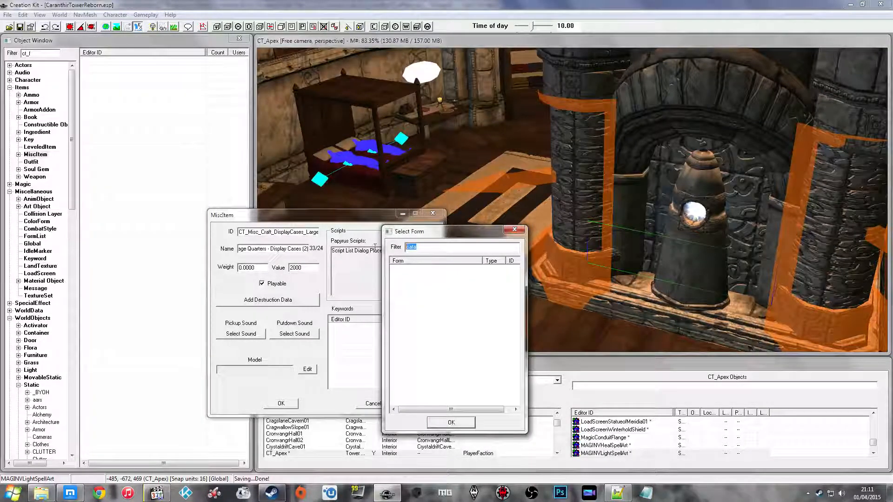
pyautogui.write('cate')
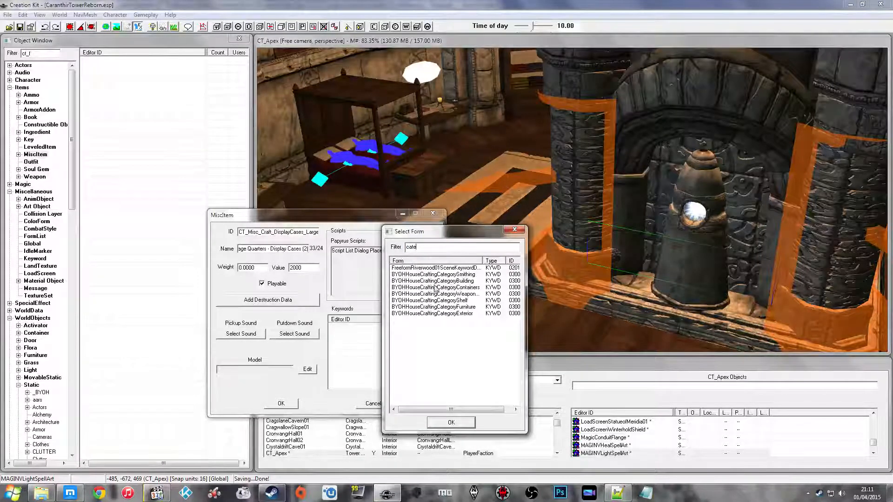
# Examine the BYOHHouseCraftingCategory keywords, from Smithing through Exterior, to compare the available crafting categories
pyautogui.click(438, 287)
pyautogui.click(445, 275)
pyautogui.click(445, 282)
pyautogui.click(456, 276)
pyautogui.click(461, 282)
pyautogui.click(460, 276)
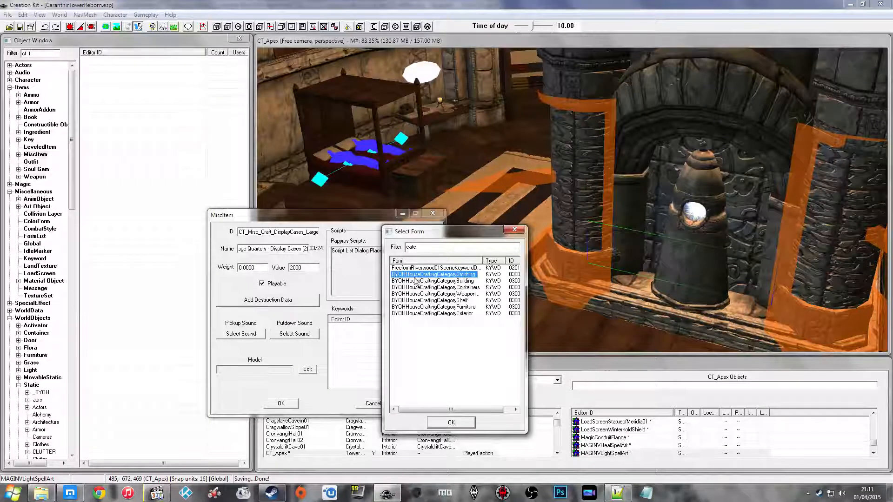
pyautogui.click(466, 287)
pyautogui.click(462, 294)
pyautogui.click(459, 301)
pyautogui.click(457, 308)
pyautogui.click(456, 315)
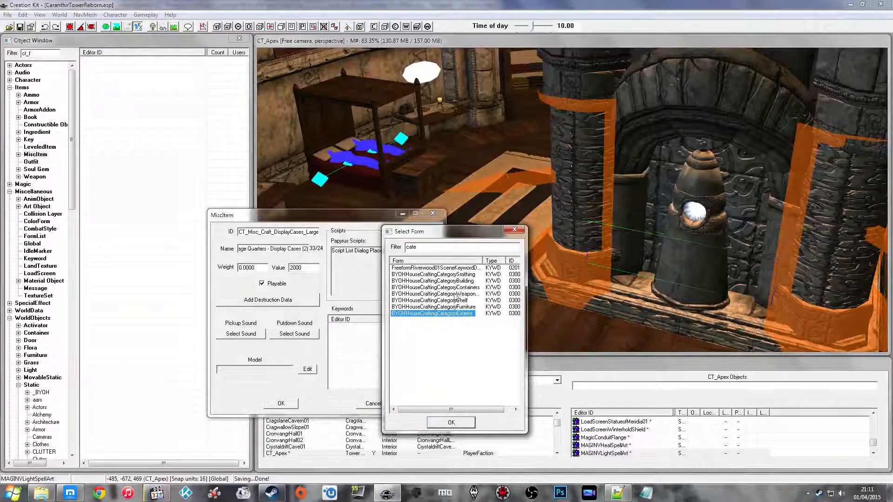
pyautogui.click(457, 295)
pyautogui.click(456, 275)
pyautogui.click(442, 249)
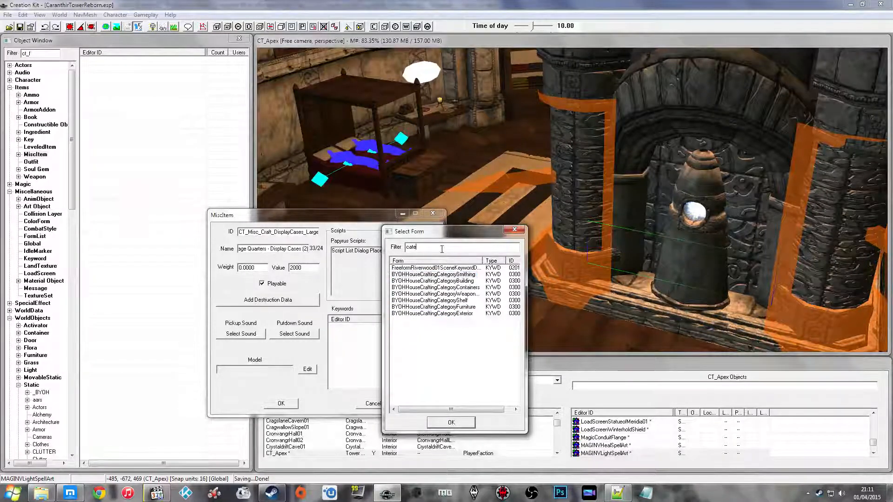
pyautogui.click(466, 287)
pyautogui.click(471, 294)
pyautogui.click(466, 301)
pyautogui.click(464, 307)
pyautogui.click(463, 314)
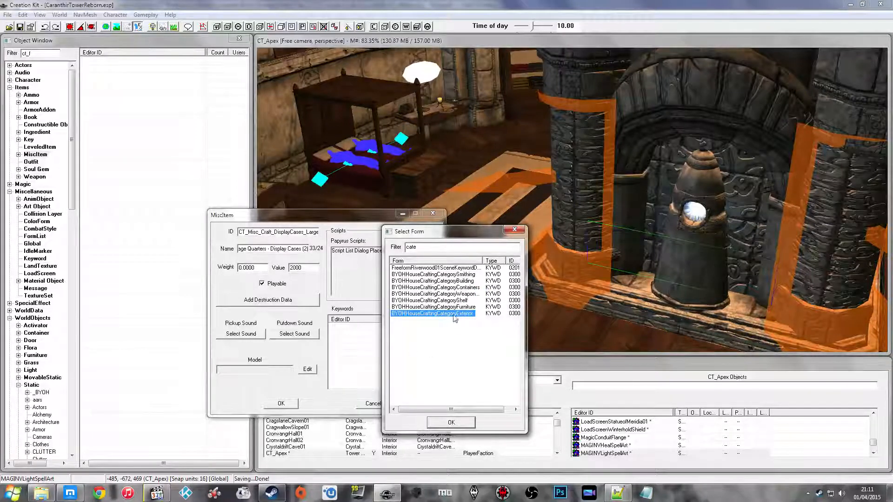
pyautogui.click(422, 288)
pyautogui.click(428, 275)
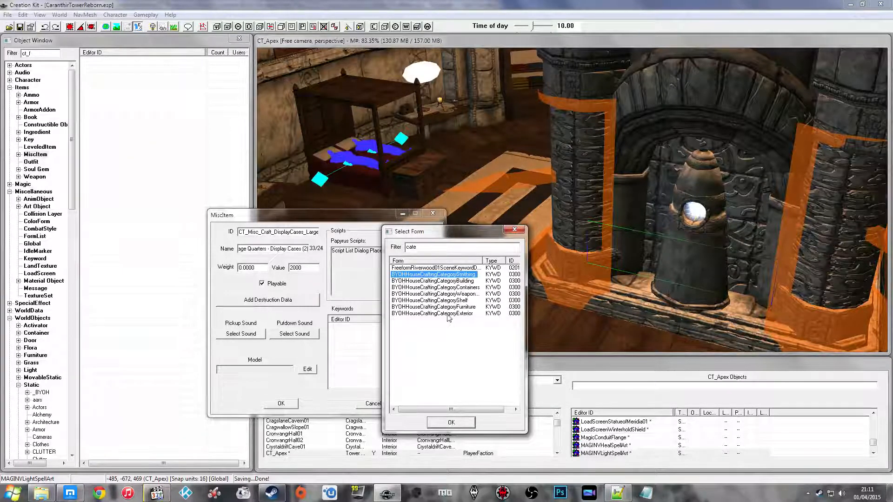
pyautogui.click(447, 314)
pyautogui.click(458, 275)
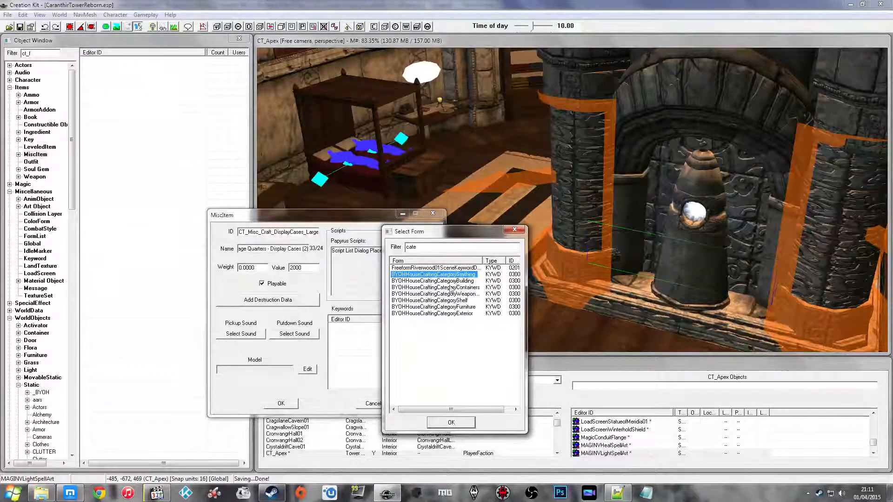
# Add the BYOHHouseCraftingCategoryFurniture keyword to the display cases misc item and save the record
pyautogui.click(449, 288)
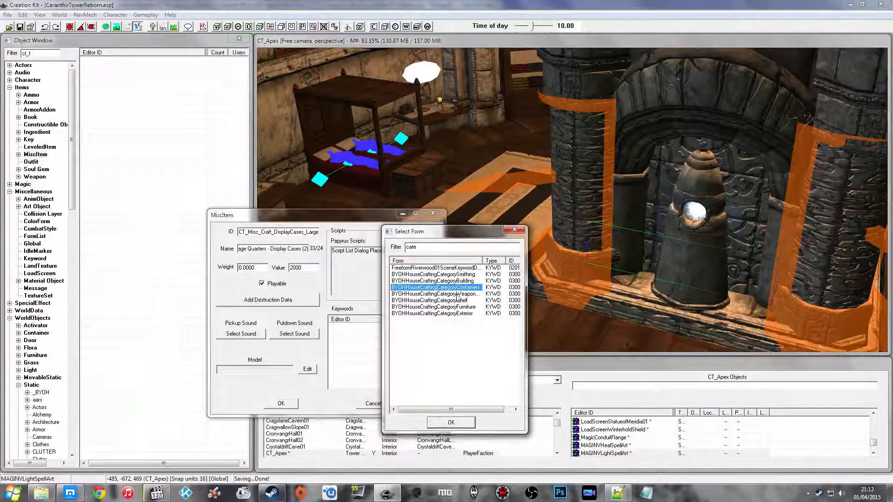
pyautogui.click(457, 307)
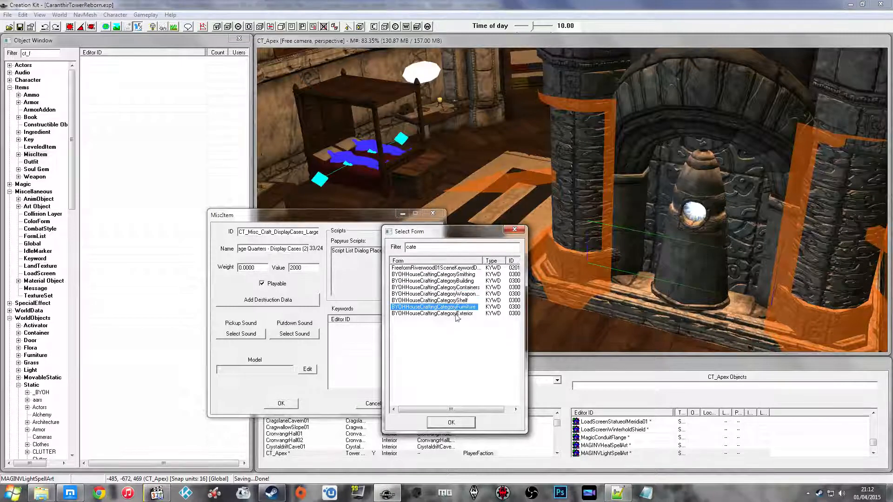
pyautogui.click(442, 420)
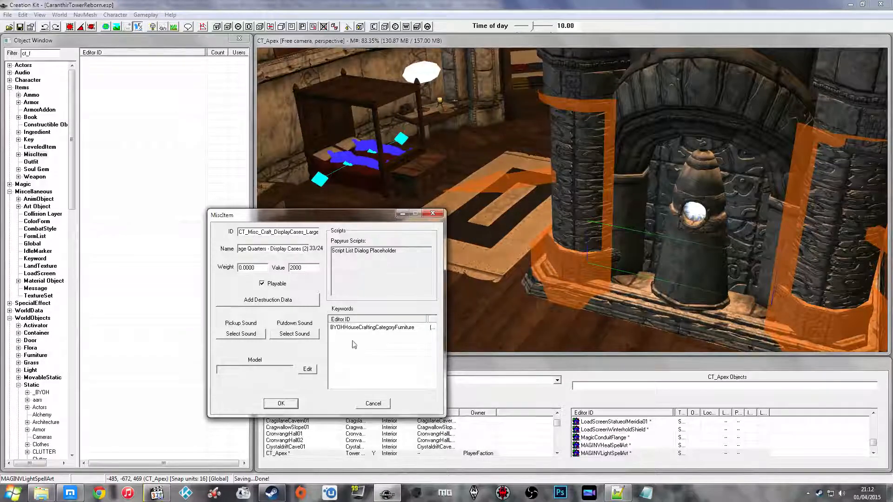
pyautogui.click(281, 403)
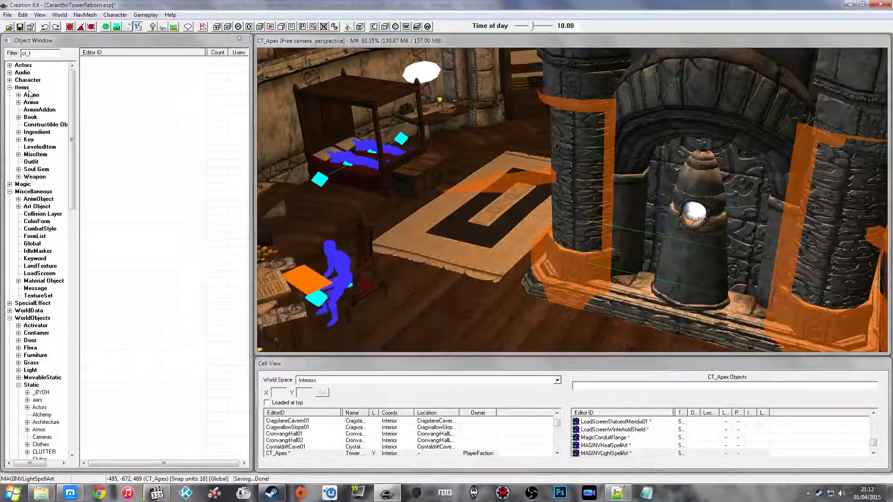
# Filter the object list by "ct_m"
pyautogui.click(13, 55)
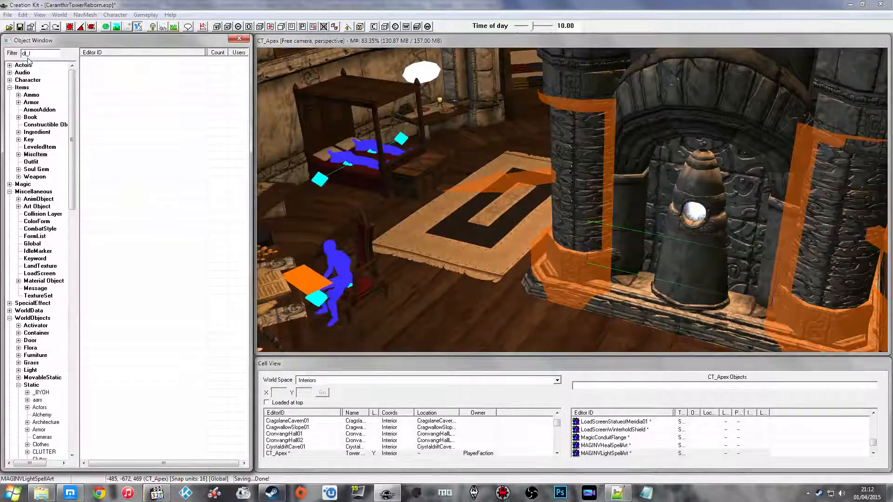
pyautogui.press('BackSpace')
pyautogui.press('BackSpace')
pyautogui.press('BackSpace')
pyautogui.write('ct_f')
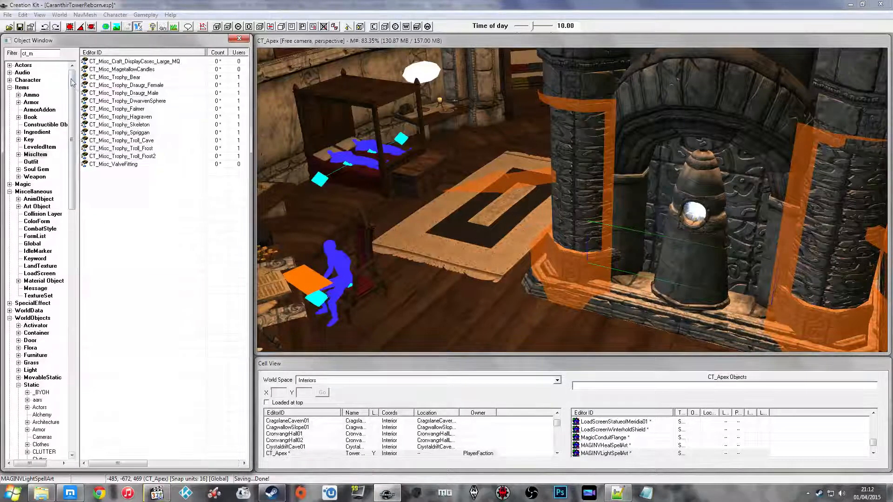
pyautogui.click(9, 79)
pyautogui.click(31, 139)
pyautogui.rightClick(120, 146)
pyautogui.click(132, 149)
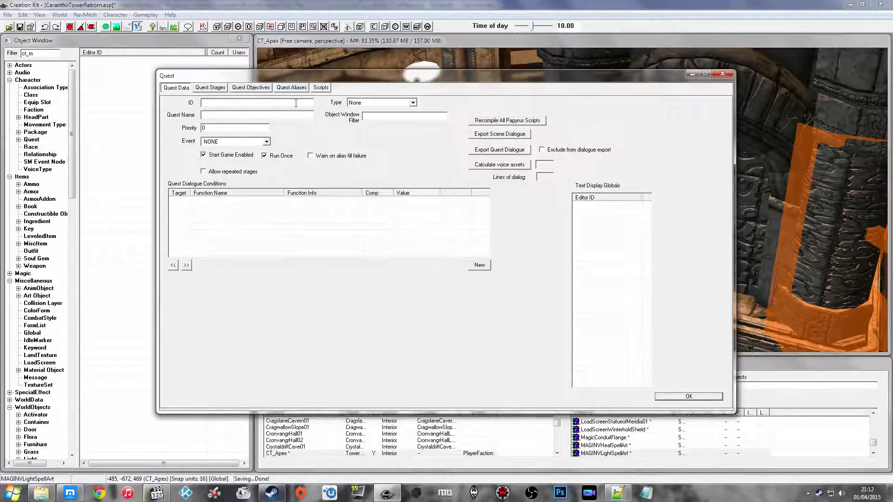
pyautogui.click(722, 73)
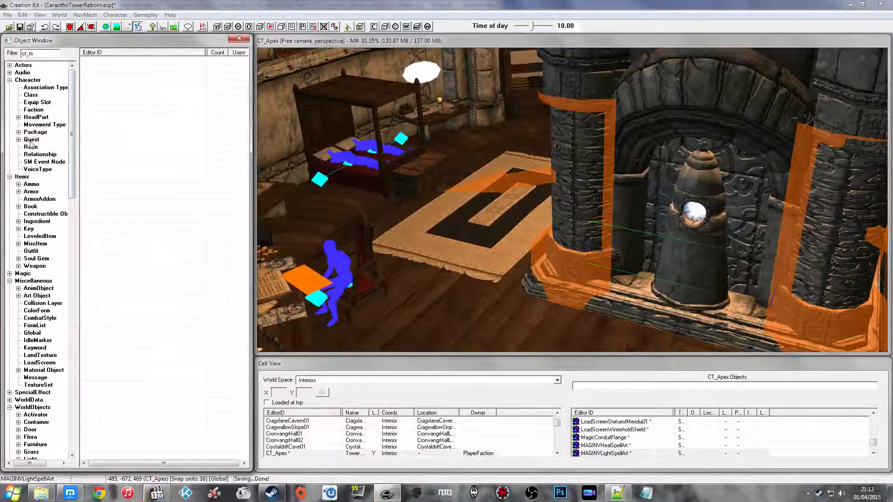
# Examine the CT_Misc records among the misc items, including the creature trophies
pyautogui.click(36, 244)
pyautogui.click(135, 139)
pyautogui.click(129, 94)
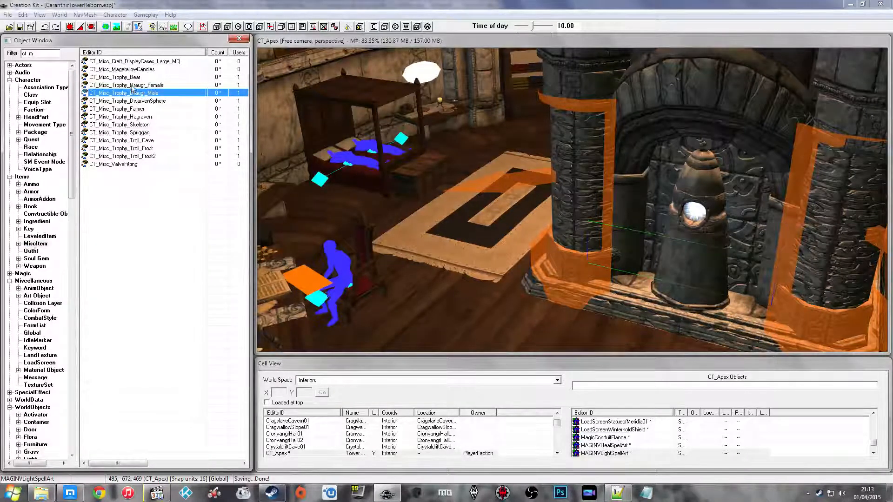
pyautogui.click(128, 77)
pyautogui.click(120, 109)
pyautogui.click(127, 148)
pyautogui.click(131, 110)
pyautogui.click(126, 126)
pyautogui.click(122, 84)
# Filter the misc items by "byoh" and preview the model of BYOHHouseExteriorPart07Apiary
pyautogui.moveTo(39, 54); pyautogui.dragTo(4, 58)
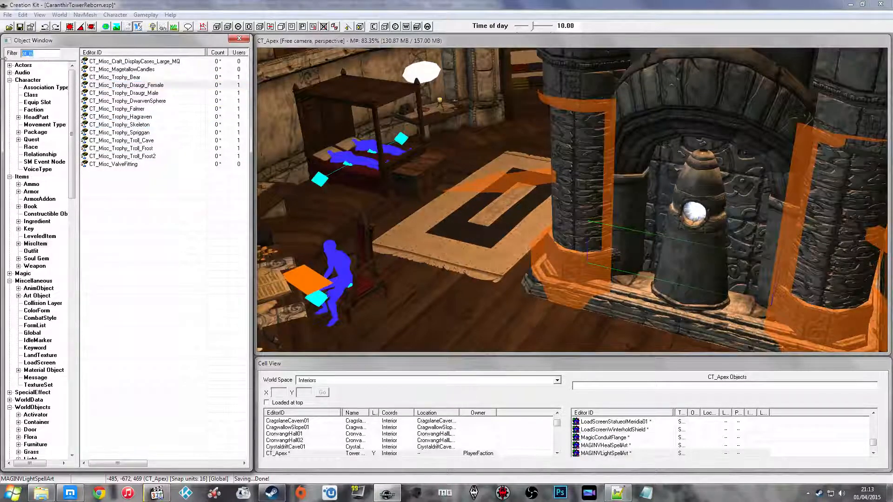
pyautogui.write('byoh')
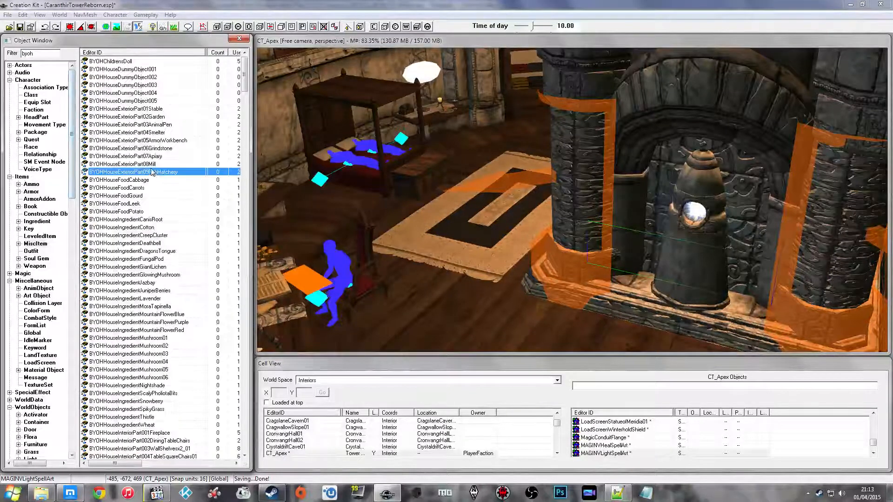
pyautogui.rightClick(144, 154)
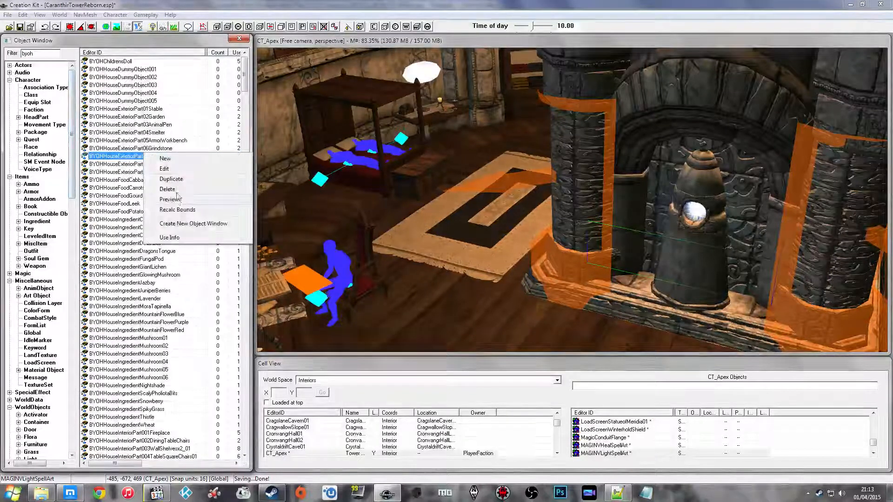
pyautogui.click(175, 199)
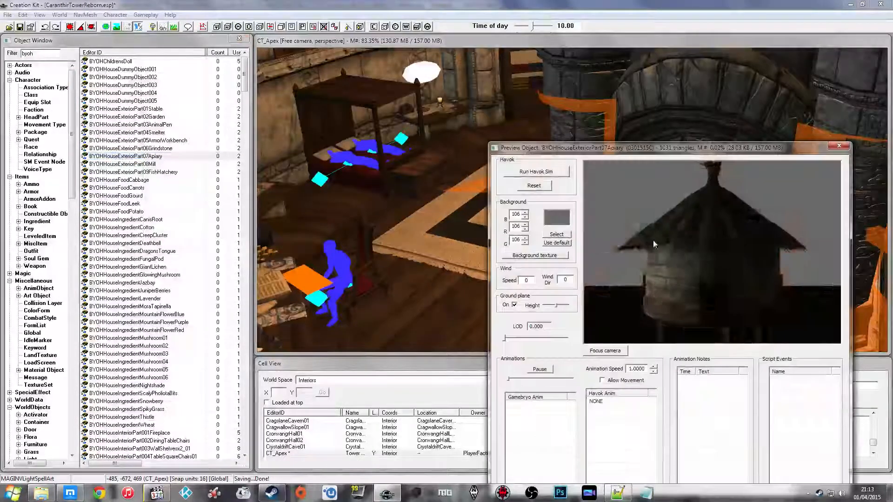
# Look through the model previews of the BYOH house food and ingredient misc items
pyautogui.click(145, 188)
pyautogui.press('Down')
pyautogui.press('Down')
pyautogui.press('Down')
pyautogui.press('Down')
pyautogui.press('Down')
pyautogui.press('Down')
pyautogui.press('Down')
pyautogui.press('Down')
pyautogui.press('Down')
pyautogui.press('Down')
pyautogui.press('Down')
pyautogui.press('Down')
pyautogui.press('Down')
pyautogui.press('Down')
pyautogui.press('Down')
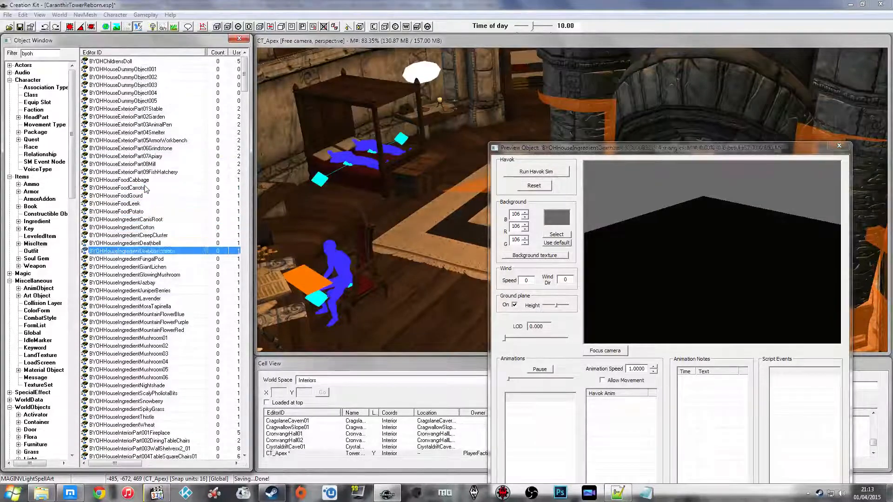
pyautogui.press('Down')
pyautogui.press('Down')
pyautogui.click(641, 246)
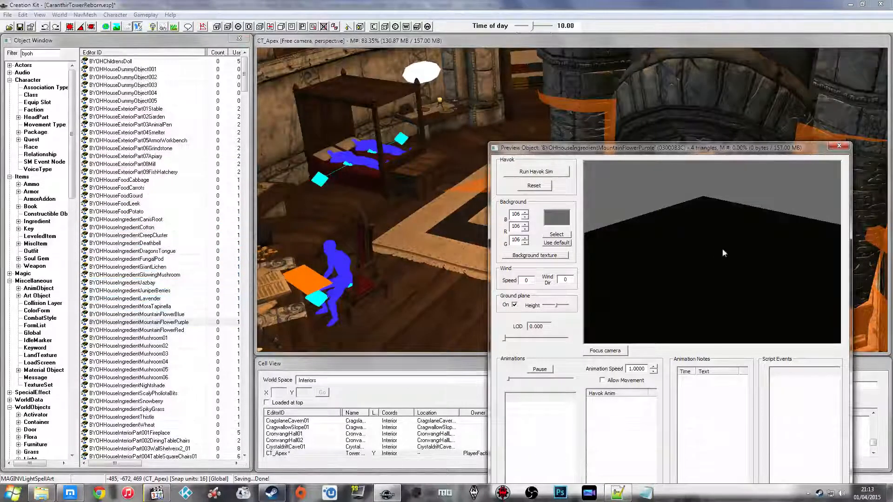
# Preview the remaining BYOH ingredient items and the house interior parts with the preview's ground plane turned off
pyautogui.click(125, 235)
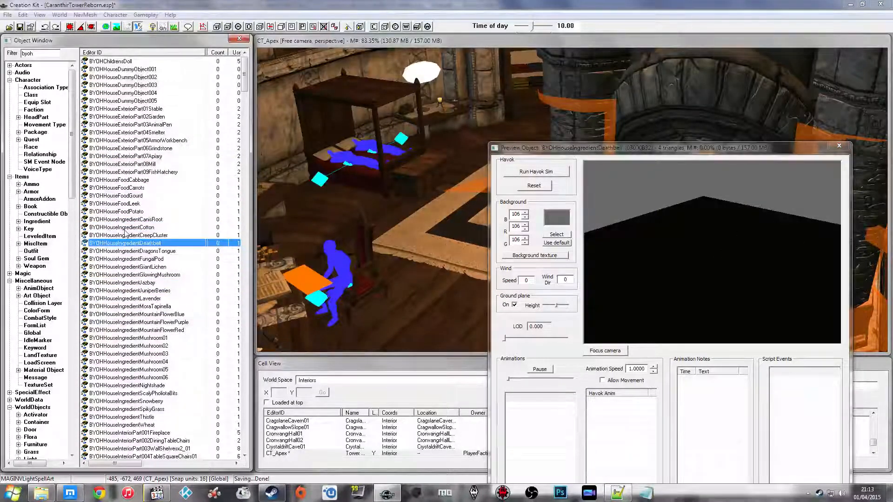
pyautogui.scroll(-3, 125, 233)
pyautogui.click(158, 291)
pyautogui.press('Down')
pyautogui.press('Down')
pyautogui.press('Down')
pyautogui.press('Down')
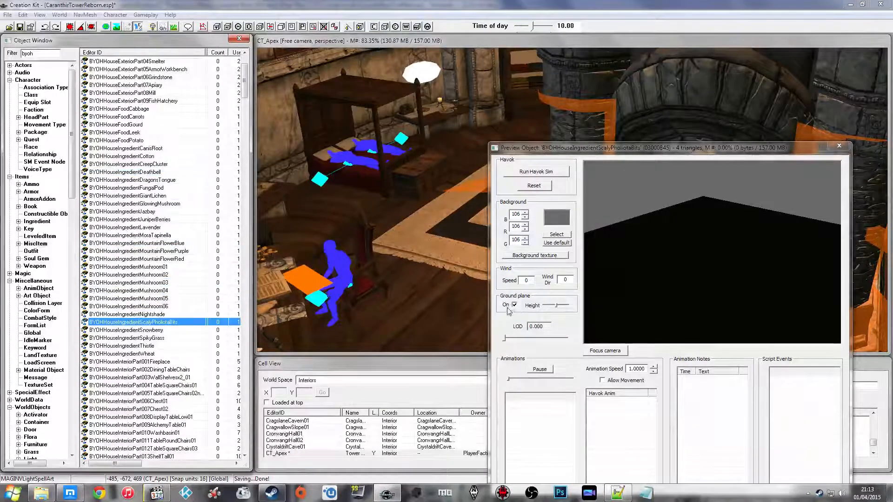
pyautogui.press('Down')
pyautogui.press('Down')
pyautogui.press('Down')
pyautogui.press('Down')
pyautogui.press('Down')
pyautogui.press('Down')
pyautogui.press('Down')
pyautogui.press('Down')
pyautogui.press('Down')
pyautogui.press('Down')
pyautogui.press('Down')
pyautogui.press('Down')
pyautogui.press('Down')
pyautogui.press('Down')
pyautogui.press('Down')
pyautogui.press('Down')
pyautogui.press('Down')
pyautogui.press('Down')
pyautogui.press('Down')
pyautogui.press('Down')
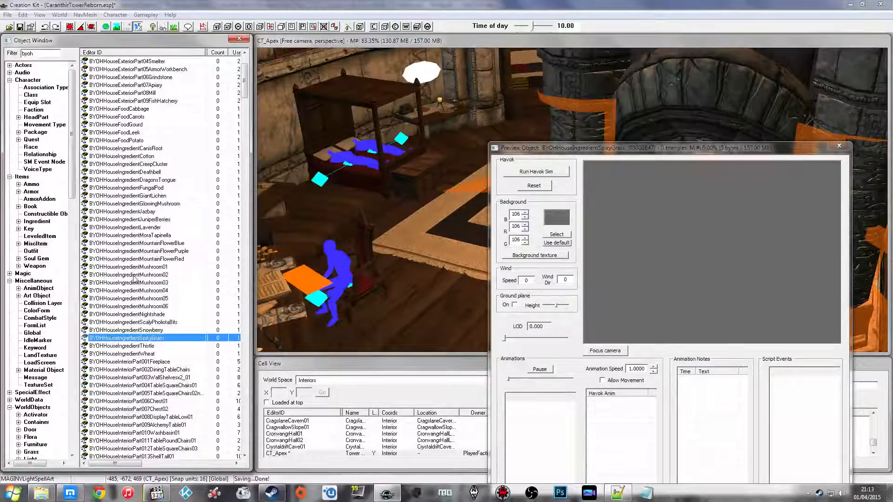
pyautogui.press('Down')
pyautogui.press('Down')
pyautogui.press('Down')
pyautogui.press('Down')
pyautogui.press('Down')
pyautogui.press('Down')
pyautogui.press('Down')
pyautogui.press('Down')
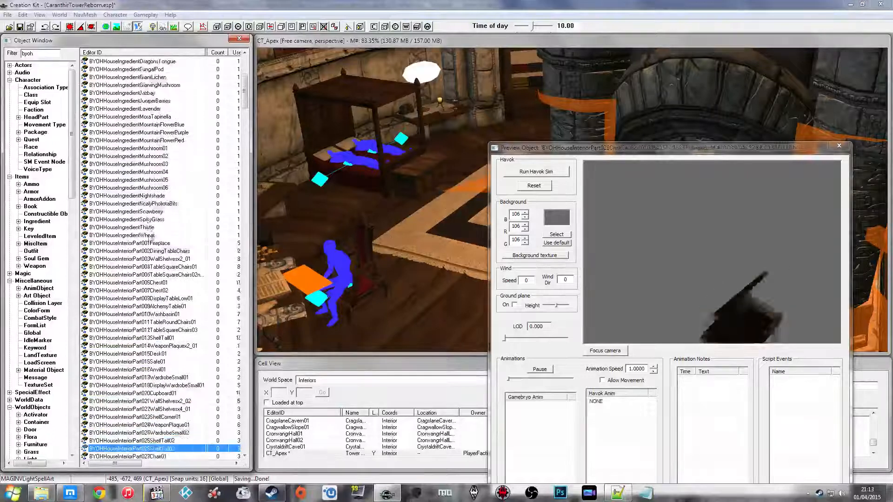
# Filter the misc items by "ct_"
pyautogui.scroll(5, 150, 231)
pyautogui.moveTo(56, 53); pyautogui.dragTo(3, 56)
pyautogui.write('ct_')
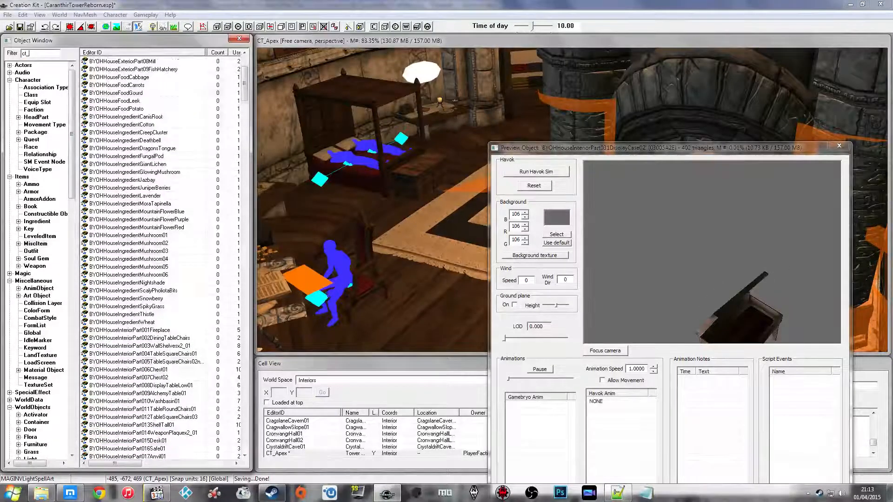
# Switch to the browser to check the chat on the Twitch stream page
pyautogui.click(70, 494)
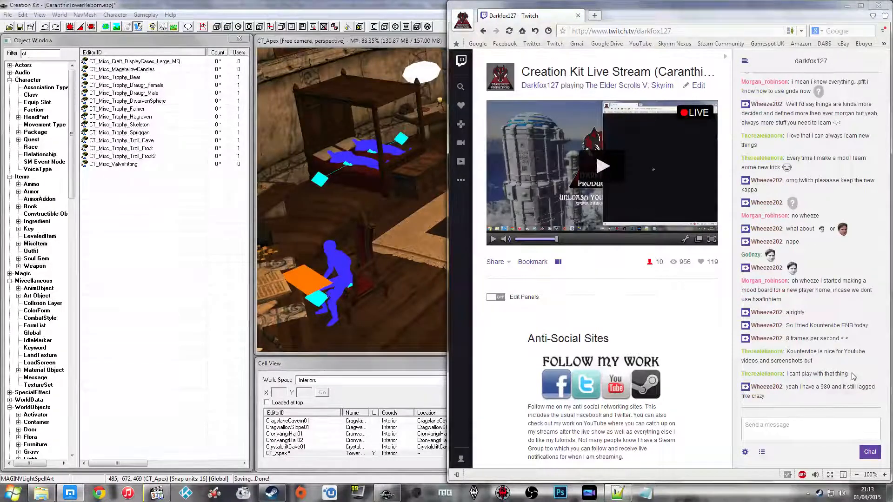
# Read back through the earlier Twitch chat messages and return to the Creation Kit's render view
pyautogui.scroll(3, 853, 377)
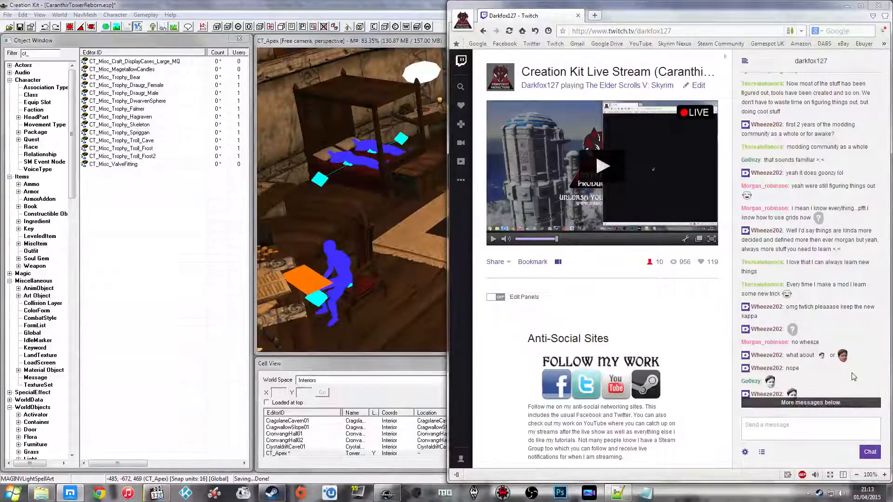
pyautogui.scroll(-5, 854, 377)
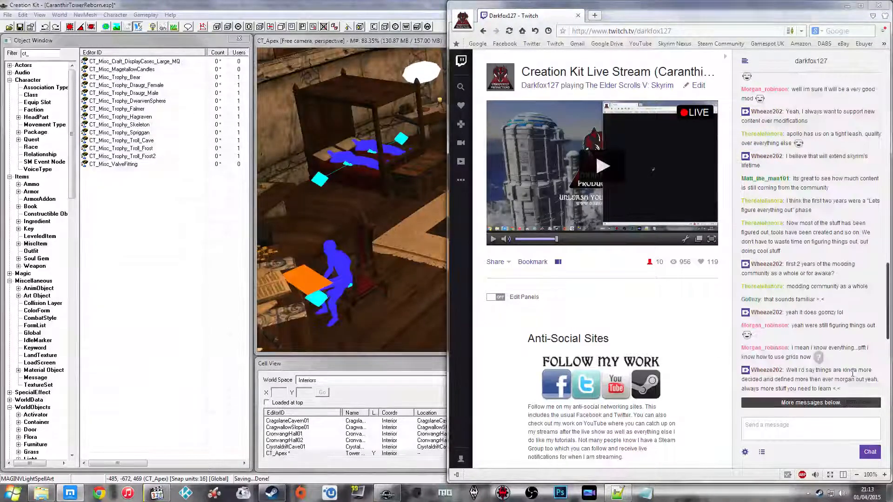
pyautogui.click(355, 222)
pyautogui.moveTo(356, 222); pyautogui.dragTo(423, 213, button='middle')
pyautogui.click(591, 360)
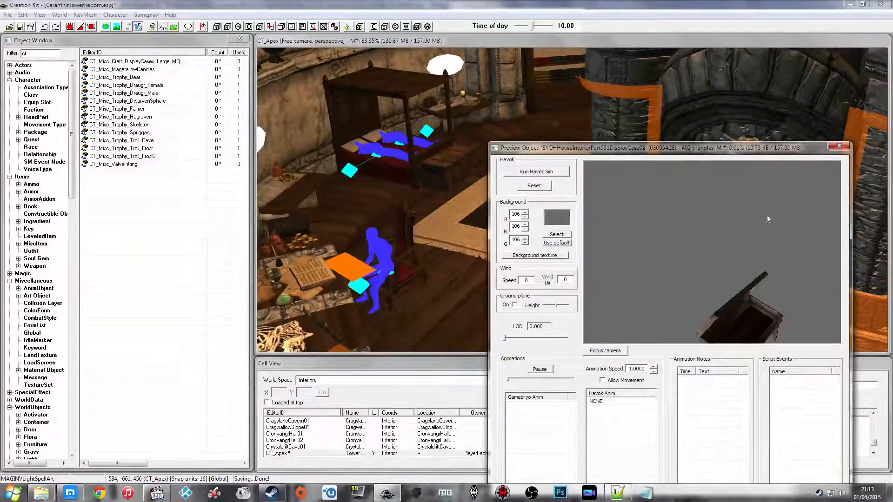
# Preview the CT_Misc_MagetallowCandles model and close the preview window
pyautogui.click(125, 85)
pyautogui.click(132, 70)
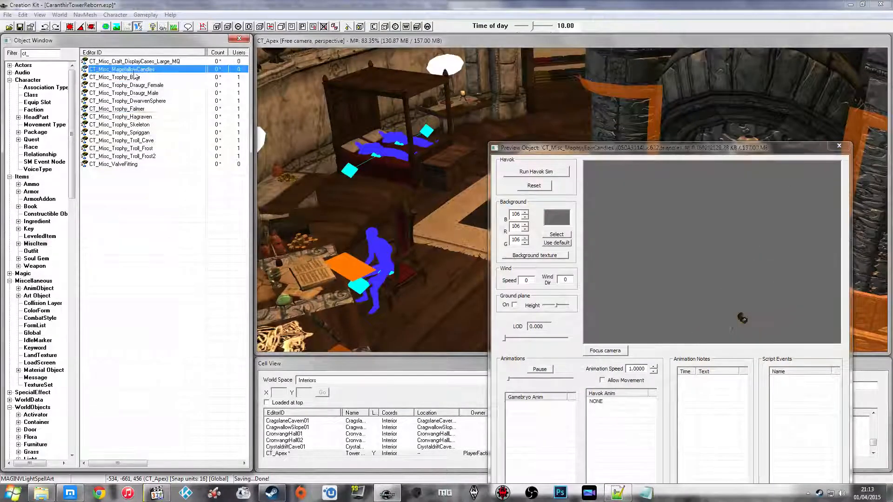
pyautogui.click(813, 181)
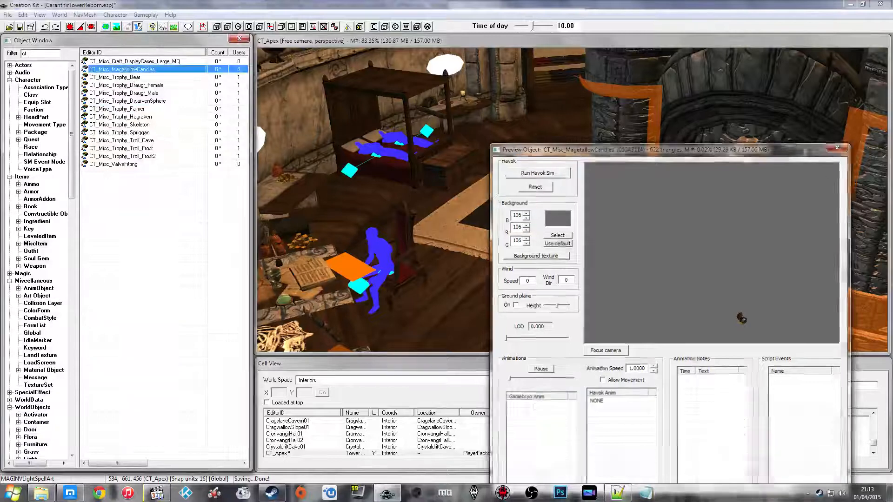
pyautogui.click(839, 145)
# Open the CT_Misc_Craft_DisplayCases_Large_MQ misc item and bring up the list of keywords available to add
pyautogui.click(122, 133)
pyautogui.click(134, 62)
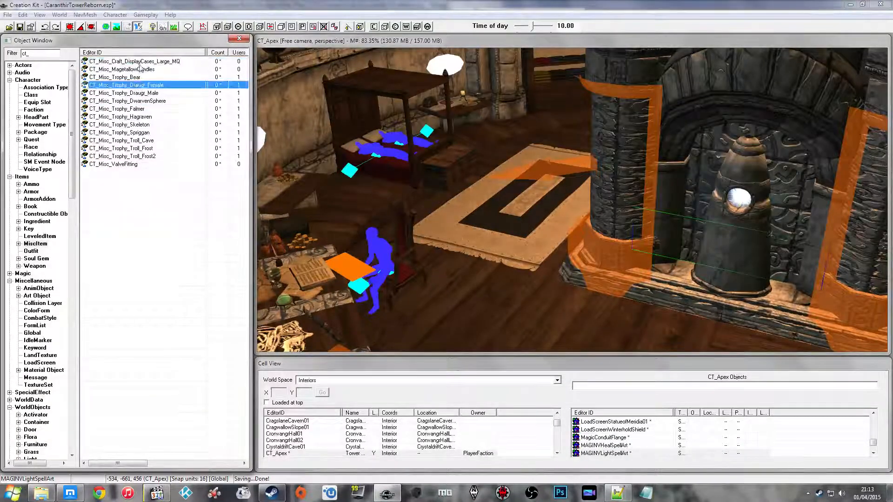
pyautogui.doubleClick(139, 62)
pyautogui.moveTo(474, 145); pyautogui.dragTo(363, 187)
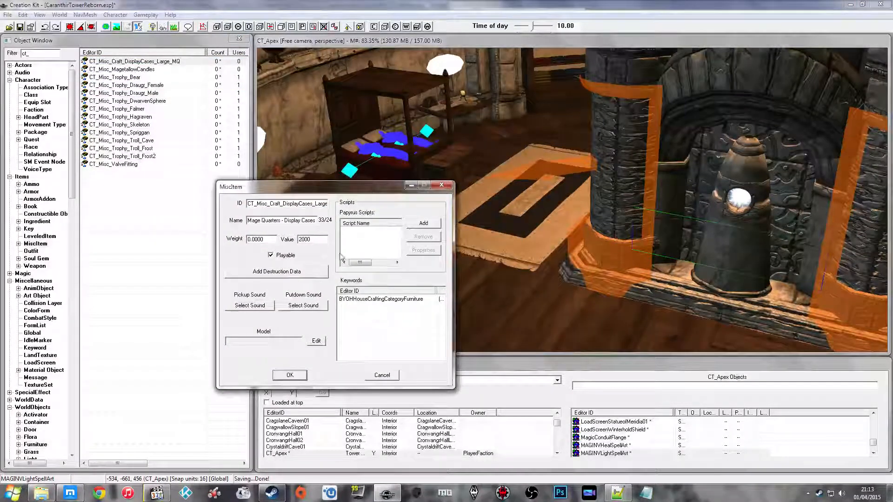
pyautogui.rightClick(375, 328)
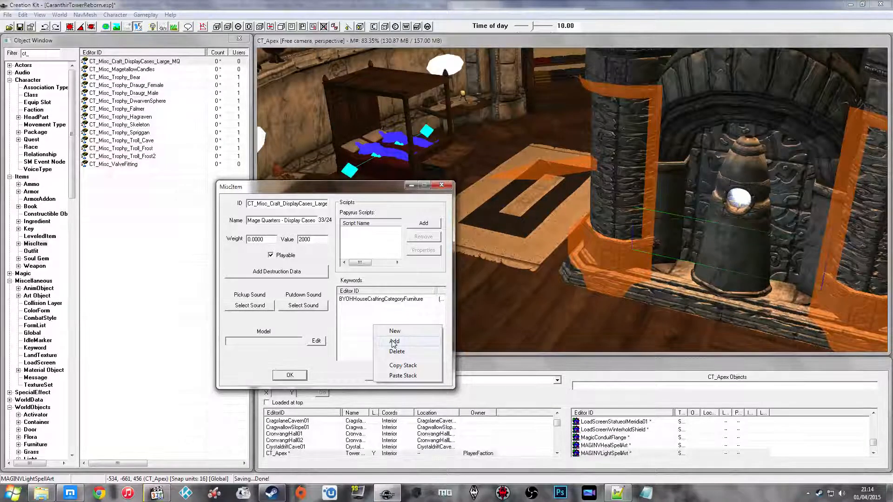
pyautogui.click(393, 342)
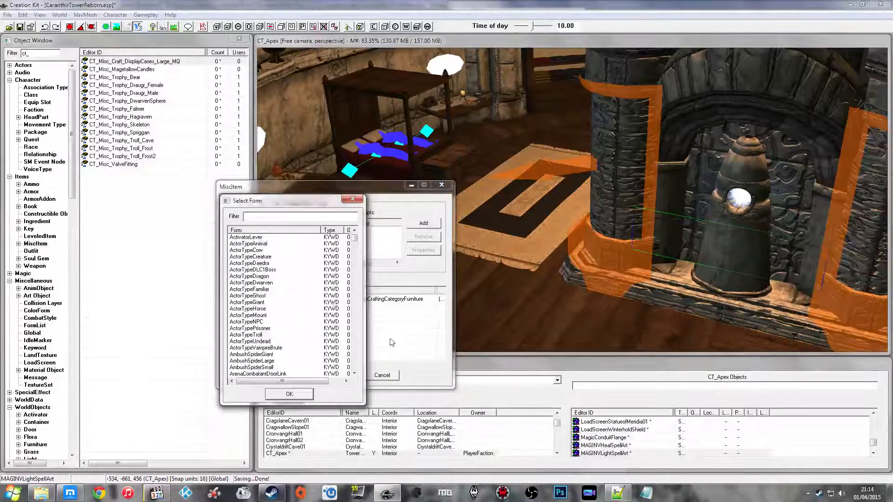
# Check the keywords of the CT_Misc_Trophy_Troll_Frost and CT_Misc_Trophy_Skeleton items and dismiss the display case item's keyword selection
pyautogui.doubleClick(166, 149)
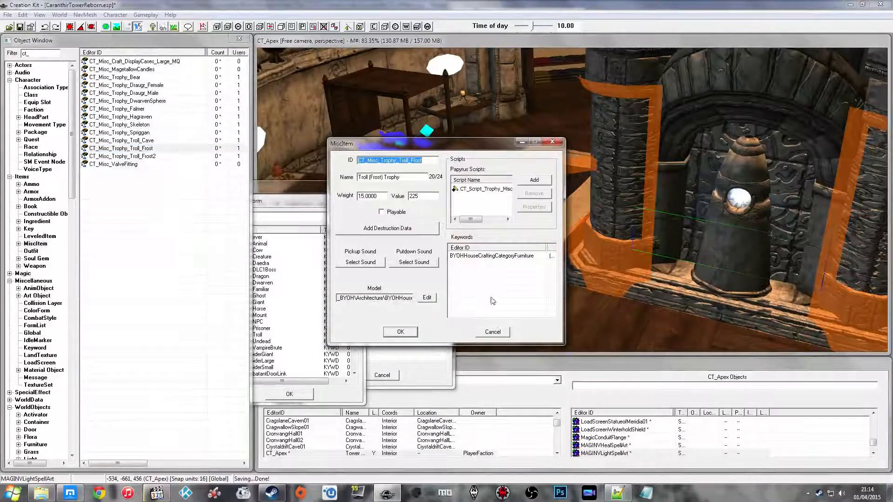
pyautogui.click(493, 331)
pyautogui.doubleClick(152, 126)
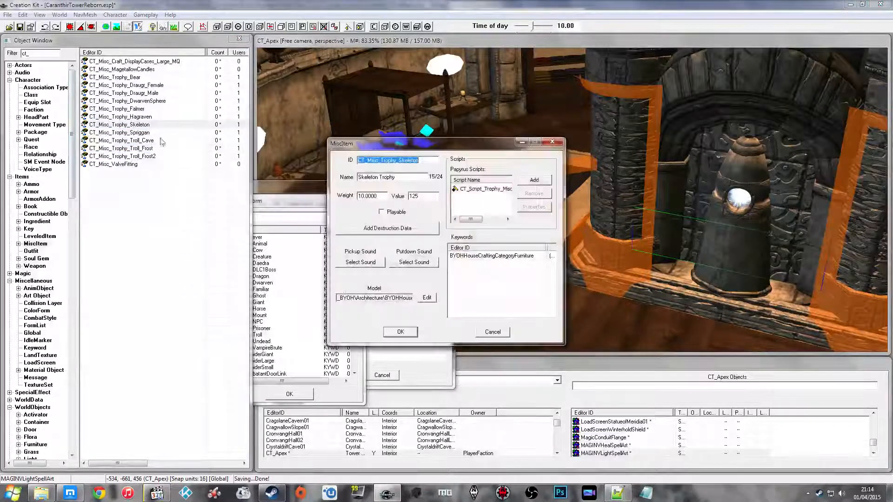
pyautogui.click(493, 332)
pyautogui.click(257, 283)
pyautogui.click(254, 244)
pyautogui.moveTo(294, 201); pyautogui.dragTo(251, 236)
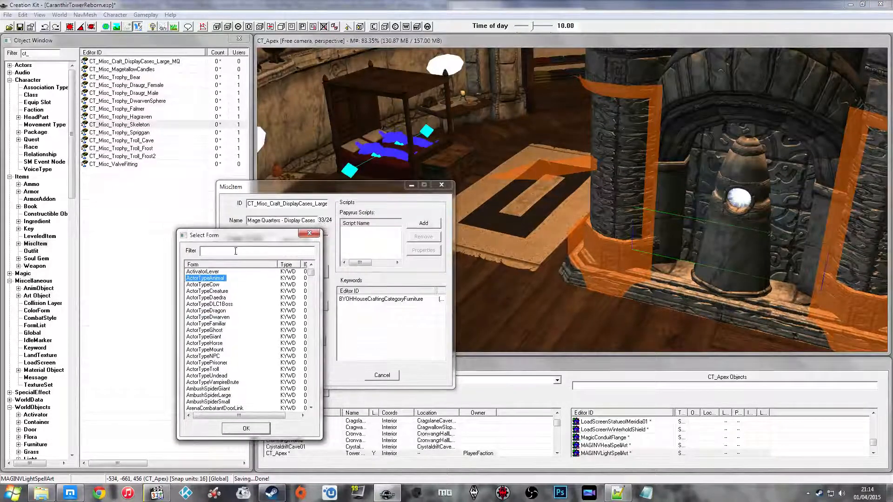
pyautogui.click(309, 233)
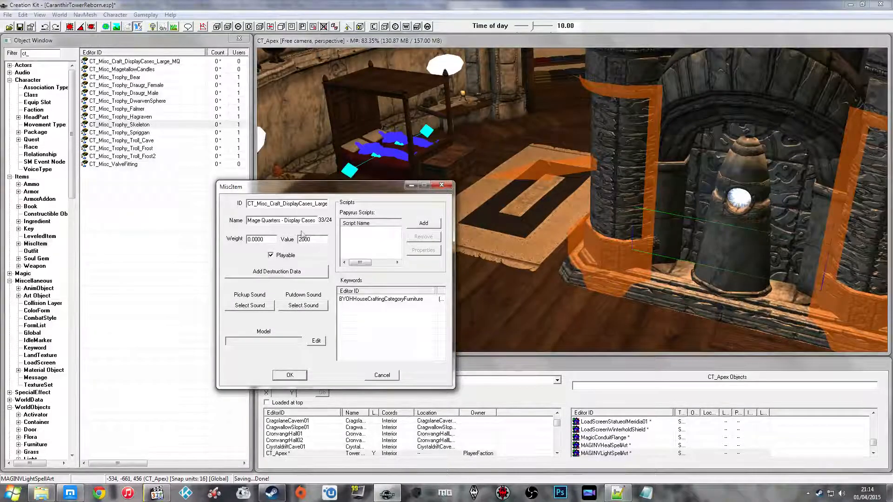
# Assign the DF127_DisplayCase_Large_01 mesh from Meshes\DF127\Furniture\Display Cases as the display cases item's model
pyautogui.click(315, 341)
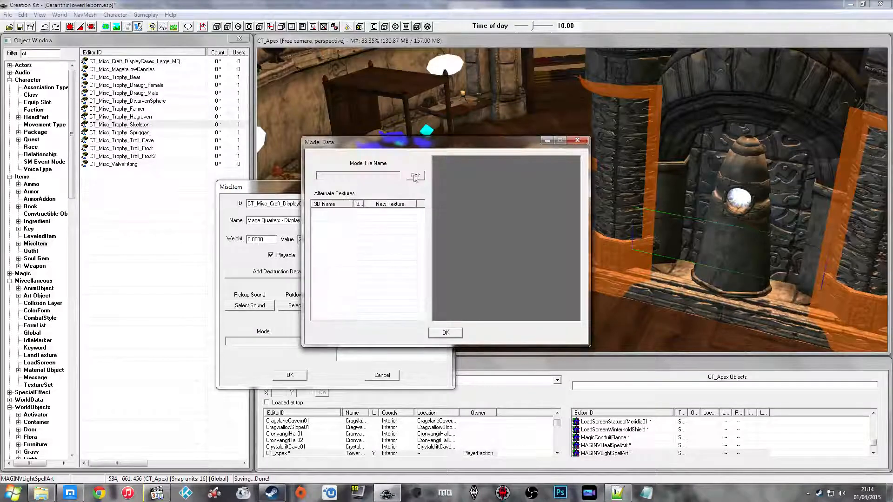
pyautogui.click(415, 176)
pyautogui.click(418, 173)
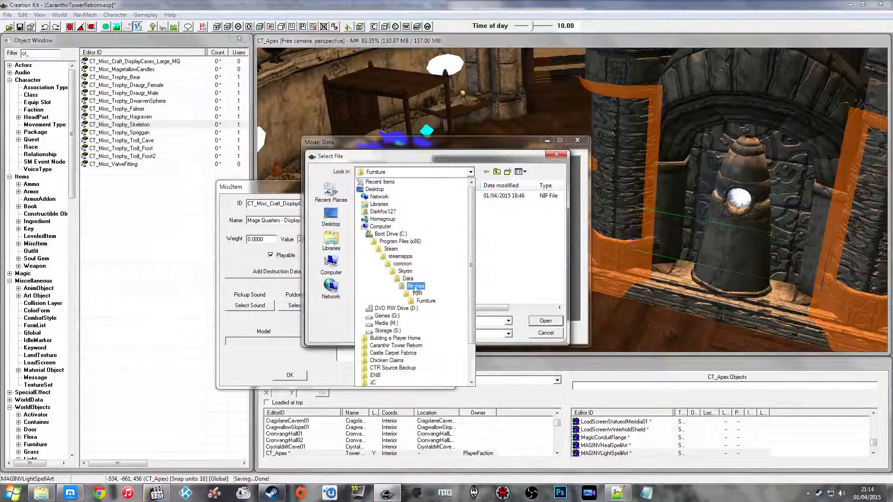
pyautogui.click(415, 287)
pyautogui.scroll(-5, 397, 237)
pyautogui.scroll(5, 395, 235)
pyautogui.doubleClick(396, 224)
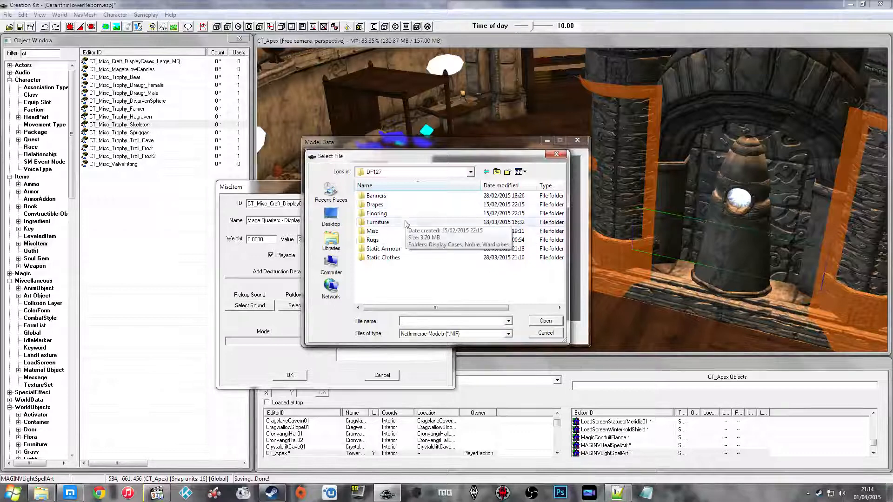
pyautogui.doubleClick(405, 223)
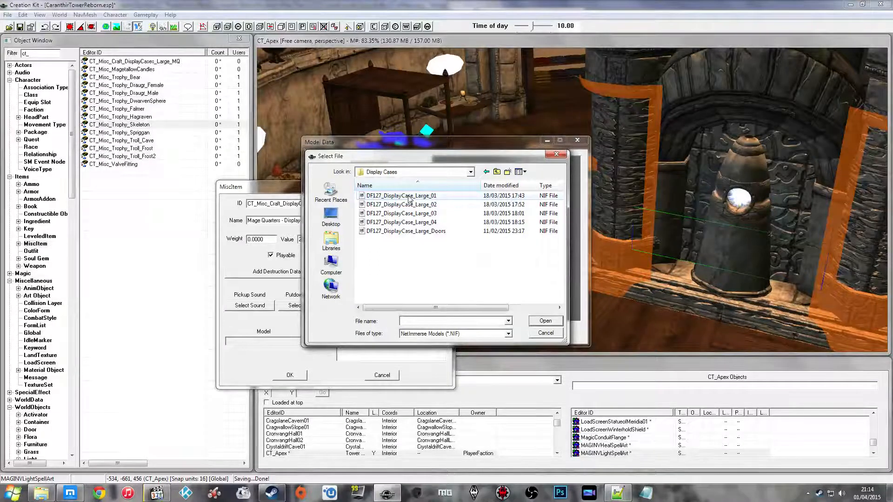
pyautogui.click(406, 204)
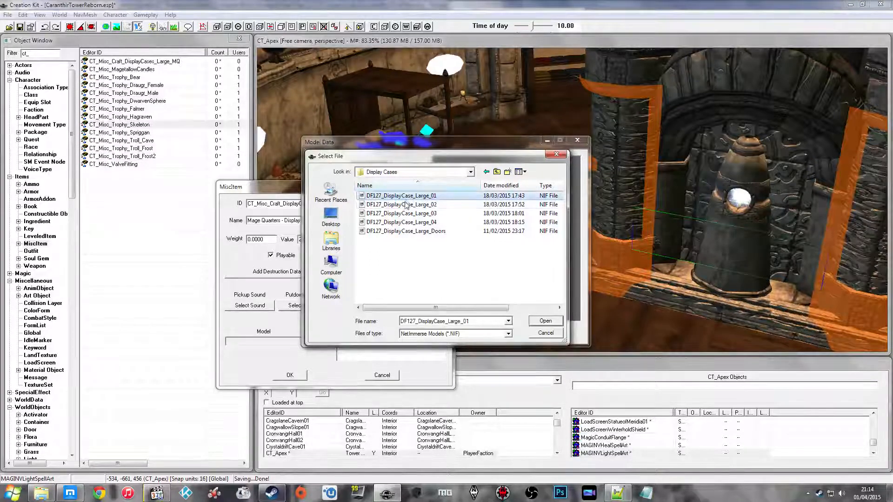
pyautogui.click(405, 196)
pyautogui.click(545, 321)
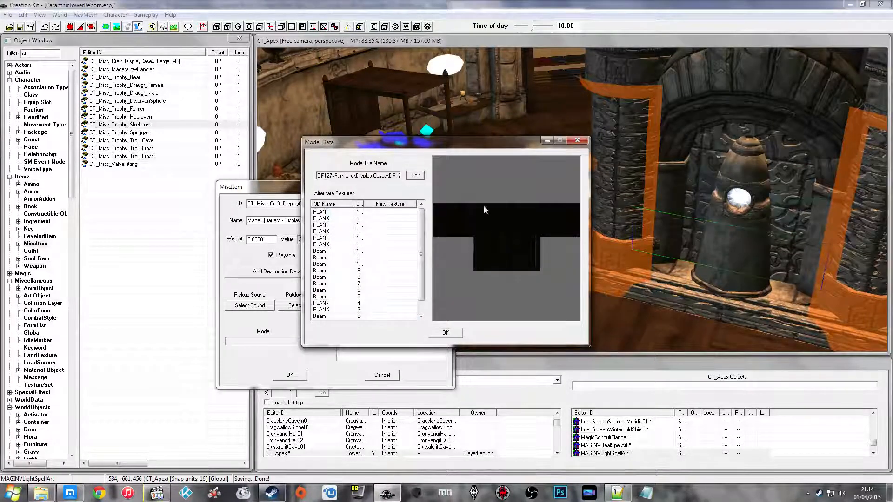
# Toggle the editor's bright lighting and examine the display case model from several sides in its model preview
pyautogui.moveTo(486, 211); pyautogui.dragTo(487, 216)
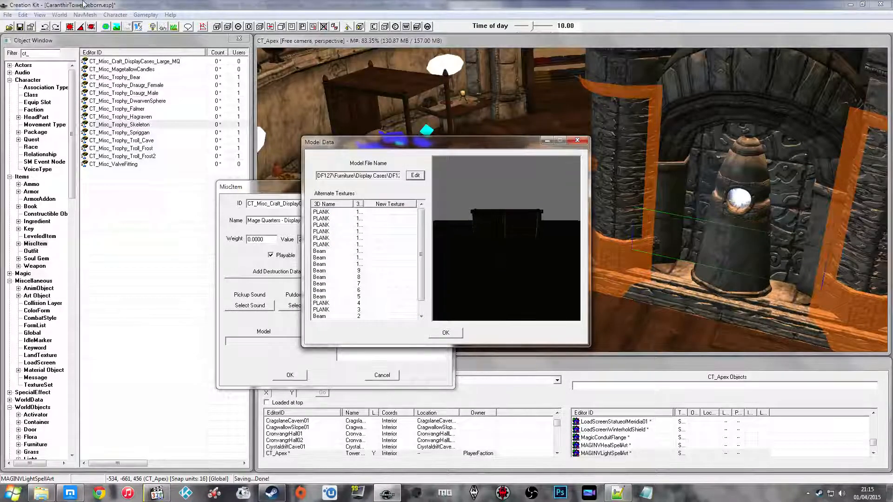
pyautogui.click(152, 27)
pyautogui.click(523, 216)
pyautogui.moveTo(494, 196); pyautogui.dragTo(474, 235)
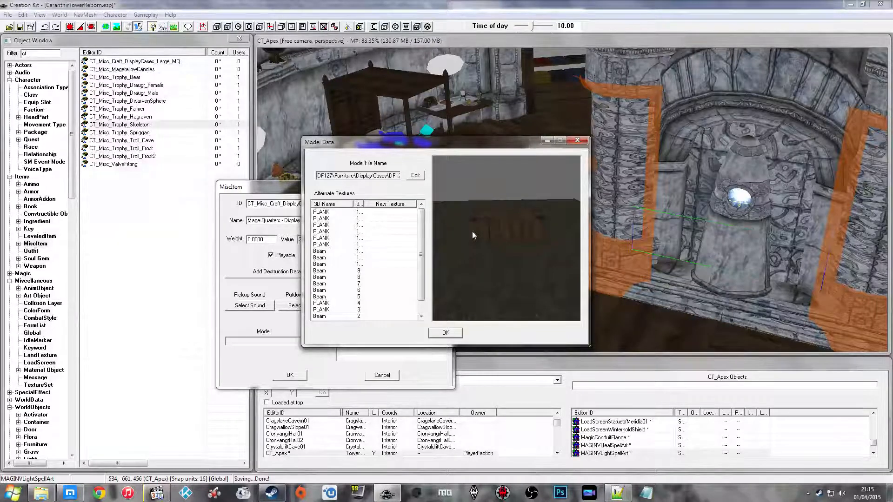
pyautogui.moveTo(470, 219); pyautogui.dragTo(479, 243)
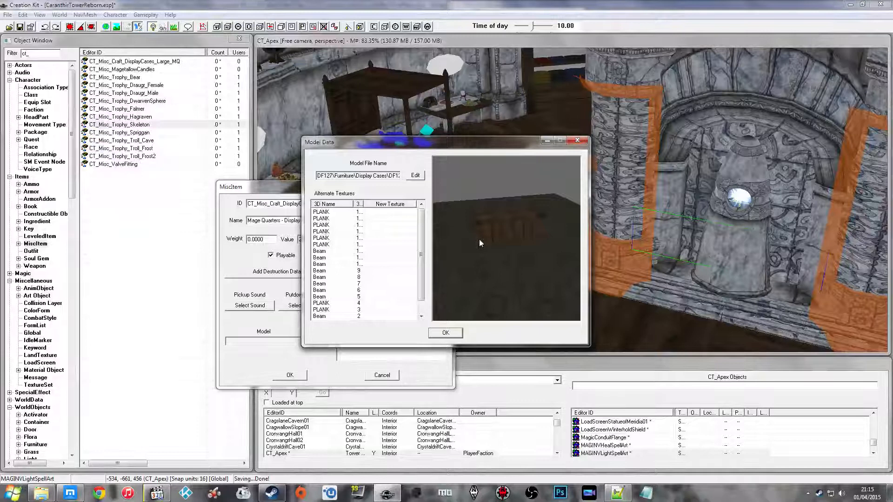
pyautogui.moveTo(483, 253); pyautogui.dragTo(484, 210)
pyautogui.moveTo(500, 246); pyautogui.dragTo(676, 217)
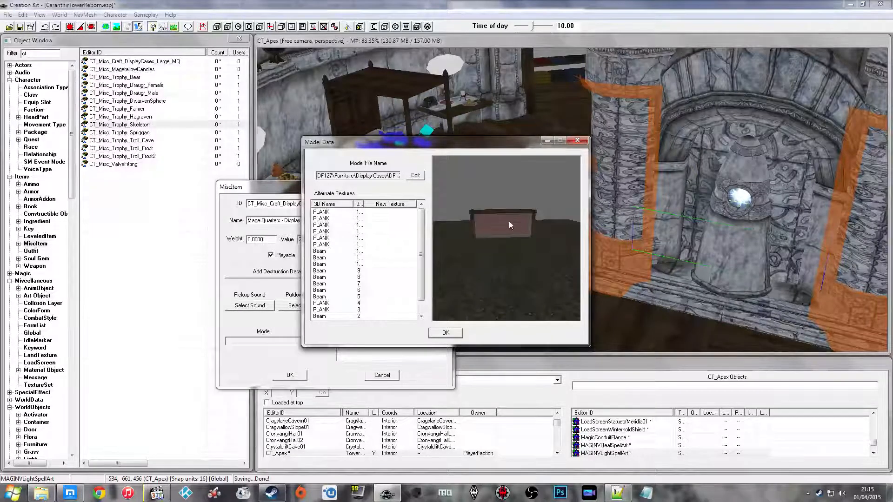
pyautogui.moveTo(516, 228); pyautogui.dragTo(637, 221)
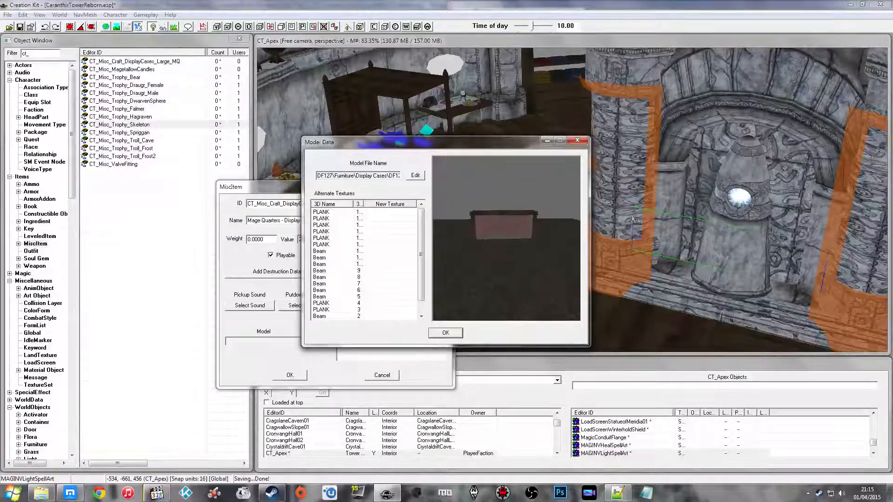
pyautogui.moveTo(514, 227); pyautogui.dragTo(496, 238)
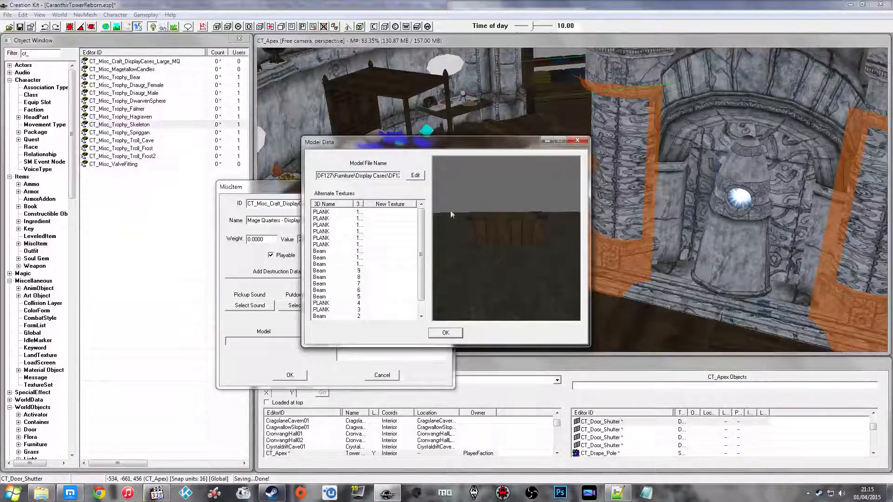
# Filter the misc items by "byoh" and browse down to the house interior parts
pyautogui.doubleClick(47, 51)
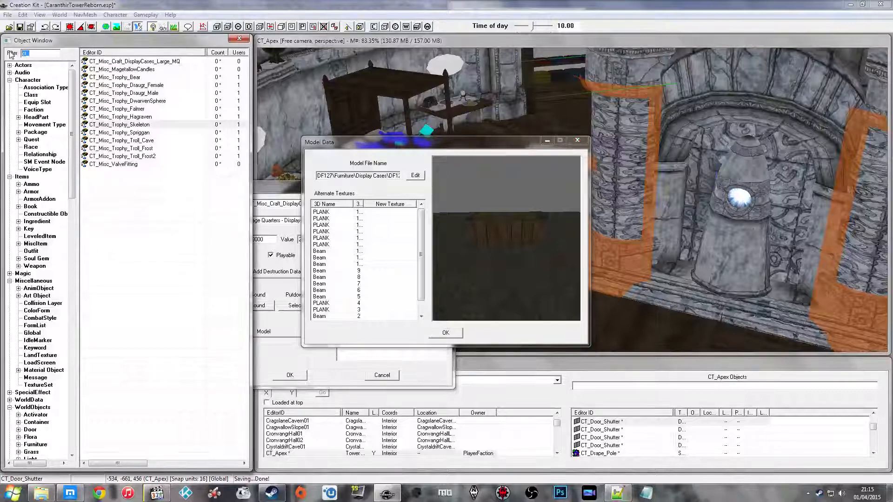
pyautogui.write('byoh')
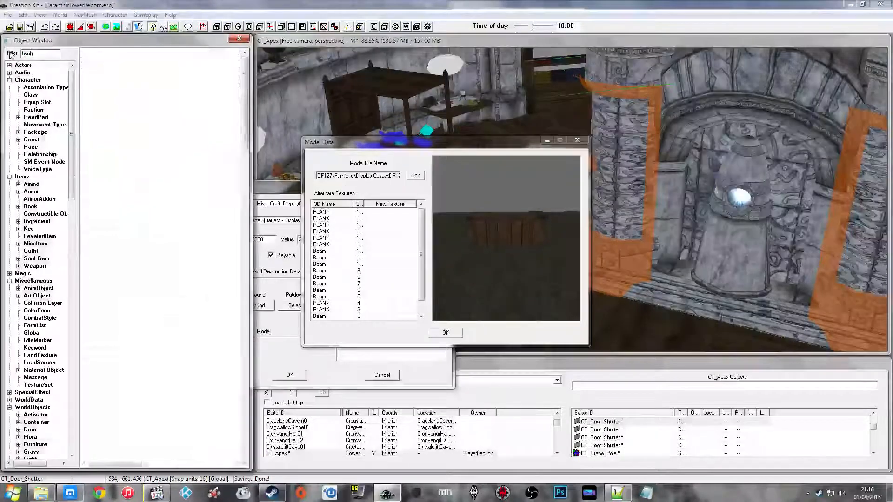
pyautogui.click(132, 108)
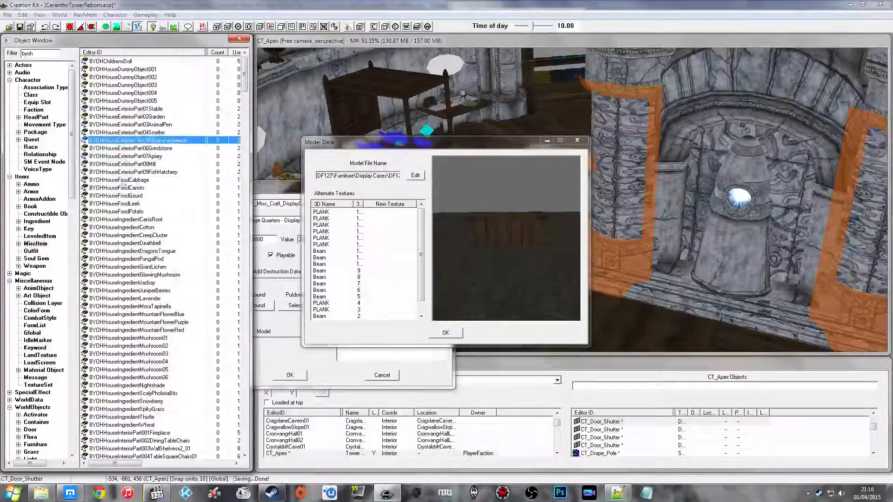
pyautogui.scroll(-9, 133, 209)
pyautogui.scroll(-5, 140, 310)
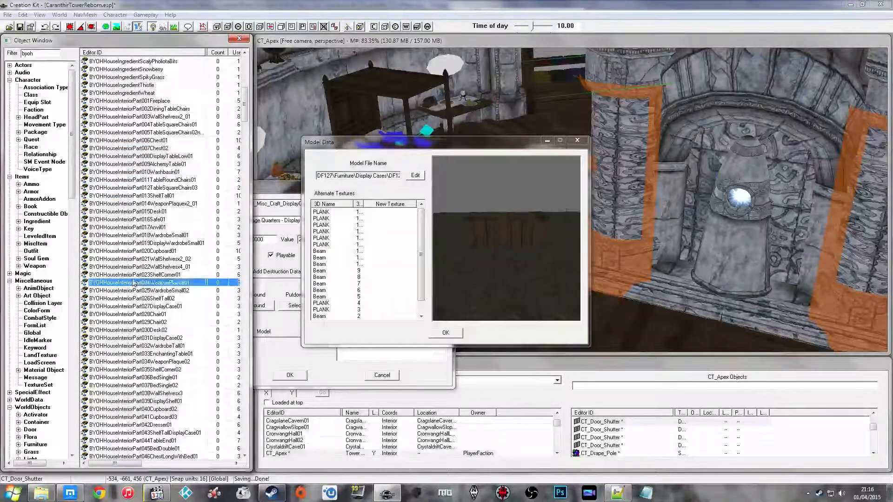
# Examine the model of the BYOHHouseInteriorPart024WeaponPlaque01 misc item and close its model data
pyautogui.doubleClick(140, 282)
pyautogui.click(427, 298)
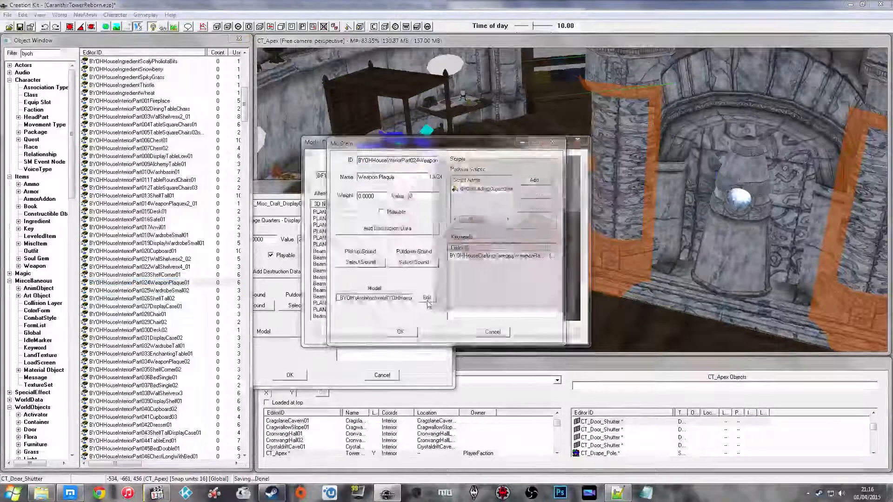
pyautogui.moveTo(478, 237); pyautogui.dragTo(473, 264)
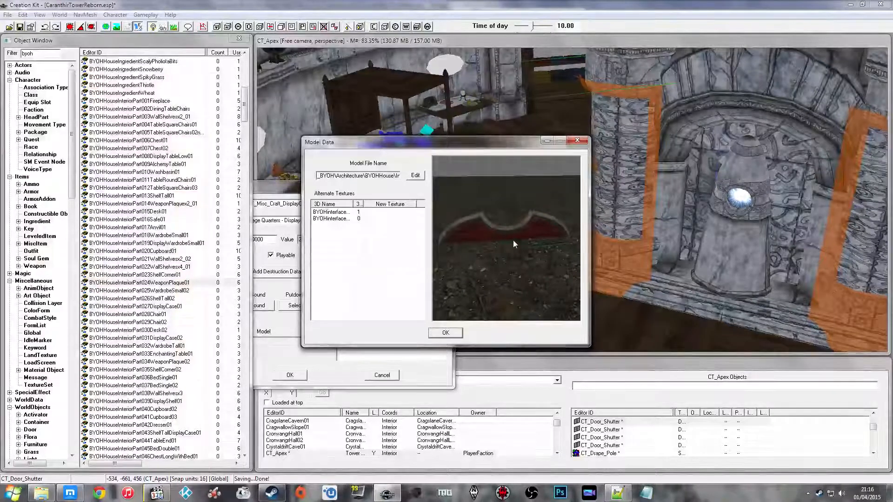
pyautogui.moveTo(515, 146); pyautogui.dragTo(506, 234)
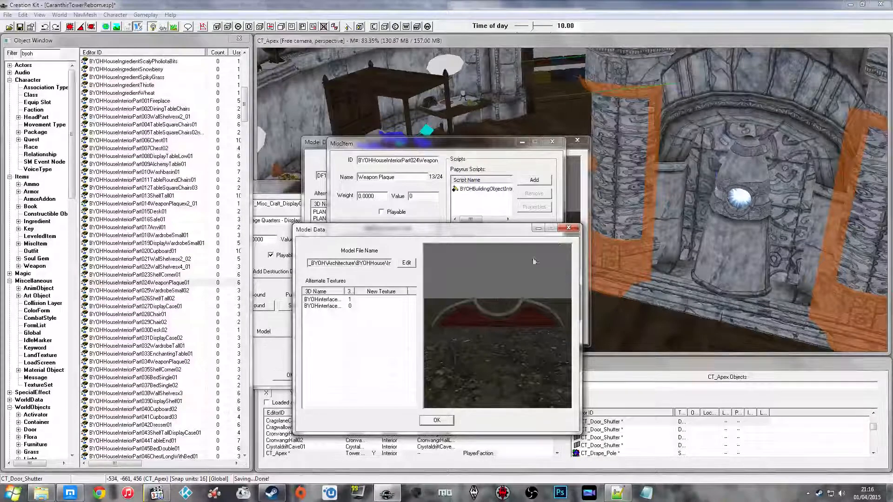
pyautogui.click(568, 228)
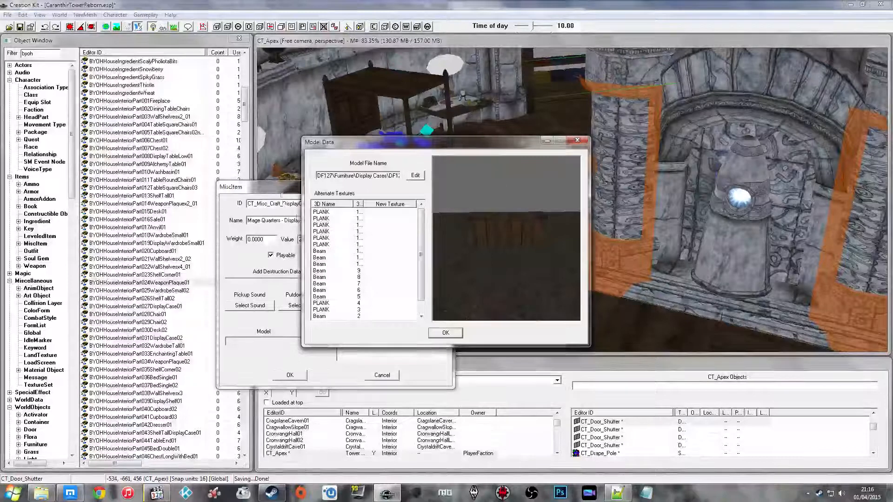
# Close the weapon plaque item without changes and examine the display case model's orientation in its preview again
pyautogui.moveTo(467, 152); pyautogui.dragTo(472, 228)
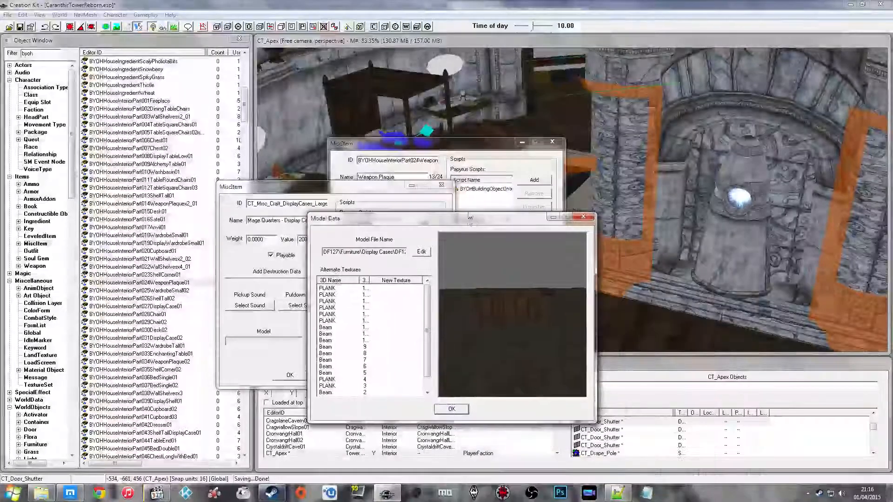
pyautogui.click(476, 143)
pyautogui.click(494, 331)
pyautogui.moveTo(496, 305); pyautogui.dragTo(501, 274)
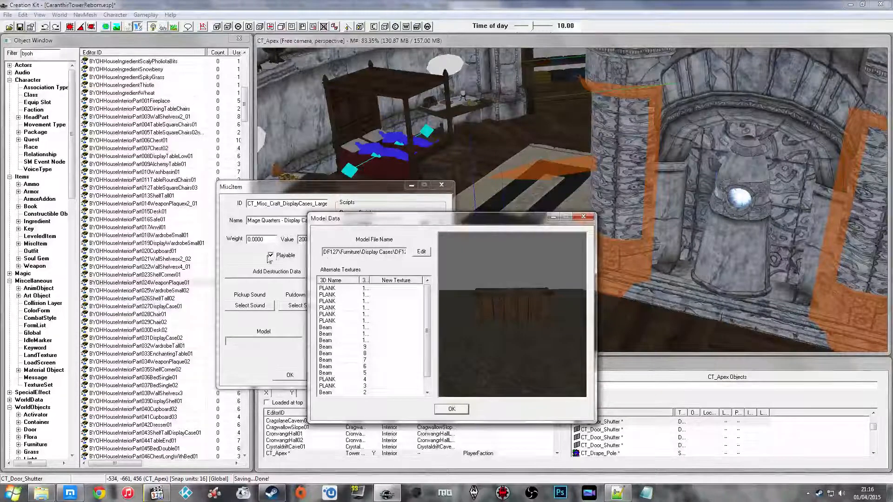
# Inspect the display case model's file path and preview, accept the model data and save the Mage Quarters display cases misc item
pyautogui.moveTo(323, 252); pyautogui.dragTo(420, 257)
pyautogui.click(367, 252)
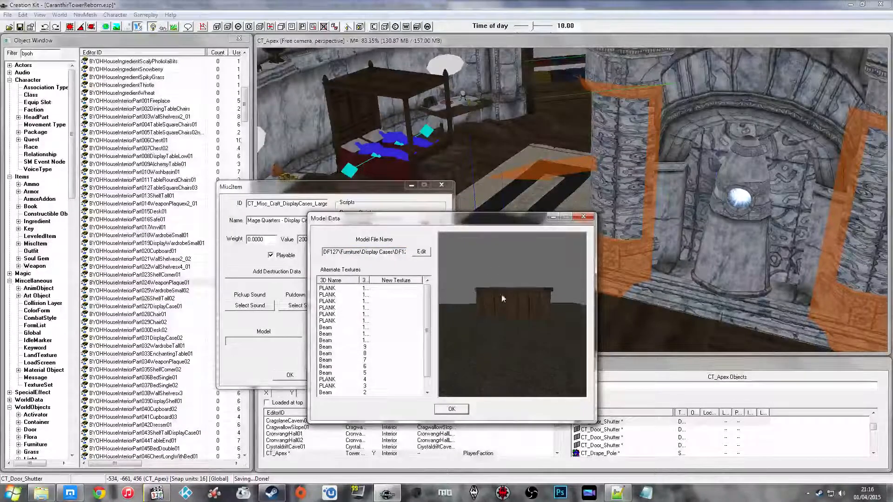
pyautogui.scroll(3, 494, 314)
pyautogui.scroll(2, 475, 287)
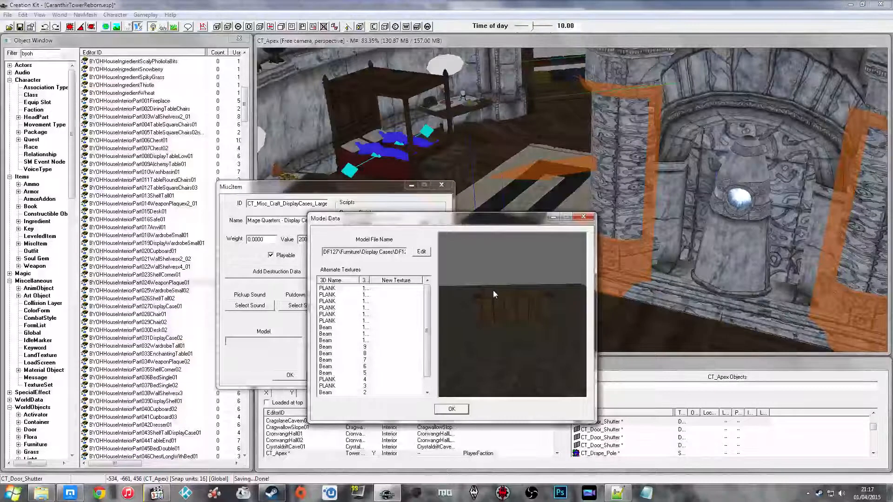
pyautogui.moveTo(493, 305)
pyautogui.mouseDown()
pyautogui.moveTo(488, 272)
pyautogui.moveTo(482, 285)
pyautogui.moveTo(624, 286)
pyautogui.moveTo(456, 281)
pyautogui.moveTo(510, 308)
pyautogui.moveTo(498, 314)
pyautogui.mouseUp()
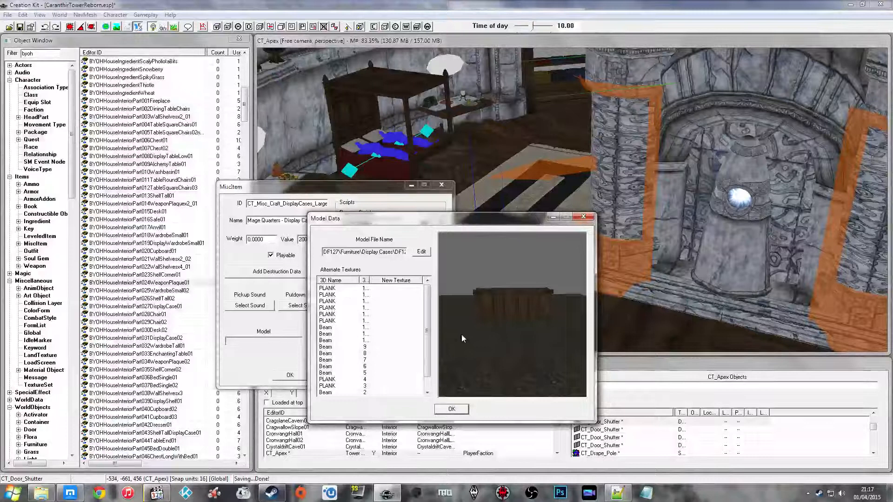
pyautogui.click(462, 410)
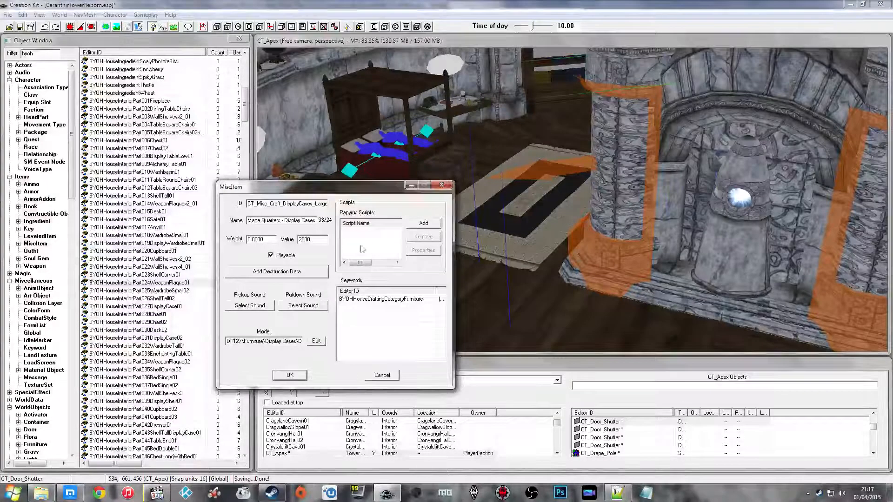
pyautogui.click(298, 378)
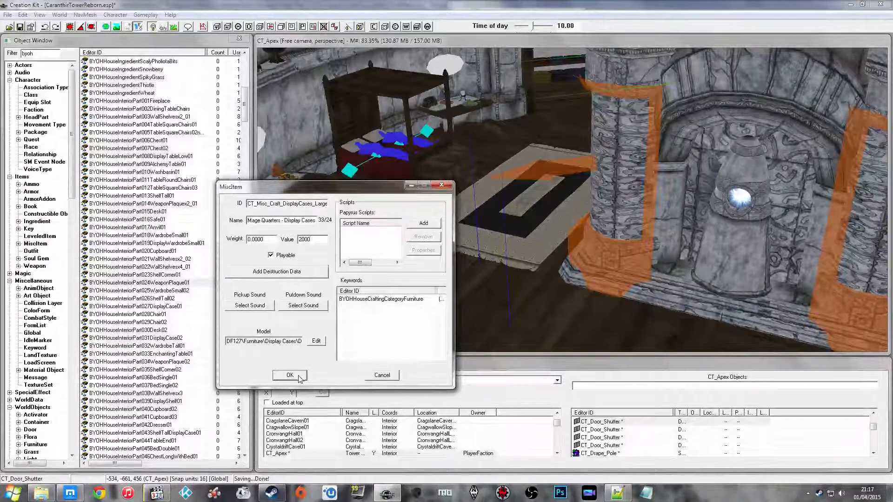
# Filter the misc items by "ct_m" and open the CT_Misc_Craft_DisplayCases_Large_MQ item
pyautogui.write('ct_m')
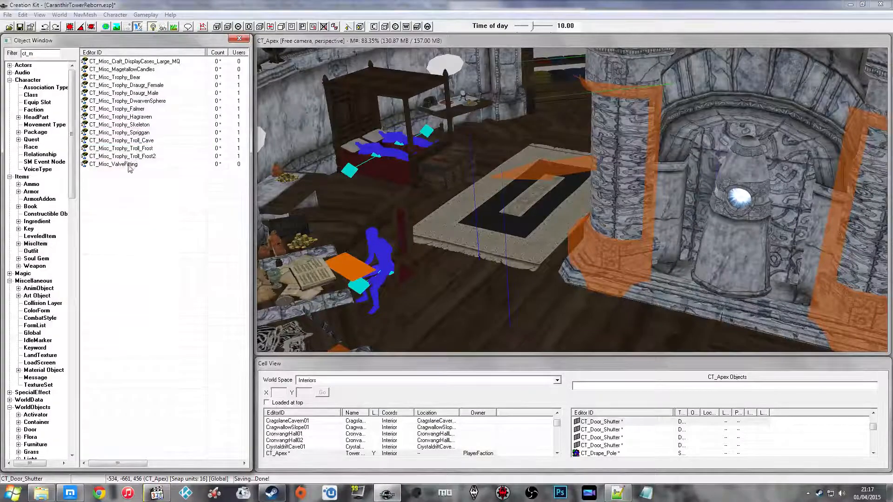
pyautogui.doubleClick(139, 63)
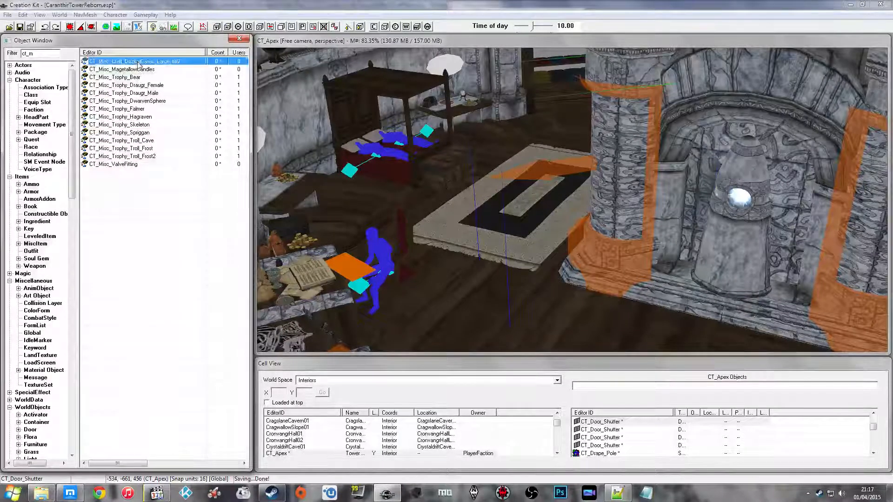
# Attach a new script named CT_Script_Craft, extending ObjectReference, to the CT_Misc_Craft_DisplayCases_Large_MQ misc item, accepting all script warnings
pyautogui.click(473, 202)
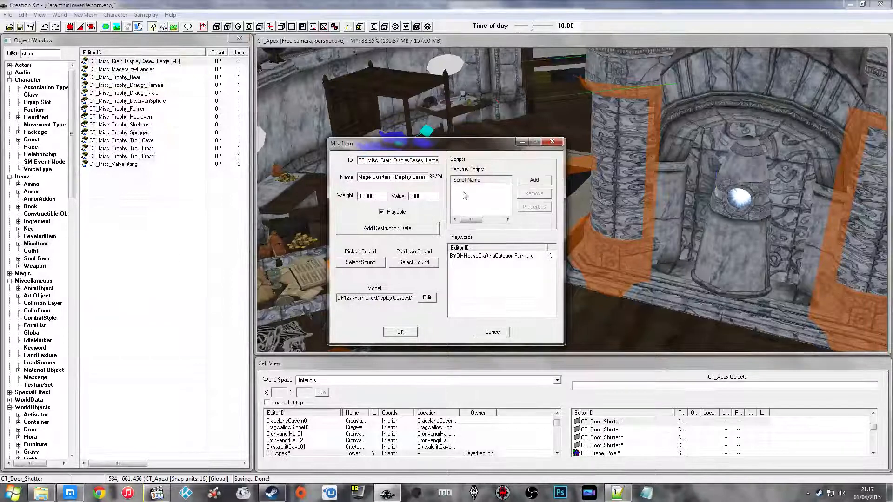
pyautogui.click(530, 181)
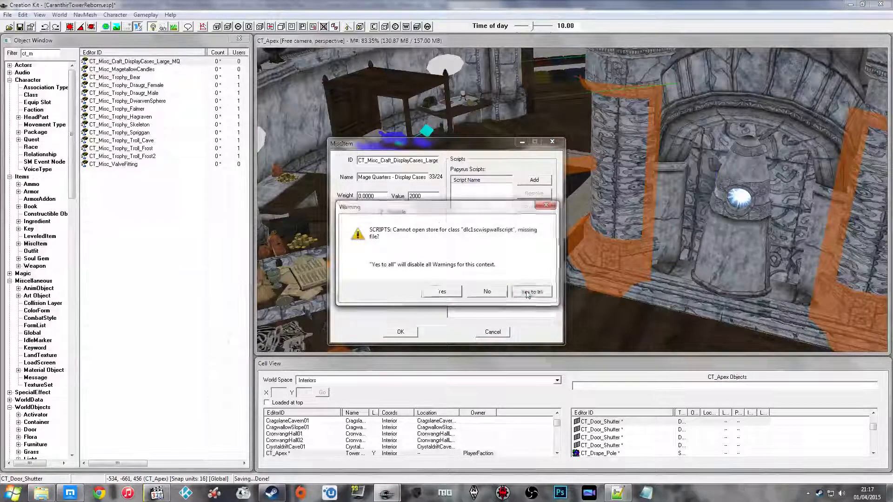
pyautogui.click(528, 292)
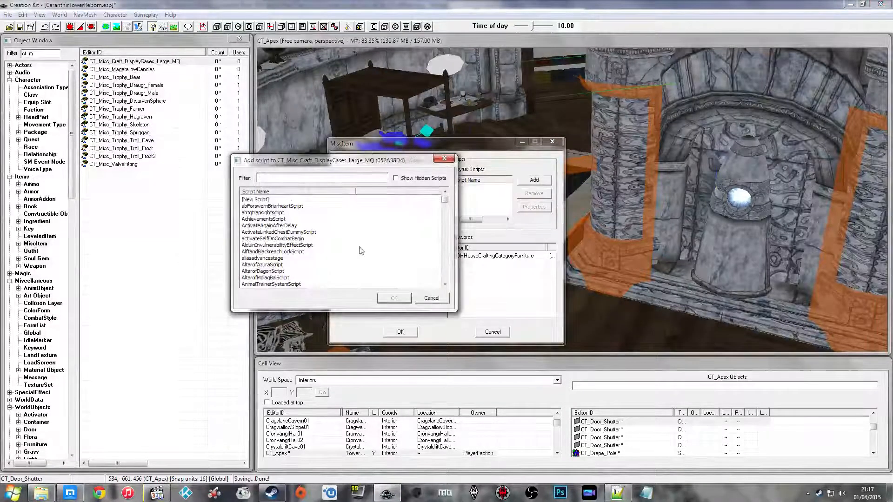
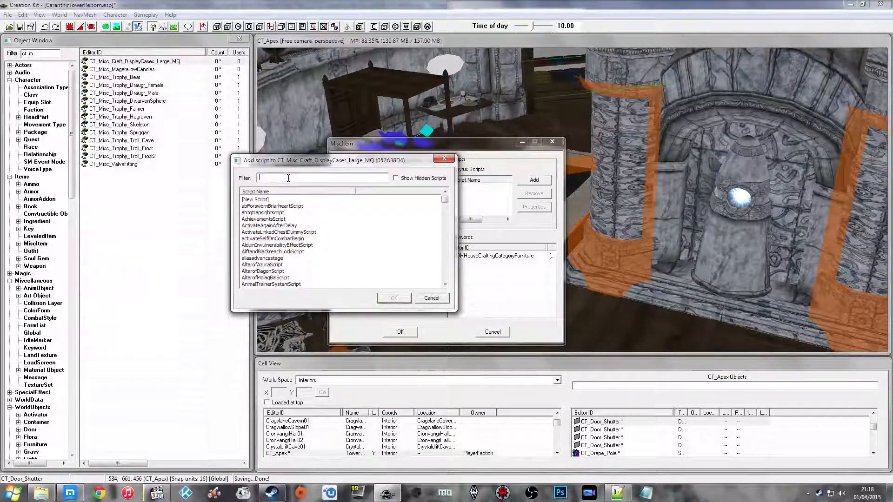
pyautogui.click(272, 207)
pyautogui.click(275, 179)
pyautogui.doubleClick(255, 199)
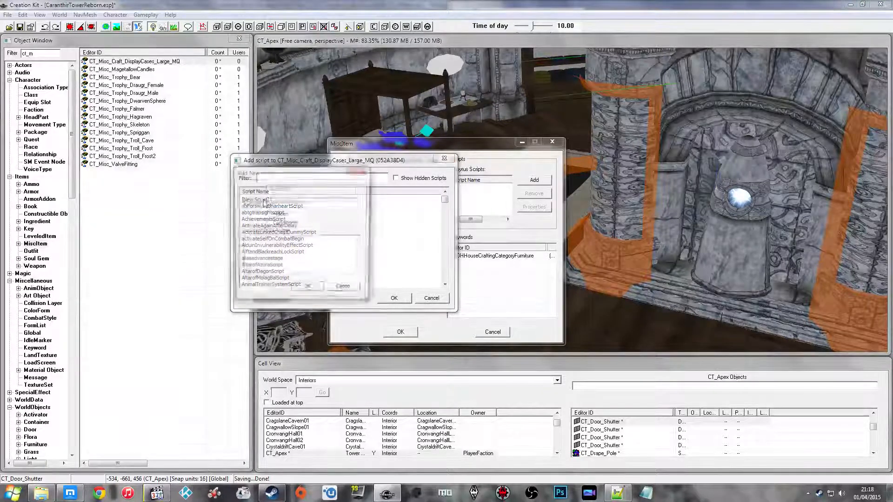
pyautogui.write('CT')
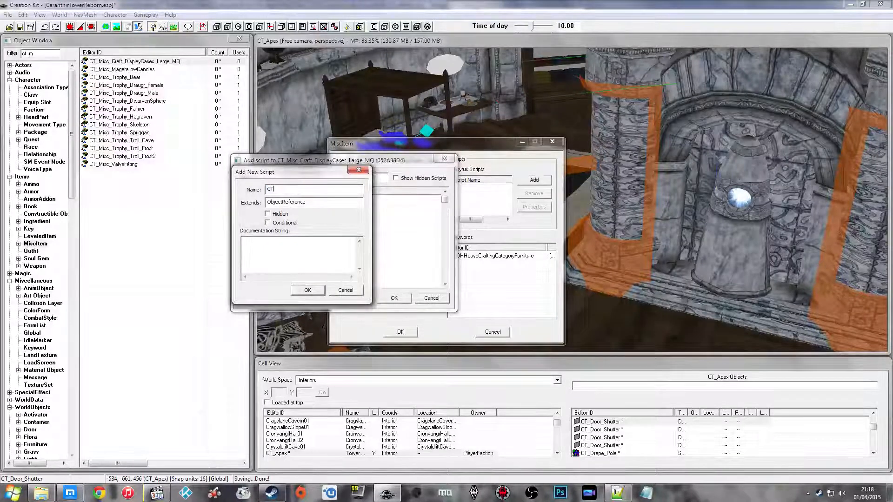
pyautogui.write('_Script_')
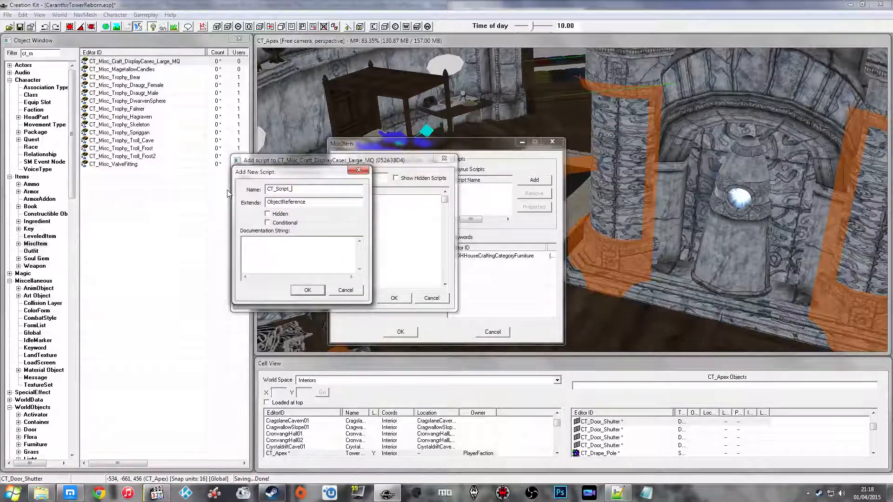
pyautogui.write('Craft')
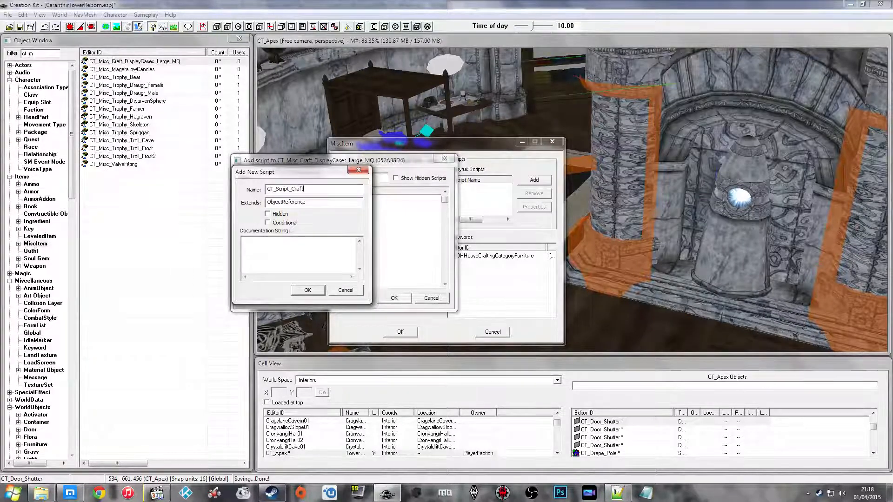
pyautogui.click(307, 290)
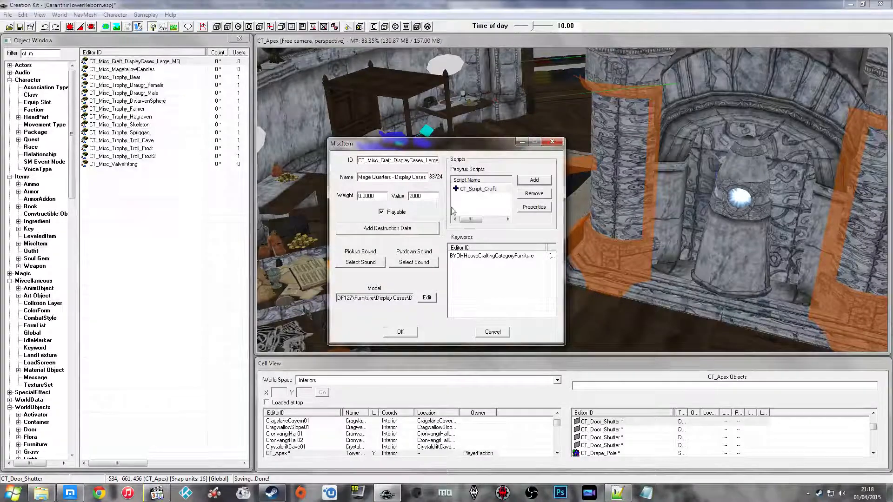
# Open the source of CT_Script_Craft for editing and paste the prepared OnContainerChanged event code below the Scriptname line
pyautogui.click(474, 189)
pyautogui.rightClick(474, 191)
pyautogui.click(484, 242)
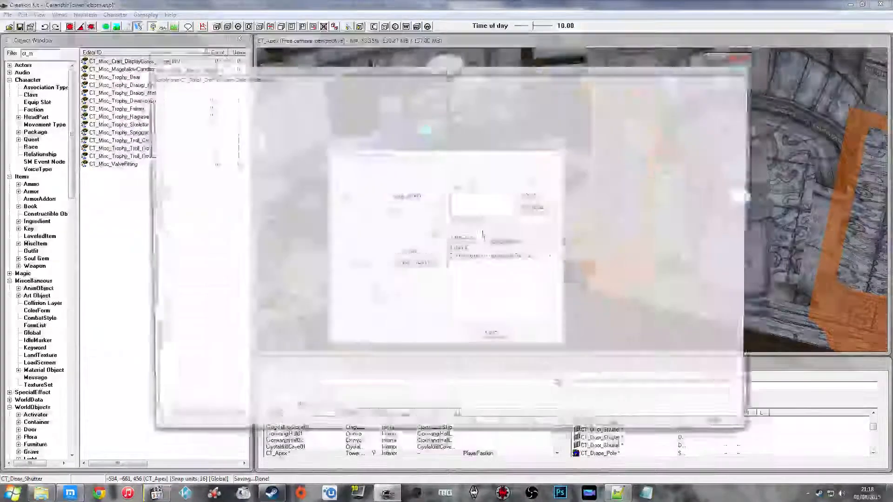
pyautogui.hotkey('alt', 'Tab')
pyautogui.moveTo(615, 6); pyautogui.dragTo(892, 191)
pyautogui.click(321, 217)
pyautogui.click(618, 494)
pyautogui.click(366, 302)
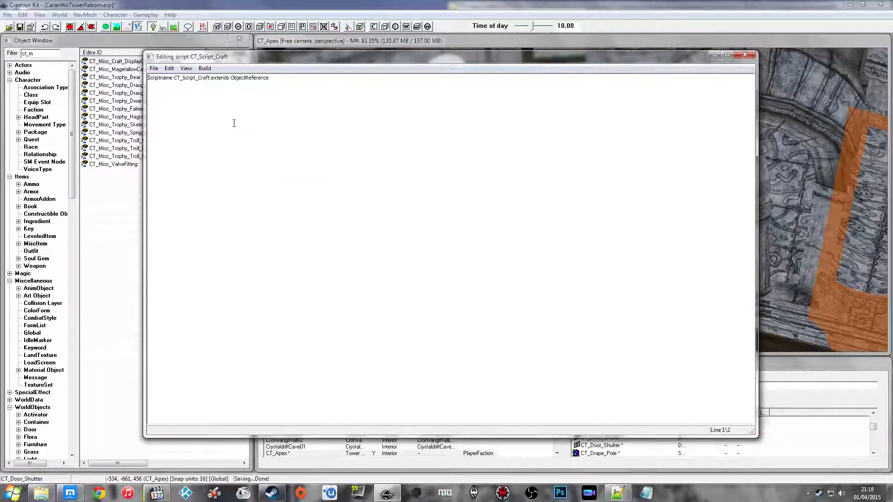
pyautogui.write('Event OnContainerChanged(ObjectReference akNewContainer, ObjectReference akOldContainer)  \tIf (MorGTS.GetValue() == 1)  \tIf Time == 1 \t\tGame.PlayBink("MorTimeVidOne.bik") \tElseIf Time == 2 \t\tGame.PlayBink("MorTimeVidTwo.bik") \tElseIf Time == 3 \t\tGame.PlayBink("MorTimeVidThree.bik") \tElseIf Time == 4 \t\tGame.PlayBink("MorTimeVidFour.bik") \tElseIf Time == 5 \t\tGame.PlayBink("MorTimeVidFive.bik") \tEndIf  \tElse \t\t;Do Nothing \tEndIf  \tMyGlobalProof.SetValue(1)  \tGameHour.SetValue(GameHour.GetValue() +Time) \tItem2Enable.enable() \tItem2EnableX.enable() \tGame.GetPlayer().RemoveItem(CraftItem,1,True)  EndEvent')
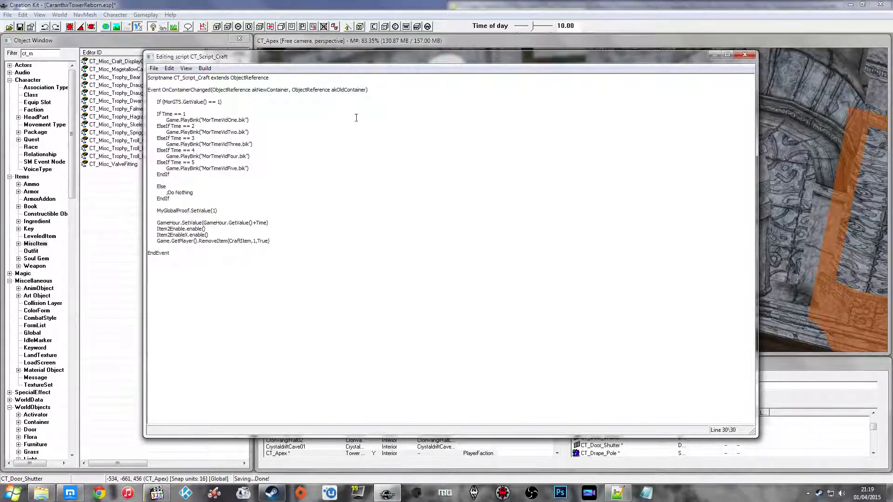
pyautogui.click(257, 85)
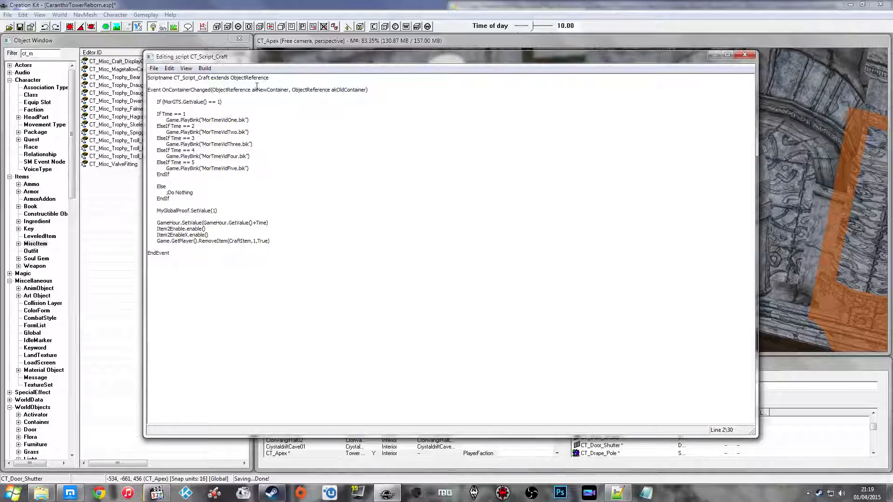
pyautogui.press('Return')
pyautogui.press('Return')
pyautogui.write(';==================================')
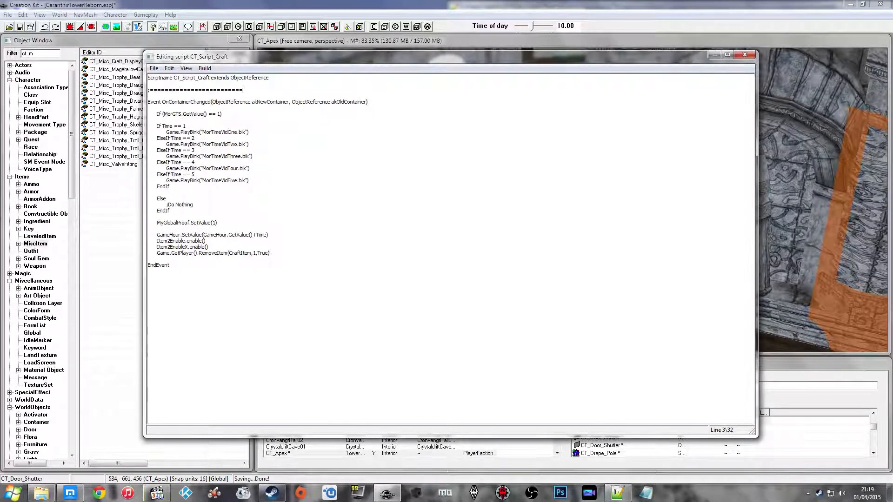
pyautogui.press('Return')
pyautogui.press('Return')
pyautogui.write(';================================')
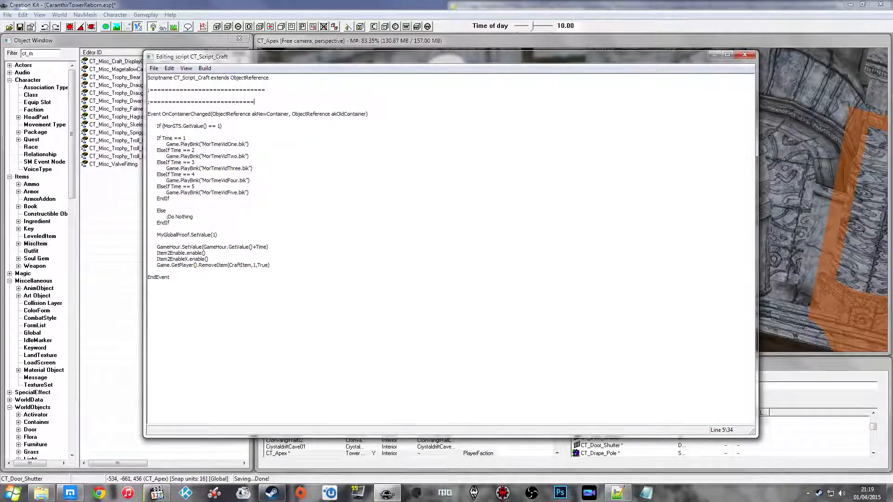
pyautogui.moveTo(263, 100); pyautogui.dragTo(147, 89)
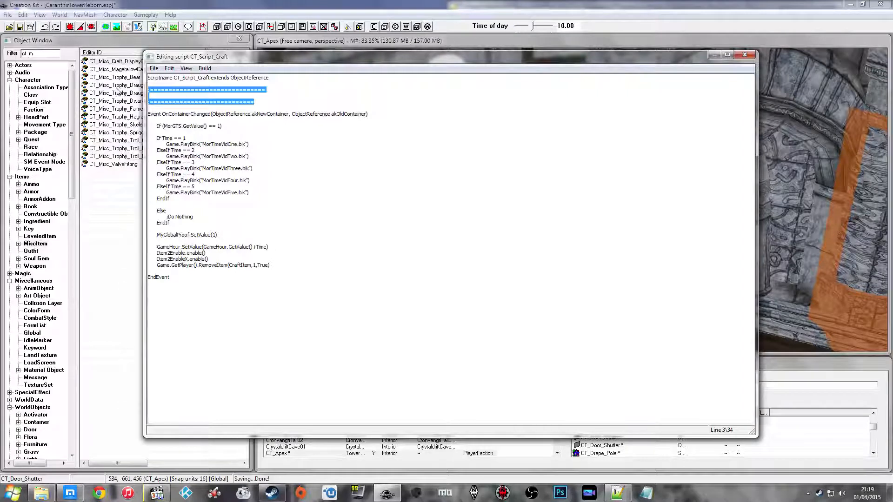
pyautogui.press('Delete')
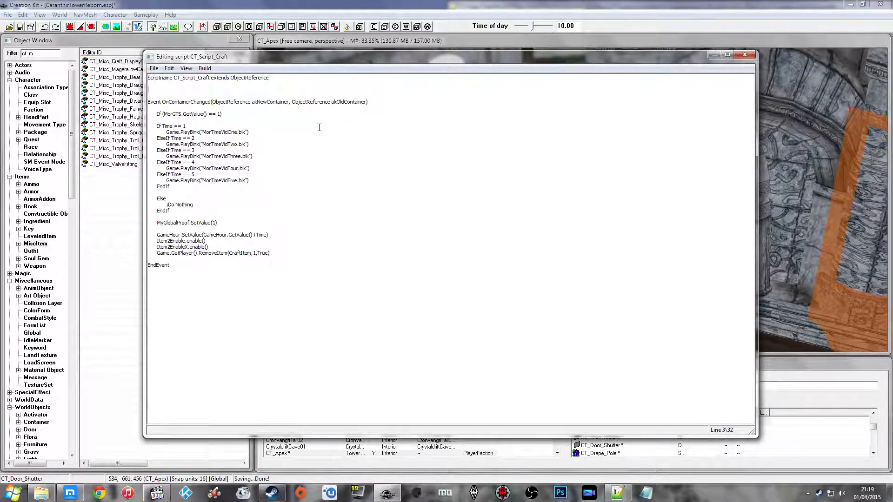
# Examine the OnContainerChanged code, following the MorGTS check, the Time branches with their PlayBink videos, and the Else block
pyautogui.press('Down')
pyautogui.press('Down')
pyautogui.press('Down')
pyautogui.press('Down')
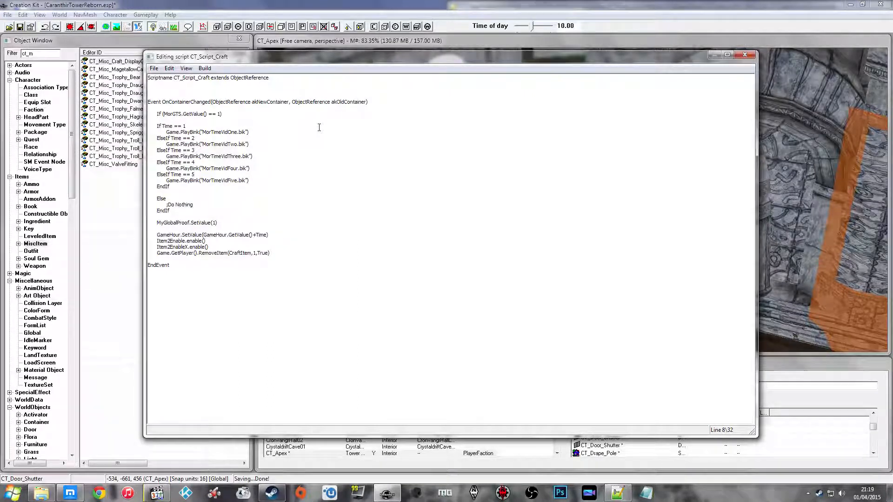
pyautogui.press('Up')
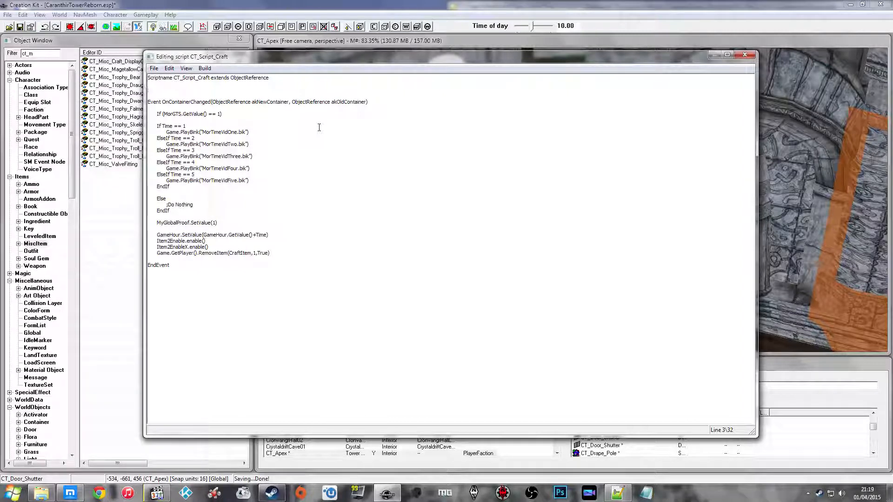
pyautogui.click(215, 133)
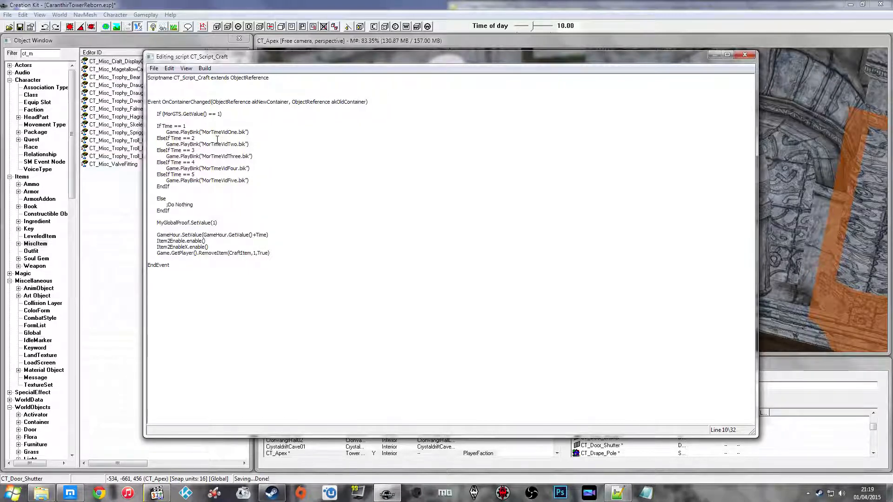
pyautogui.click(195, 149)
pyautogui.click(203, 157)
pyautogui.click(237, 114)
pyautogui.click(155, 125)
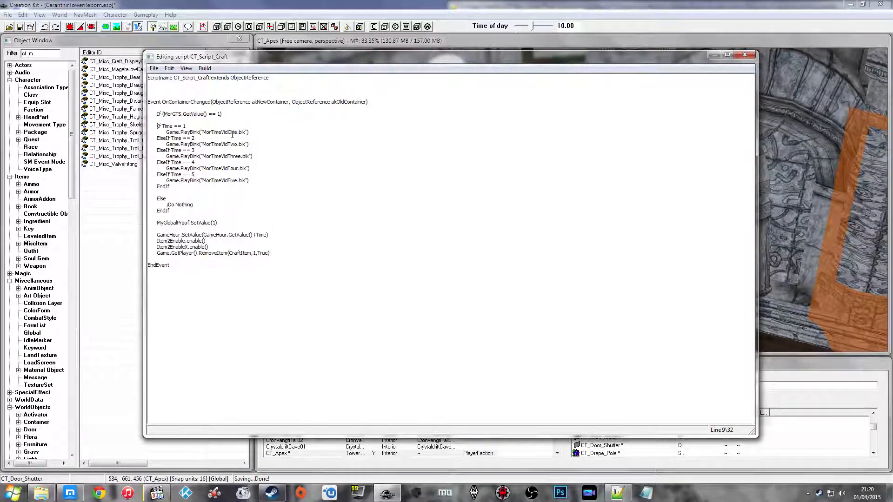
pyautogui.click(251, 133)
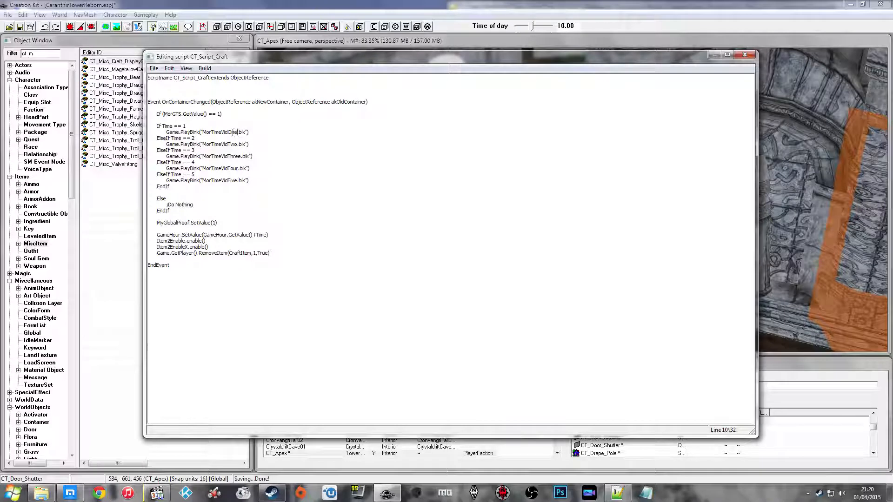
pyautogui.moveTo(167, 133); pyautogui.dragTo(258, 137)
pyautogui.click(264, 133)
pyautogui.click(233, 134)
pyautogui.click(191, 191)
pyautogui.click(240, 189)
pyautogui.click(222, 208)
# Declare "GlobalVariable Property CT_Global_TS Auto" above the OnContainerChanged event
pyautogui.click(156, 109)
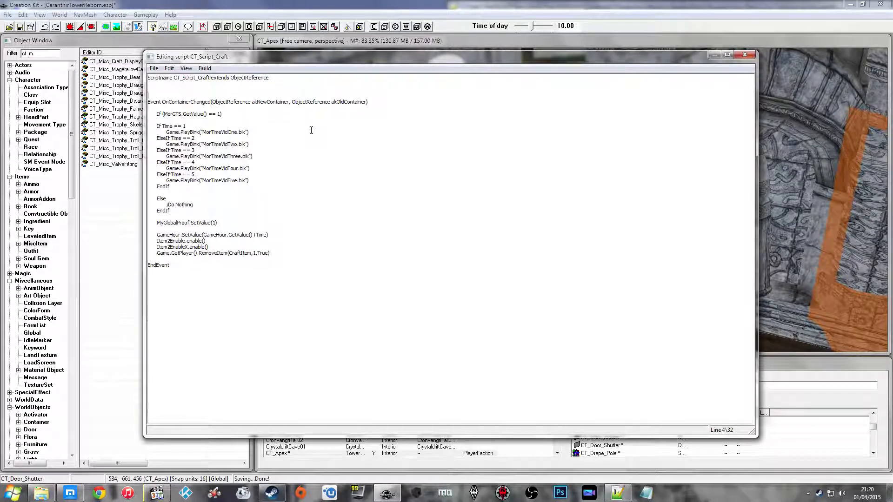
pyautogui.write('GlobalVariable')
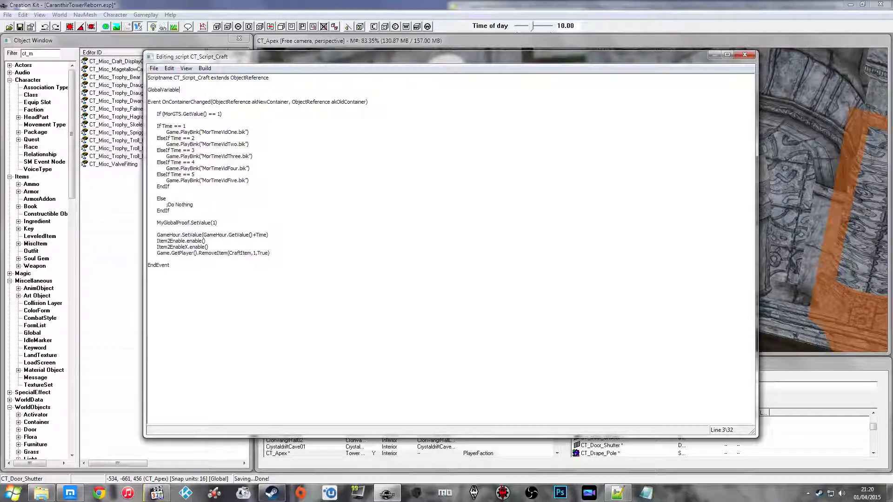
pyautogui.write(' Property ')
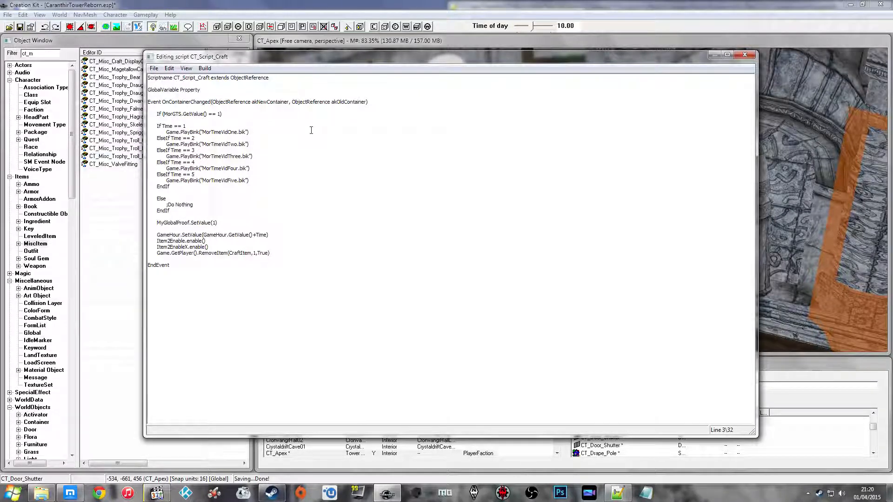
pyautogui.write('CT_Global_')
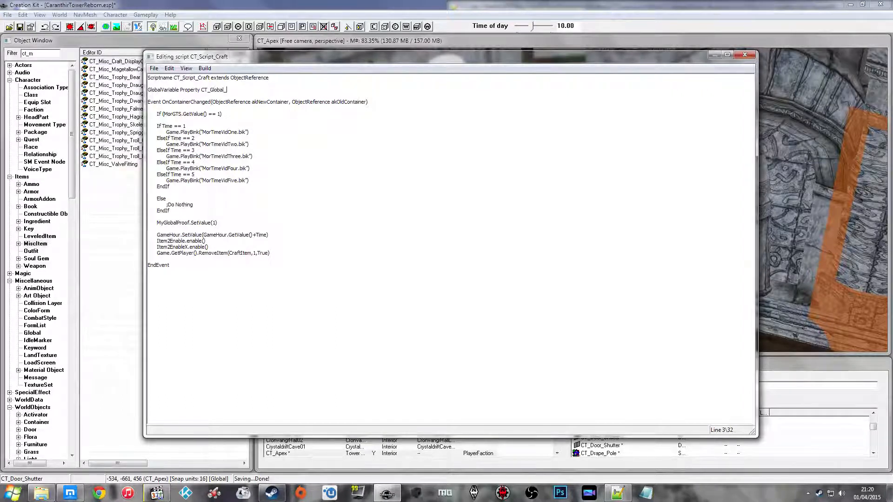
pyautogui.write('TS Auto')
# Collapse the Character and Items categories of the object tree and list the Global objects under Miscellaneous
pyautogui.doubleClick(22, 176)
pyautogui.click(9, 80)
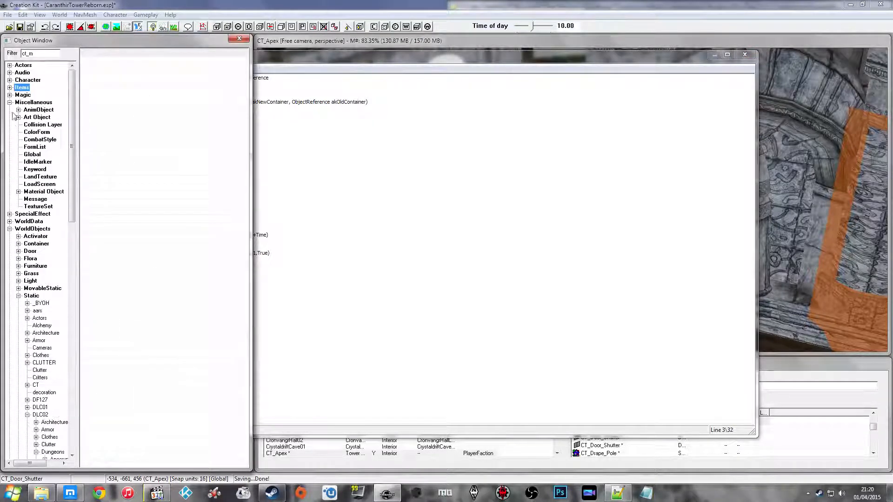
pyautogui.click(35, 147)
pyautogui.click(10, 102)
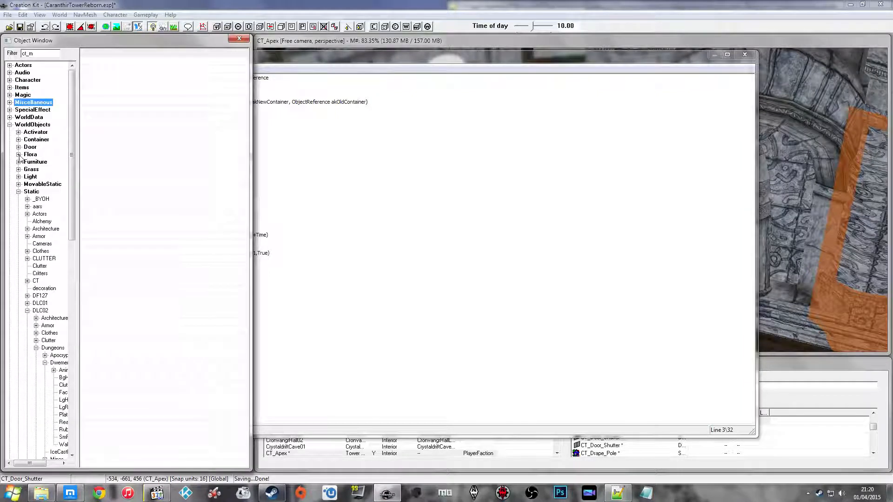
pyautogui.click(9, 102)
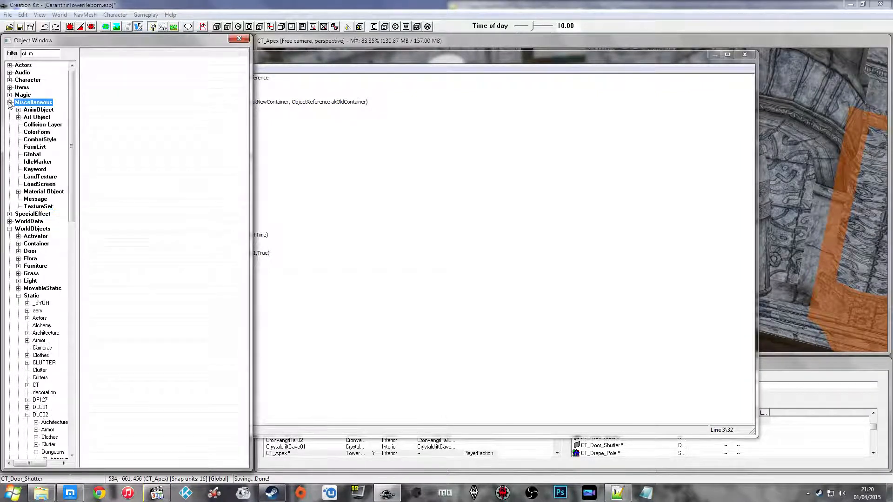
pyautogui.click(37, 147)
pyautogui.click(33, 155)
# Create a new global variable with ID CT_Global_TS, type Short and value 0
pyautogui.rightClick(178, 158)
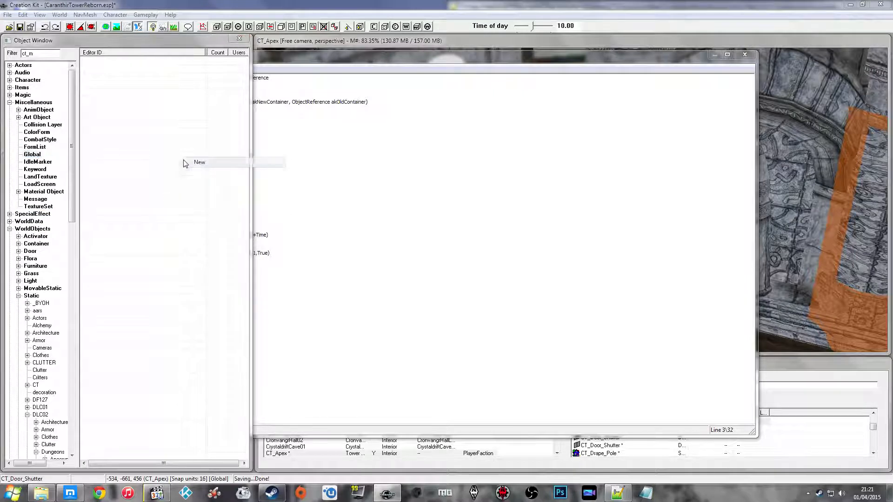
pyautogui.click(188, 160)
pyautogui.write('CT_')
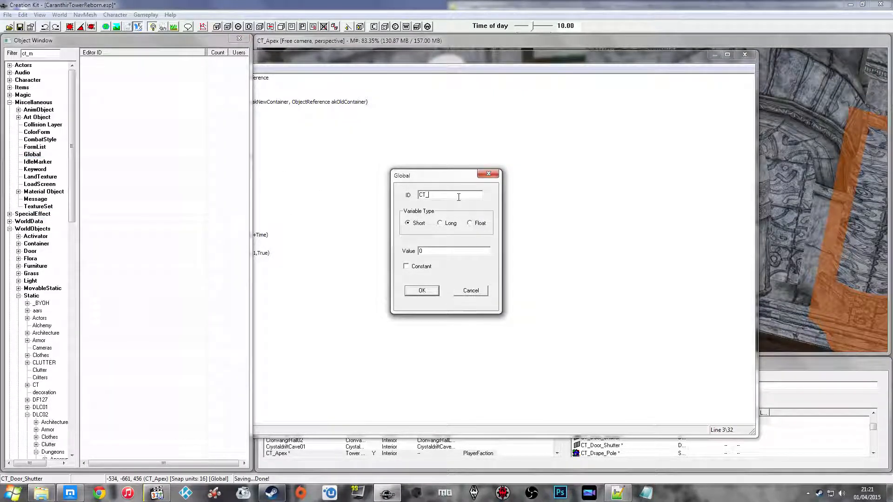
pyautogui.write('Global_TS')
pyautogui.moveTo(443, 179); pyautogui.dragTo(283, 219)
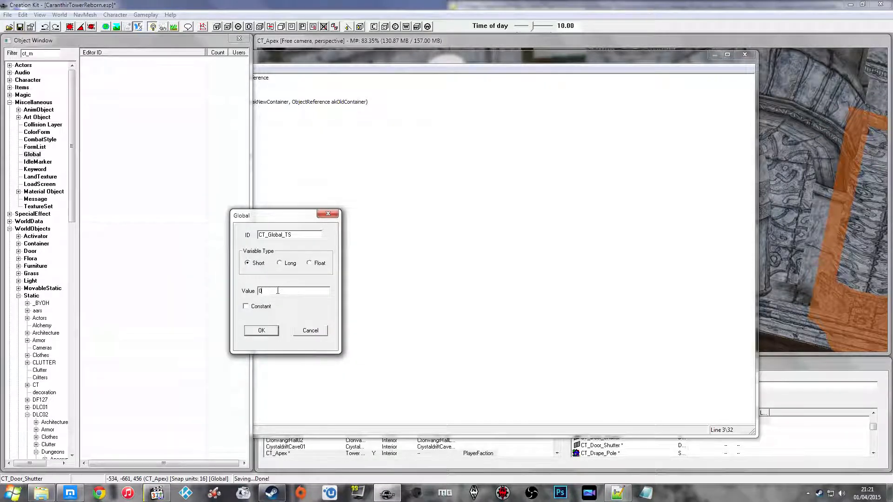
pyautogui.write('1')
pyautogui.press('BackSpace')
pyautogui.write('0')
pyautogui.click(268, 334)
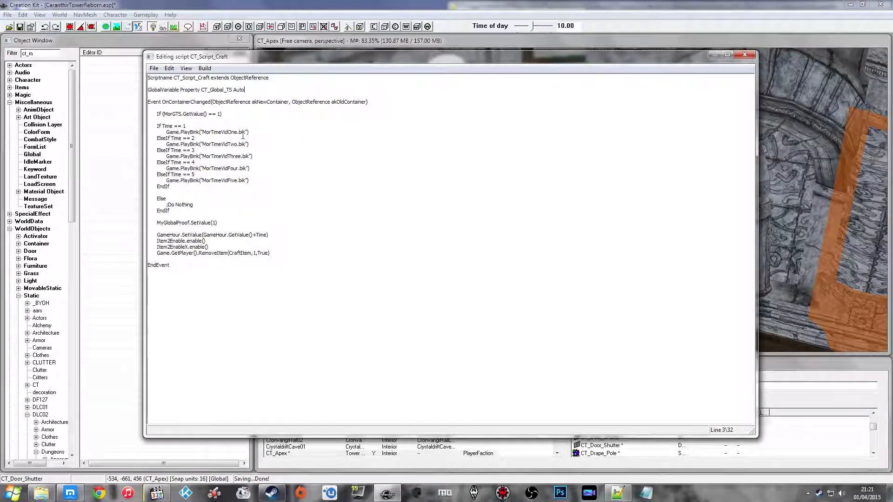
# Review the script from the MorGTS.GetValue() condition through the nested Time checks and their PlayBink calls
pyautogui.click(220, 113)
pyautogui.press('Down')
pyautogui.press('Down')
pyautogui.press('Down')
pyautogui.press('Down')
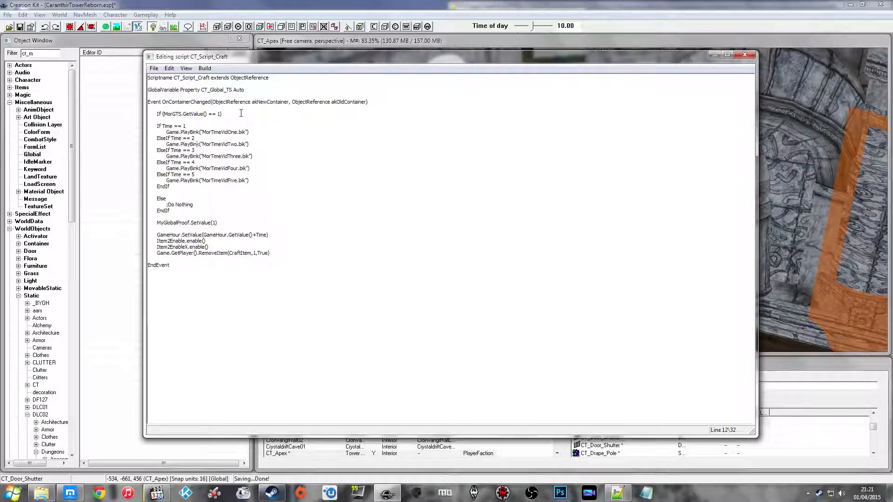
pyautogui.press('Down')
pyautogui.press('Down')
pyautogui.press('Down')
pyautogui.press('Down')
pyautogui.press('Up')
pyautogui.press('Up')
pyautogui.press('Up')
pyautogui.press('Up')
pyautogui.press('Up')
pyautogui.press('Up')
pyautogui.press('Up')
pyautogui.press('Up')
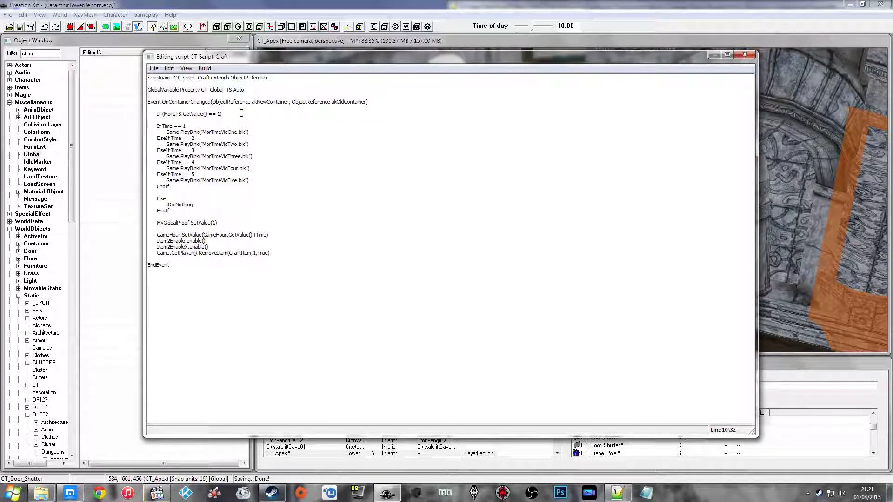
# Replace MorGTS with CT_Global_TS in the GetValue() condition of the OnContainerChanged event
pyautogui.click(200, 204)
pyautogui.click(183, 241)
pyautogui.click(151, 113)
pyautogui.press('Delete')
pyautogui.press('Delete')
pyautogui.press('Delete')
pyautogui.press('Delete')
pyautogui.press('Delete')
pyautogui.press('Delete')
pyautogui.write('CT_Global_TS')
pyautogui.press('Right')
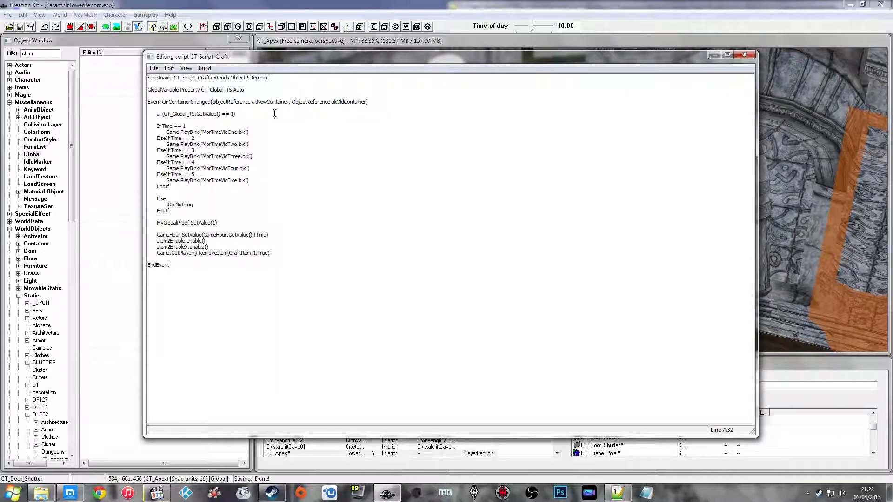
# Add an empty TS() function, closed by EndFunction, below the OnContainerChanged event
pyautogui.press('Down')
pyautogui.press('Down')
pyautogui.press('Left')
pyautogui.press('Left')
pyautogui.click(234, 283)
pyautogui.press('Return')
pyautogui.write('Function')
pyautogui.write('TS()')
pyautogui.press('Return')
pyautogui.press('Return')
pyautogui.write('EndFunction')
pyautogui.press('Return')
pyautogui.press('Return')
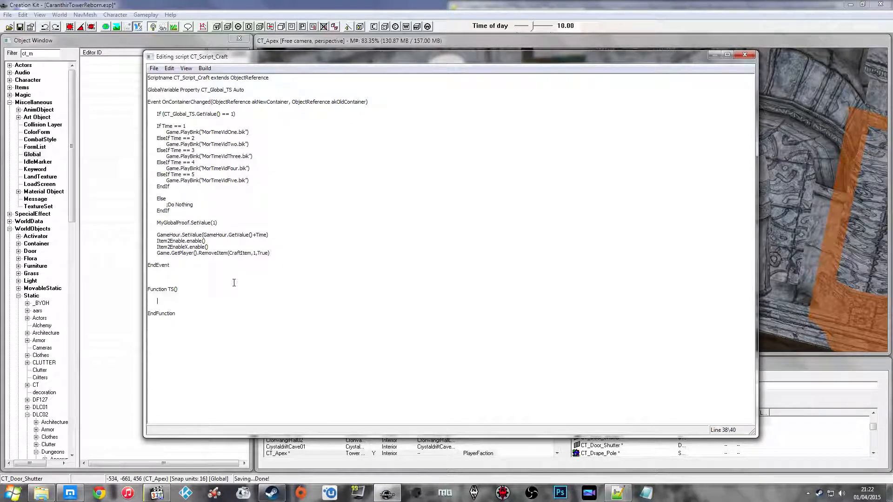
# Move the Time checks with their PlayBink calls from the OnContainerChanged event into the TS() function
pyautogui.moveTo(169, 187); pyautogui.dragTo(173, 303)
pyautogui.click(210, 285)
pyautogui.click(205, 246)
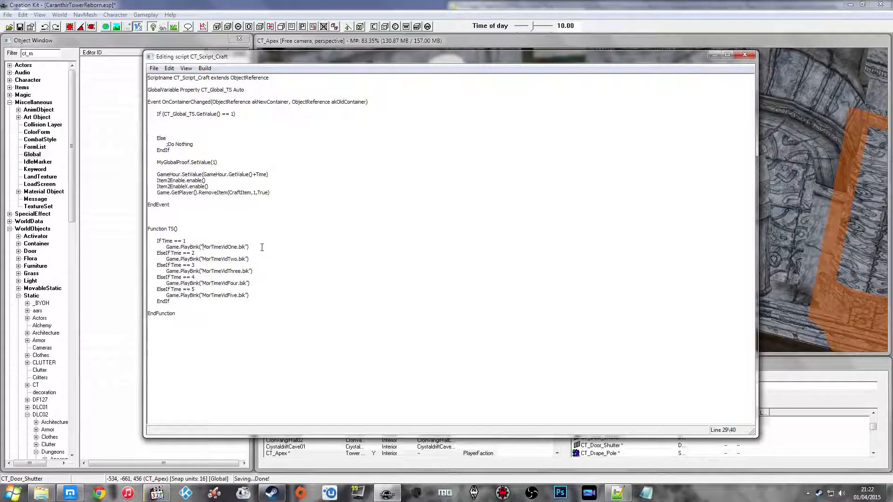
# Rename the videos in the first two PlayBink calls to CTTimeVidOne.bik and CTTimeVidTwo.bik
pyautogui.press('Delete')
pyautogui.press('Delete')
pyautogui.press('Delete')
pyautogui.write('CT')
pyautogui.press('Down')
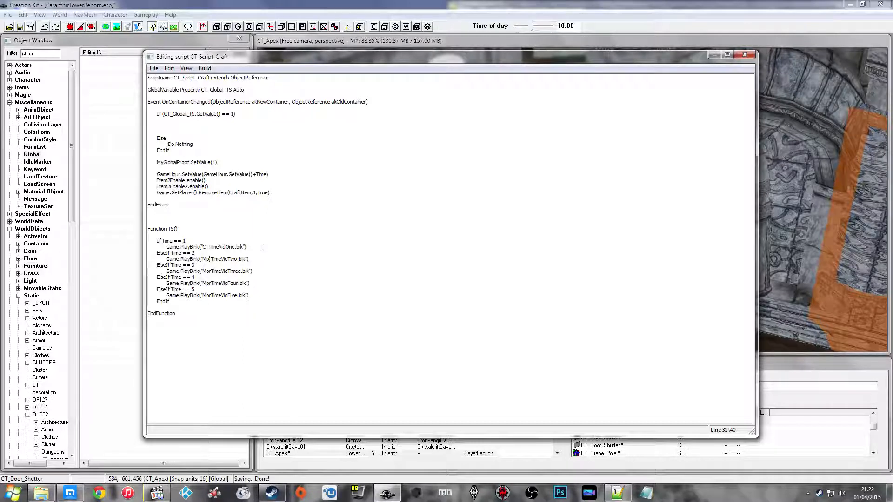
pyautogui.press('BackSpace')
pyautogui.press('BackSpace')
pyautogui.press('BackSpace')
pyautogui.write('CT')
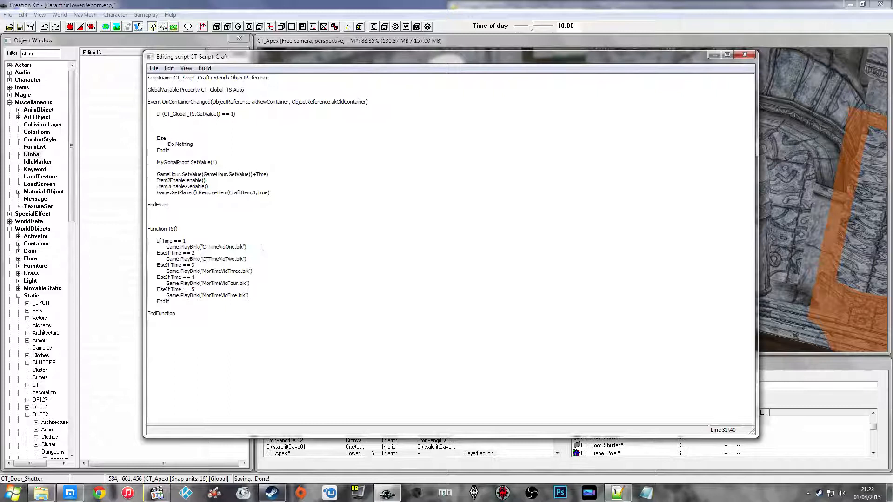
# Rename the videos for Time 3 and 4 to CTTimeVidThree.bik and CTTimeVidFour.bik
pyautogui.press('Right')
pyautogui.press('BackSpace')
pyautogui.press('BackSpace')
pyautogui.press('BackSpace')
pyautogui.write('CT')
pyautogui.press('BackSpace')
pyautogui.press('BackSpace')
pyautogui.press('BackSpace')
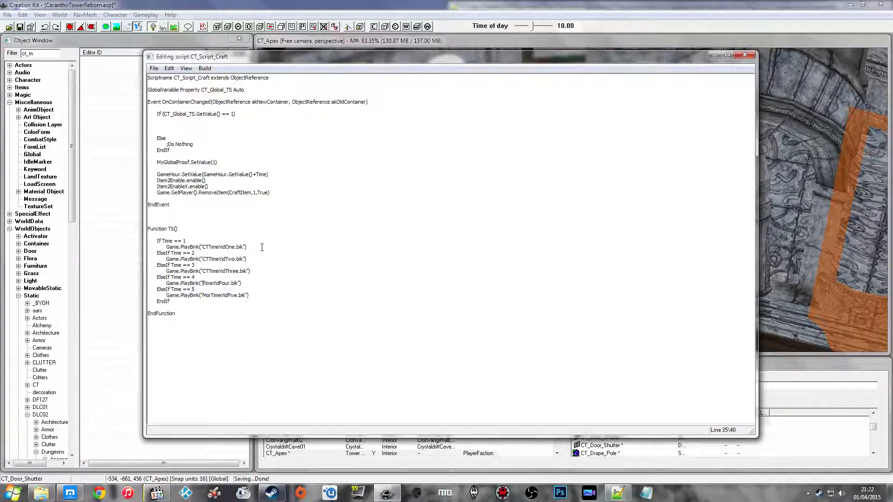
pyautogui.write('CT')
# Rename the video in the last PlayBink call to CTTimeVidFive.bik
pyautogui.press('Right')
pyautogui.press('Right')
pyautogui.press('Right')
pyautogui.press('Right')
pyautogui.press('Right')
pyautogui.press('Right')
pyautogui.press('BackSpace')
pyautogui.press('BackSpace')
pyautogui.press('Delete')
pyautogui.write('CT')
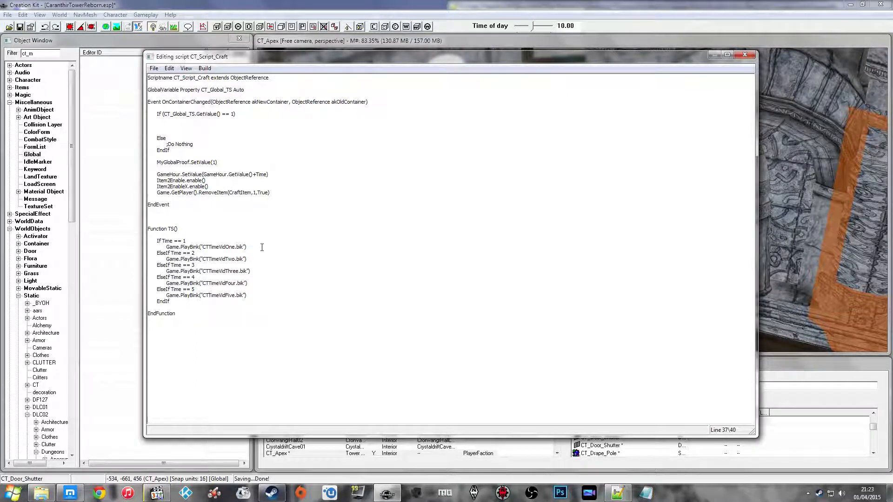
# Add an indented TS() call inside the CT_Global_TS condition of the OnContainerChanged event
pyautogui.press('Up')
pyautogui.press('Up')
pyautogui.press('Up')
pyautogui.press('Up')
pyautogui.press('Up')
pyautogui.press('Up')
pyautogui.press('Up')
pyautogui.press('Up')
pyautogui.press('Up')
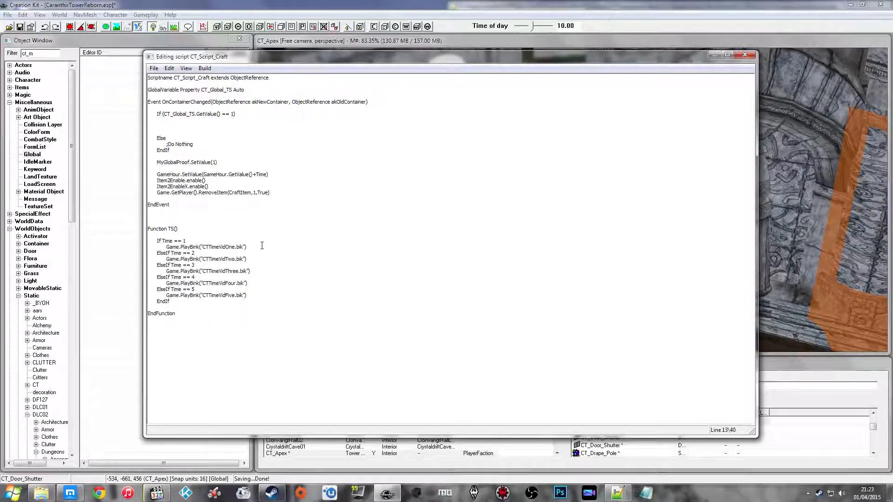
pyautogui.click(195, 125)
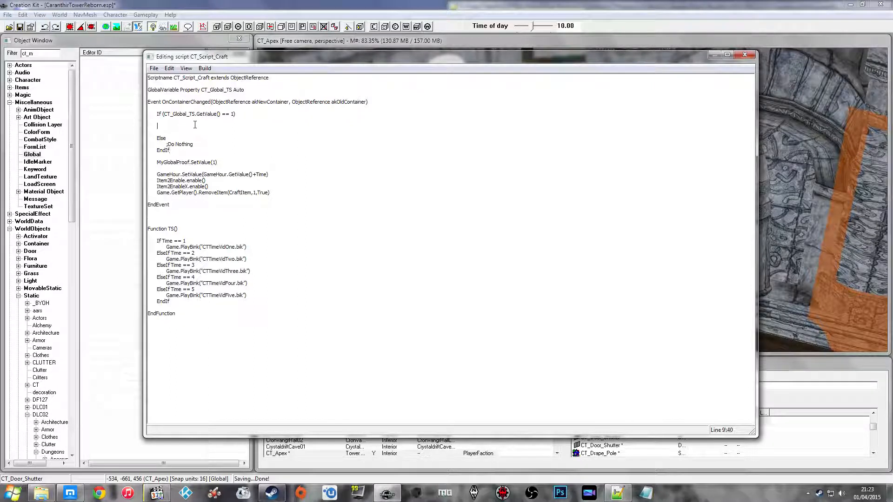
pyautogui.press('Tab')
pyautogui.write('TS()')
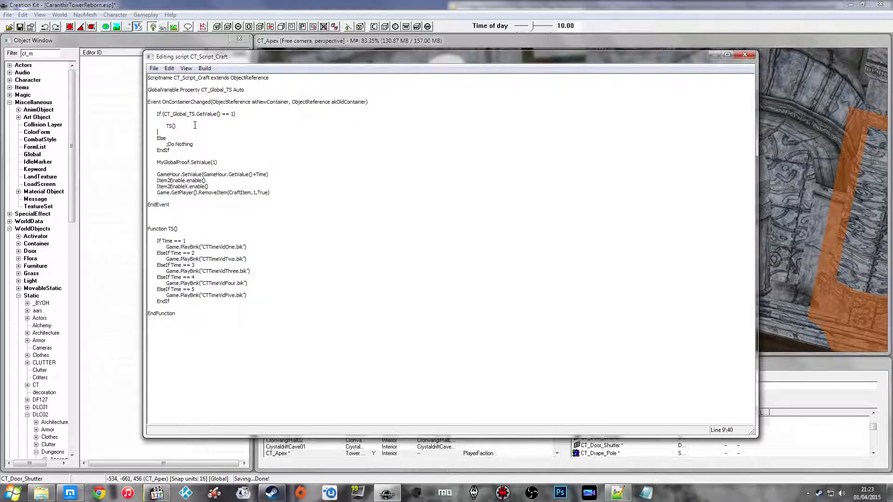
# Remove the blank lines above and below the TS() call in the event
pyautogui.press('Down')
pyautogui.press('Up')
pyautogui.press('Up')
pyautogui.press('BackSpace')
pyautogui.press('Down')
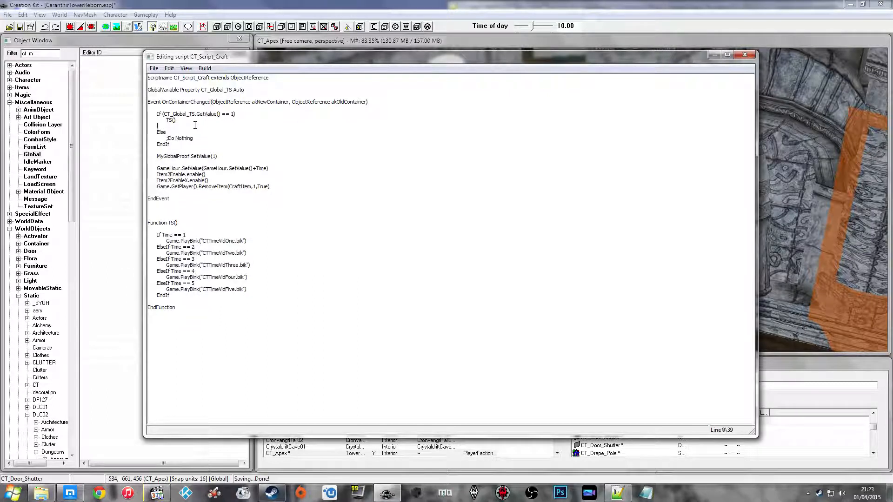
pyautogui.press('BackSpace')
pyautogui.press('BackSpace')
pyautogui.press('Down')
pyautogui.press('Down')
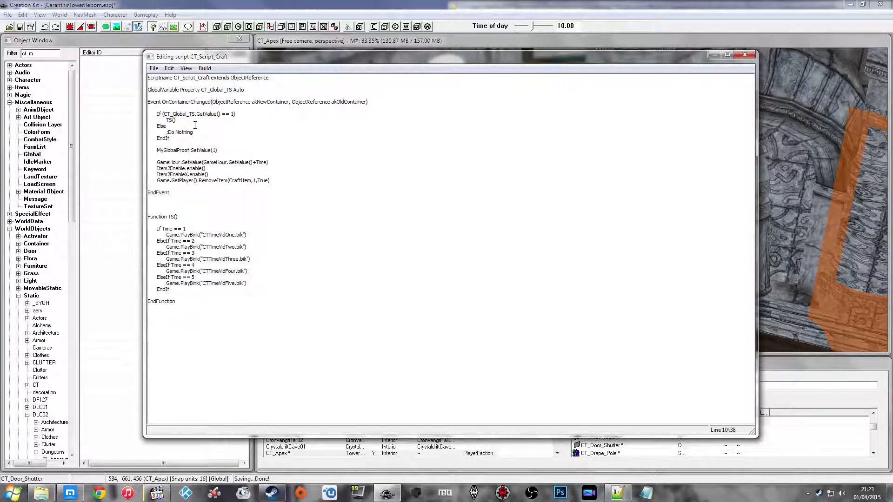
# Delete the Else branch with its ";Do Nothing" comment so EndIf directly follows the TS() call
pyautogui.moveTo(194, 132); pyautogui.dragTo(144, 124)
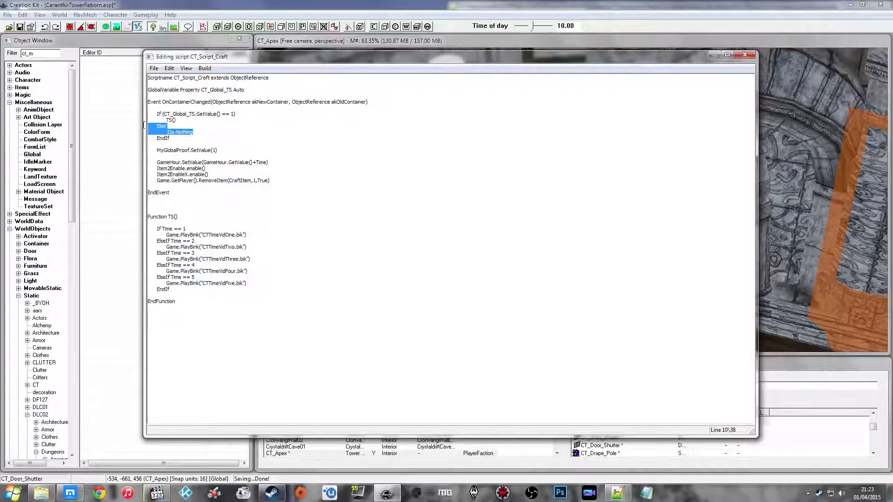
pyautogui.press('Delete')
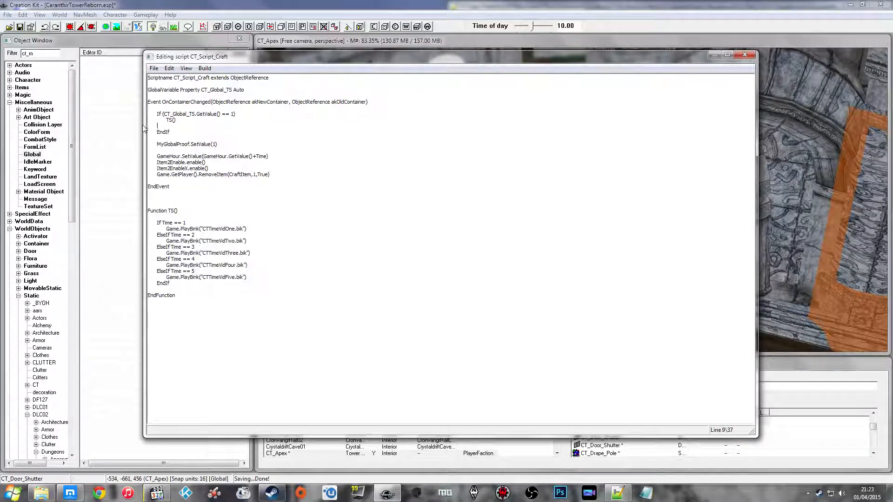
pyautogui.press('Delete')
pyautogui.press('End')
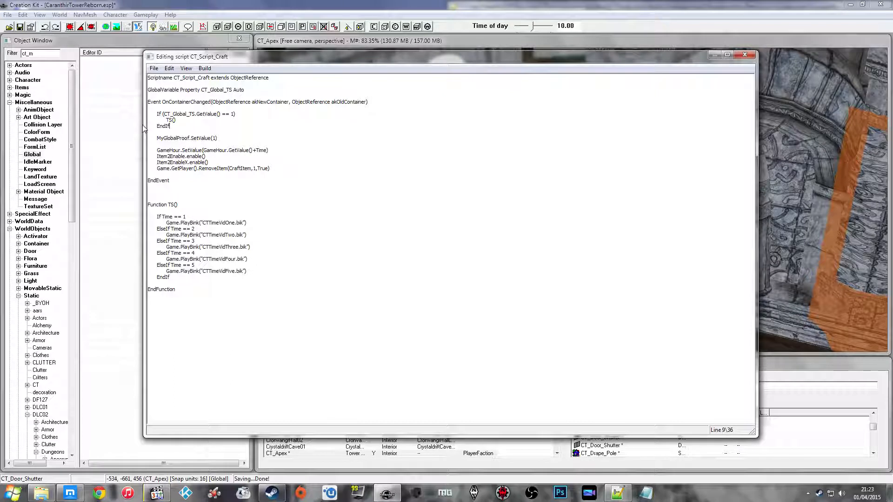
# Delete the MyGlobalProof.SetValue(1) line and its spare blank line from the event
pyautogui.click(224, 138)
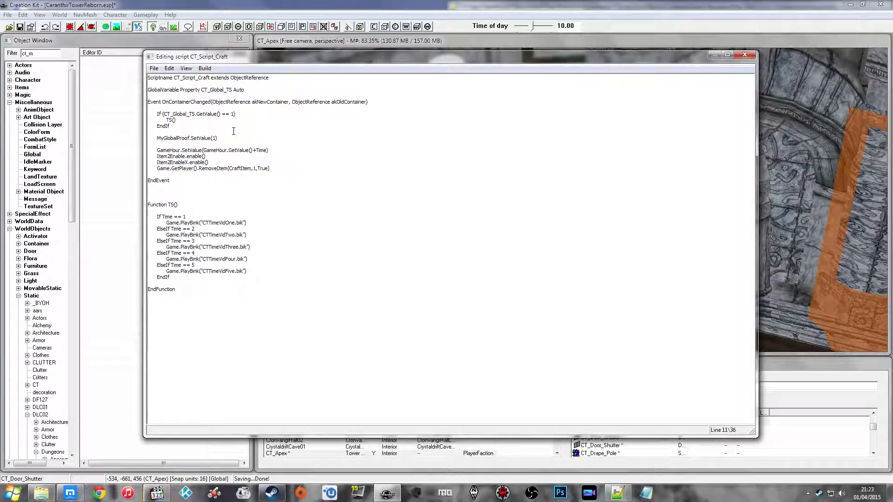
pyautogui.hotkey('shift', 'Home')
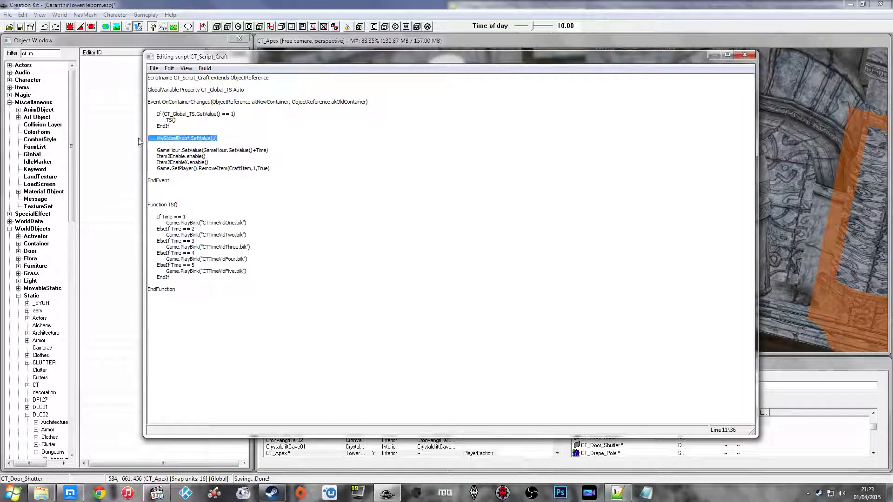
pyautogui.press('BackSpace')
pyautogui.press('BackSpace')
pyautogui.press('Delete')
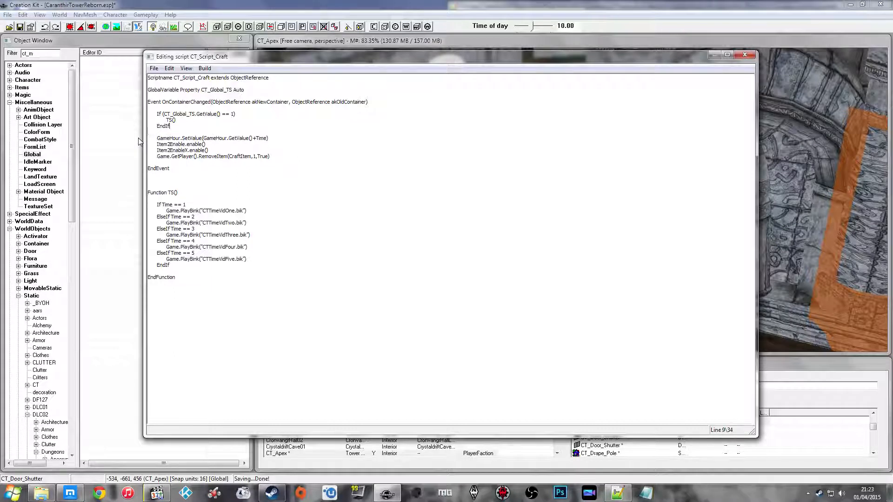
pyautogui.click(195, 137)
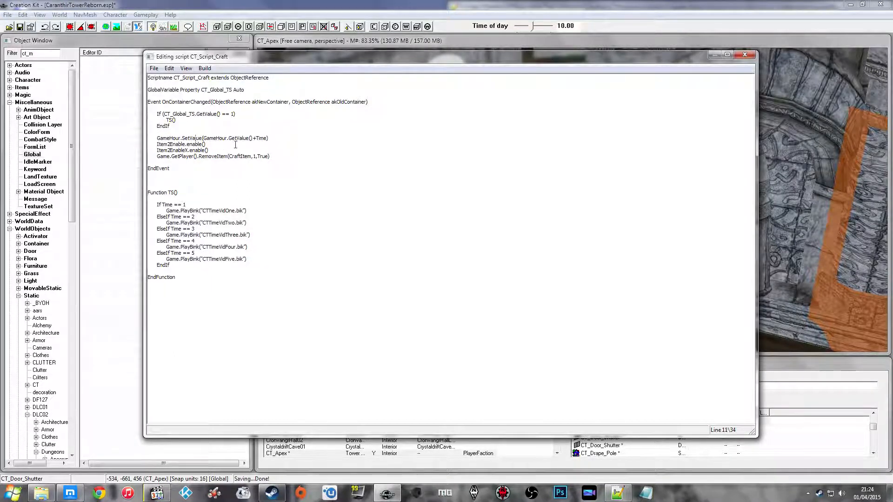
pyautogui.click(210, 122)
pyautogui.press('Down')
pyautogui.click(189, 139)
pyautogui.click(280, 137)
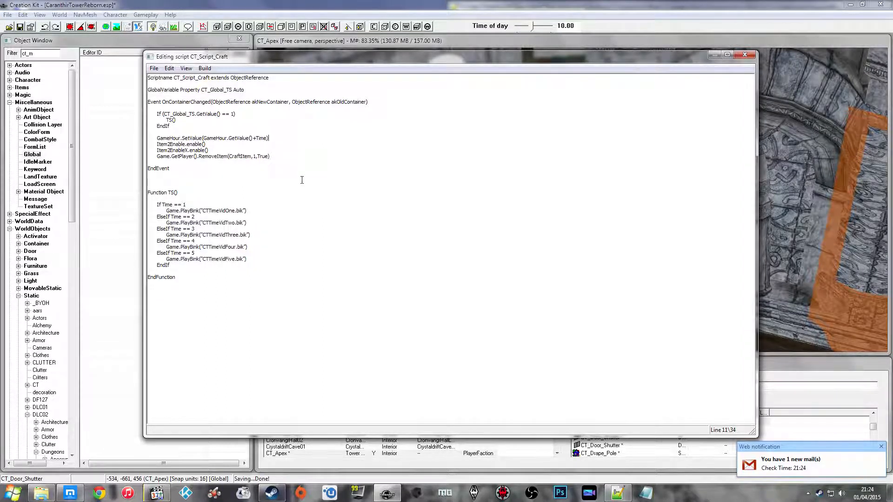
# Check the Time property in MorSCraftItem.psc in Notepad++ and declare "Float Property Time Auto" above the event in CT_Script_Craft
pyautogui.click(617, 492)
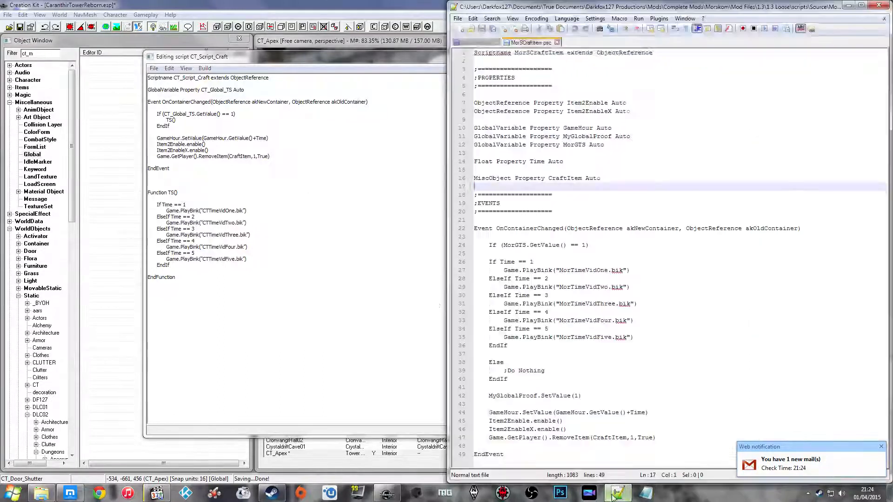
pyautogui.click(572, 161)
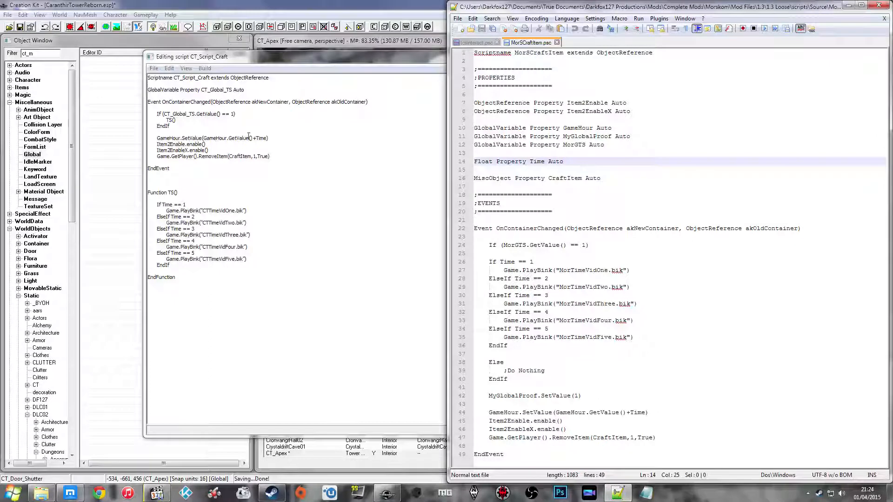
pyautogui.click(186, 109)
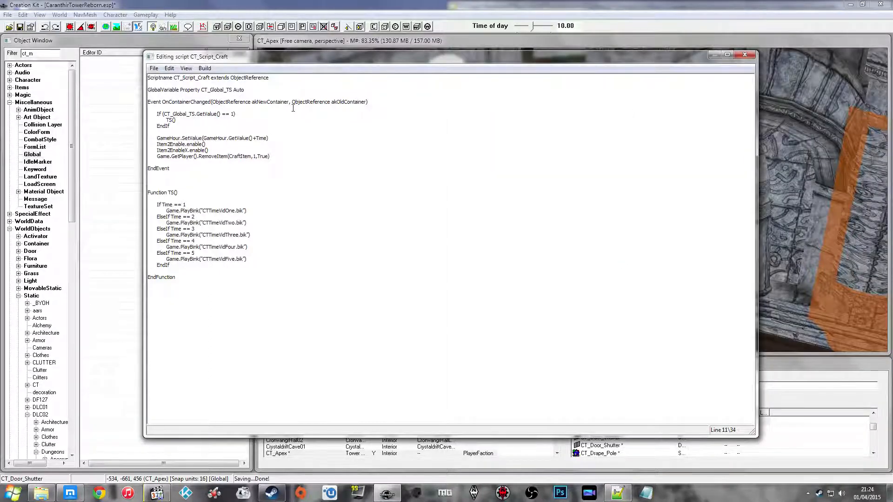
pyautogui.press('Up')
pyautogui.click(221, 95)
pyautogui.press('Return')
pyautogui.press('Return')
pyautogui.press('Up')
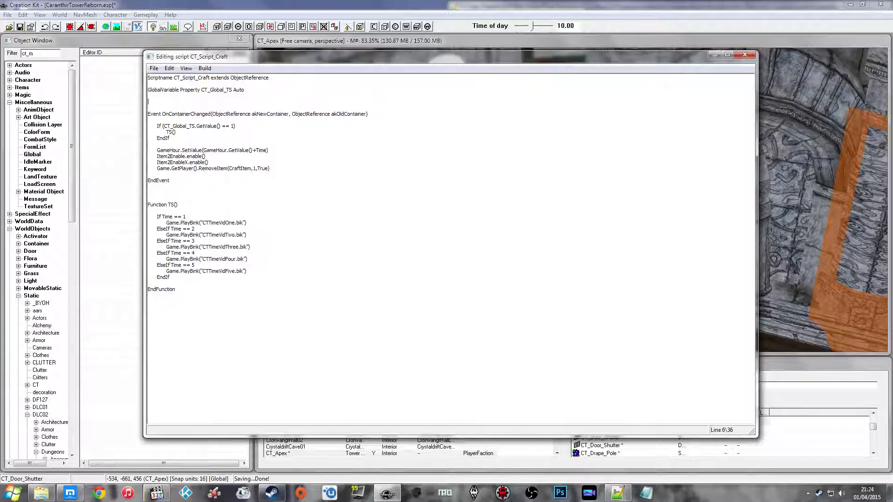
pyautogui.write('Float Property Time Auto')
# Review how the Time property is used in the TS() function's checks and in the GameHour.SetValue line
pyautogui.click(261, 151)
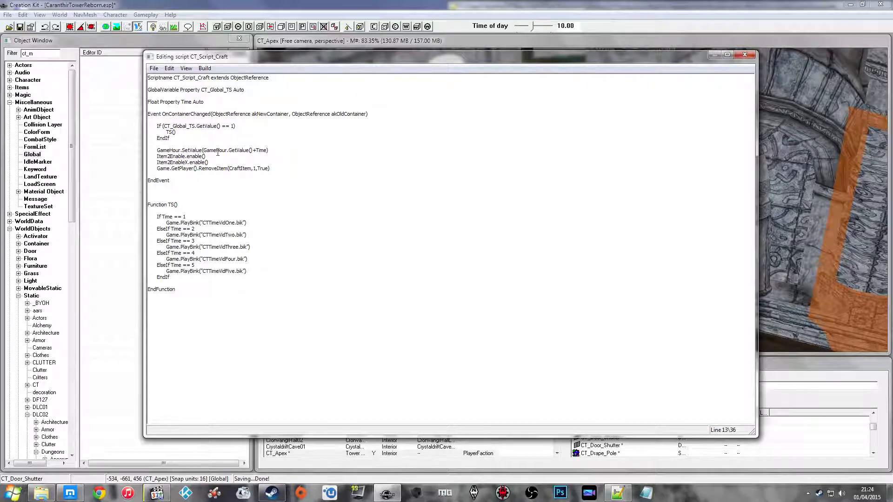
pyautogui.click(219, 229)
pyautogui.click(202, 266)
pyautogui.click(201, 222)
pyautogui.click(196, 96)
pyautogui.click(219, 104)
pyautogui.click(198, 216)
pyautogui.moveTo(198, 223); pyautogui.dragTo(266, 236)
pyautogui.click(208, 250)
pyautogui.click(246, 120)
pyautogui.click(232, 149)
pyautogui.click(274, 150)
# Delete the Item2EnableX.enable() line from the OnContainerChanged event
pyautogui.click(213, 159)
pyautogui.click(213, 156)
pyautogui.click(214, 162)
pyautogui.moveTo(213, 162); pyautogui.dragTo(158, 163)
pyautogui.press('BackSpace')
pyautogui.press('BackSpace')
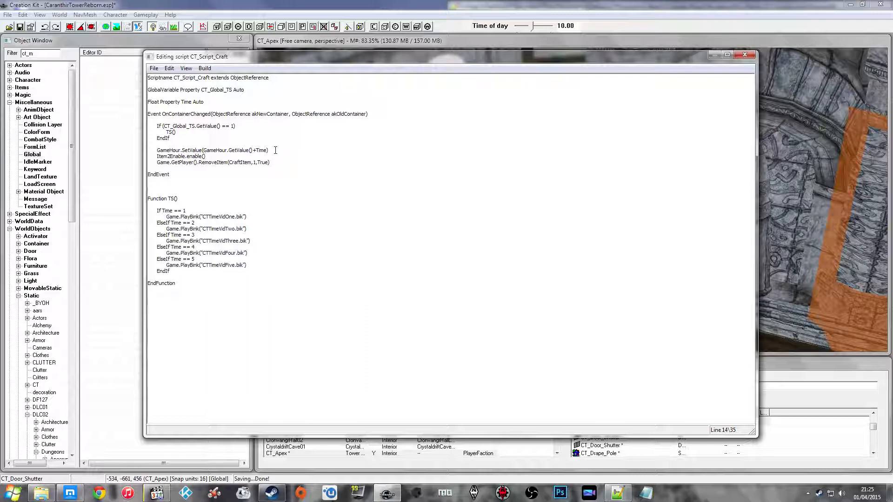
# Declare an Auto ObjectReference property named Item2Enable below the Time property, followed by extra blank lines
pyautogui.press('Up')
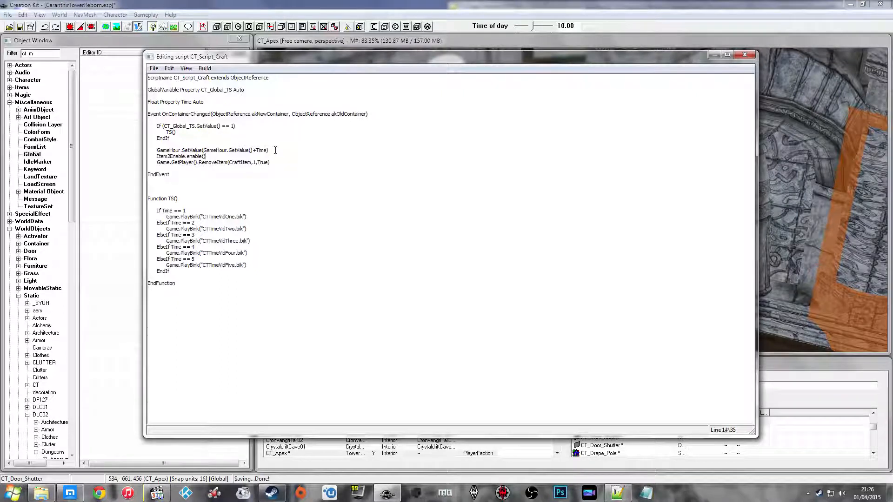
pyautogui.click(276, 150)
pyautogui.click(234, 100)
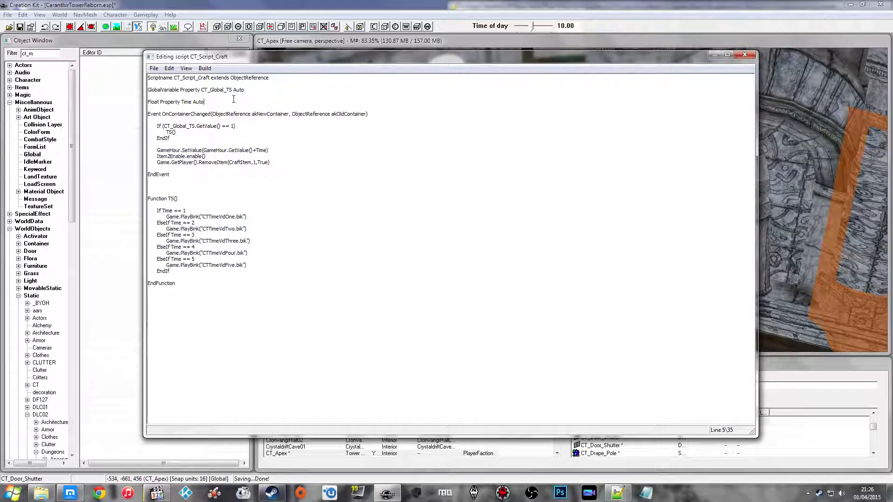
pyautogui.press('Return')
pyautogui.press('Return')
pyautogui.press('Up')
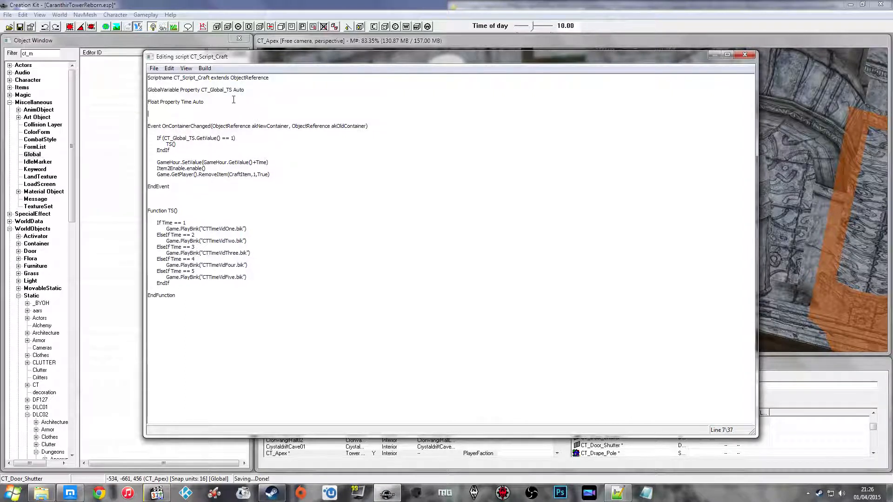
pyautogui.write('ObjectReference Proeprty')
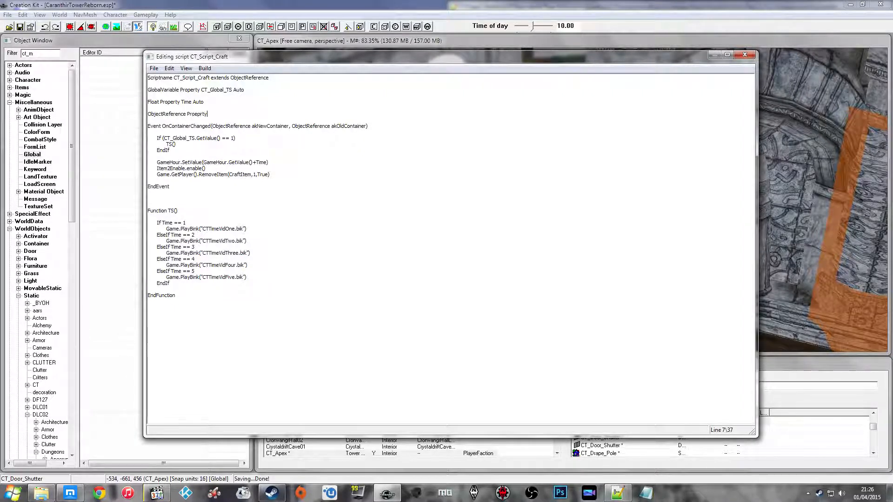
pyautogui.write(' Item2Enable')
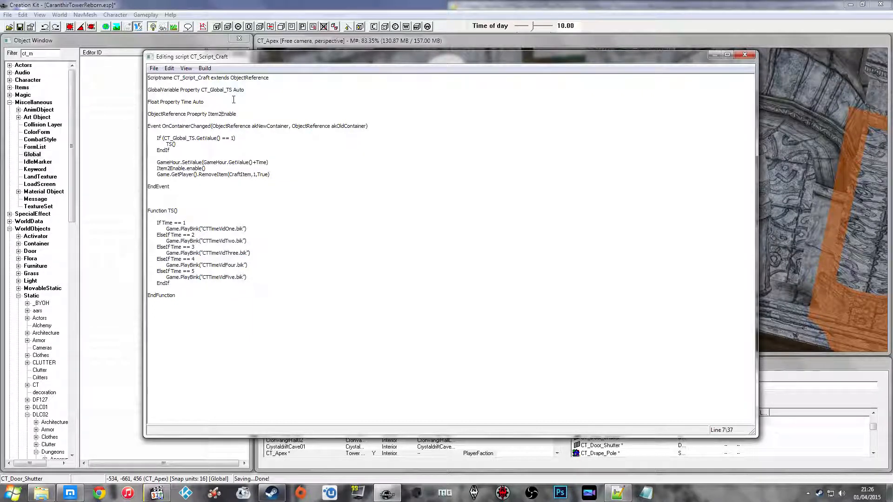
pyautogui.press('Right')
pyautogui.press('Right')
pyautogui.press('Right')
pyautogui.press('Right')
pyautogui.write('Auto')
pyautogui.press('Return')
pyautogui.press('Return')
pyautogui.press('Down')
pyautogui.press('Up')
pyautogui.press('Up')
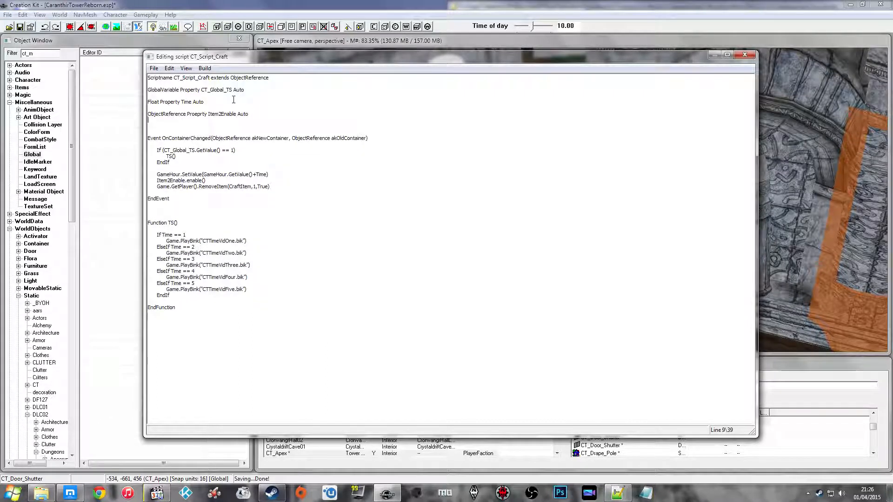
pyautogui.press('Down')
pyautogui.press('Down')
pyautogui.press('Down')
pyautogui.press('Down')
pyautogui.press('Down')
pyautogui.press('Down')
pyautogui.press('Down')
pyautogui.press('Down')
pyautogui.press('Down')
pyautogui.press('Down')
pyautogui.press('Down')
pyautogui.press('Down')
pyautogui.press('Down')
pyautogui.press('Up')
pyautogui.press('Up')
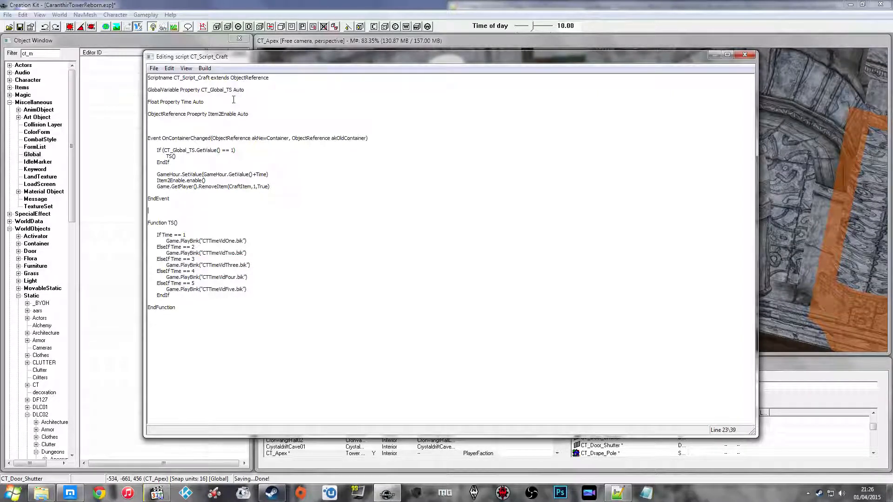
# Remove the blank lines between the CT_Global_TS, Time and Item2Enable property declarations so they sit on consecutive lines
pyautogui.press('Up')
pyautogui.press('Up')
pyautogui.press('Up')
pyautogui.press('Up')
pyautogui.press('Up')
pyautogui.press('Up')
pyautogui.press('Up')
pyautogui.press('Up')
pyautogui.press('Up')
pyautogui.press('Up')
pyautogui.press('Up')
pyautogui.press('Up')
pyautogui.press('Up')
pyautogui.press('Up')
pyautogui.press('Up')
pyautogui.press('BackSpace')
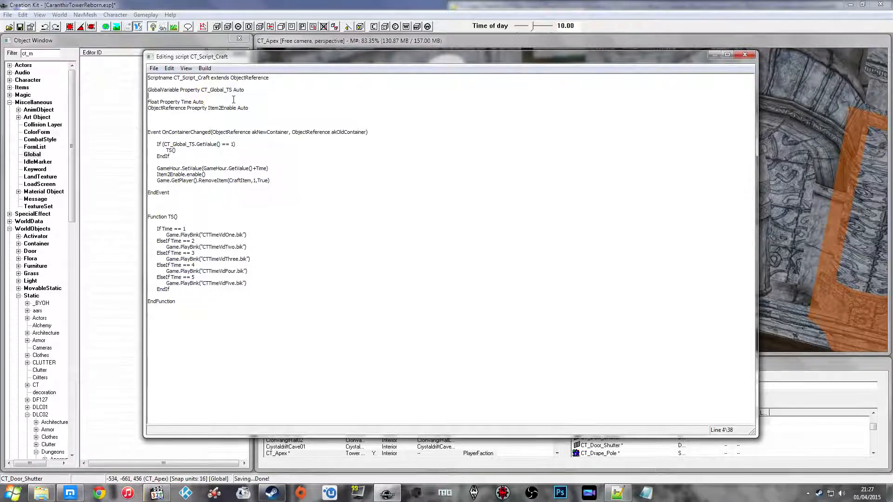
pyautogui.press('Up')
pyautogui.press('BackSpace')
pyautogui.press('Down')
pyautogui.press('Down')
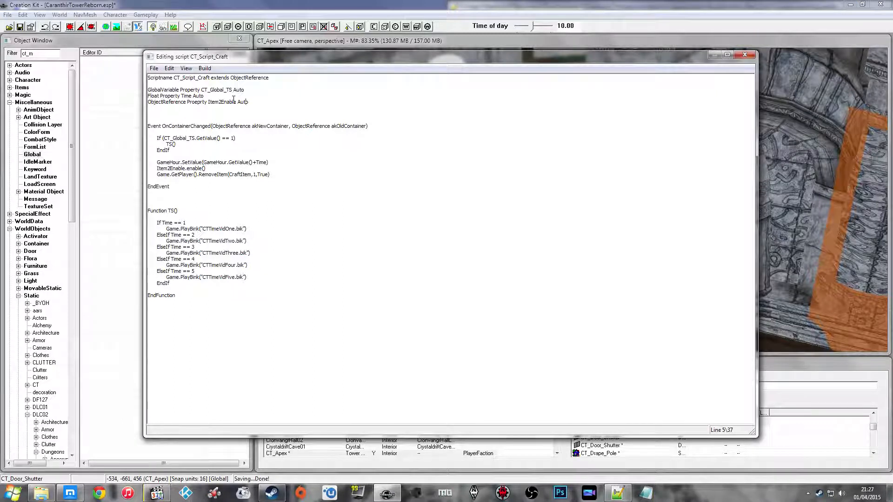
# Correct the misspelled "Proeprty" to "Property" in the Item2Enable declaration
pyautogui.press('Left')
pyautogui.press('Left')
pyautogui.press('Left')
pyautogui.press('Left')
pyautogui.press('Left')
pyautogui.press('Left')
pyautogui.press('Left')
pyautogui.press('Left')
pyautogui.press('Left')
pyautogui.press('Left')
pyautogui.press('Left')
pyautogui.press('Left')
pyautogui.press('Left')
pyautogui.press('Left')
pyautogui.press('BackSpace')
pyautogui.press('BackSpace')
pyautogui.press('BackSpace')
pyautogui.press('BackSpace')
pyautogui.press('BackSpace')
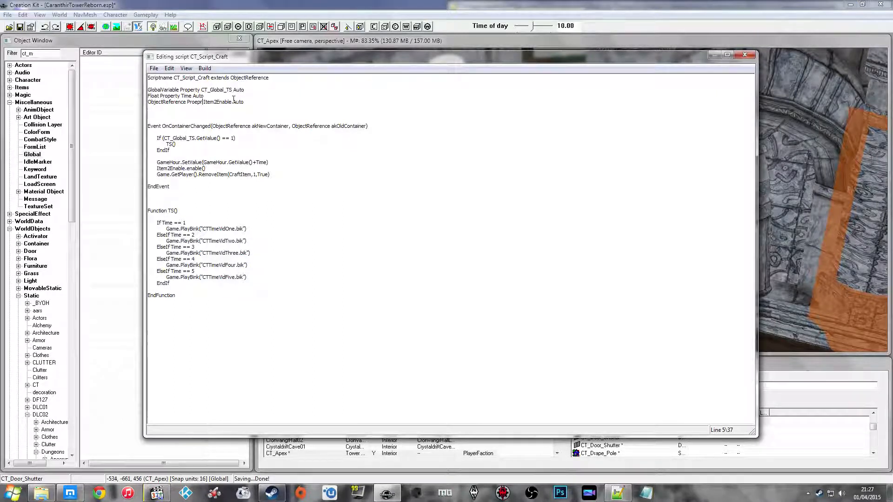
pyautogui.write('perty')
# Declare "MiscObject Property CraftItem Auto" below the Item2Enable property and add another blank line before the event
pyautogui.press('Down')
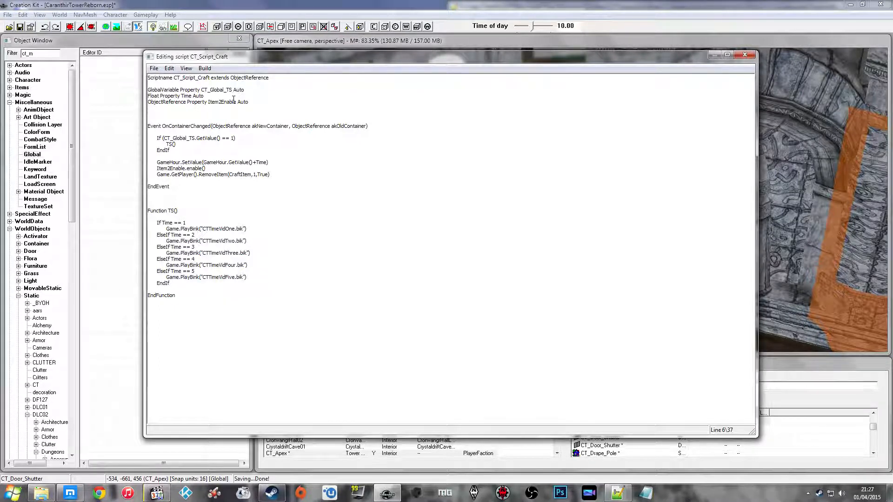
pyautogui.write('MiscObject Property CraftItem Auto')
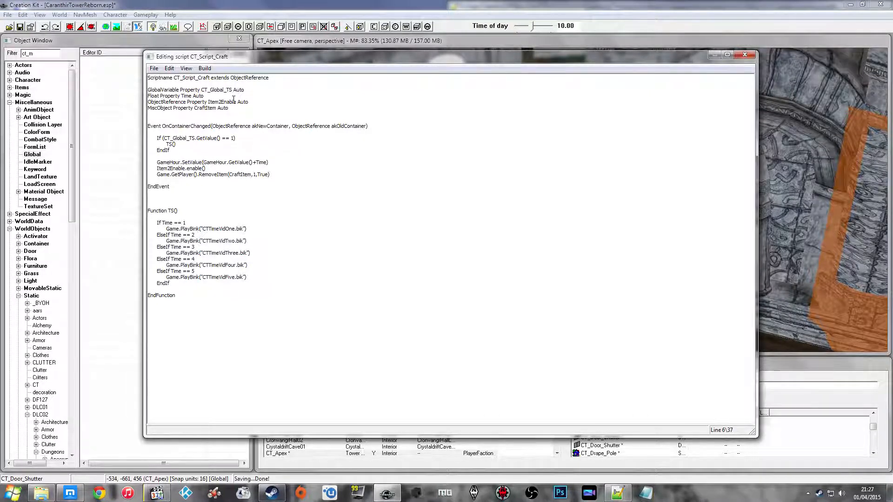
pyautogui.press('Down')
pyautogui.press('Return')
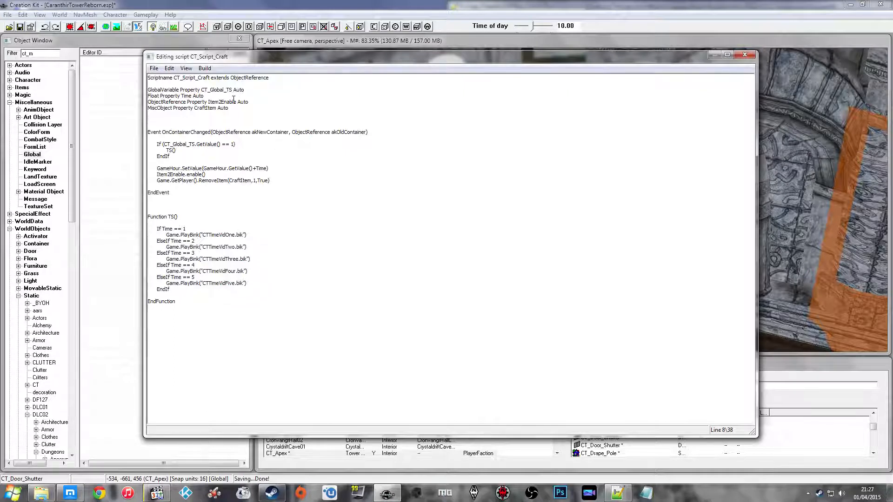
# Add an Else branch with an empty line for its content after the TS() call in the CT_Global_TS check
pyautogui.click(229, 180)
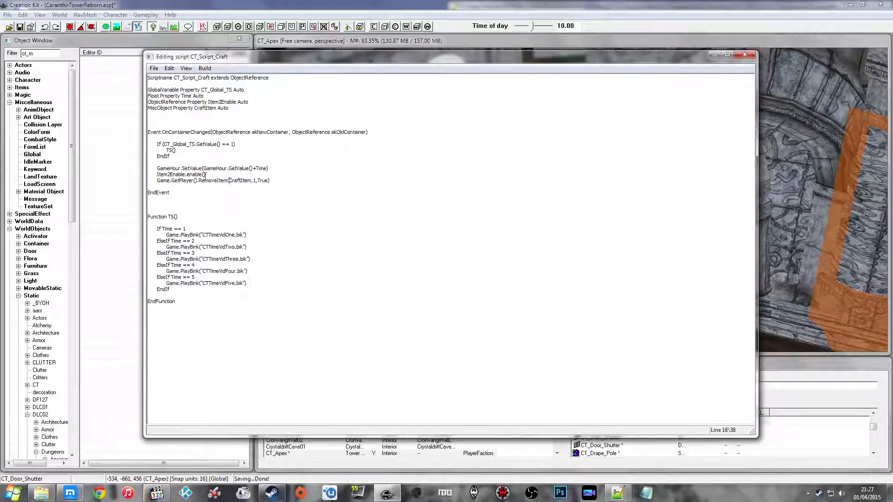
pyautogui.click(188, 150)
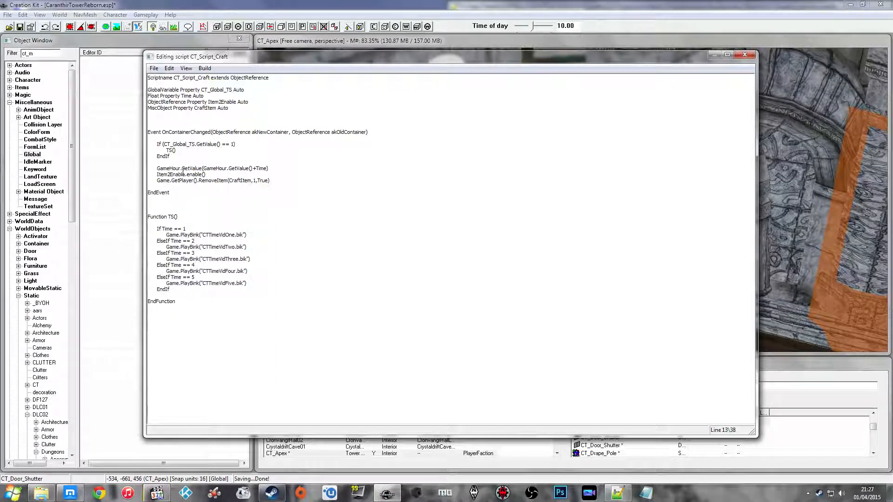
pyautogui.click(281, 168)
pyautogui.click(212, 176)
pyautogui.click(271, 181)
pyautogui.click(208, 175)
pyautogui.press('Up')
pyautogui.press('Up')
pyautogui.press('Return')
pyautogui.write('Else')
pyautogui.press('Return')
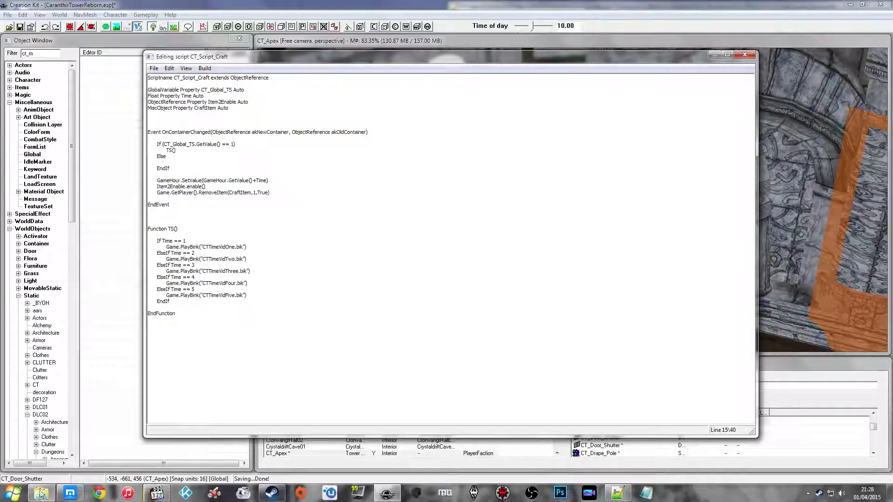
# Switch to the web browser and open the Creation Kit wiki's Papyrus scripting reference in a new tab
pyautogui.click(71, 493)
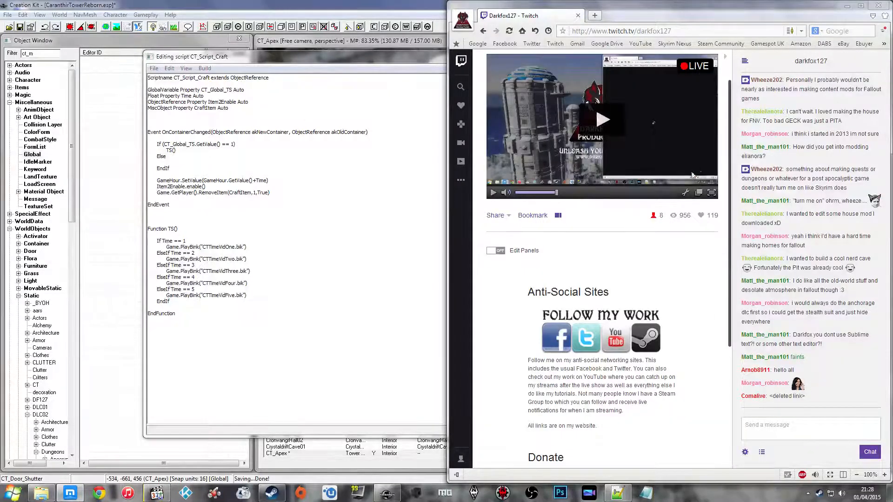
pyautogui.click(596, 16)
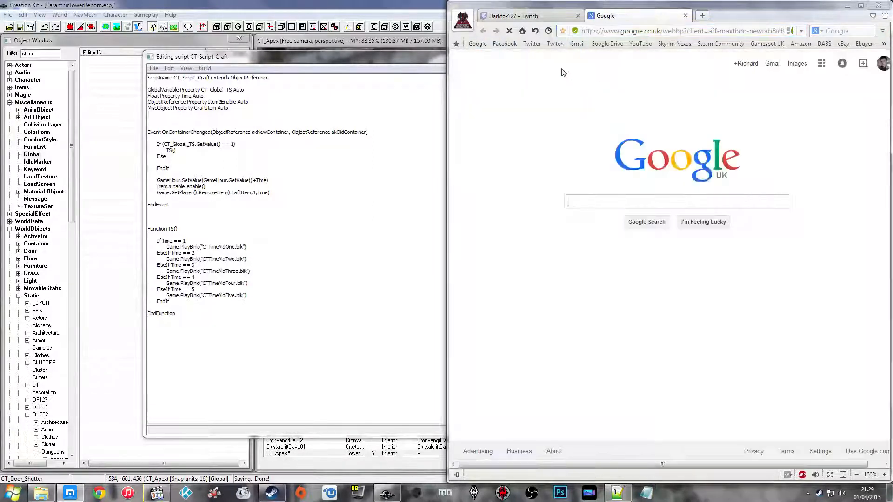
pyautogui.click(884, 43)
pyautogui.click(826, 69)
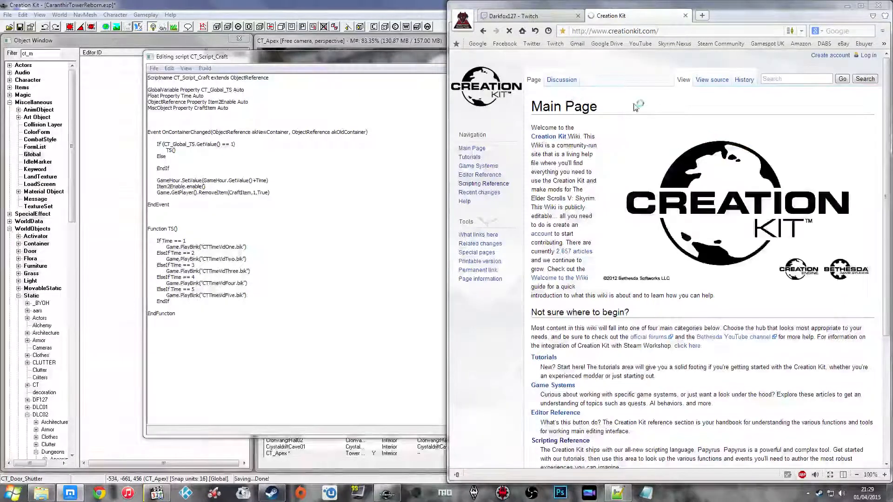
pyautogui.scroll(-5, 608, 233)
pyautogui.scroll(4, 608, 233)
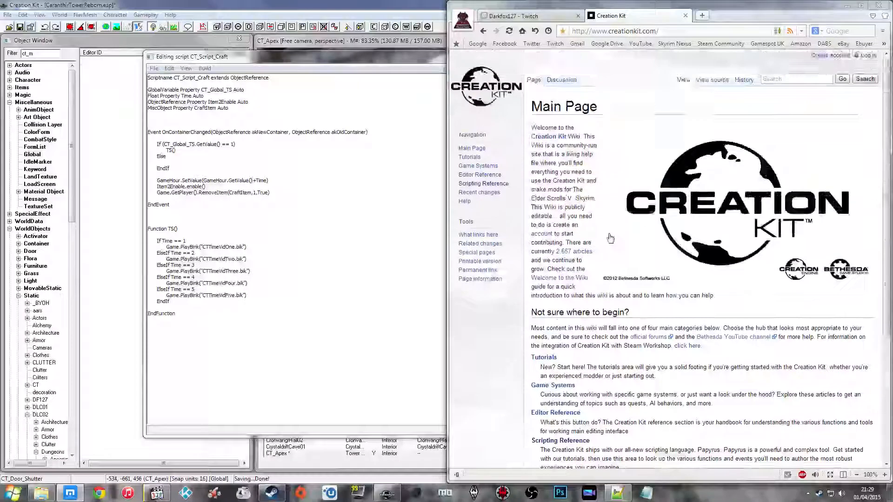
pyautogui.scroll(-1, 608, 233)
pyautogui.click(561, 375)
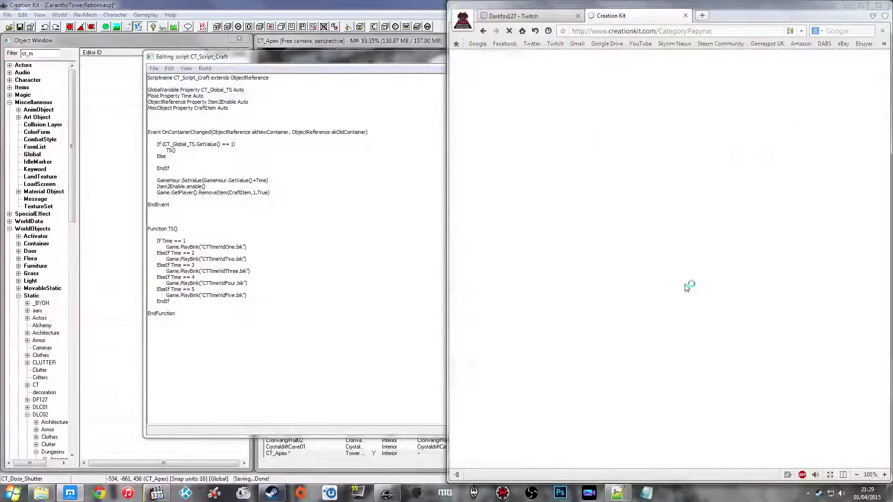
# Search the Papyrus reference page for "fade" and open the FadeOutGame - Game article
pyautogui.hotkey('ctrl', 'f')
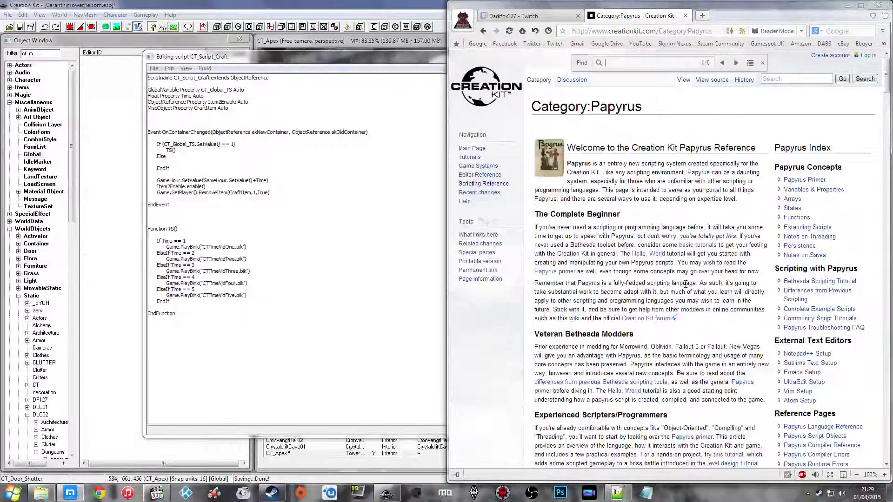
pyautogui.write('fade')
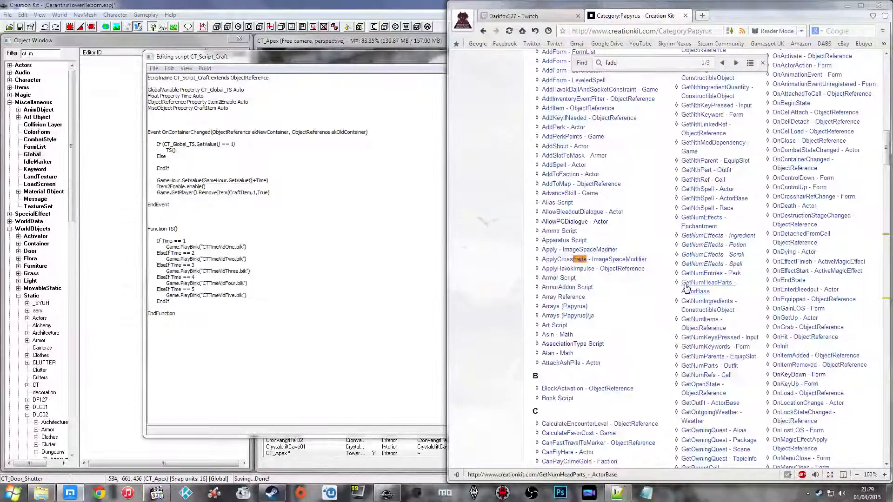
pyautogui.click(736, 63)
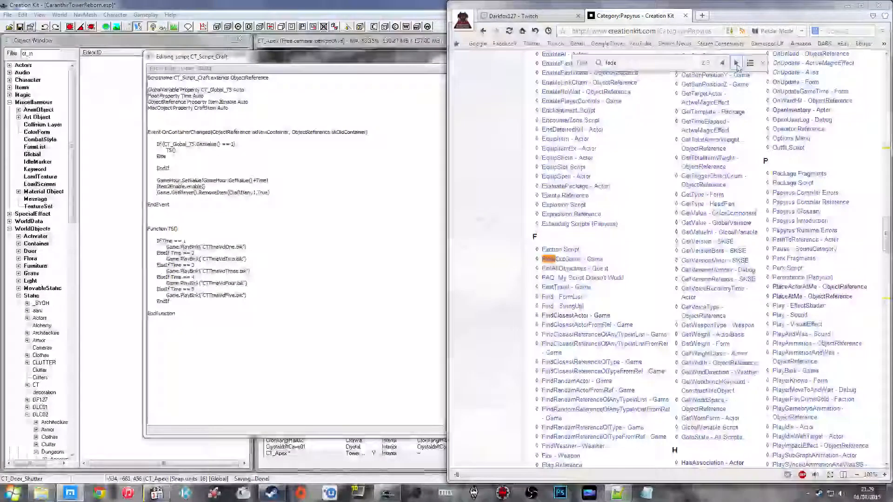
pyautogui.click(587, 259)
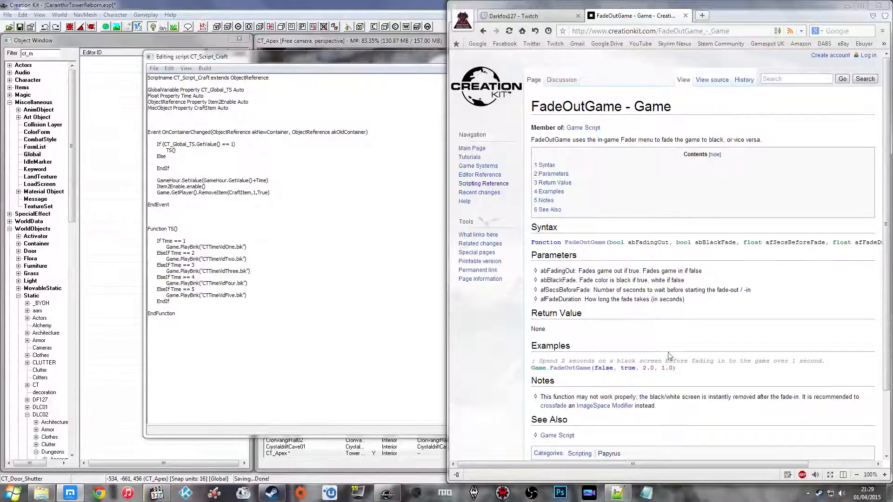
# Copy the example line Game.FadeOutGame(false, true, 2.0, 1.0) from the article into the Else branch of CT_Script_Craft
pyautogui.moveTo(682, 370); pyautogui.dragTo(531, 370)
pyautogui.hotkey('ctrl', 'c')
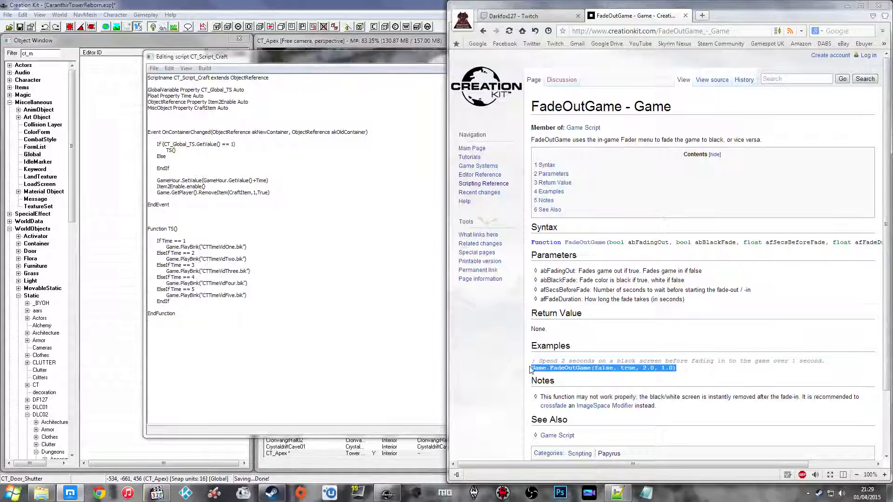
pyautogui.click(697, 374)
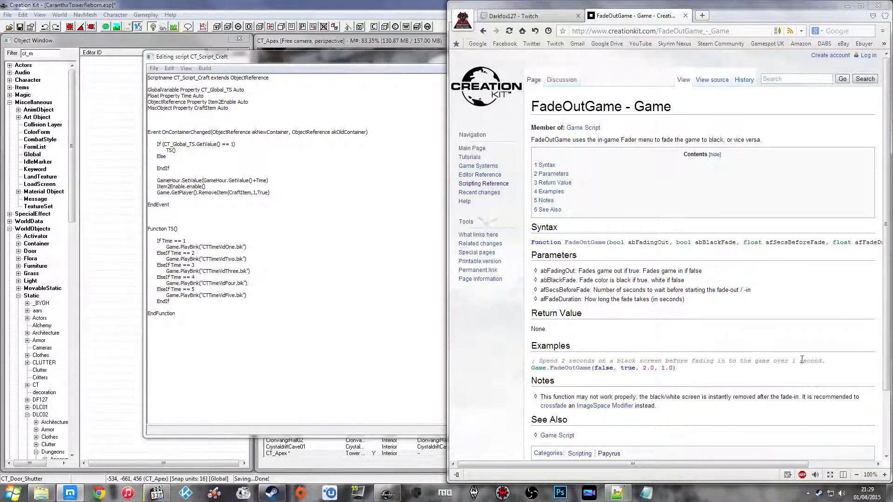
pyautogui.click(358, 284)
pyautogui.hotkey('ctrl', 'v')
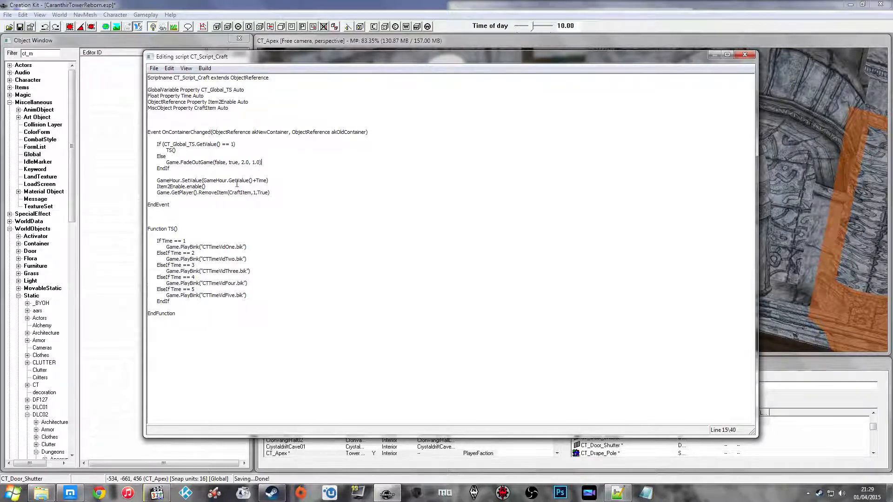
# Try to save and compile CT_Script_Craft, then cancel the save
pyautogui.click(253, 163)
pyautogui.click(276, 182)
pyautogui.hotkey('ctrl', 's')
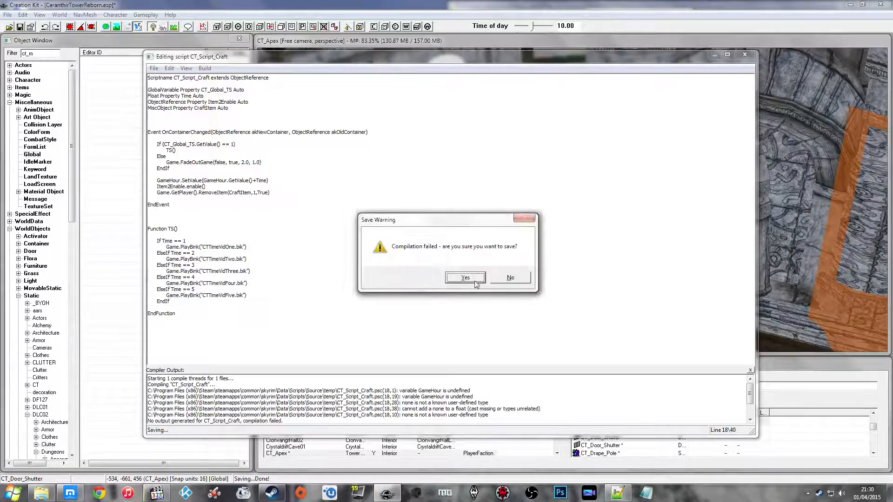
pyautogui.click(511, 278)
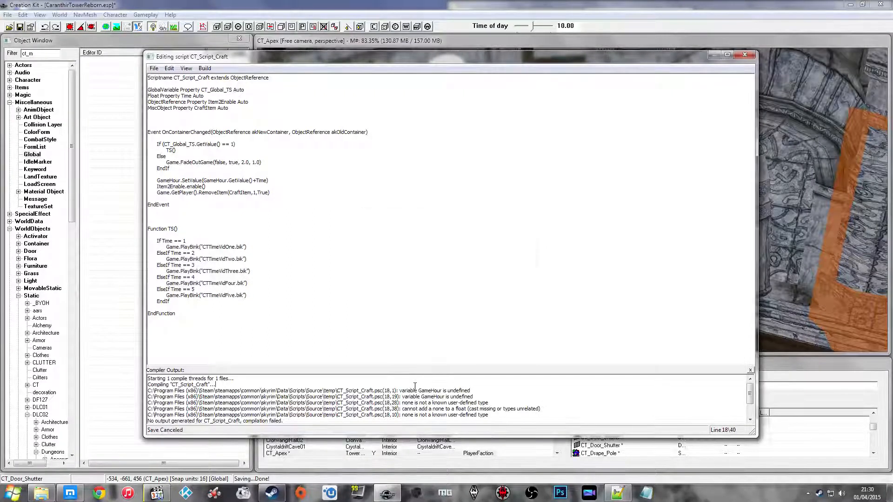
# Declare "GlobalVariable Property GameHour Auto" on a new line directly below the CT_Global_TS property
pyautogui.click(210, 264)
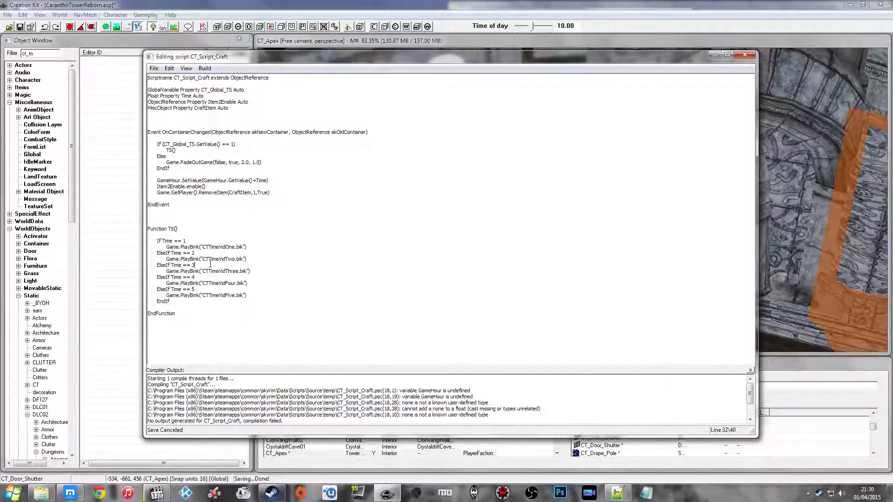
pyautogui.doubleClick(207, 181)
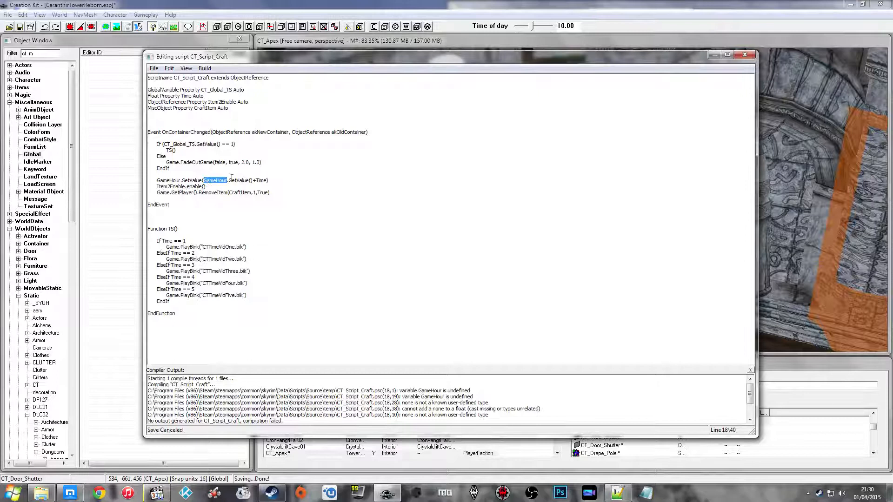
pyautogui.click(238, 109)
pyautogui.press('Return')
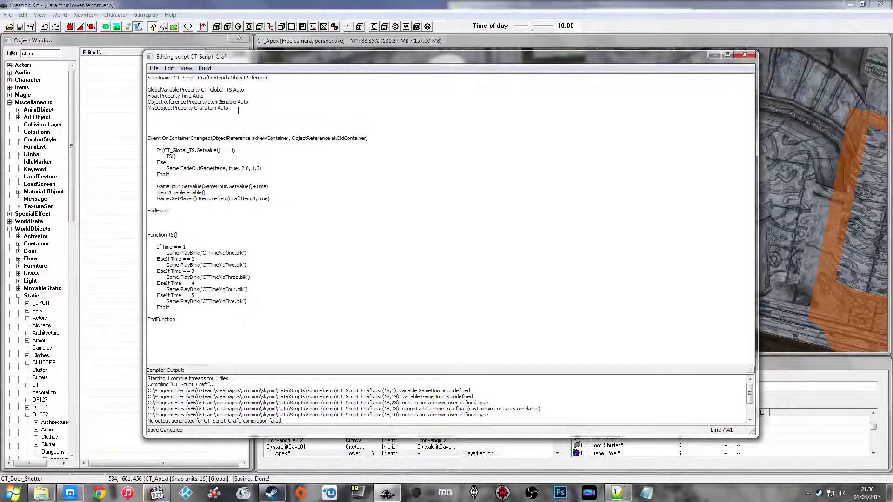
pyautogui.press('BackSpace')
pyautogui.press('Up')
pyautogui.press('Up')
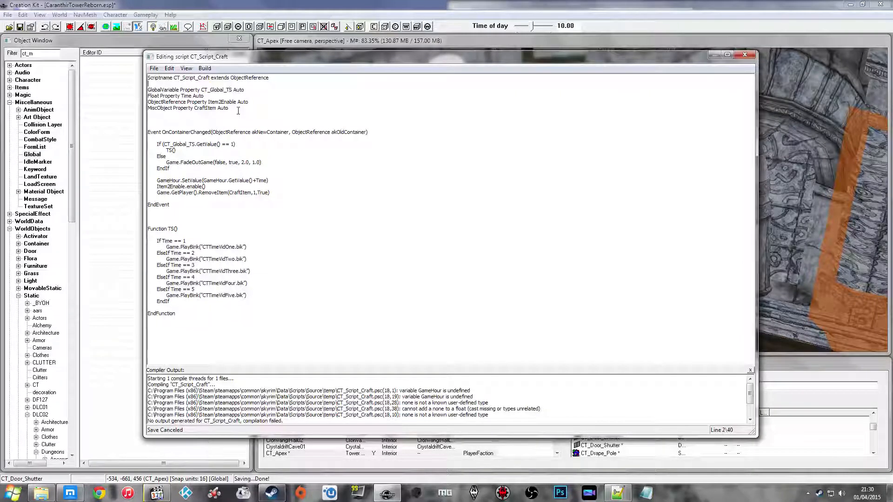
pyautogui.press('Return')
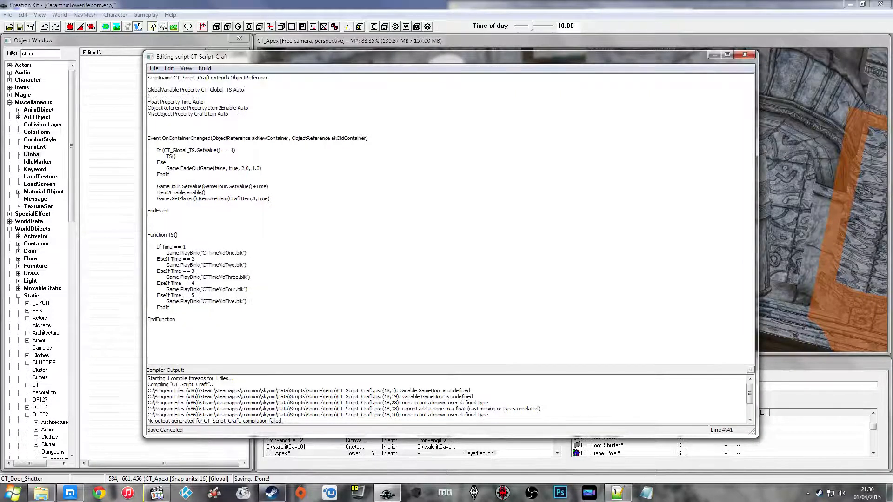
pyautogui.write('GlobalVariable Property GameHour Auto')
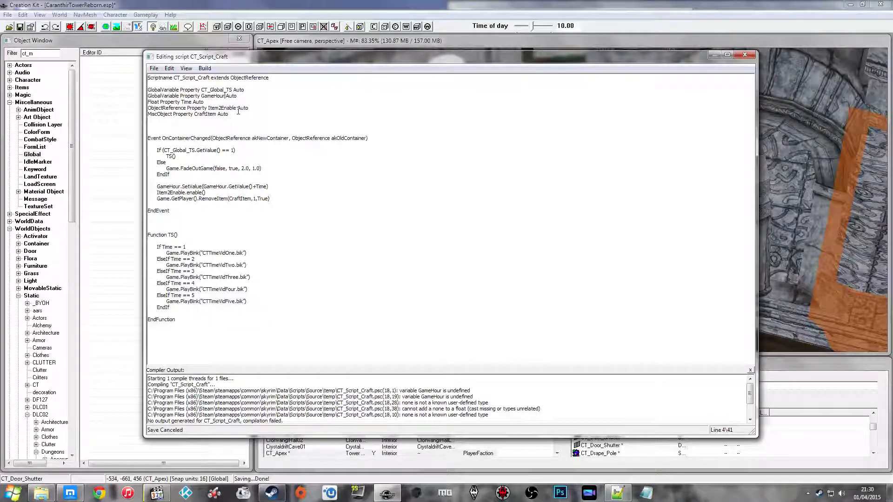
pyautogui.press('Up')
# Save and compile CT_Script_Craft, and close the script editor
pyautogui.click(259, 107)
pyautogui.hotkey('ctrl', 's')
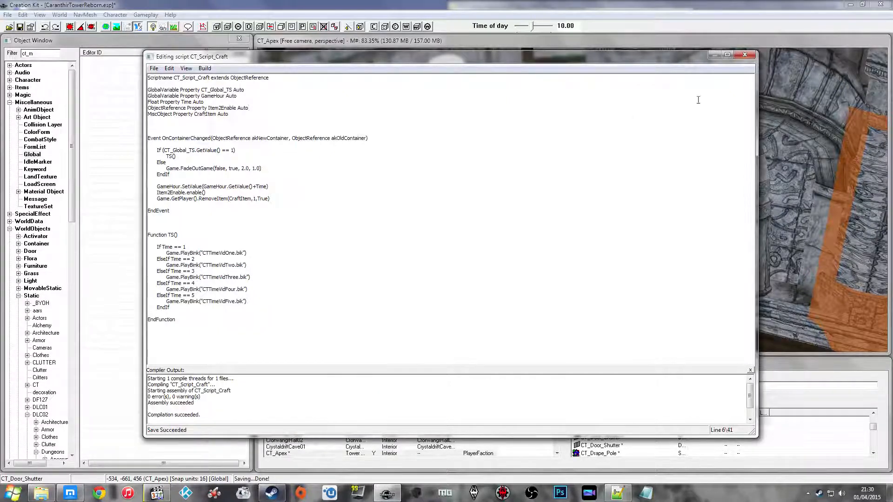
pyautogui.click(744, 55)
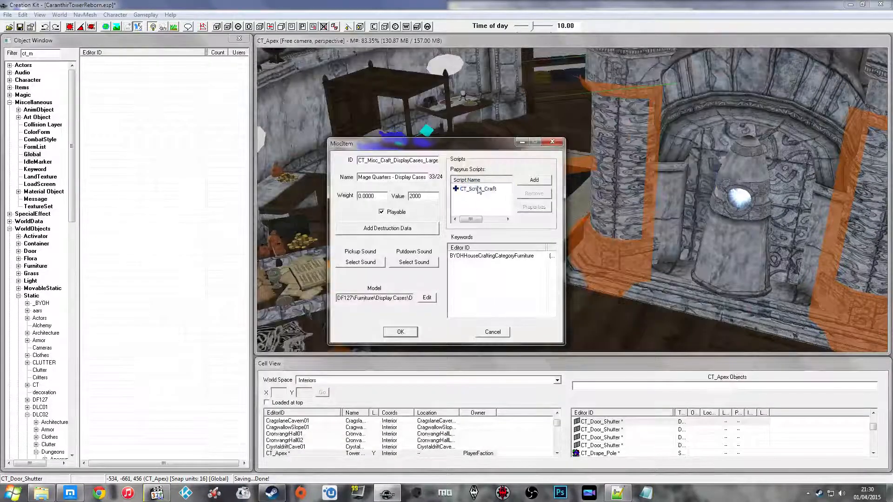
# Auto-fill all CT_Script_Craft properties on the large display cases item and inspect GameHour, CT_Global_TS and CraftItem
pyautogui.click(534, 206)
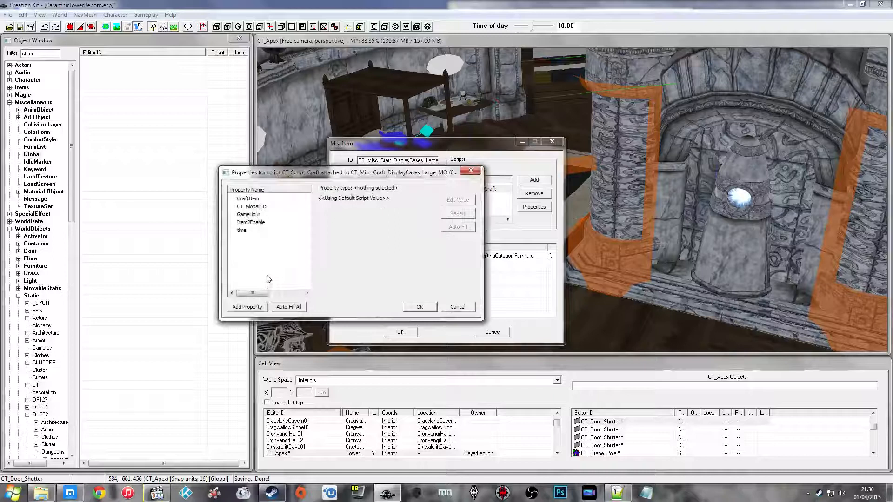
pyautogui.click(288, 307)
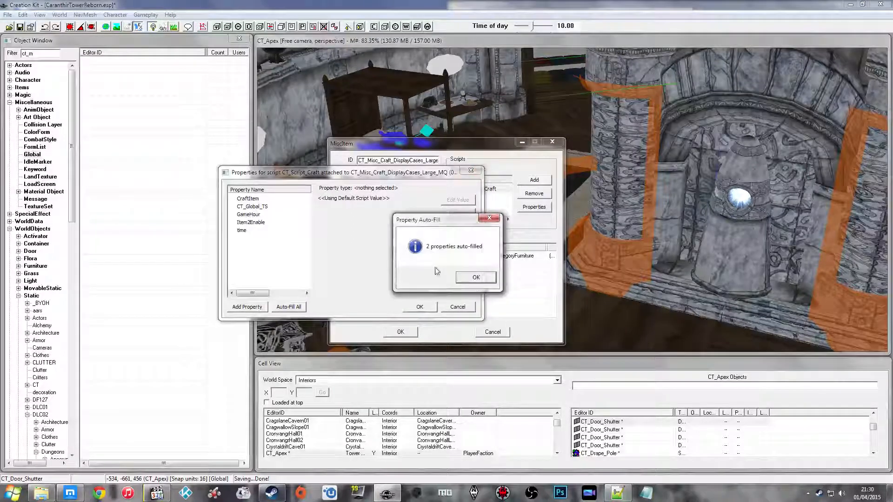
pyautogui.click(479, 277)
pyautogui.click(261, 217)
pyautogui.click(261, 206)
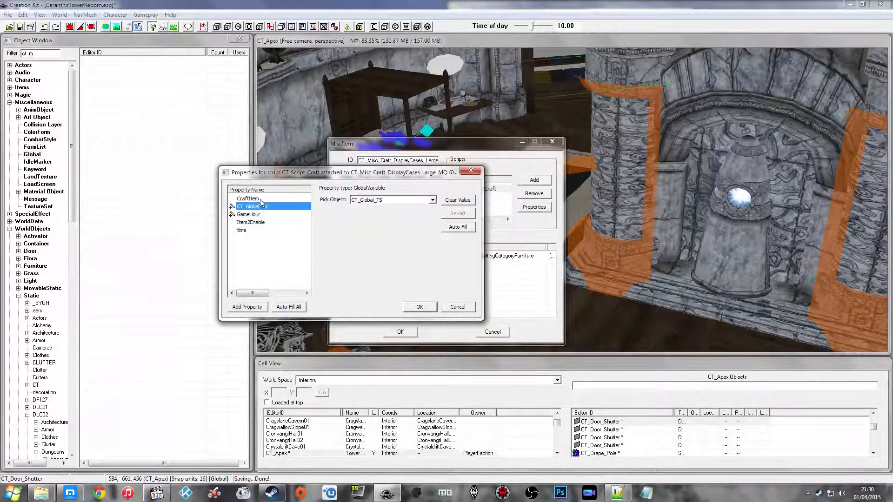
pyautogui.click(262, 199)
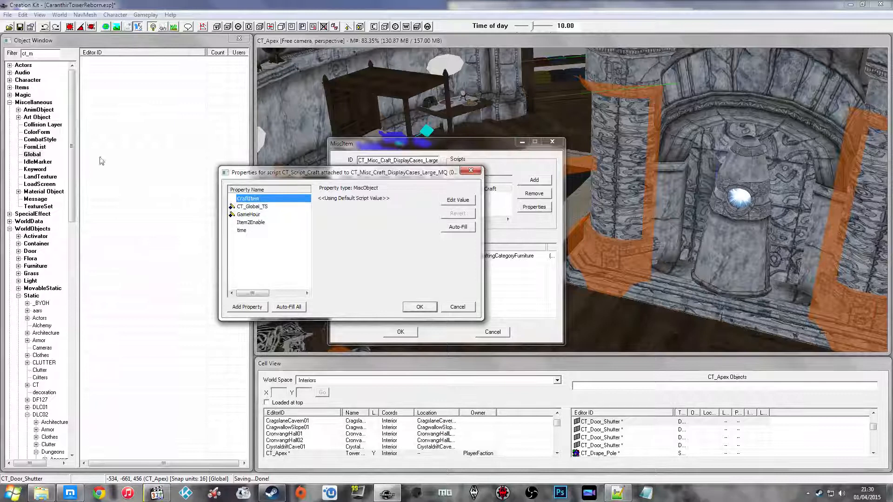
# Review the CT_Script_Craft properties including Item2Enable and time, accept them, close the display cases item and save the plugin
pyautogui.click(260, 223)
pyautogui.click(254, 231)
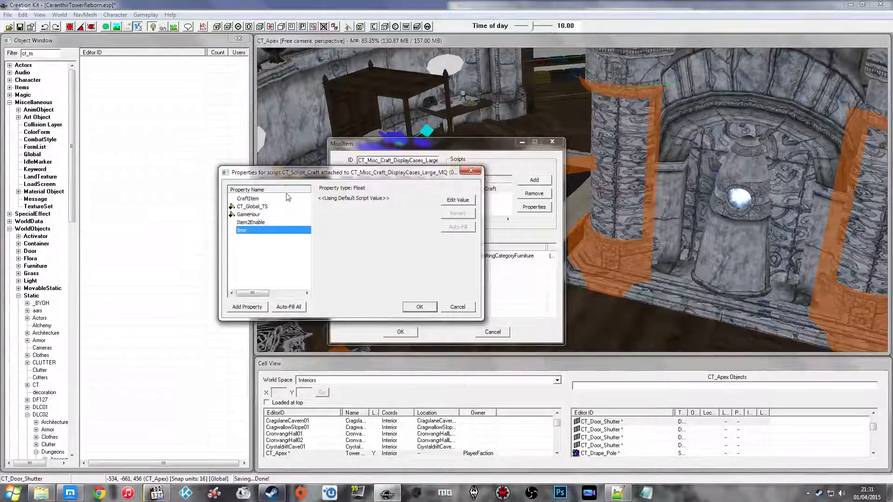
pyautogui.click(258, 215)
pyautogui.click(258, 206)
pyautogui.click(258, 199)
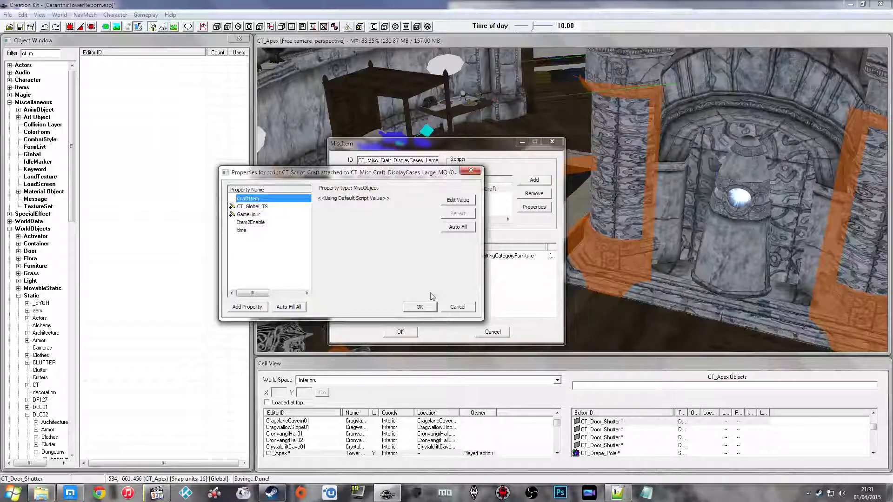
pyautogui.click(420, 307)
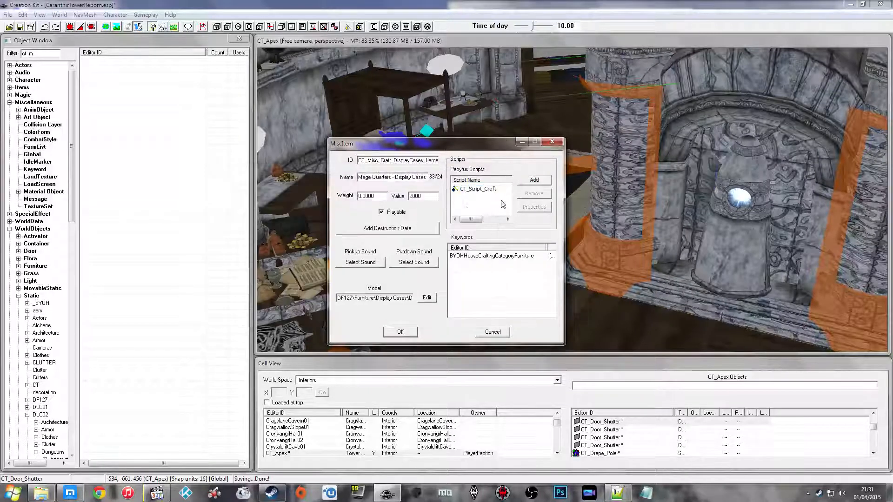
pyautogui.click(399, 331)
pyautogui.click(19, 26)
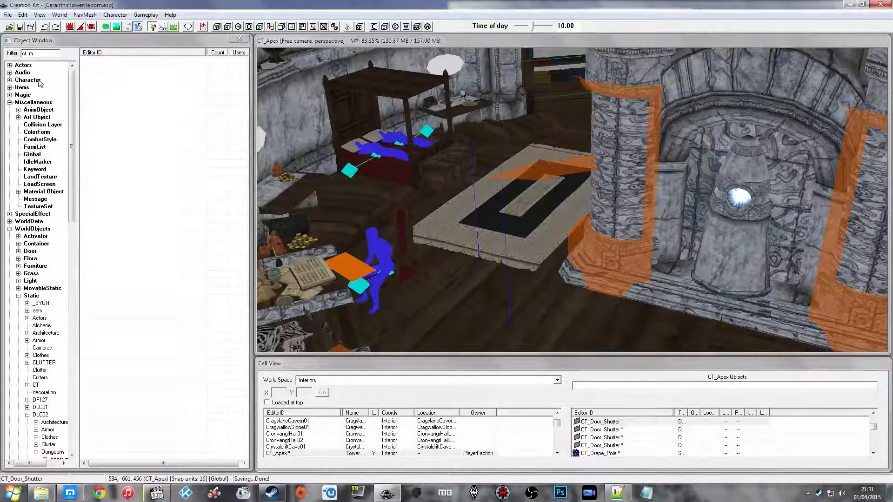
# Reopen CT_Misc_Craft_DisplayCases_Large_MQ from the misc items and fill in a value for the script's time property
pyautogui.click(38, 54)
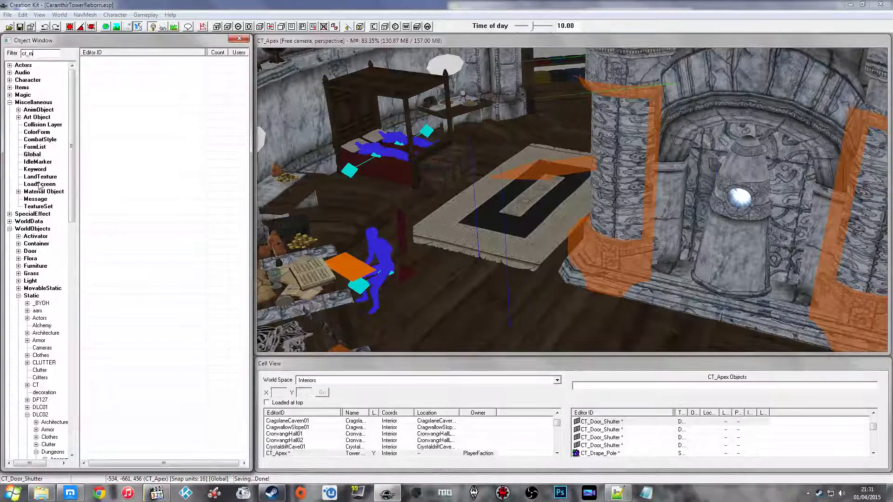
pyautogui.click(9, 87)
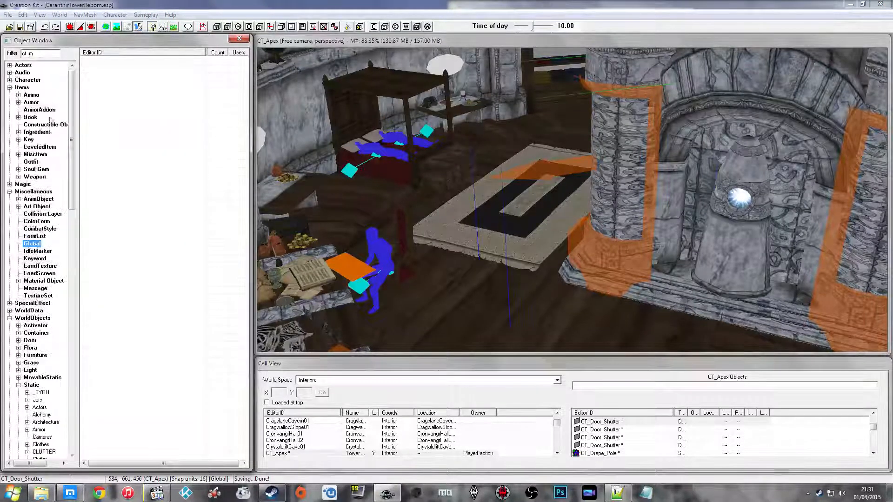
pyautogui.click(36, 154)
pyautogui.click(126, 117)
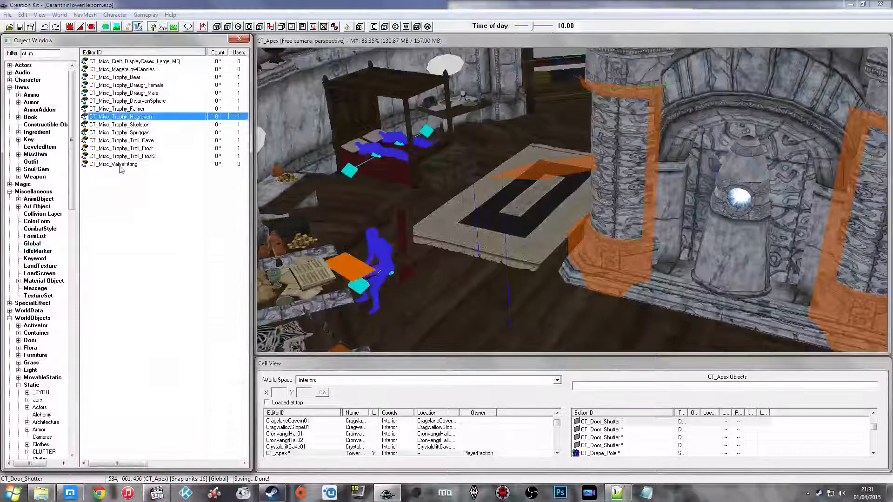
pyautogui.click(130, 85)
pyautogui.doubleClick(136, 61)
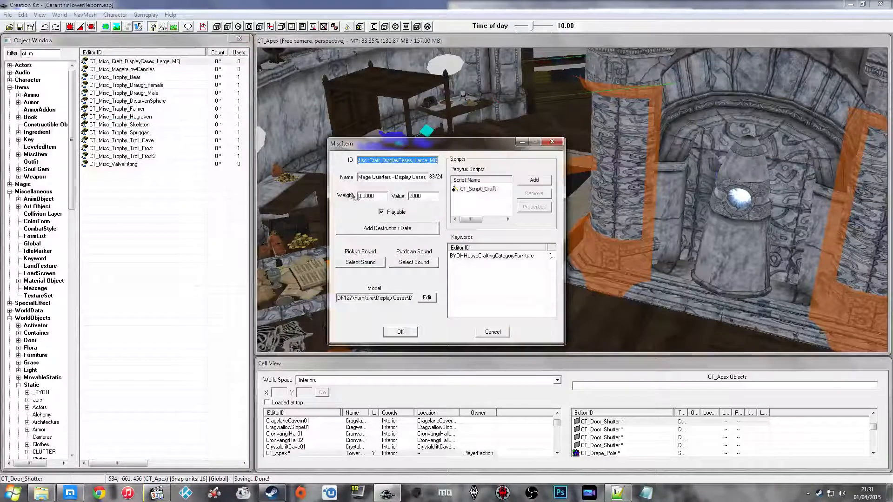
pyautogui.doubleClick(486, 190)
pyautogui.click(254, 231)
pyautogui.doubleClick(410, 199)
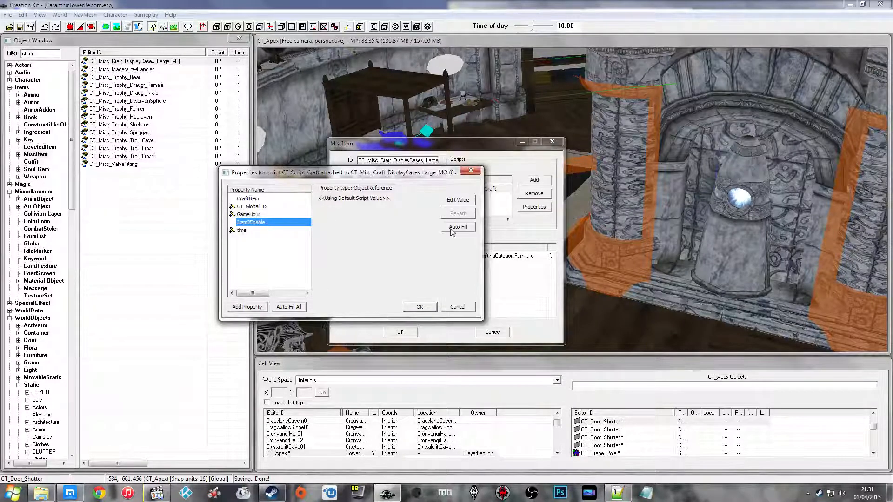
# Bring the display case area of CT_Apex into view and list the static objects filtered by "xmarker"
pyautogui.keyDown('shift'); pyautogui.moveTo(613, 201); pyautogui.dragTo(559, 134, button='middle'); pyautogui.keyUp('shift')
pyautogui.click(612, 202)
pyautogui.click(547, 153)
pyautogui.keyDown('shift'); pyautogui.moveTo(552, 179); pyautogui.dragTo(414, 203, button='middle'); pyautogui.keyUp('shift')
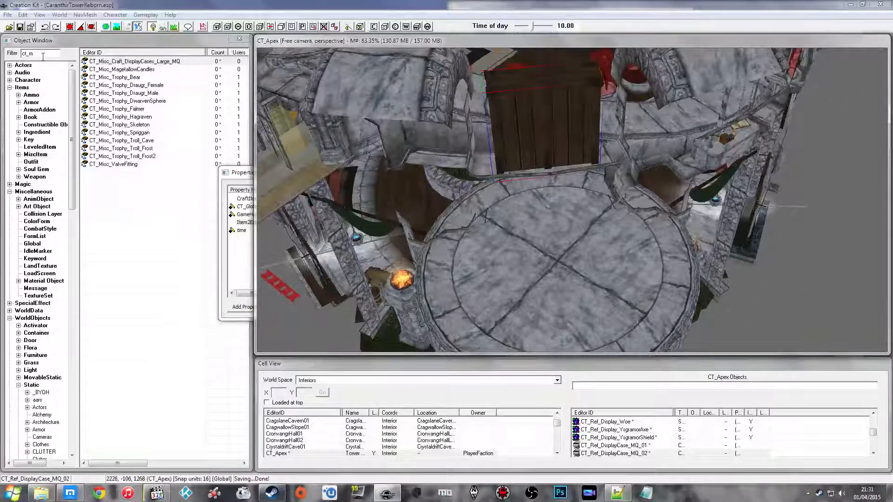
pyautogui.moveTo(40, 54); pyautogui.dragTo(23, 57)
pyautogui.write('xmarker')
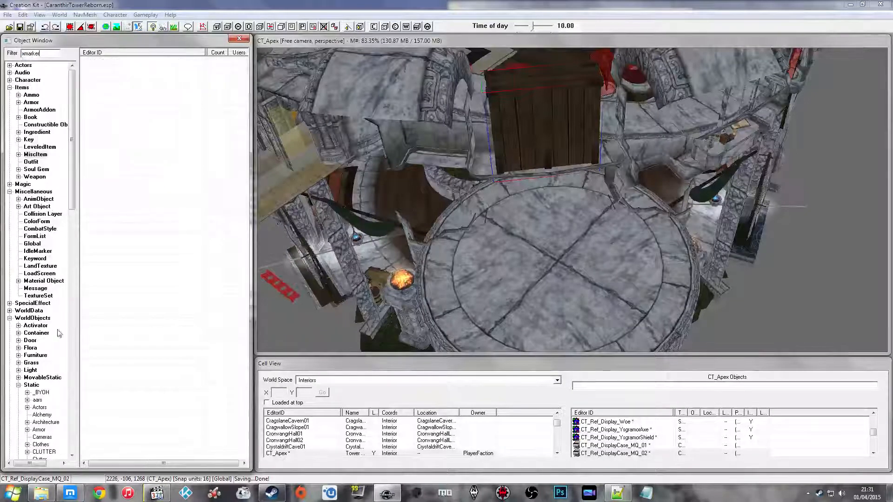
pyautogui.click(32, 385)
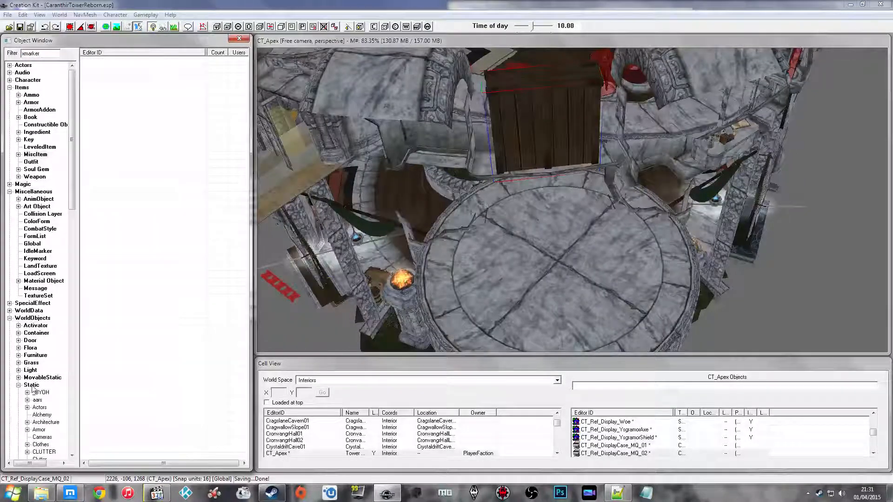
# Place an XMarker on the round stone floor in front of the display case and shift it nearer to the case
pyautogui.moveTo(357, 204); pyautogui.dragTo(520, 267)
pyautogui.keyDown('shift'); pyautogui.moveTo(520, 267); pyautogui.dragTo(556, 253, button='middle'); pyautogui.keyUp('shift')
pyautogui.moveTo(520, 267); pyautogui.dragTo(535, 267, button='right')
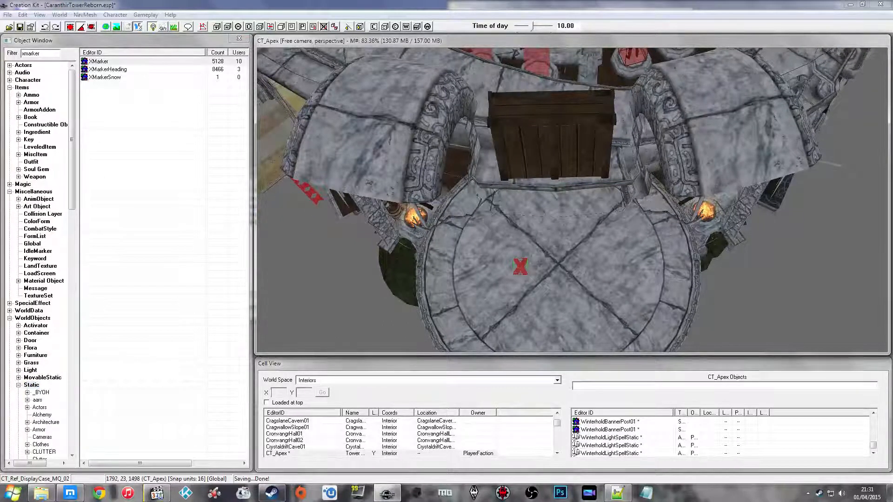
pyautogui.moveTo(521, 267); pyautogui.dragTo(485, 223)
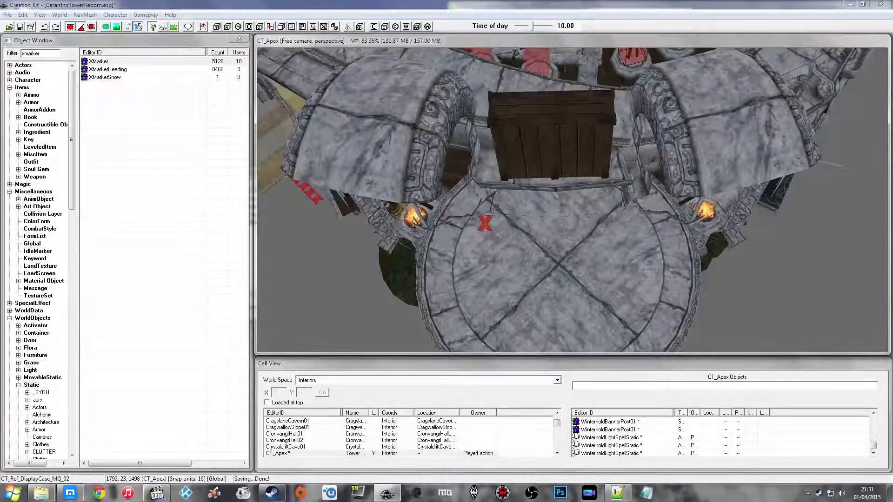
pyautogui.moveTo(487, 236)
pyautogui.mouseDown(button='middle')
pyautogui.moveTo(504, 240)
pyautogui.moveTo(479, 247)
pyautogui.moveTo(528, 216)
pyautogui.moveTo(522, 215)
pyautogui.moveTo(514, 232)
pyautogui.moveTo(524, 229)
pyautogui.mouseUp(button='middle')
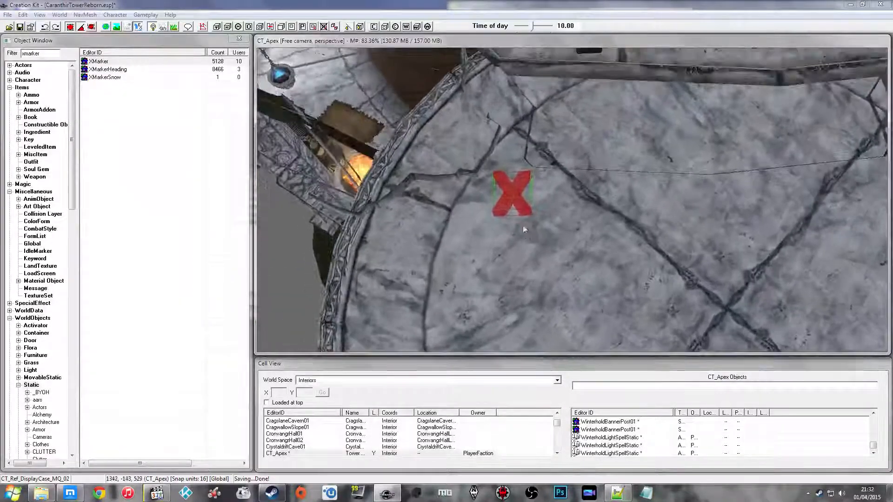
pyautogui.click(519, 190)
pyautogui.moveTo(519, 191); pyautogui.dragTo(512, 208, button='middle')
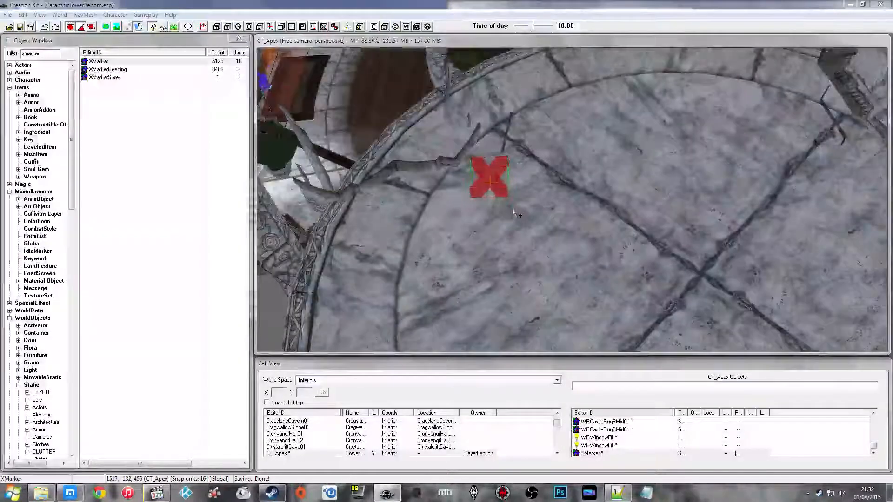
# Set the new XMarker as the enable parent of the display case reference CT_Ref_DisplayCase_MQ_02
pyautogui.moveTo(662, 246); pyautogui.dragTo(596, 221, button='middle')
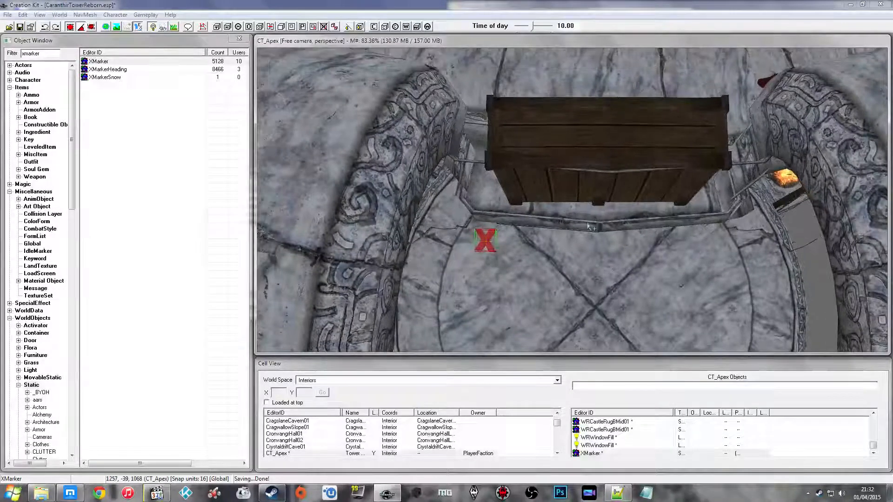
pyautogui.doubleClick(534, 148)
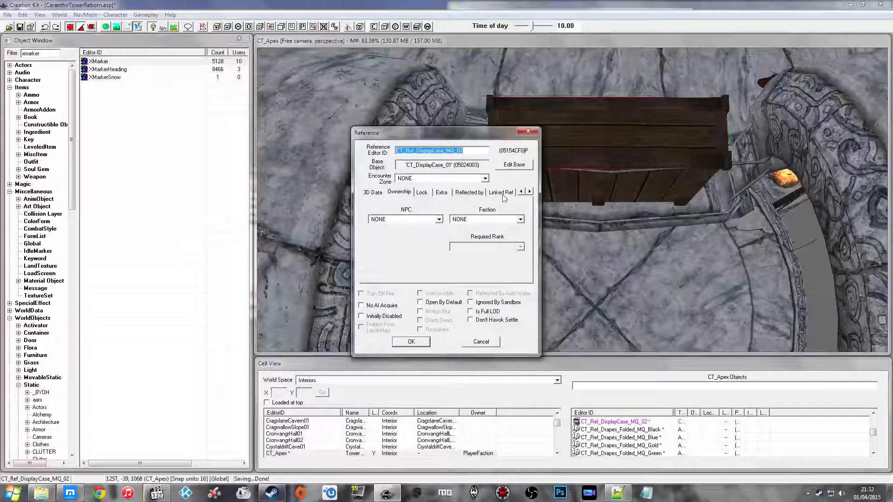
pyautogui.click(529, 192)
pyautogui.click(530, 192)
pyautogui.click(529, 191)
pyautogui.click(529, 192)
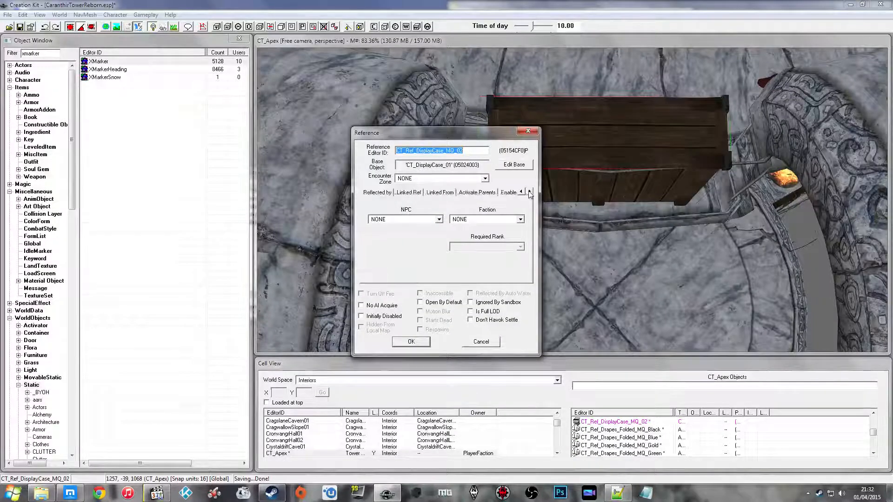
pyautogui.click(421, 192)
pyautogui.click(456, 208)
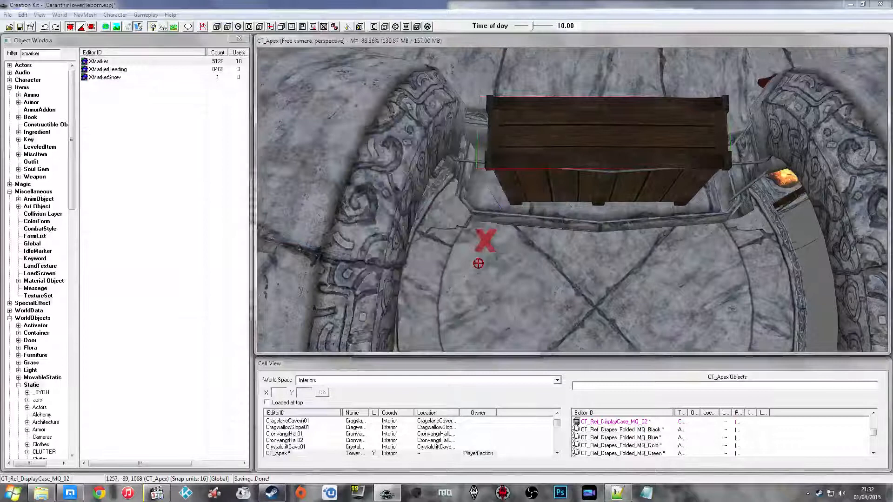
pyautogui.click(482, 246)
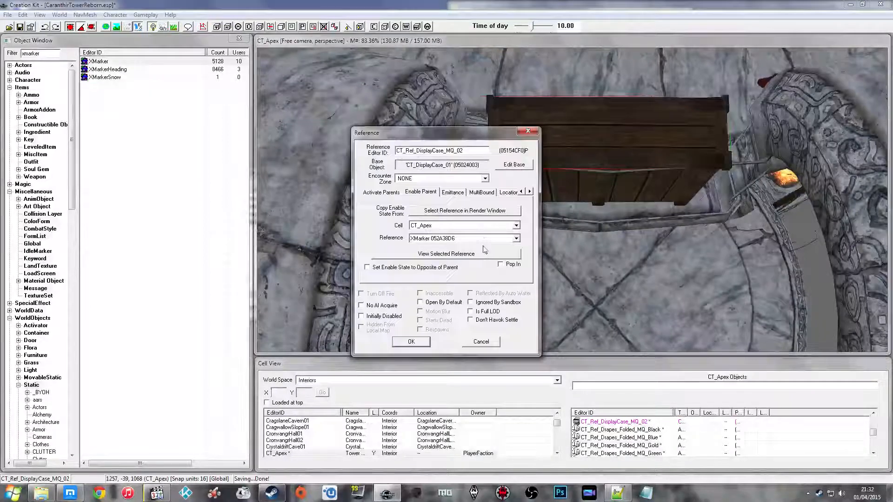
pyautogui.click(411, 342)
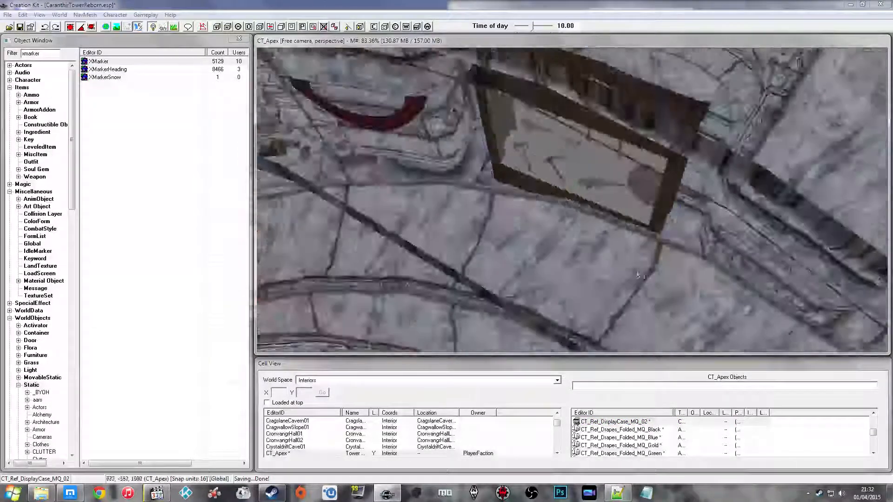
# Examine the display case's contents and check the XMarker's reference settings, including its Initially Disabled option
pyautogui.keyDown('shift'); pyautogui.moveTo(637, 274); pyautogui.dragTo(588, 225, button='middle'); pyautogui.keyUp('shift')
pyautogui.scroll(3, 604, 242)
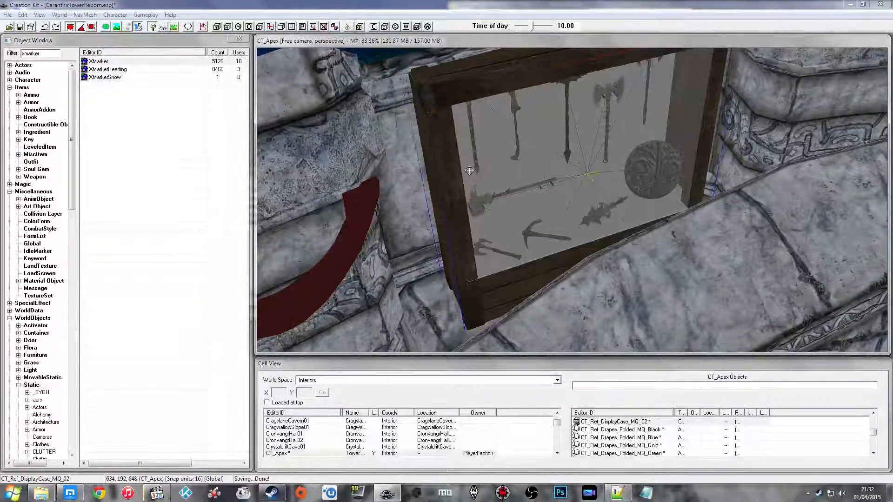
pyautogui.keyDown('shift'); pyautogui.moveTo(493, 181); pyautogui.dragTo(511, 186, button='middle'); pyautogui.keyUp('shift')
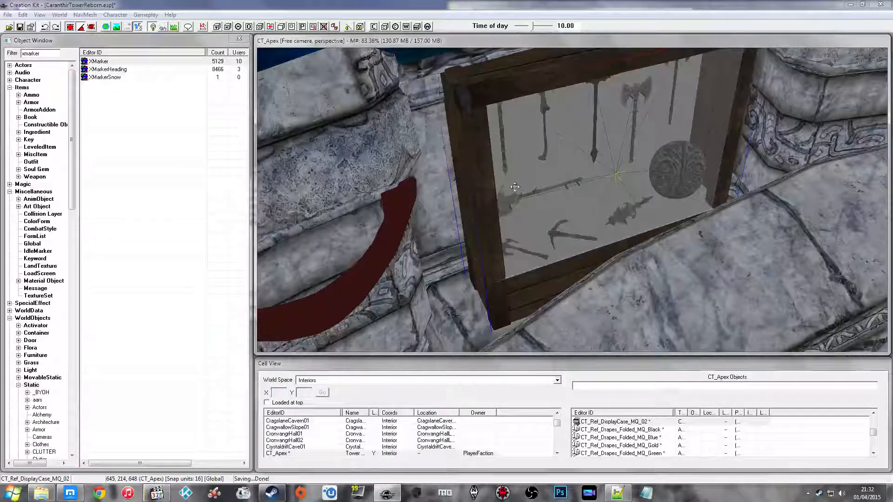
pyautogui.keyDown('shift'); pyautogui.moveTo(544, 180); pyautogui.dragTo(694, 176, button='middle'); pyautogui.keyUp('shift')
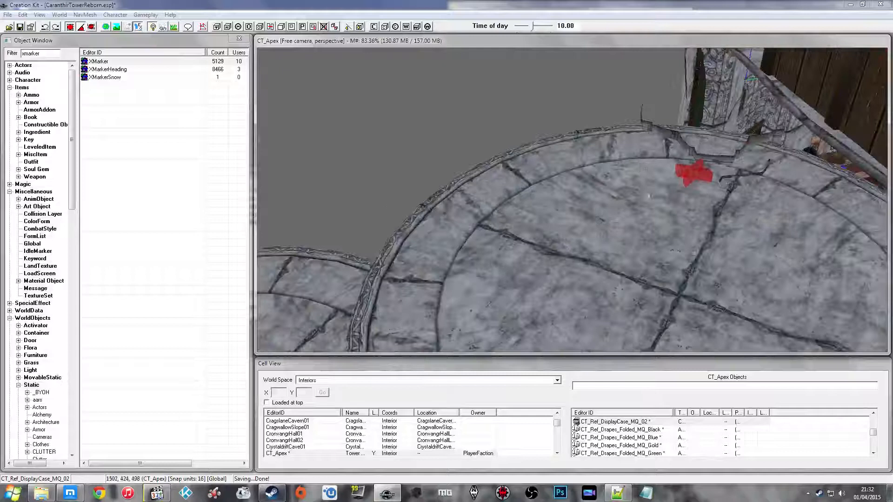
pyautogui.doubleClick(696, 174)
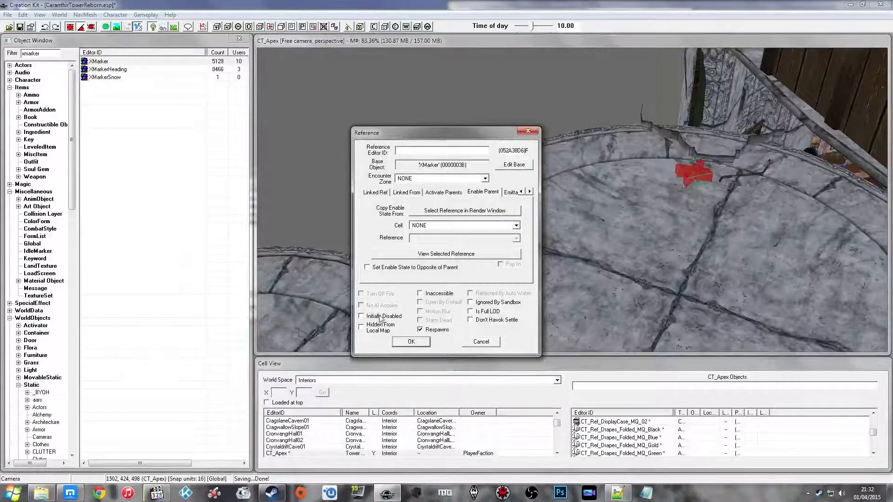
pyautogui.click(398, 340)
pyautogui.doubleClick(702, 168)
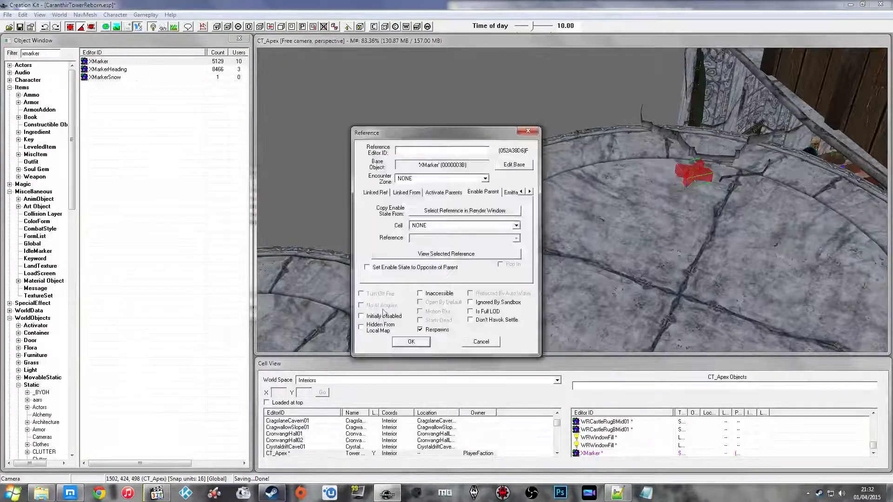
pyautogui.click(413, 342)
# Hide the display case CT_Ref_DisplayCase_MQ_02 in the render window to expose the cloth and weapons inside it
pyautogui.keyDown('shift'); pyautogui.moveTo(416, 339); pyautogui.dragTo(502, 282, button='middle'); pyautogui.keyUp('shift')
pyautogui.click(591, 154)
pyautogui.keyDown('shift'); pyautogui.moveTo(591, 155); pyautogui.dragTo(574, 155, button='middle'); pyautogui.keyUp('shift')
pyautogui.scroll(2, 567, 180)
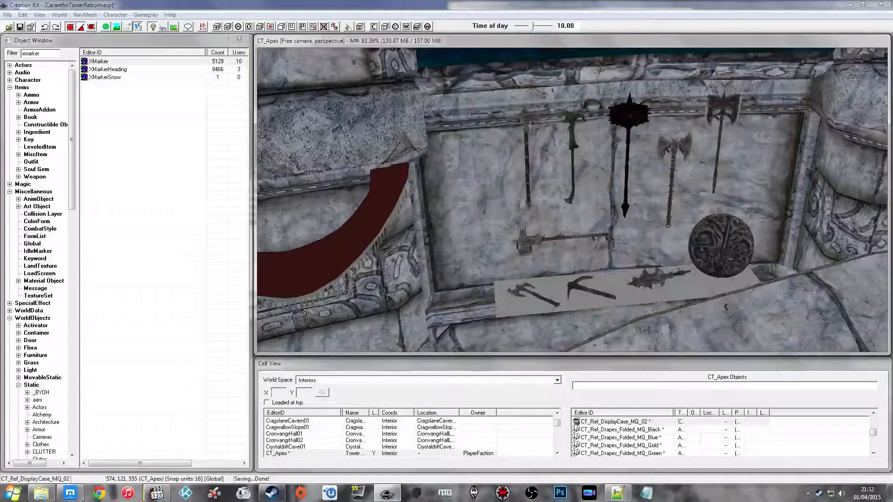
# Set the XMarker as the enable parent of the white cloth (CT_Cloth_Short_White) beneath the displayed weapons
pyautogui.doubleClick(575, 302)
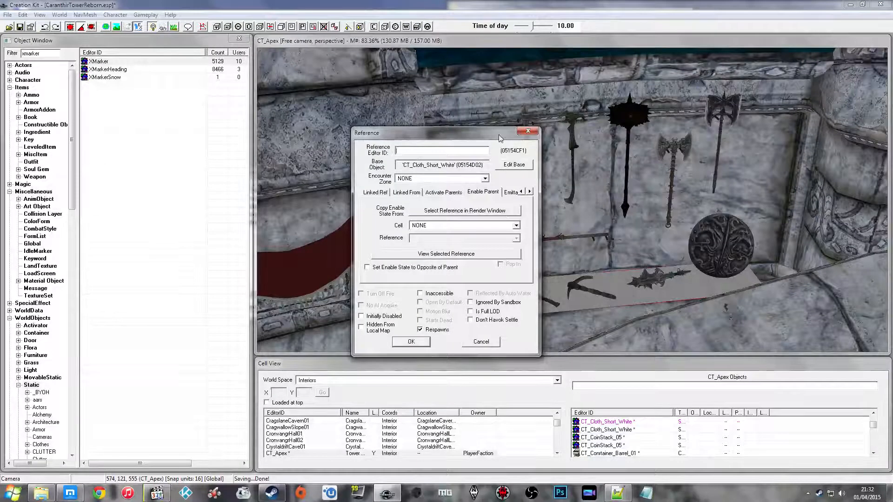
pyautogui.moveTo(501, 127); pyautogui.dragTo(302, 132)
pyautogui.moveTo(432, 177)
pyautogui.keyDown('shift'); pyautogui.mouseDown(button='middle')
pyautogui.moveTo(528, 219)
pyautogui.moveTo(560, 195)
pyautogui.moveTo(554, 186)
pyautogui.mouseUp(button='middle'); pyautogui.keyUp('shift')
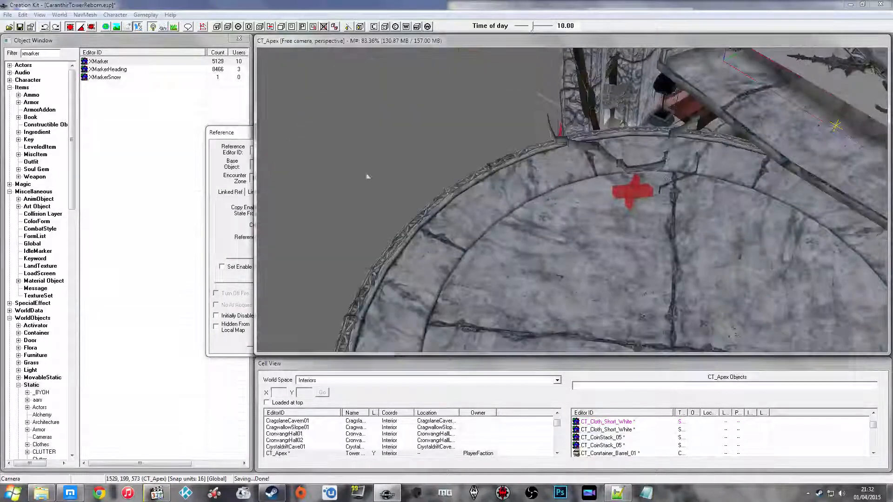
pyautogui.click(228, 137)
pyautogui.click(302, 210)
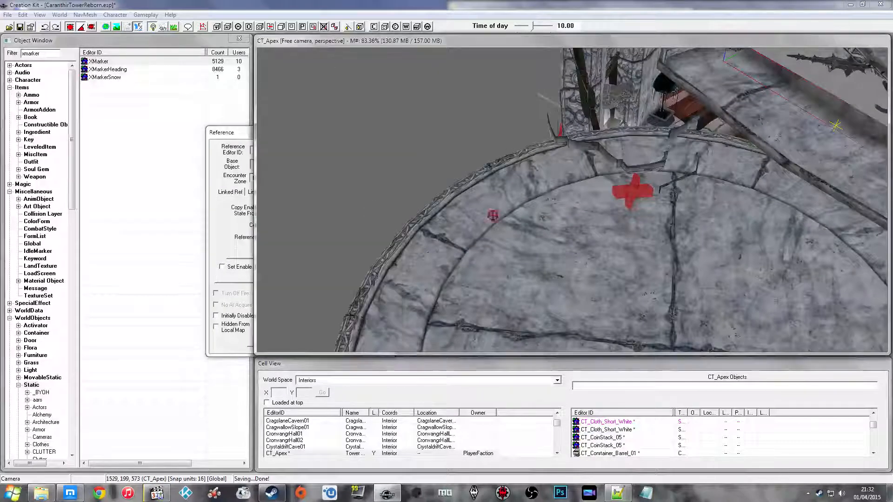
pyautogui.click(632, 191)
pyautogui.click(265, 341)
# Hide Volendrung and the two weapons hanging beside it in the render window to expose the pegs behind them
pyautogui.moveTo(325, 307)
pyautogui.keyDown('shift'); pyautogui.mouseDown(button='middle')
pyautogui.moveTo(465, 261)
pyautogui.moveTo(479, 242)
pyautogui.mouseUp(button='middle'); pyautogui.keyUp('shift')
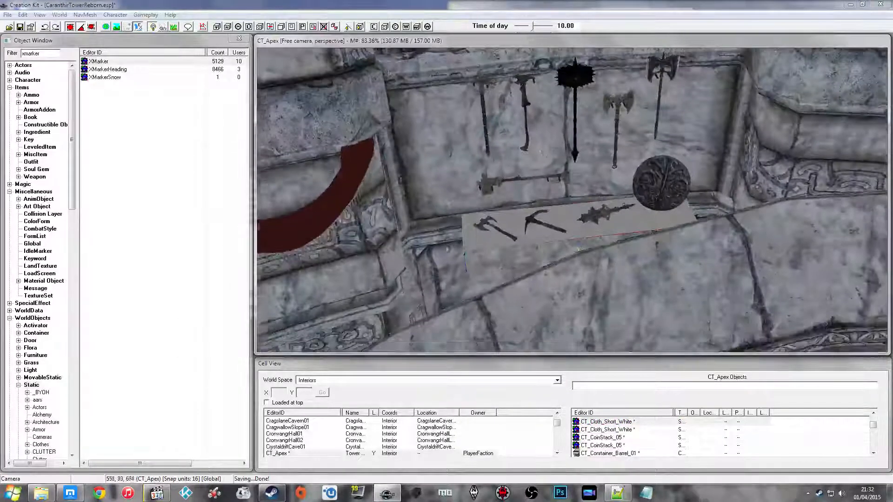
pyautogui.keyDown('shift'); pyautogui.moveTo(586, 78); pyautogui.dragTo(514, 225, button='middle'); pyautogui.keyUp('shift')
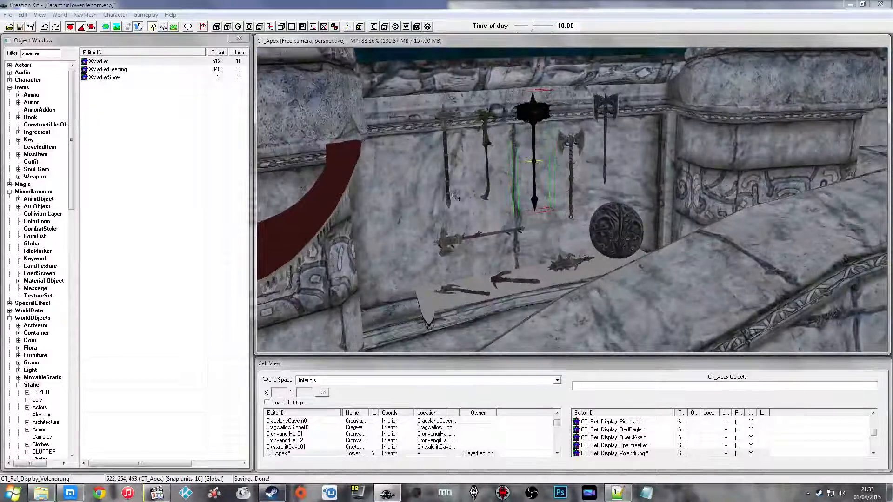
pyautogui.keyDown('shift'); pyautogui.moveTo(606, 194); pyautogui.dragTo(533, 170, button='middle'); pyautogui.keyUp('shift')
pyautogui.scroll(3, 609, 198)
pyautogui.scroll(3, 504, 177)
pyautogui.scroll(3, 527, 168)
pyautogui.press('1')
pyautogui.press('1')
pyautogui.click(558, 91)
pyautogui.press('1')
pyautogui.press('1')
pyautogui.click(455, 79)
pyautogui.press('1')
pyautogui.press('1')
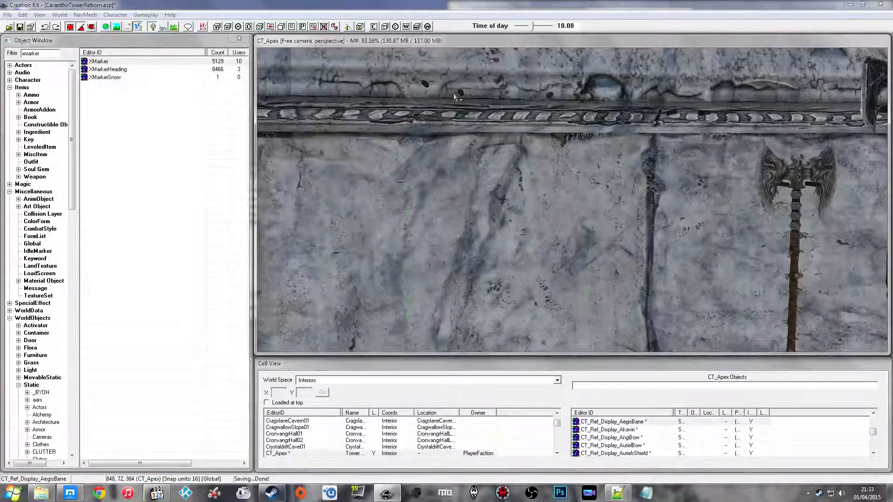
# Examine the enable parent setting of the CT_Display_Pegs reference on the wall behind the hidden weapons
pyautogui.click(459, 96)
pyautogui.keyDown('shift'); pyautogui.moveTo(460, 119); pyautogui.dragTo(453, 187, button='middle'); pyautogui.keyUp('shift')
pyautogui.scroll(-1, 452, 187)
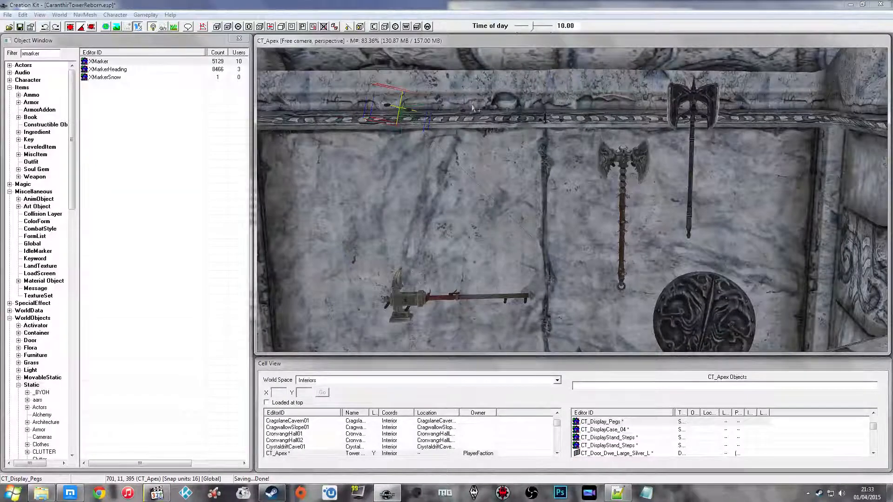
pyautogui.click(480, 145)
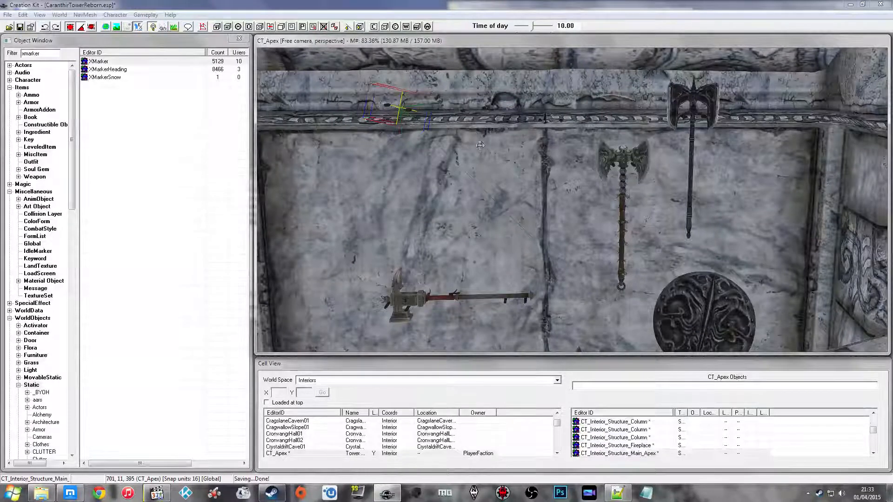
pyautogui.click(410, 110)
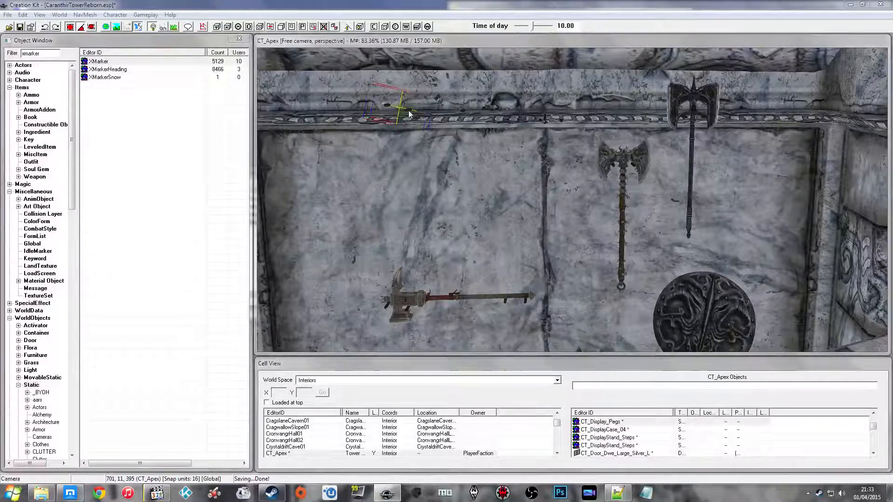
pyautogui.doubleClick(408, 109)
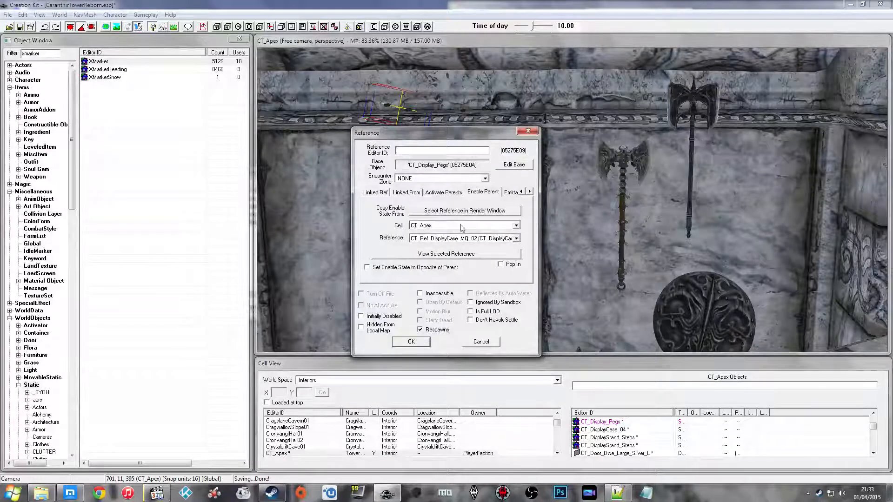
pyautogui.click(528, 131)
# Hide the other display case, CT_Ref_DisplayCase_MQ_01, in the render window to expose the cloth and weapons inside it
pyautogui.keyDown('shift'); pyautogui.moveTo(525, 135); pyautogui.dragTo(581, 161, button='middle'); pyautogui.keyUp('shift')
pyautogui.scroll(-4, 516, 192)
pyautogui.click(480, 174)
pyautogui.keyDown('shift'); pyautogui.moveTo(481, 174); pyautogui.dragTo(521, 183, button='middle'); pyautogui.keyUp('shift')
pyautogui.click(440, 199)
pyautogui.keyDown('shift'); pyautogui.moveTo(440, 199); pyautogui.dragTo(542, 188, button='middle'); pyautogui.keyUp('shift')
pyautogui.scroll(5, 548, 195)
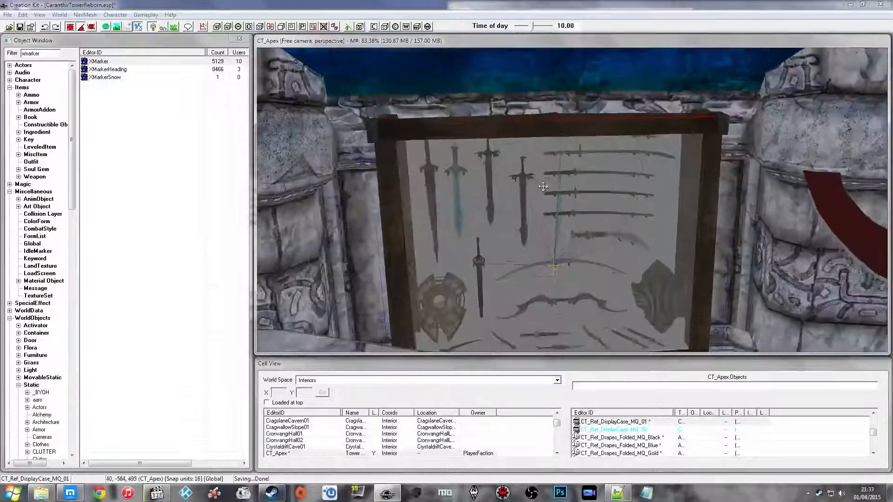
pyautogui.scroll(3, 541, 188)
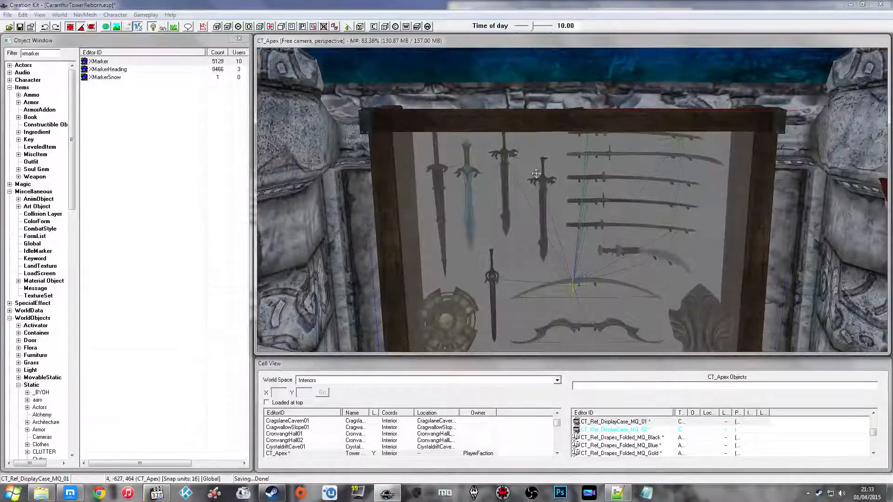
pyautogui.moveTo(542, 182); pyautogui.dragTo(542, 223, button='middle')
pyautogui.press('1')
pyautogui.press('1')
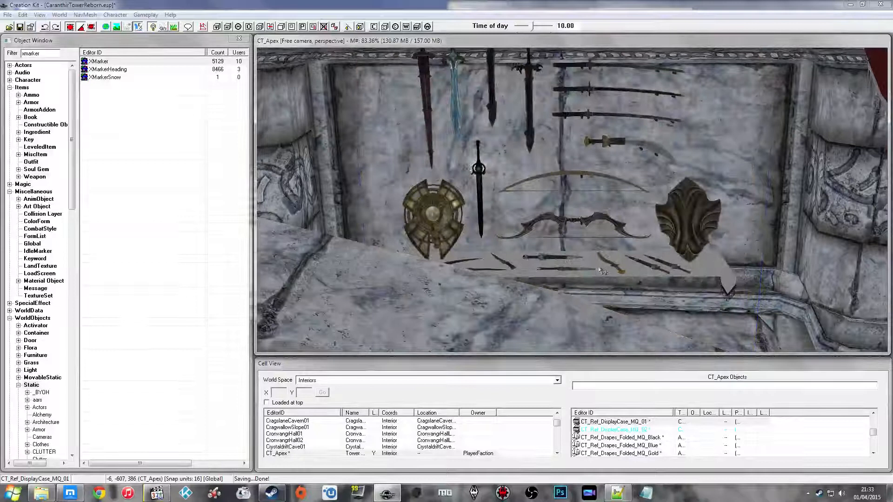
# Batch-set the red XMarker as the enable parent of CT_Ref_DisplayCase_MQ_01 and the white cloth (CT_Cloth_Short_White) inside that case
pyautogui.click(598, 265)
pyautogui.press('1')
pyautogui.scroll(-3, 599, 261)
pyautogui.moveTo(599, 261)
pyautogui.keyDown('shift'); pyautogui.mouseDown(button='middle')
pyautogui.moveTo(593, 248)
pyautogui.moveTo(580, 273)
pyautogui.moveTo(737, 288)
pyautogui.moveTo(608, 251)
pyautogui.moveTo(615, 257)
pyautogui.moveTo(598, 300)
pyautogui.moveTo(642, 202)
pyautogui.moveTo(638, 168)
pyautogui.moveTo(600, 209)
pyautogui.moveTo(586, 186)
pyautogui.moveTo(575, 238)
pyautogui.moveTo(596, 225)
pyautogui.mouseUp(button='middle'); pyautogui.keyUp('shift')
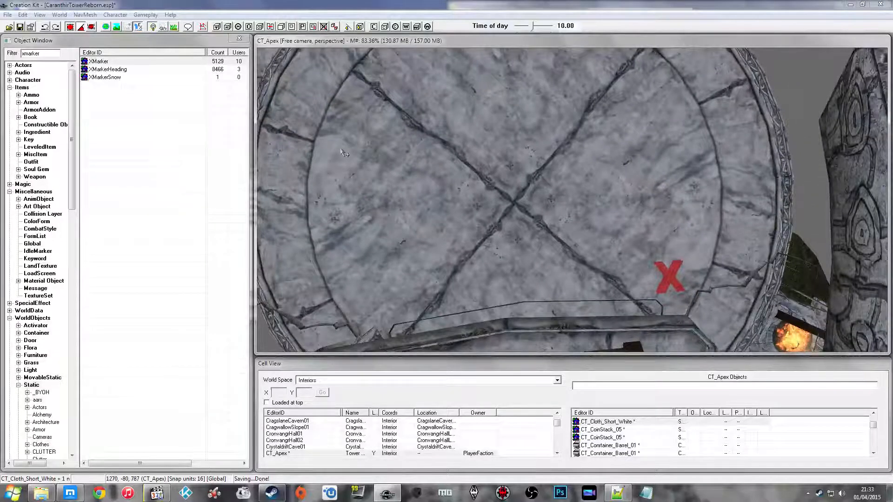
pyautogui.press('=')
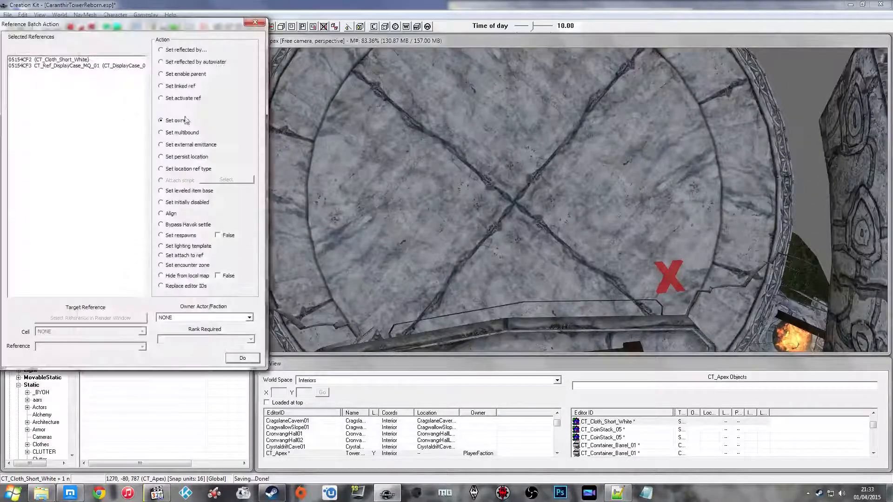
pyautogui.click(167, 74)
pyautogui.click(102, 320)
pyautogui.click(672, 276)
pyautogui.click(241, 358)
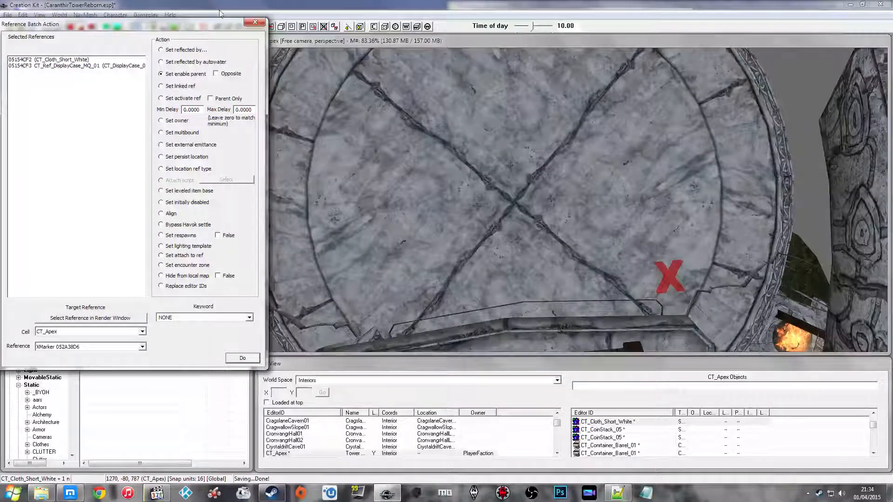
pyautogui.click(254, 23)
# Set CT_Script_Craft's Item2Enable property to the XMarker in the CT_Apex cell and accept the changes to the display cases misc item
pyautogui.hotkey('ctrl', 's')
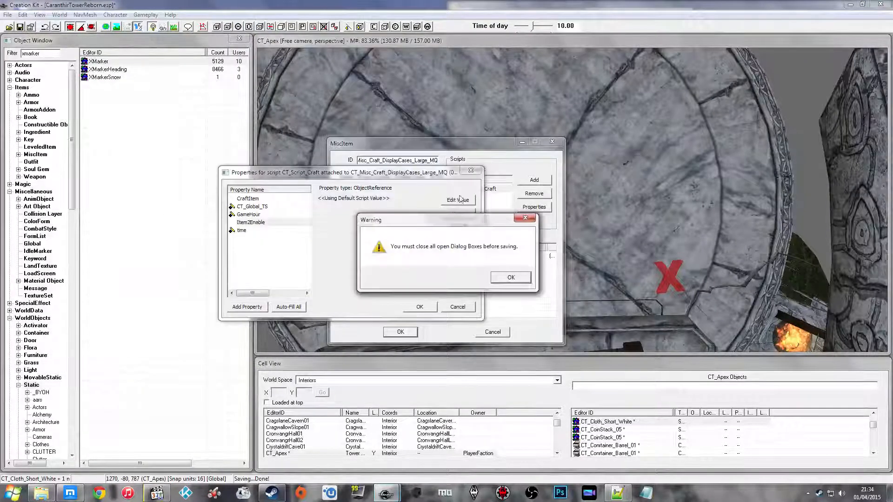
pyautogui.click(508, 278)
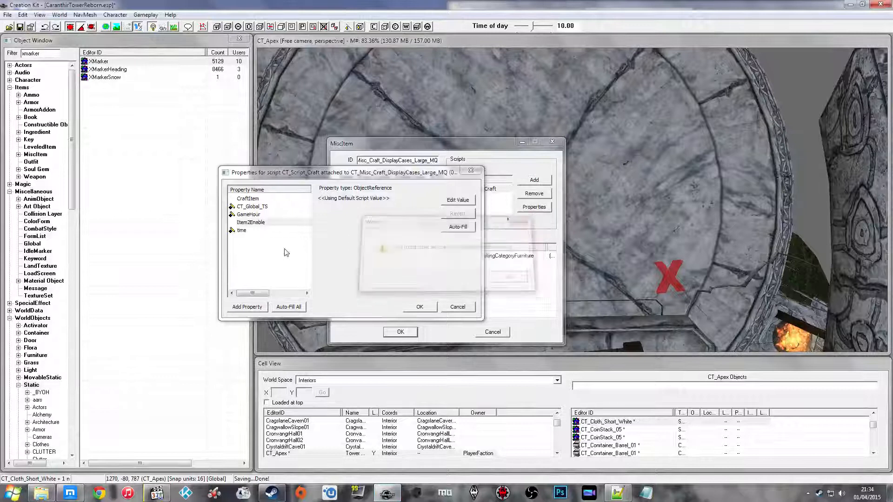
pyautogui.click(455, 200)
pyautogui.click(449, 205)
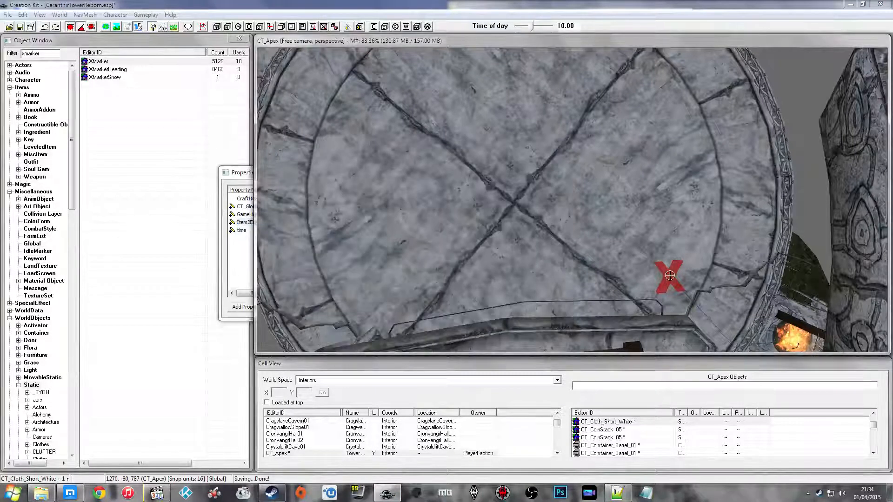
pyautogui.click(245, 207)
pyautogui.click(248, 223)
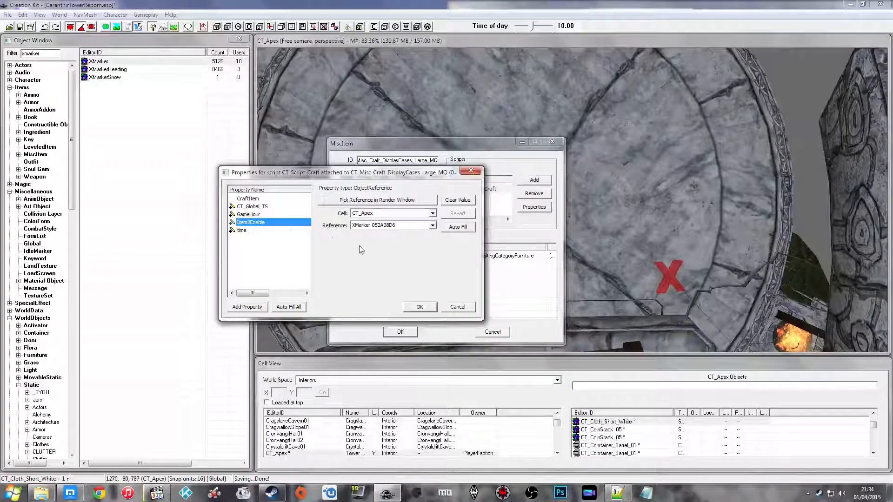
pyautogui.click(275, 201)
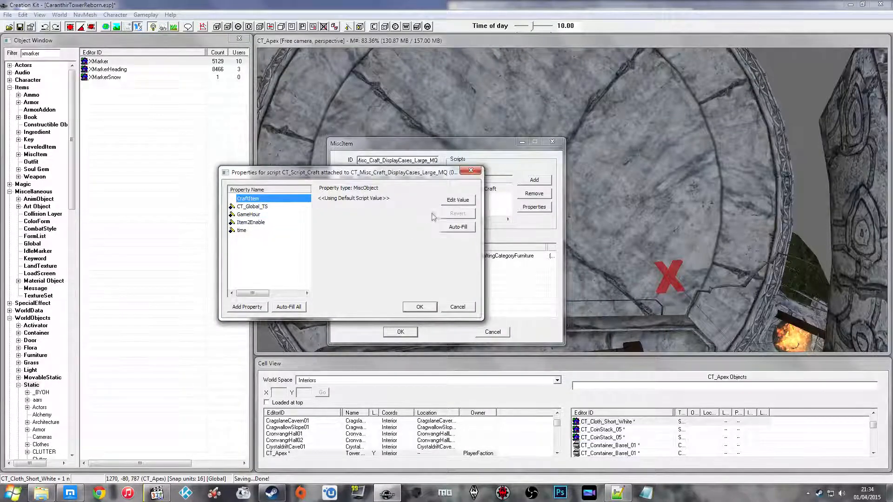
pyautogui.click(416, 308)
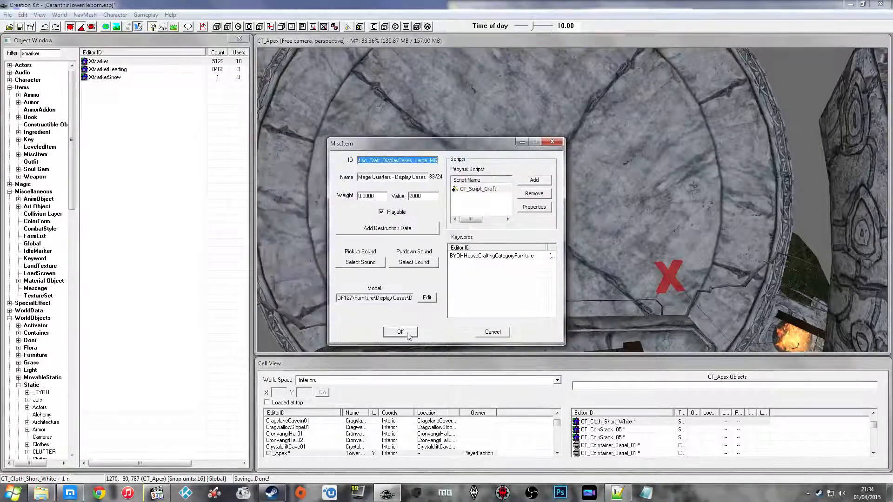
pyautogui.click(406, 333)
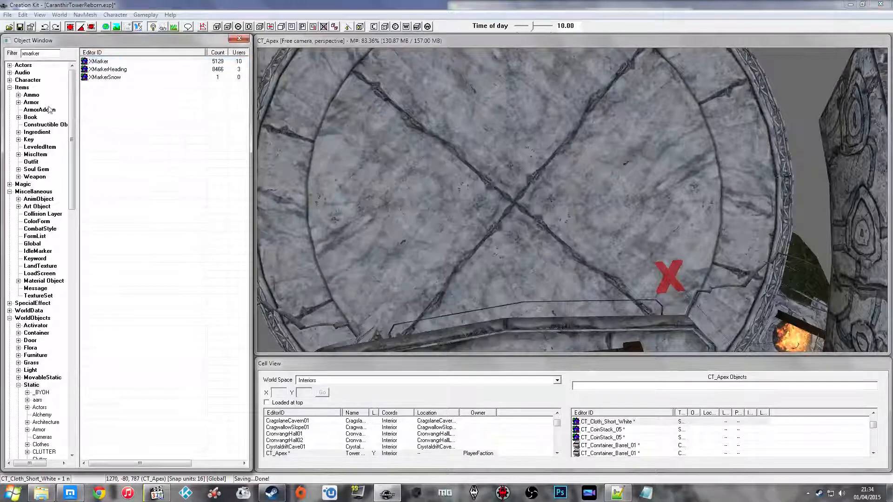
# Filter the objects by "ct_m" and open CT_Script_Craft's properties on CT_Misc_Craft_DisplayCases_Large_MQ
pyautogui.moveTo(43, 55); pyautogui.dragTo(8, 56)
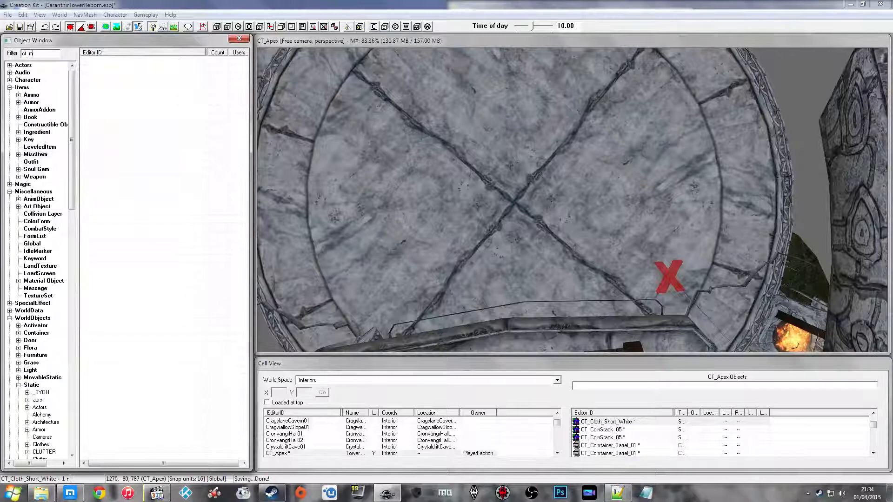
pyautogui.write('ct_m')
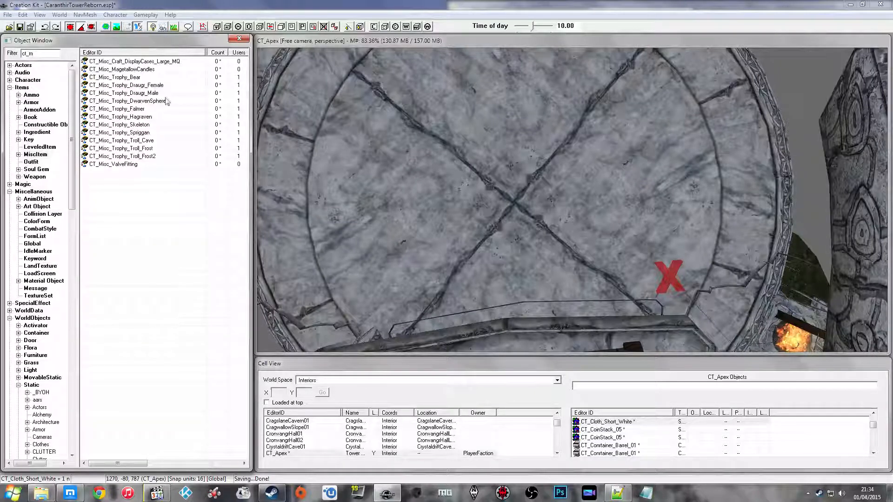
pyautogui.doubleClick(139, 62)
pyautogui.doubleClick(479, 189)
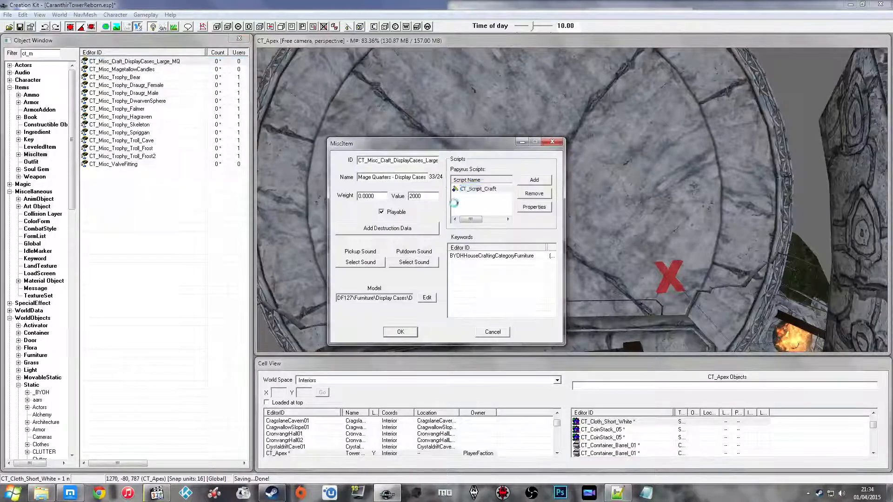
# Set the CraftItem property to CT_Misc_Craft_DisplayCases_Large_MQ and accept the changes to the script properties and the misc item
pyautogui.click(248, 198)
pyautogui.click(464, 202)
pyautogui.click(405, 199)
pyautogui.click(405, 198)
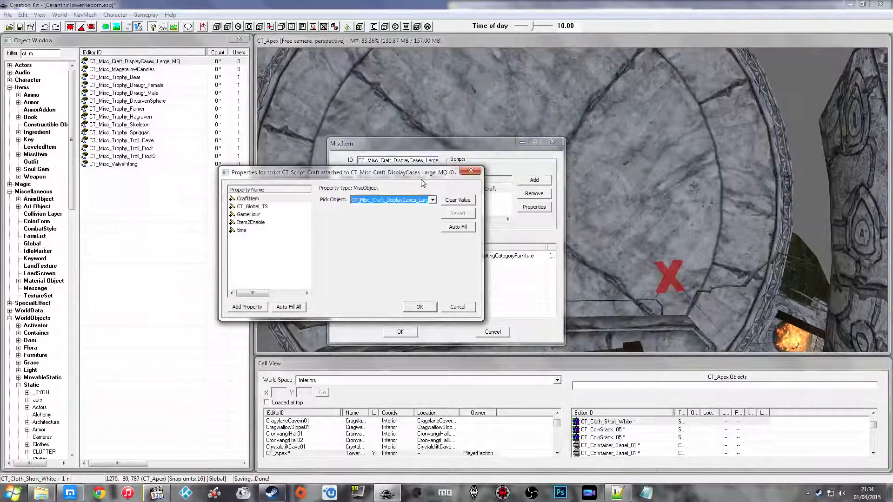
pyautogui.click(292, 230)
pyautogui.click(420, 306)
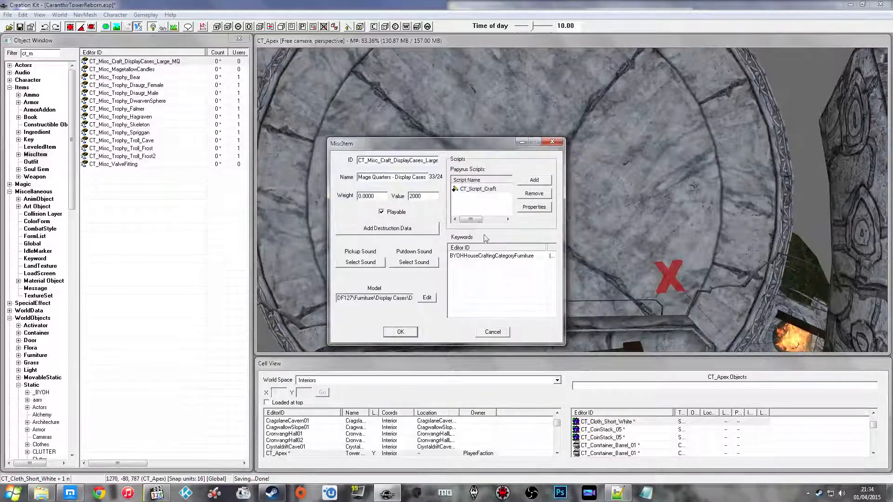
pyautogui.click(489, 214)
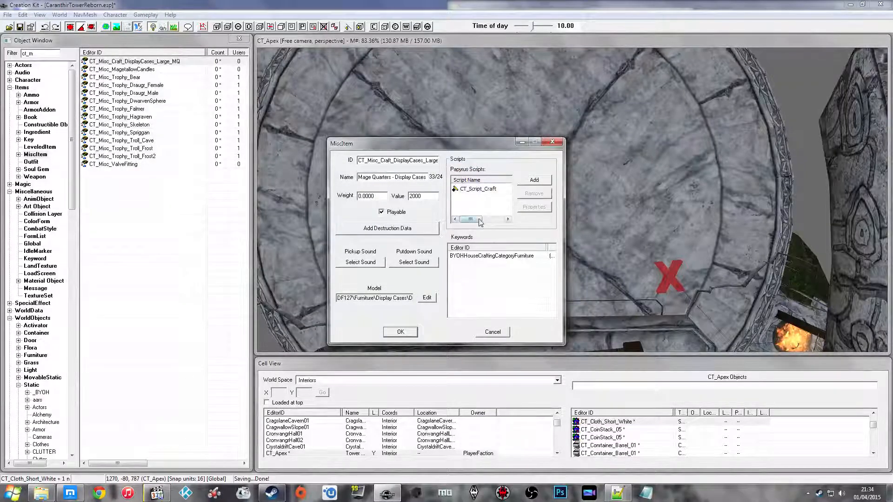
pyautogui.click(401, 331)
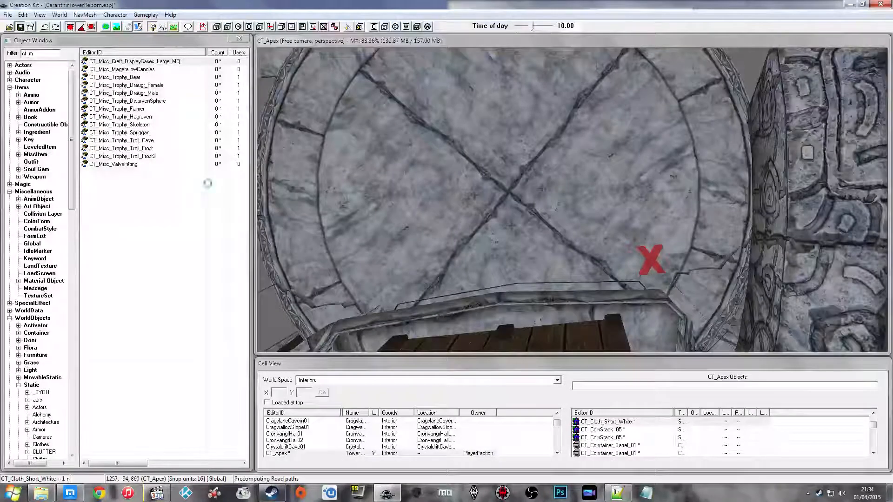
# Switch to the web browser, close the FadeOutGame wiki page and read back through the Twitch channel's chat
pyautogui.hotkey('alt', 'Tab')
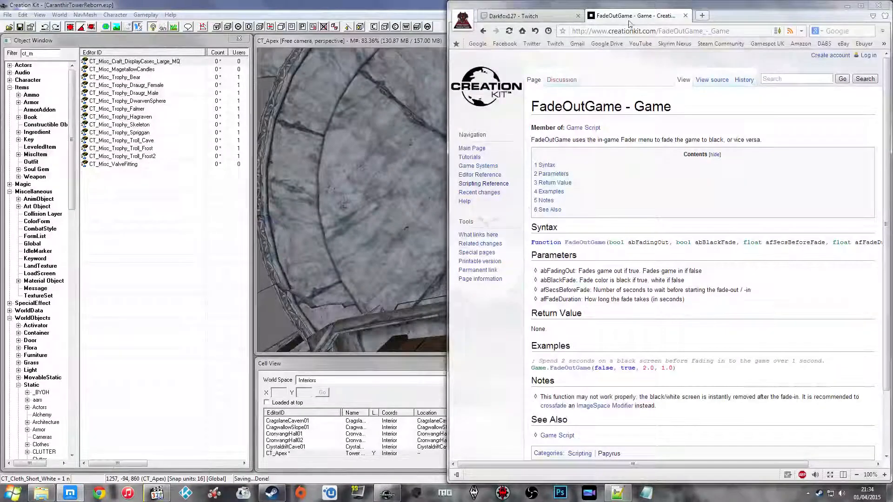
pyautogui.click(685, 16)
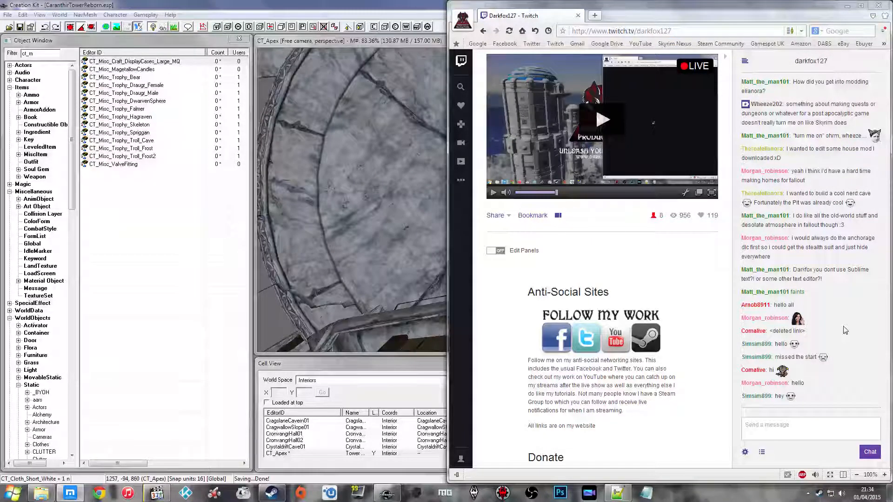
pyautogui.scroll(4, 845, 330)
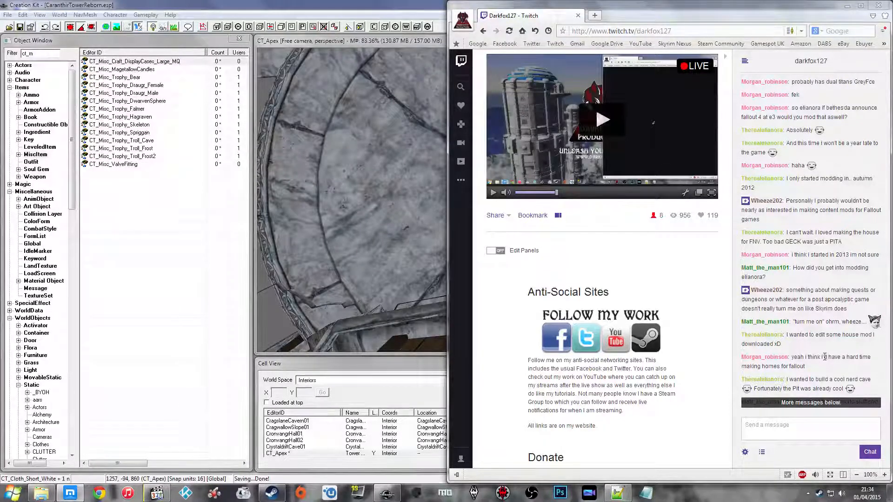
pyautogui.scroll(1, 824, 357)
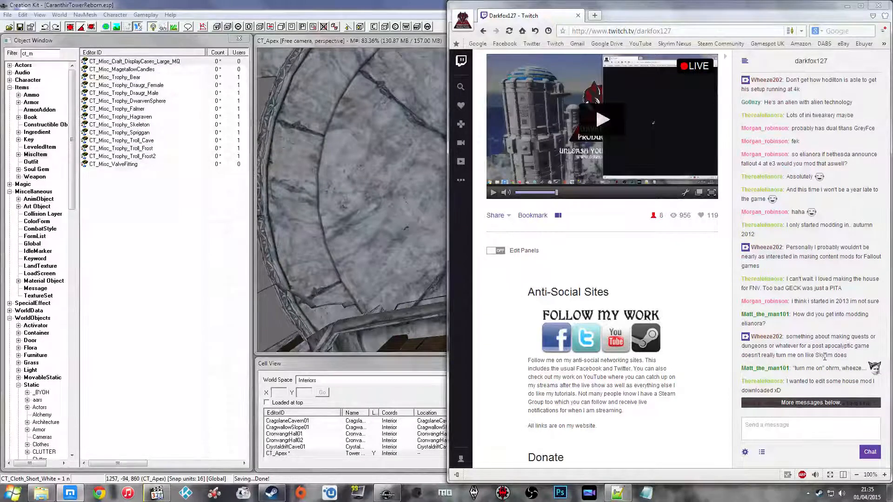
pyautogui.scroll(2, 824, 357)
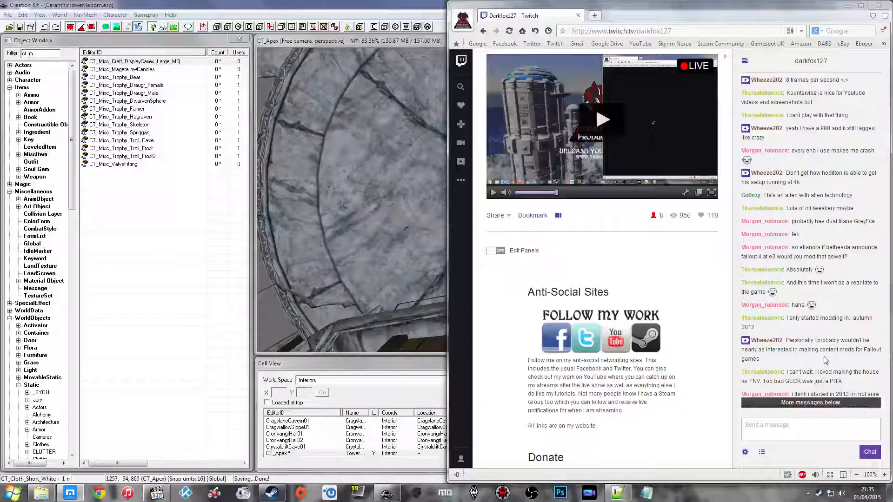
pyautogui.scroll(1, 824, 361)
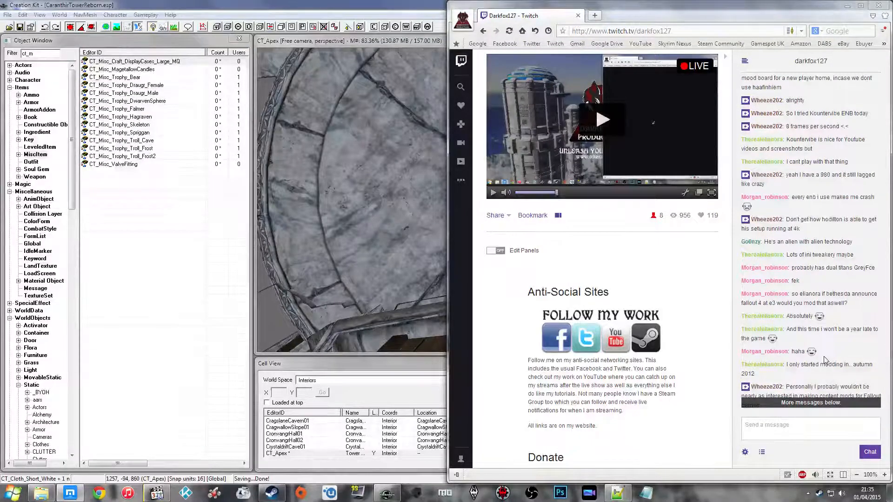
pyautogui.scroll(1, 824, 359)
pyautogui.scroll(-5, 819, 367)
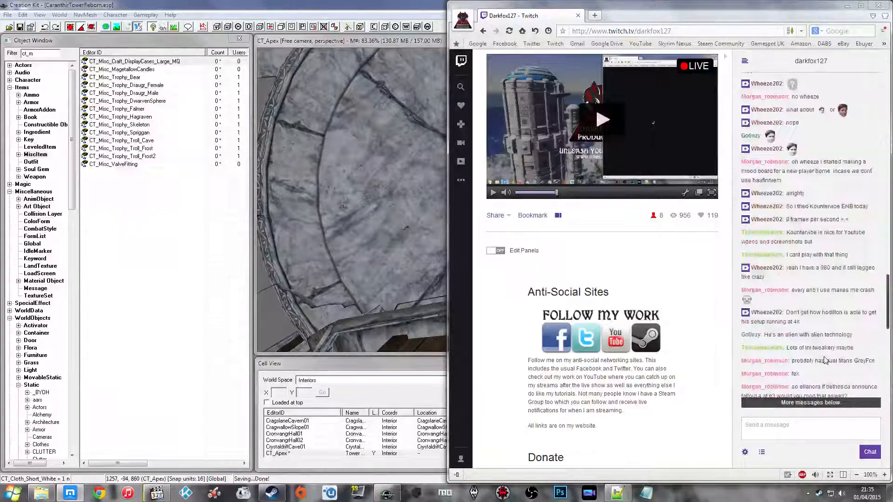
# Post the message "Boo" in the Twitch channel's chat
pyautogui.click(782, 434)
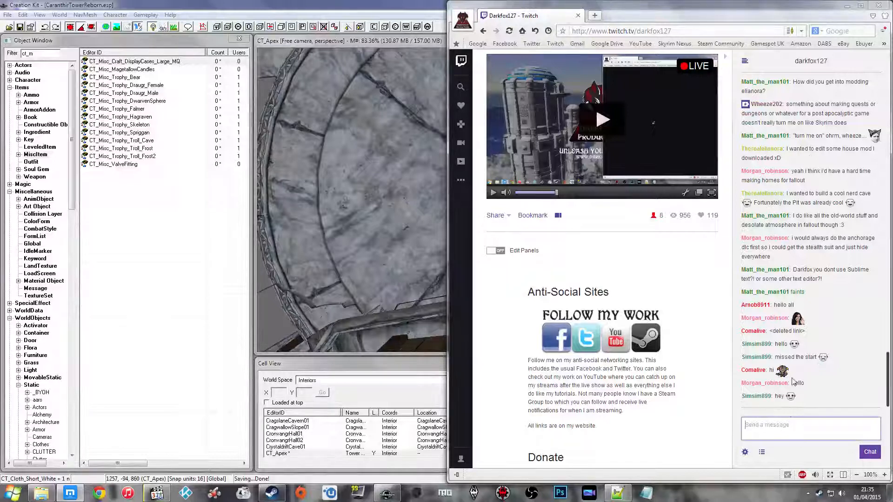
pyautogui.write('Boo')
pyautogui.press('Return')
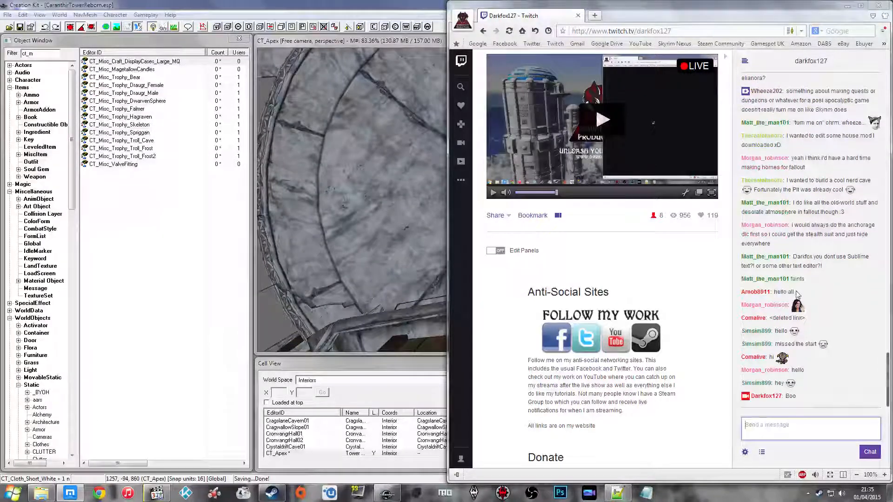
# Switch back to the Creation Kit and examine the CT_Apex interior around the fire pit, wall alcoves and weapon display
pyautogui.click(419, 223)
pyautogui.click(539, 204)
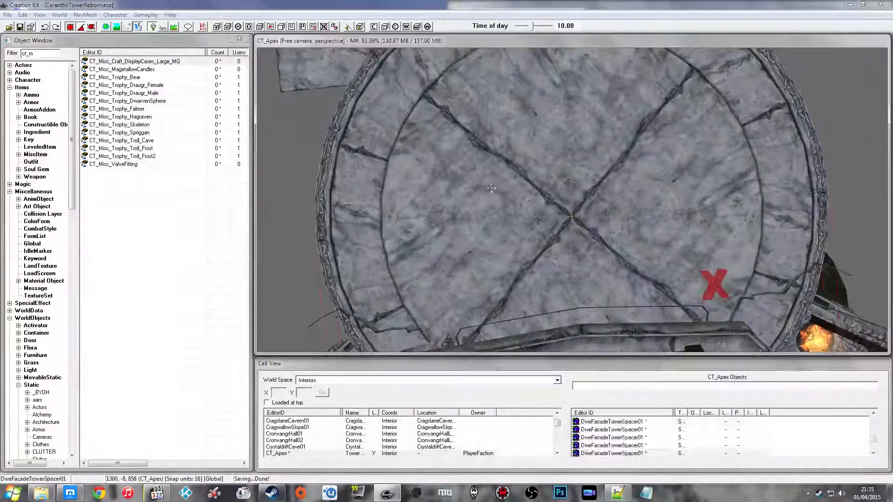
pyautogui.press('shift')
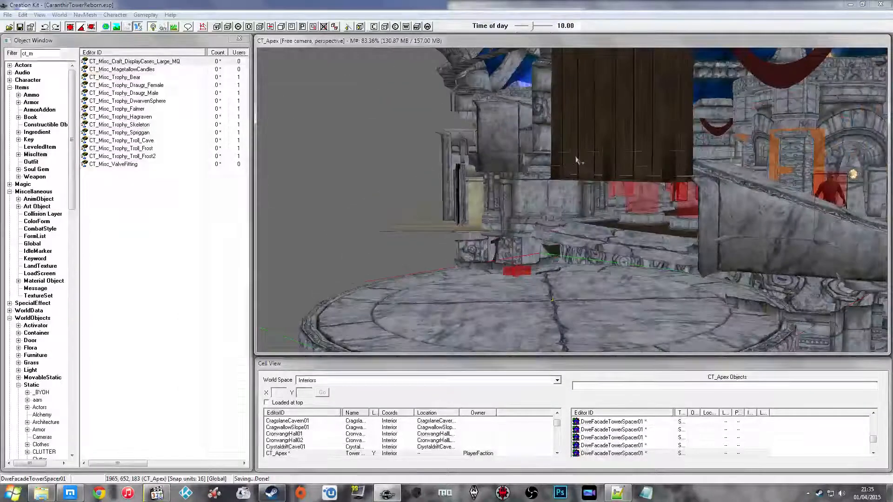
pyautogui.press('shift')
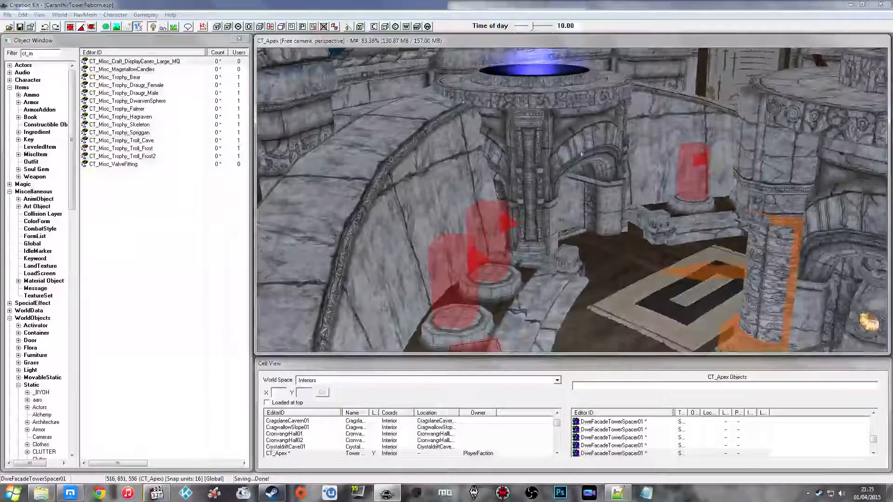
pyautogui.click(572, 161)
pyautogui.press('shift')
pyautogui.press('shift')
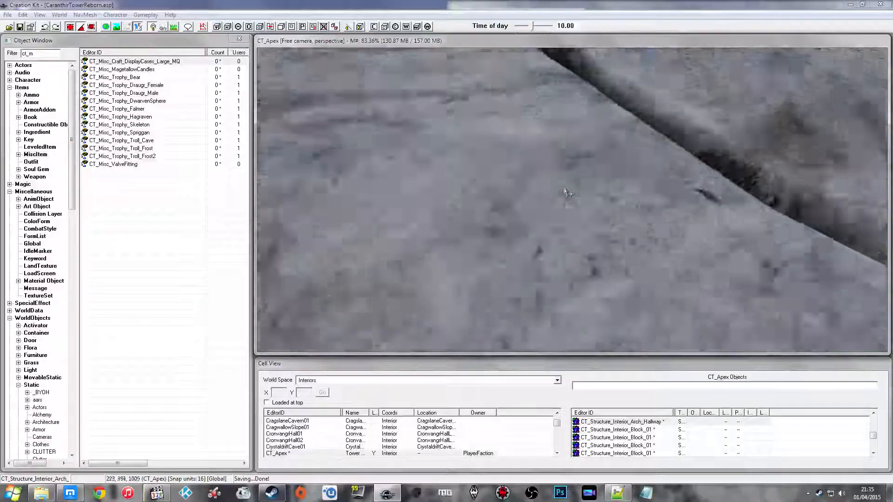
pyautogui.press('shift')
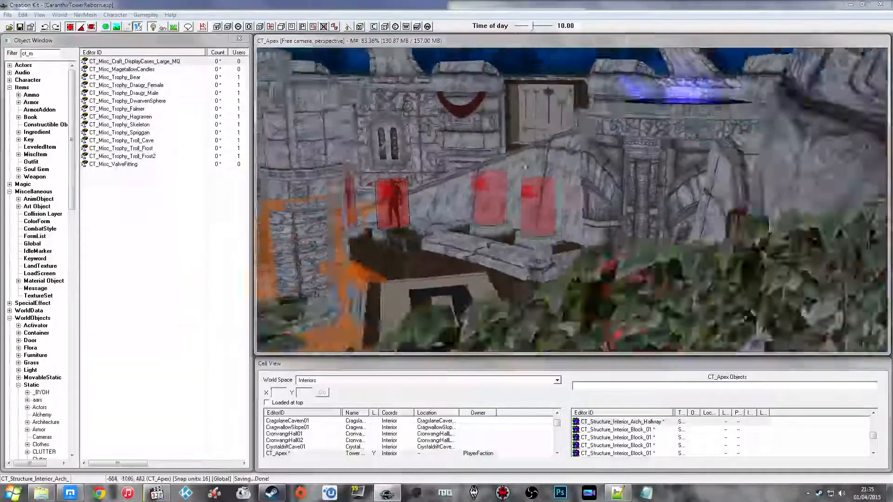
pyautogui.press('shift')
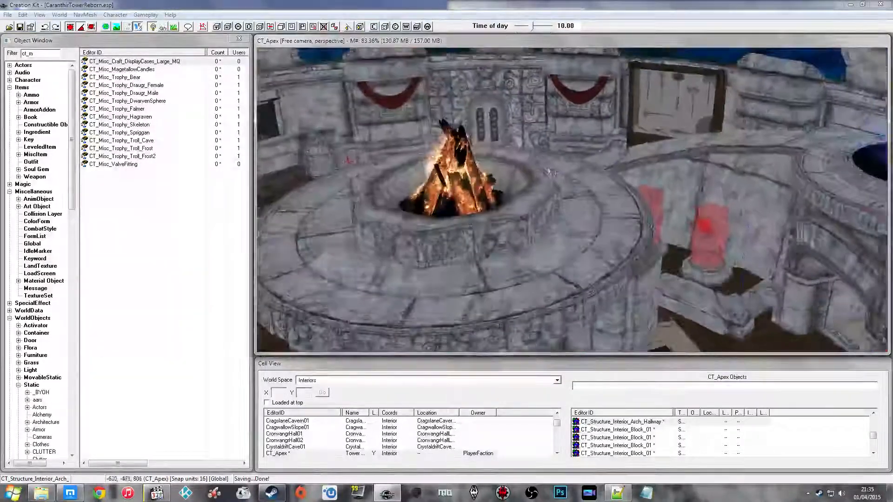
pyautogui.press('shift')
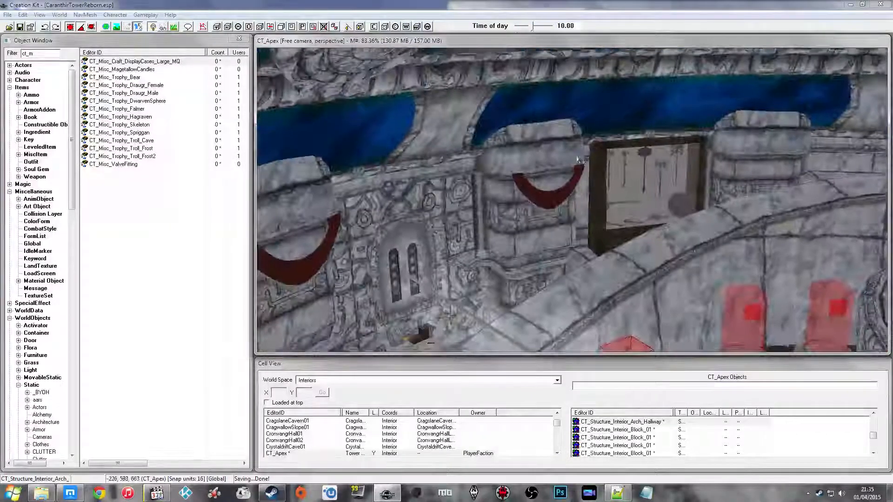
pyautogui.click(588, 156)
pyautogui.press('shift')
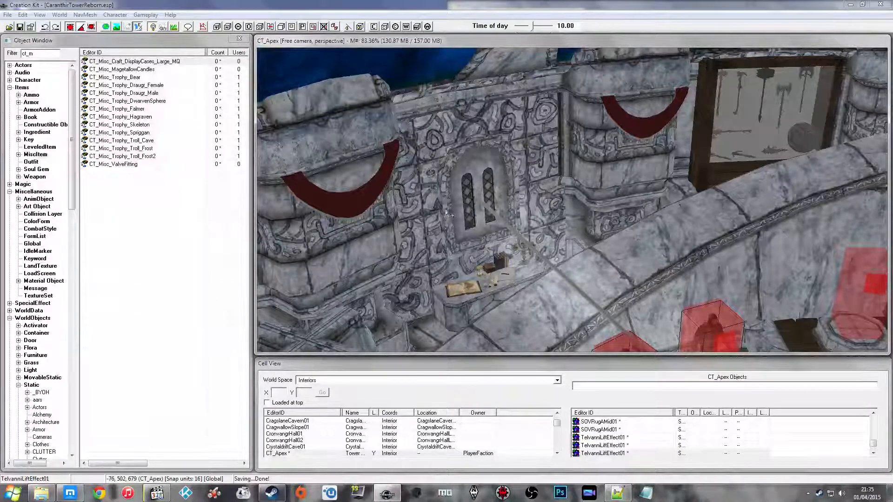
# Load the CT_Forge interior cell into the render window
pyautogui.click(307, 436)
pyautogui.scroll(-1, 306, 442)
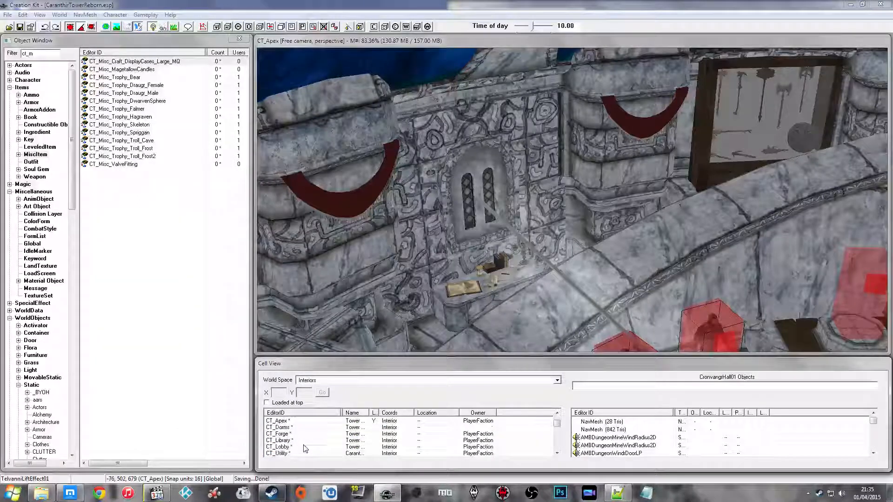
pyautogui.doubleClick(298, 434)
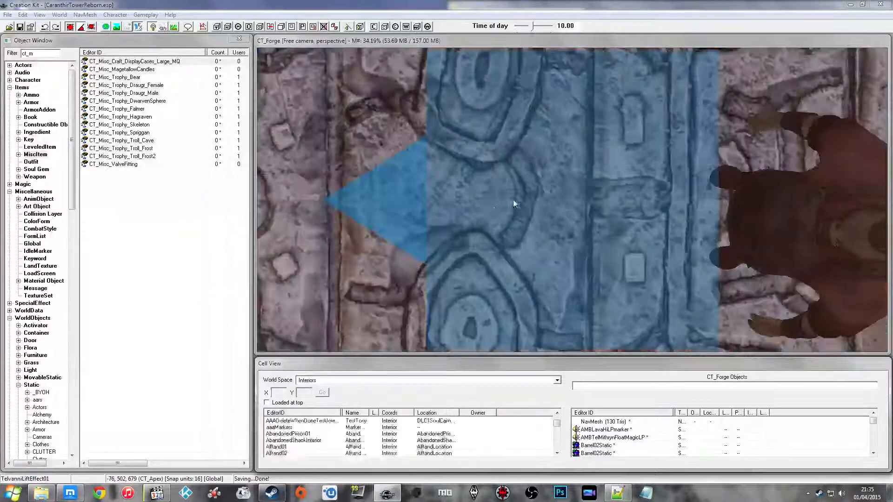
# Look through the forge interior for the carpenter's workbench on the stone ledge beside the barred wall
pyautogui.click(498, 201)
pyautogui.scroll(-2, 498, 200)
pyautogui.press('shift')
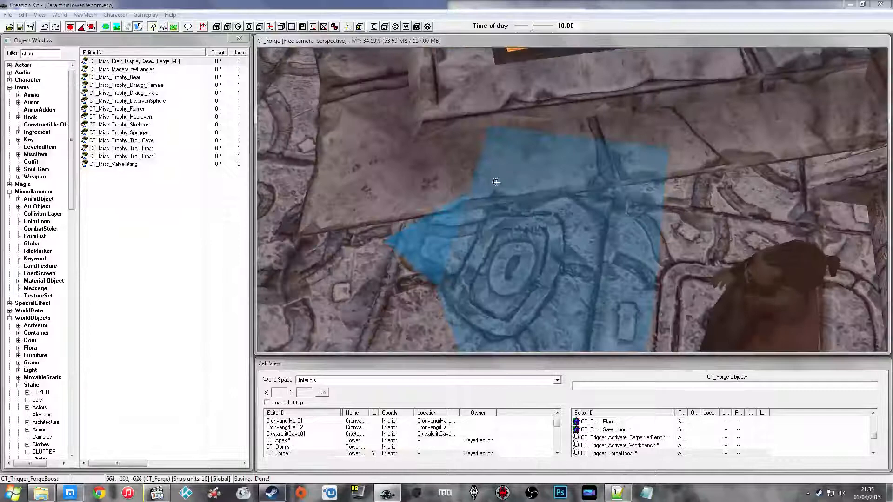
pyautogui.click(607, 207)
pyautogui.press('shift')
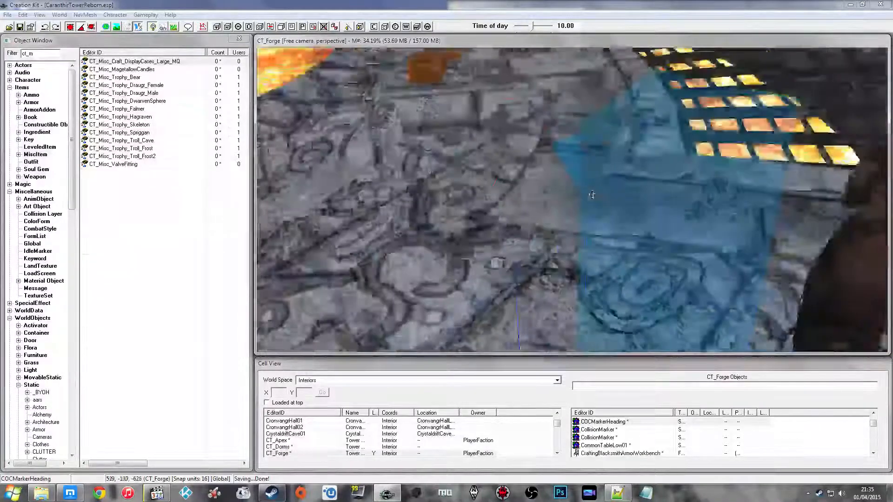
pyautogui.press('shift')
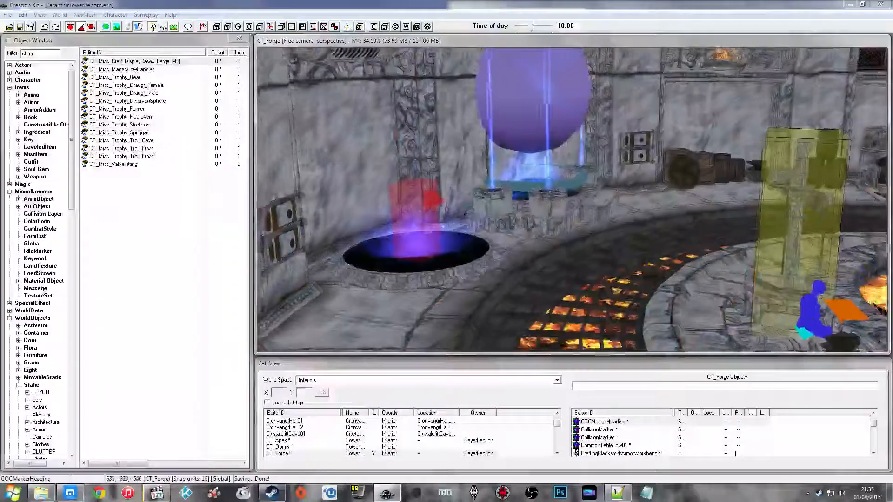
pyautogui.click(537, 162)
pyautogui.press('shift')
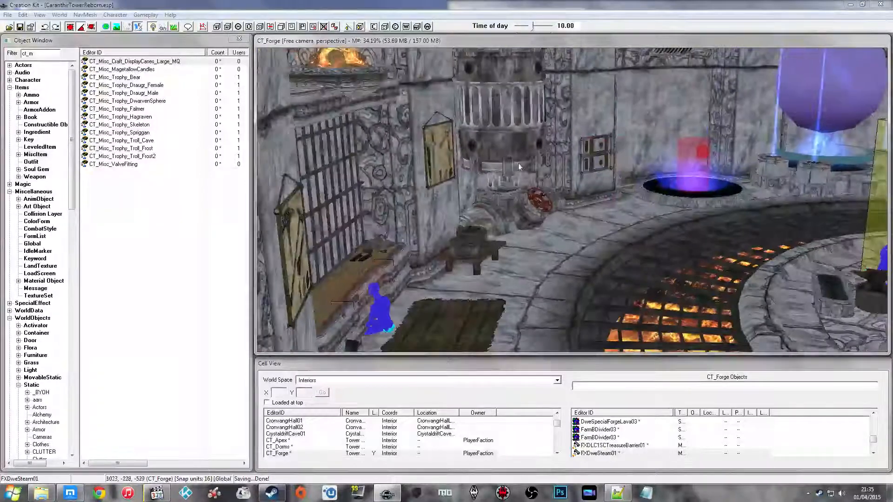
pyautogui.press('shift')
pyautogui.scroll(3, 522, 169)
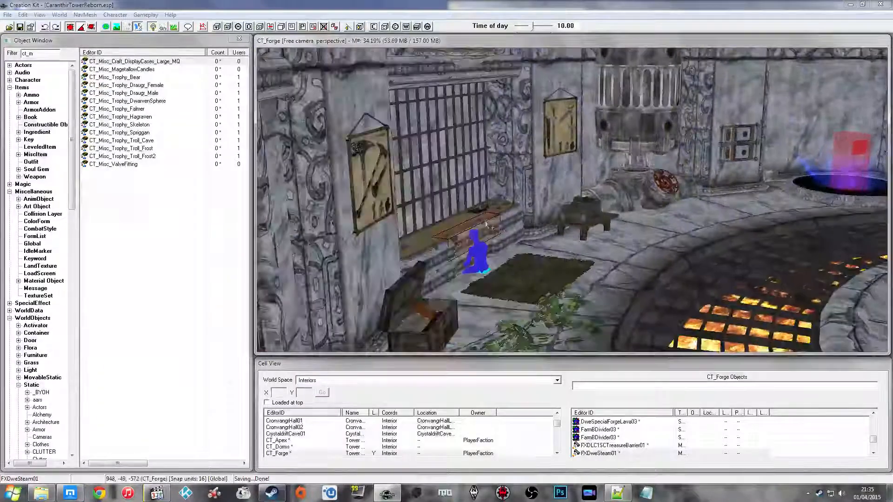
pyautogui.click(486, 218)
pyautogui.press('shift')
pyautogui.scroll(6, 478, 228)
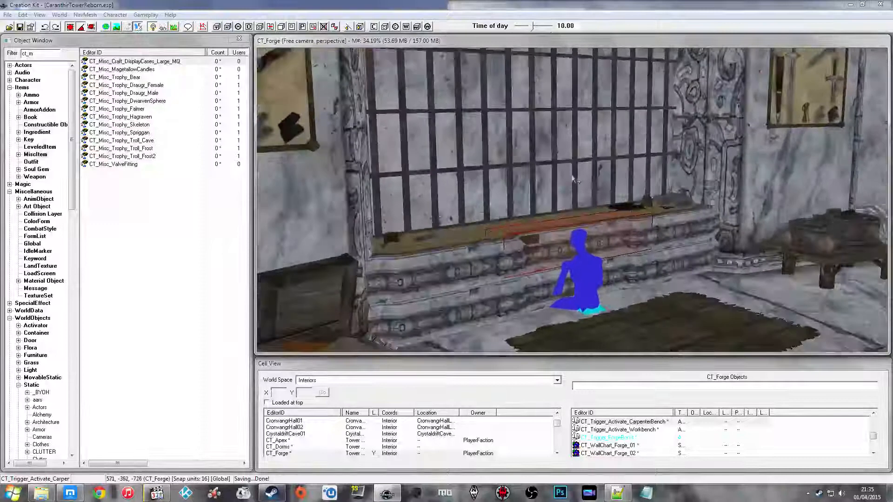
pyautogui.scroll(5, 572, 179)
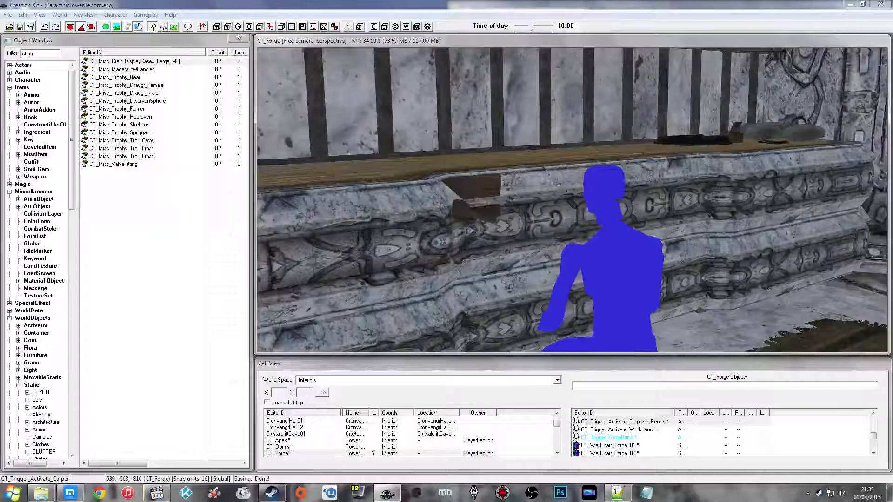
# Select the carpenter's workbench reference in the forge and open its base furniture object for editing
pyautogui.click(553, 174)
pyautogui.click(532, 172)
pyautogui.press('shift')
pyautogui.scroll(-2, 520, 194)
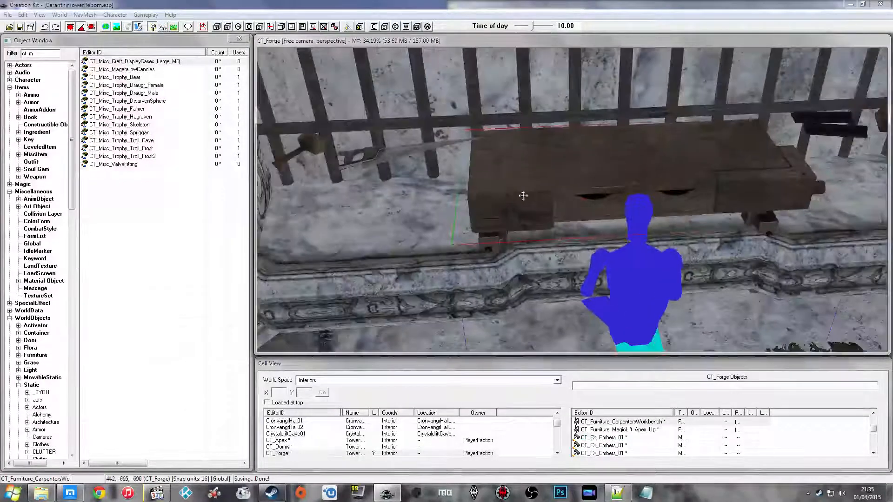
pyautogui.press('shift')
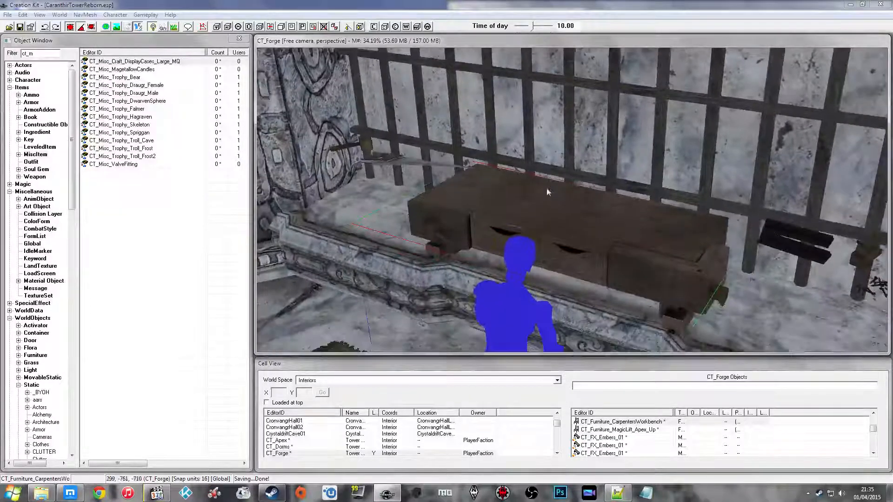
pyautogui.press('shift')
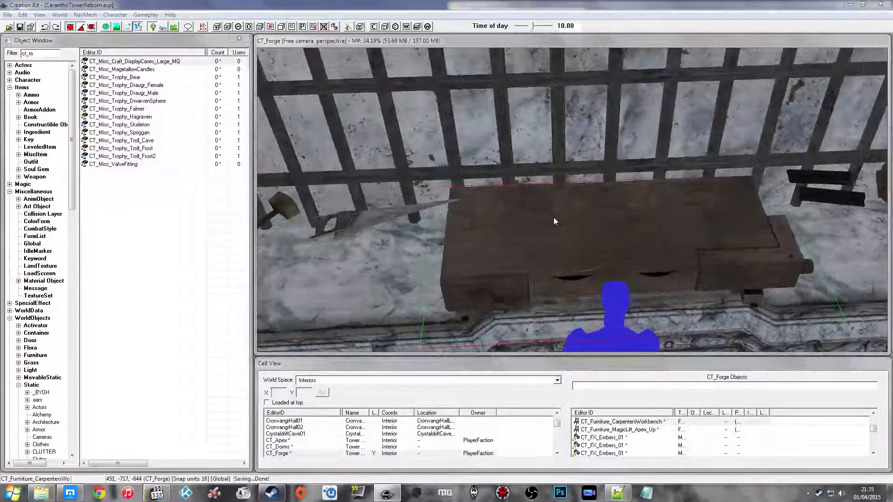
pyautogui.doubleClick(553, 217)
pyautogui.click(514, 164)
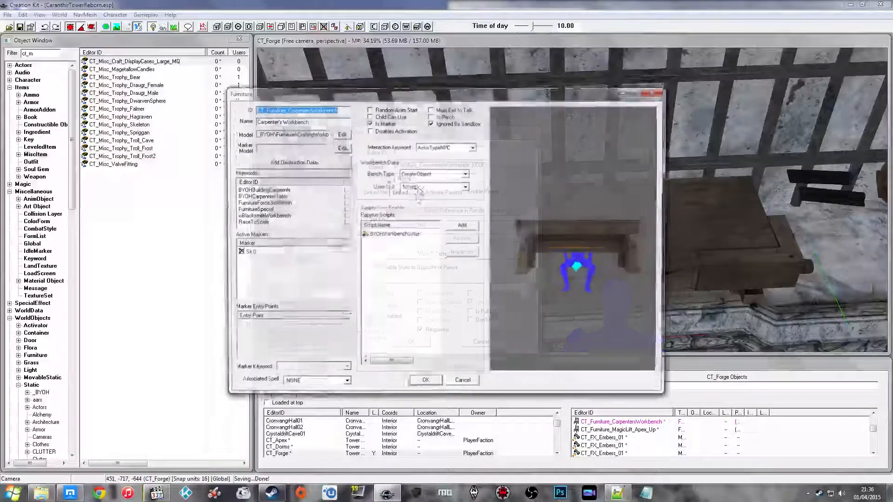
pyautogui.click(285, 110)
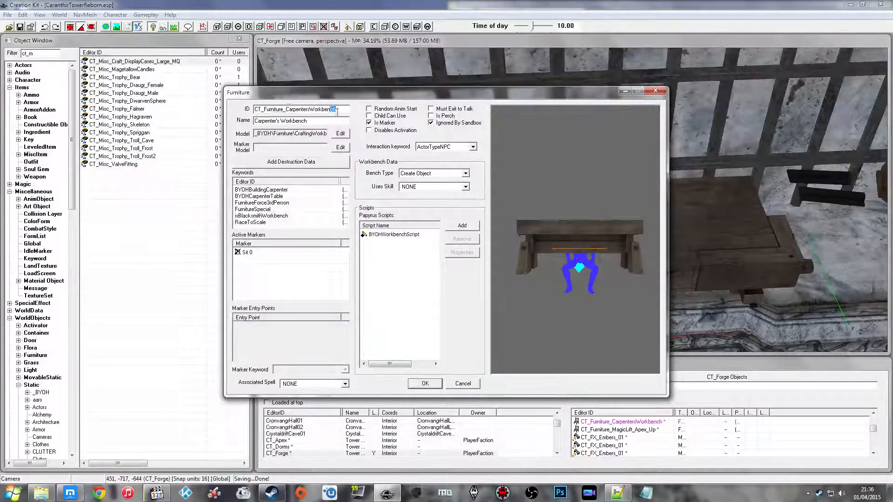
# Remove BYOHWorkbenchScript from the CT_Furniture_CarpentersWorkbench base object and accept the furniture changes
pyautogui.moveTo(555, 186); pyautogui.dragTo(591, 225)
pyautogui.click(394, 235)
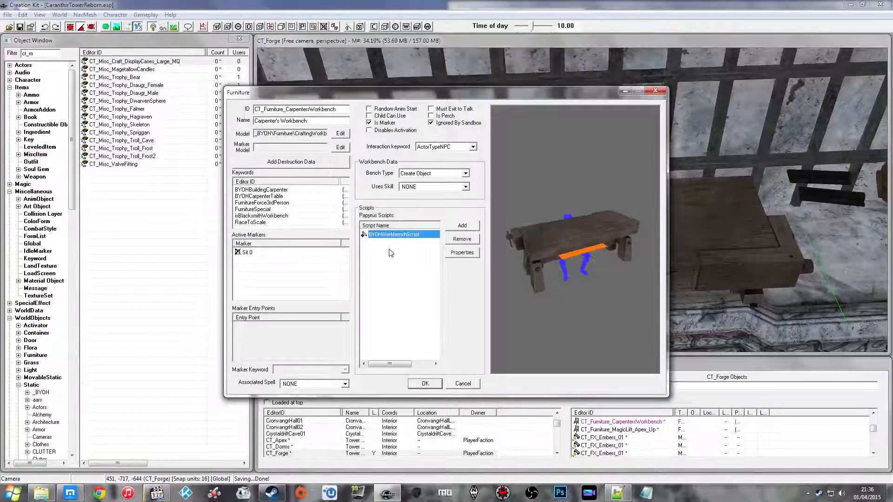
pyautogui.click(462, 239)
pyautogui.click(425, 384)
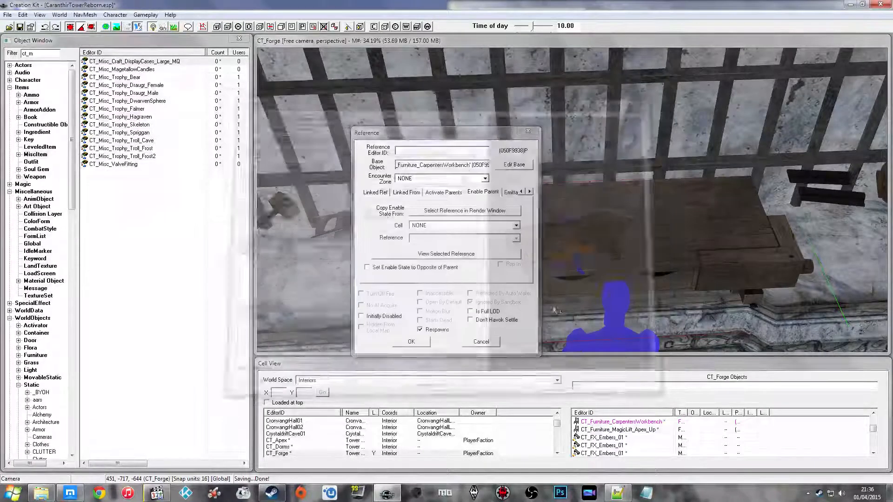
# Reopen the carpenter's workbench base object and examine its model preview and keywords, including BYOHBuildingCarpenter and BYOHCarpenterTable
pyautogui.click(514, 165)
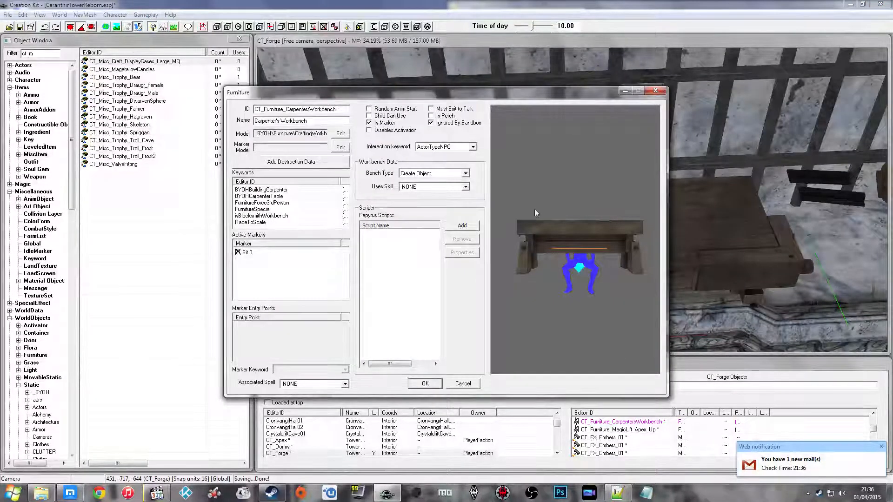
pyautogui.moveTo(534, 209); pyautogui.dragTo(582, 242)
pyautogui.moveTo(555, 197); pyautogui.dragTo(583, 210)
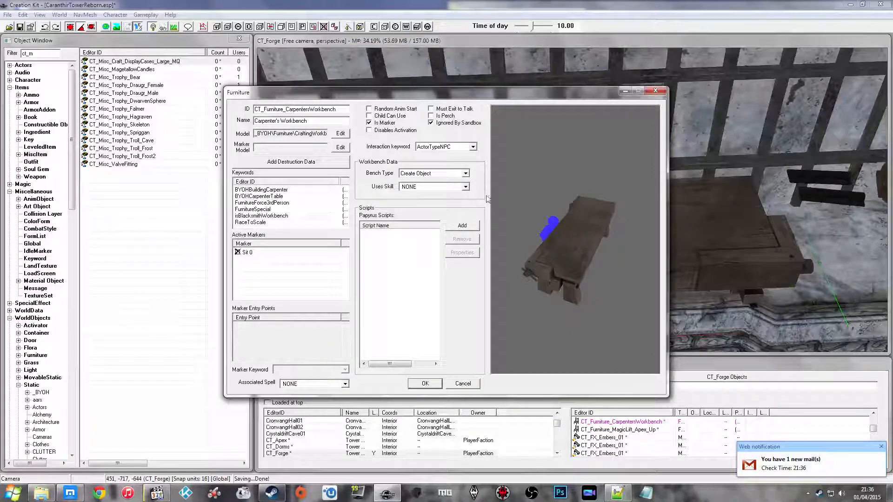
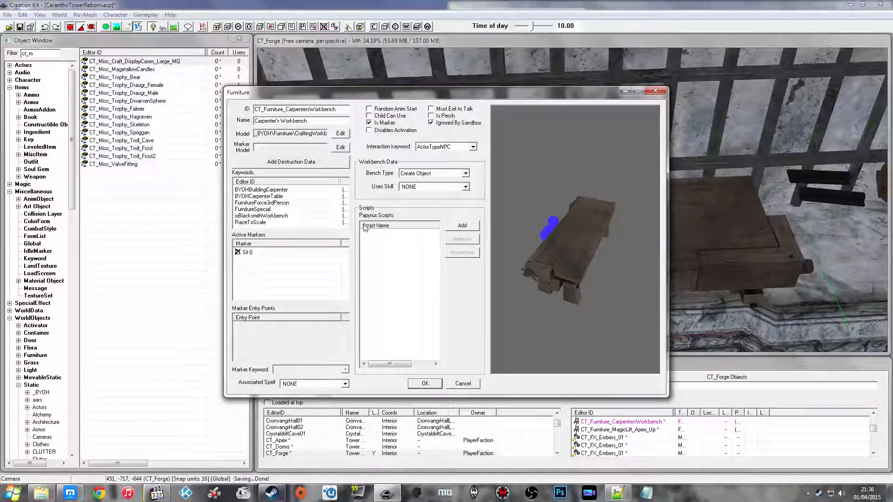
pyautogui.click(274, 210)
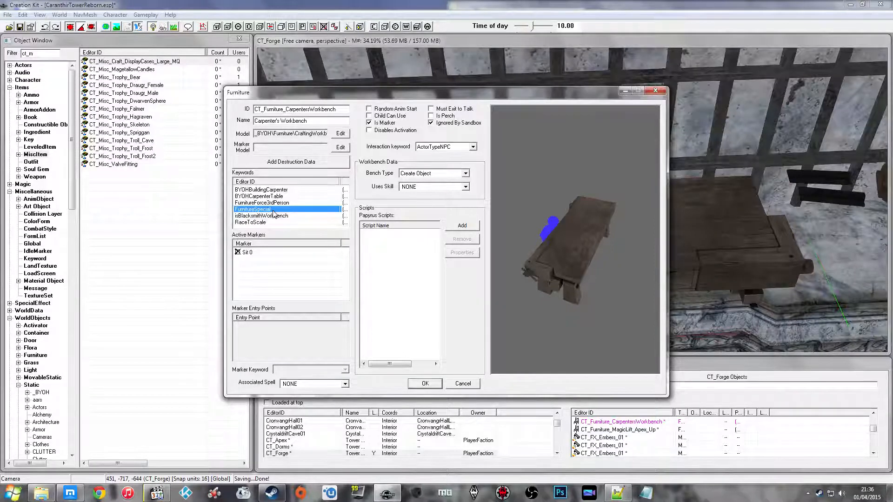
pyautogui.click(263, 197)
pyautogui.click(260, 191)
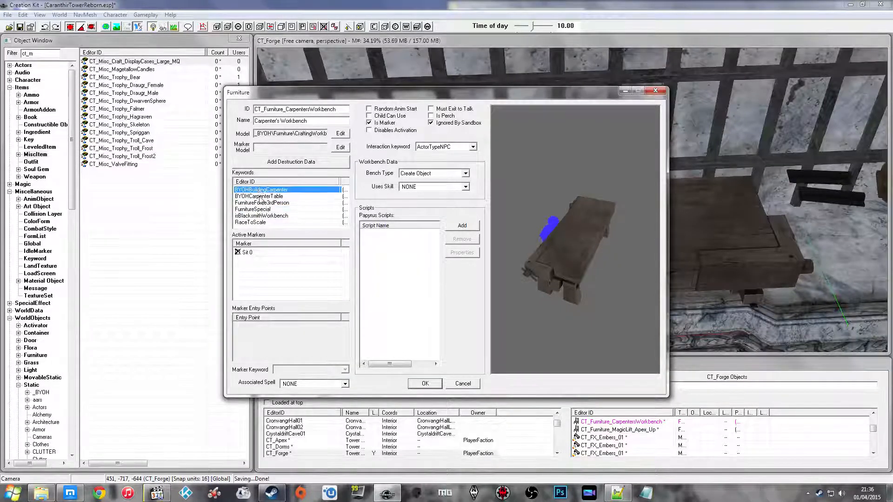
pyautogui.click(273, 215)
pyautogui.click(275, 197)
pyautogui.click(274, 190)
pyautogui.click(275, 196)
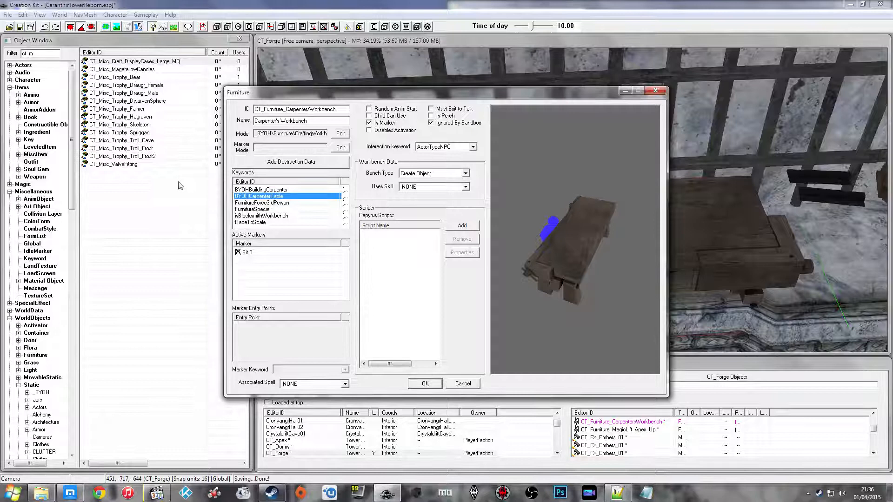
# Filter the constructible objects by "byoh" and open the Part081 TableLowExterior interior recipe
pyautogui.click(33, 124)
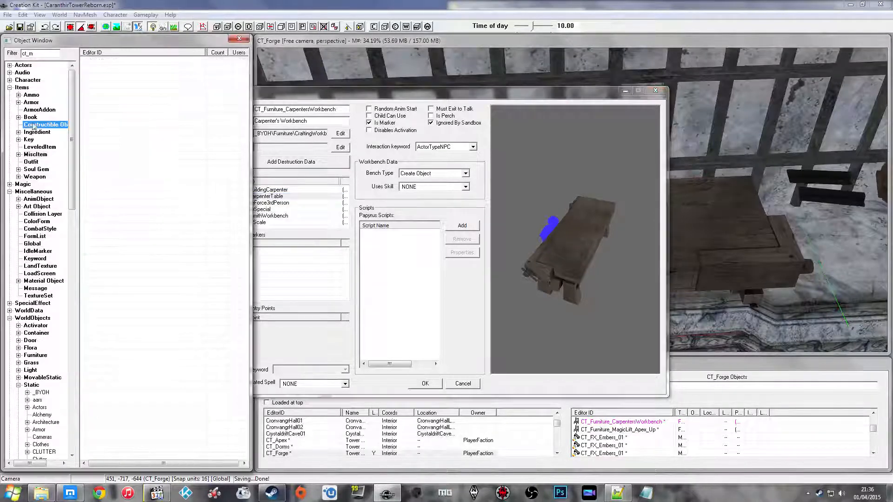
pyautogui.moveTo(46, 55); pyautogui.dragTo(1, 53)
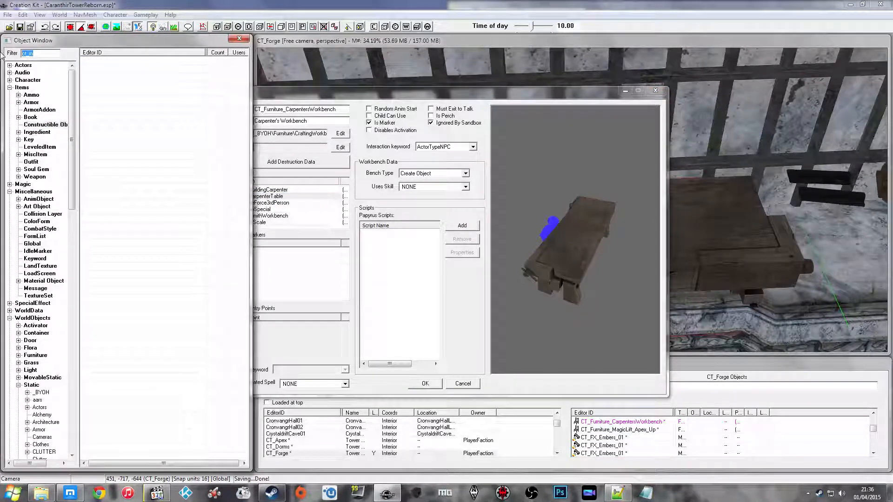
pyautogui.click(160, 205)
pyautogui.scroll(-19, 160, 205)
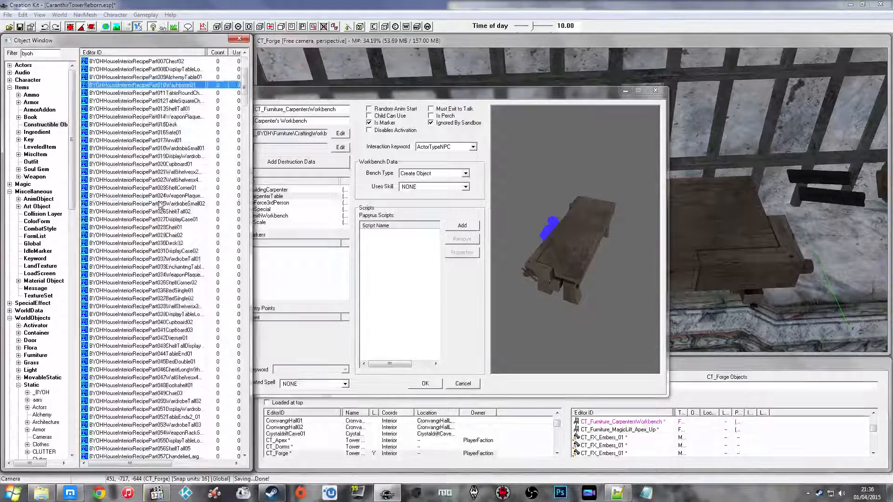
pyautogui.click(161, 235)
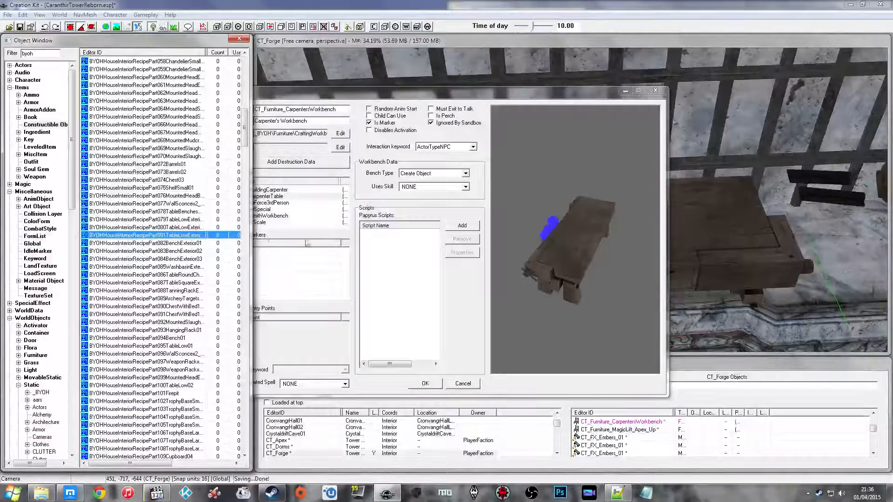
pyautogui.press('Return')
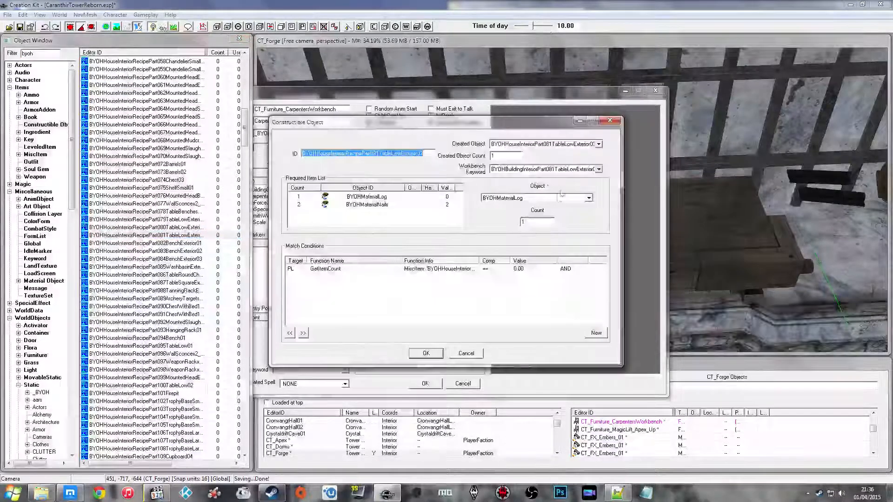
# Inspect the workbench keyword options in the Part081 TableLowExterior03 recipe without changing the selection
pyautogui.click(363, 227)
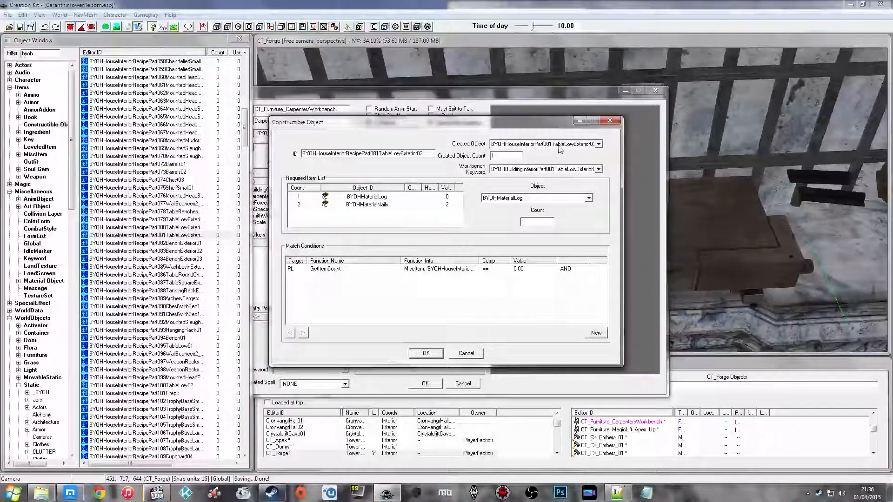
pyautogui.click(562, 170)
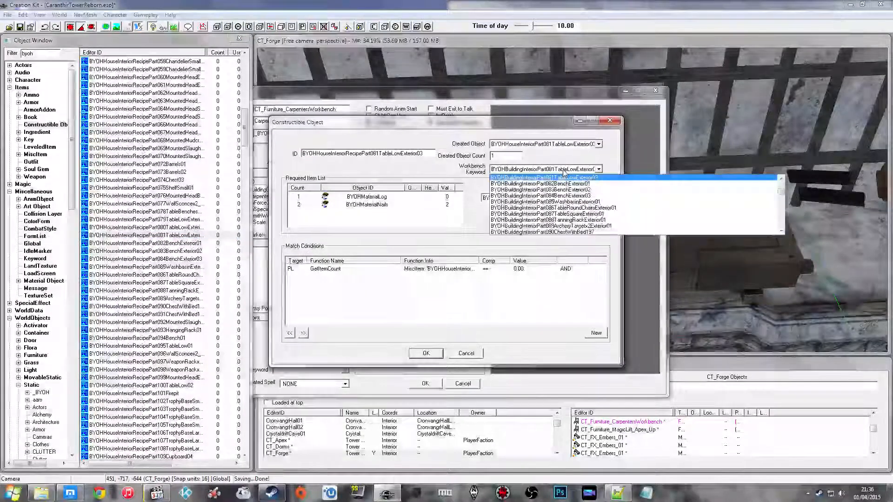
pyautogui.scroll(1, 564, 173)
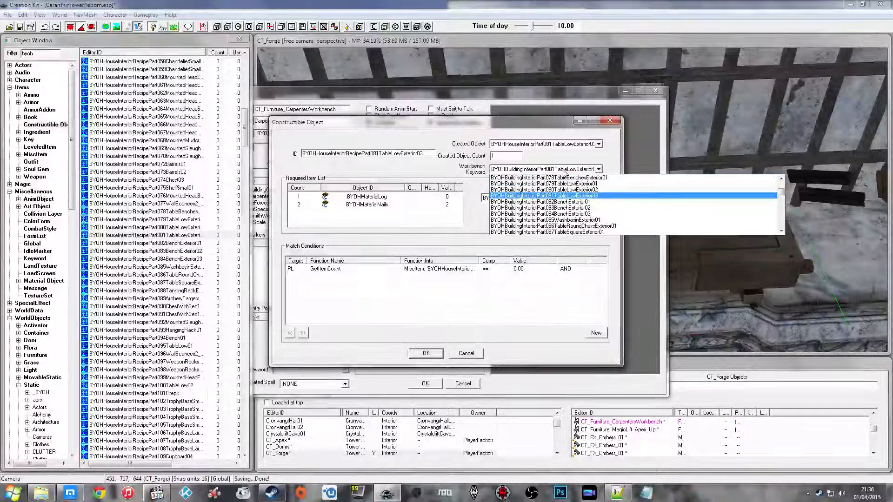
pyautogui.click(564, 170)
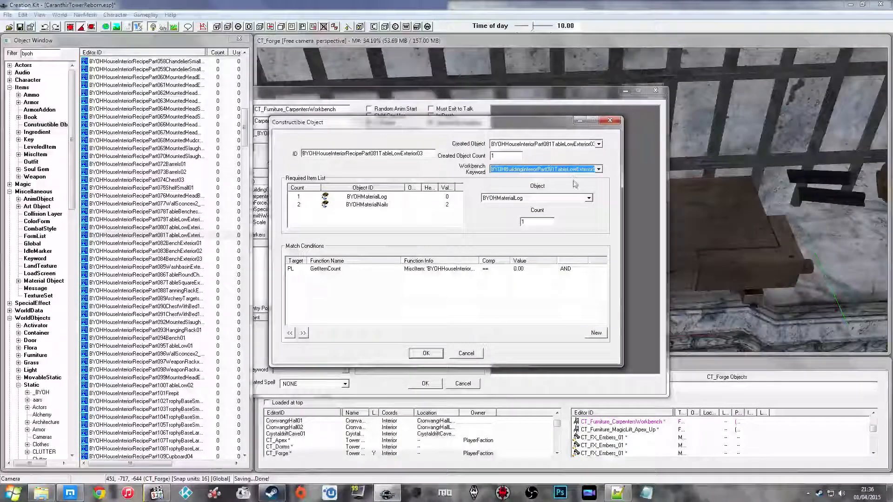
# Compare the recipe's workbench keyword with the keywords on CT_Furniture_CarpentersWorkbench, and close the recipe
pyautogui.moveTo(557, 123); pyautogui.dragTo(720, 198)
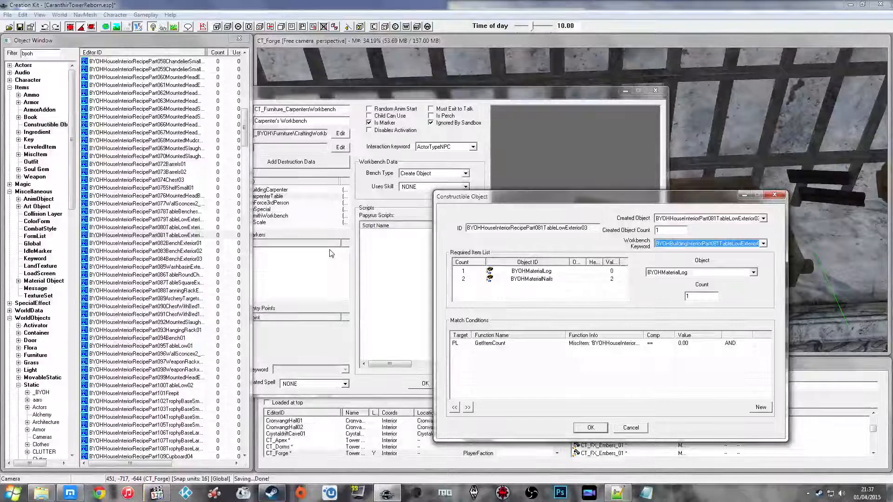
pyautogui.click(313, 254)
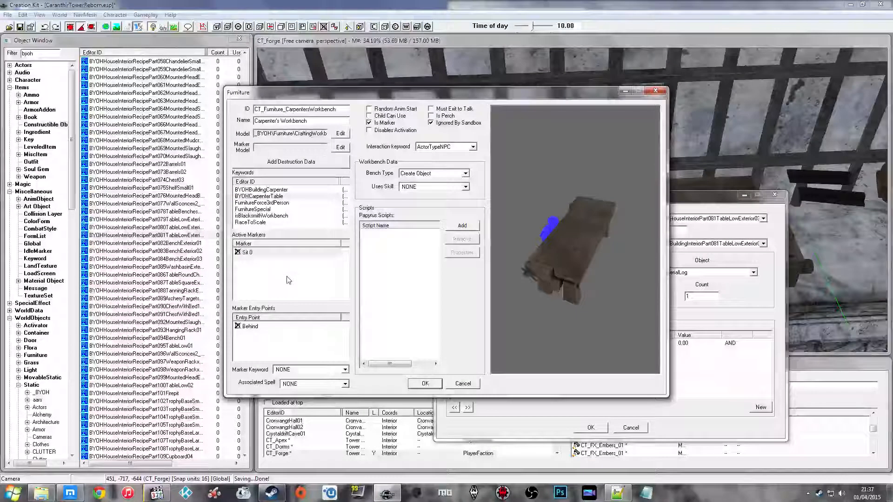
pyautogui.click(268, 195)
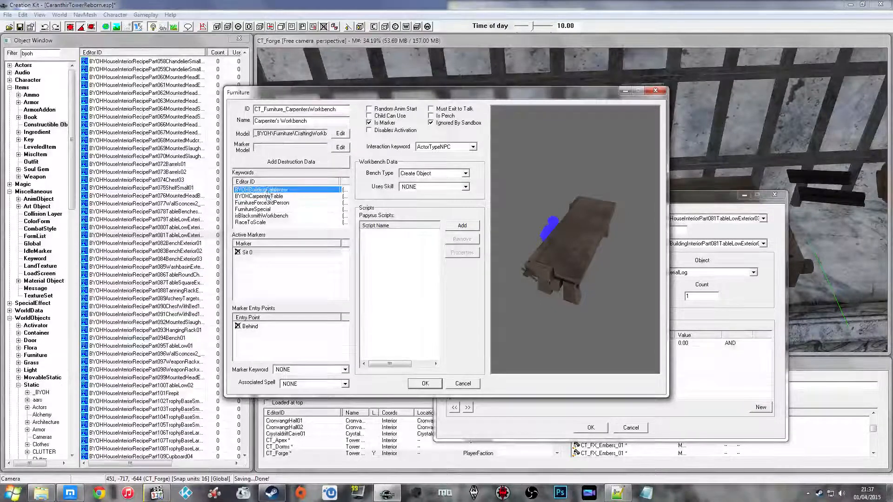
pyautogui.click(772, 205)
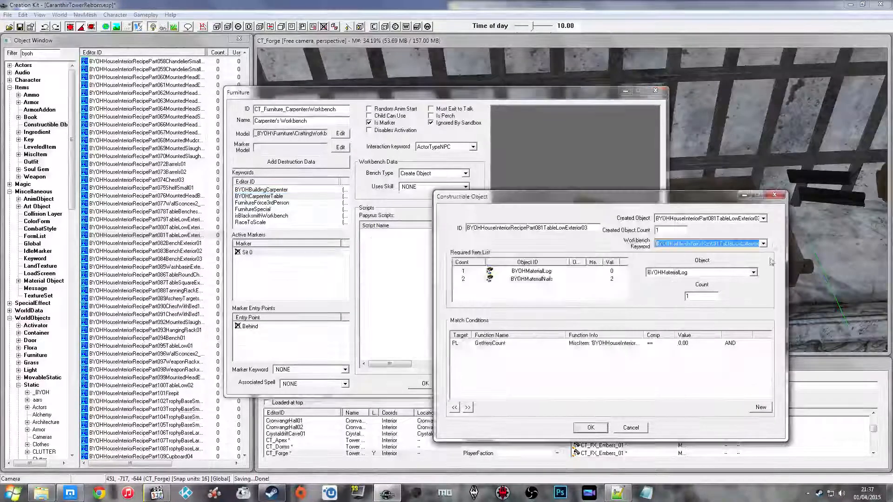
pyautogui.click(774, 194)
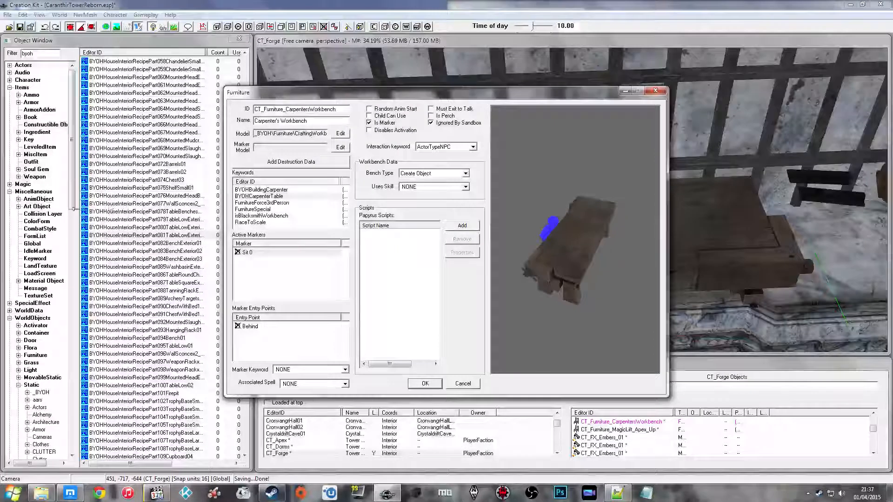
# List the BYOH keyword objects and find BYOHBuildingCarpenter to compare with the workbench's own keywords
pyautogui.click(35, 259)
pyautogui.click(135, 197)
pyautogui.click(279, 209)
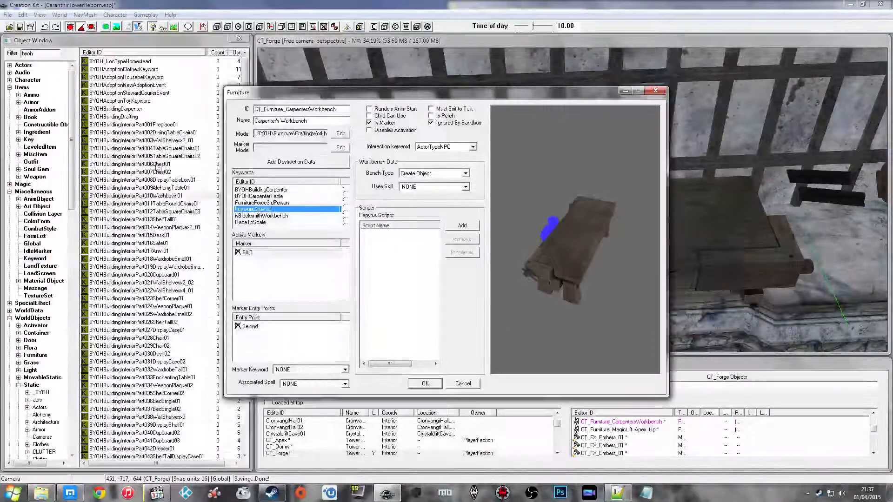
pyautogui.click(39, 53)
pyautogui.click(160, 88)
pyautogui.click(134, 104)
pyautogui.click(133, 109)
pyautogui.click(313, 196)
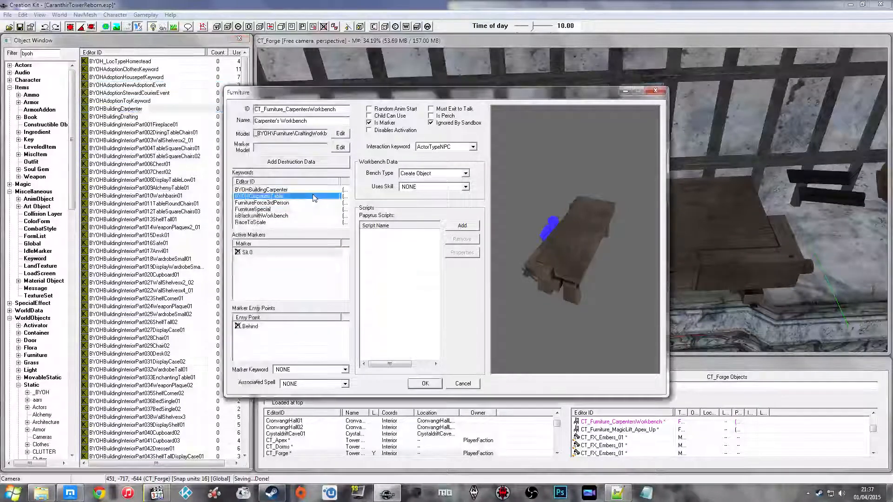
# Review the use report of the BYOHBuildingCarpenter keyword to see which furniture and recipes reference it, and close the report
pyautogui.rightClick(118, 108)
pyautogui.click(143, 172)
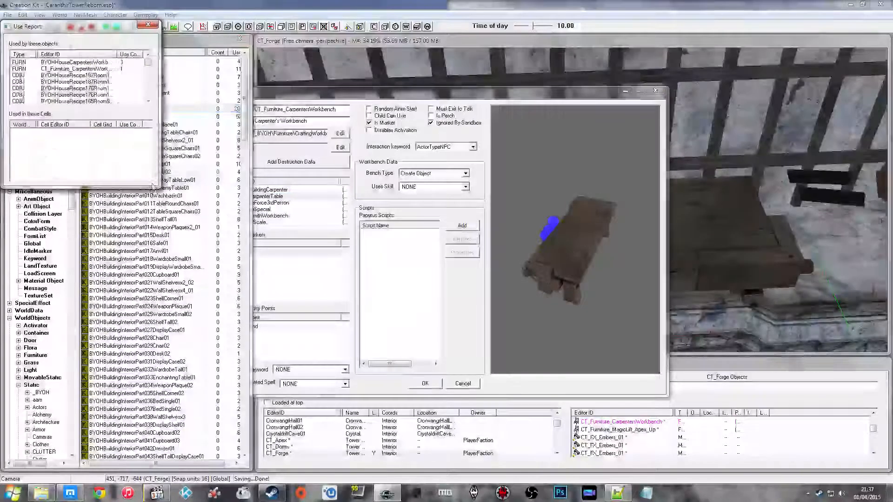
pyautogui.click(105, 69)
pyautogui.scroll(-10, 106, 73)
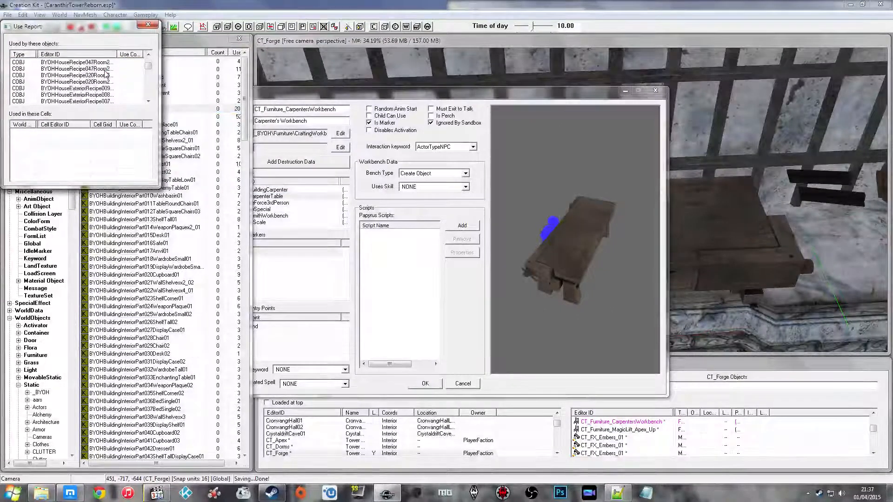
pyautogui.scroll(-15, 107, 75)
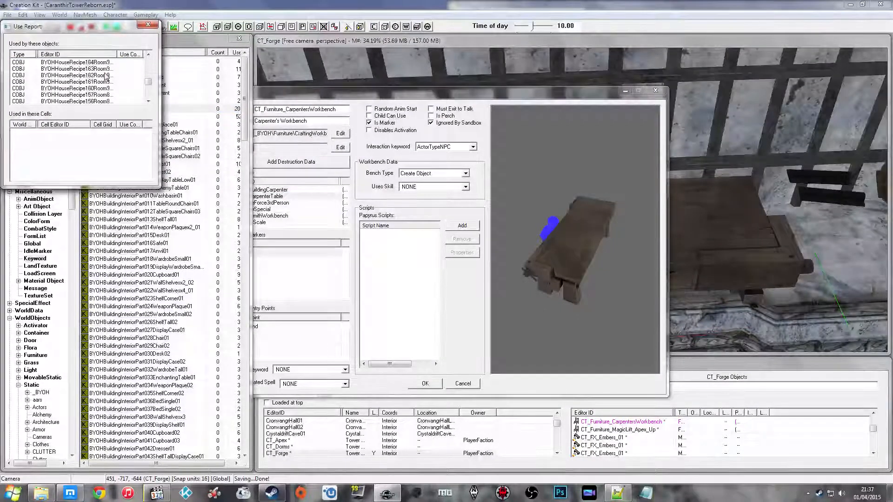
pyautogui.click(148, 24)
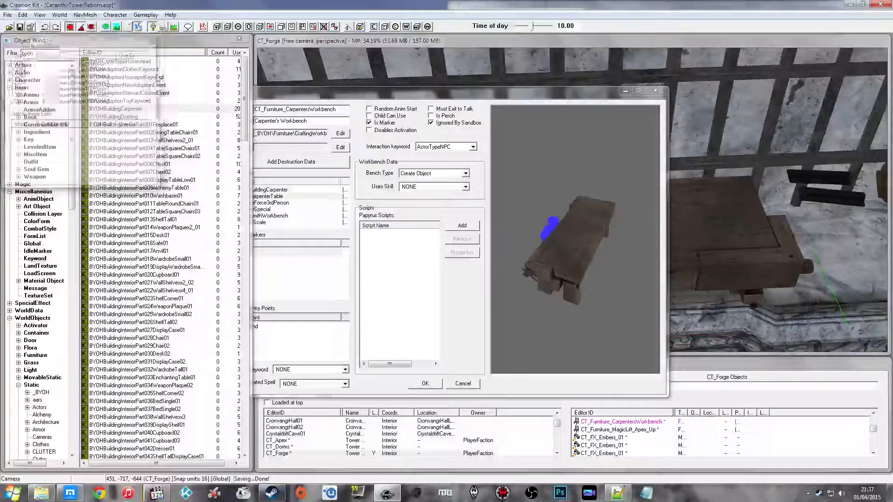
# Locate the BYOHCarpenterTable keyword in the filtered keyword list, review its use report and close the report
pyautogui.click(286, 210)
pyautogui.click(275, 190)
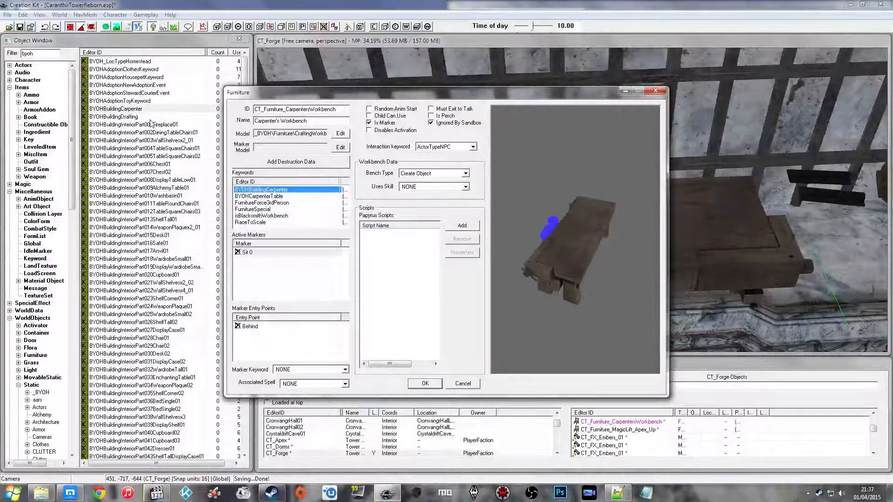
pyautogui.click(254, 197)
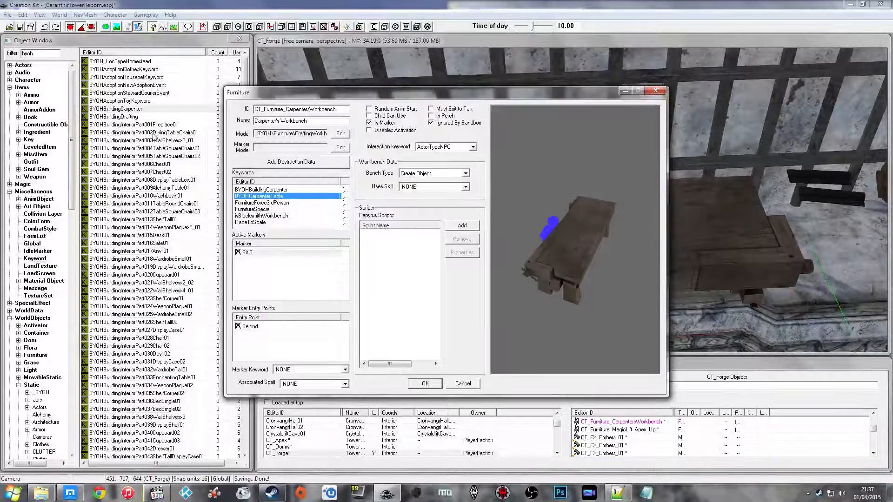
pyautogui.click(145, 157)
pyautogui.scroll(-9, 146, 157)
pyautogui.scroll(-20, 145, 157)
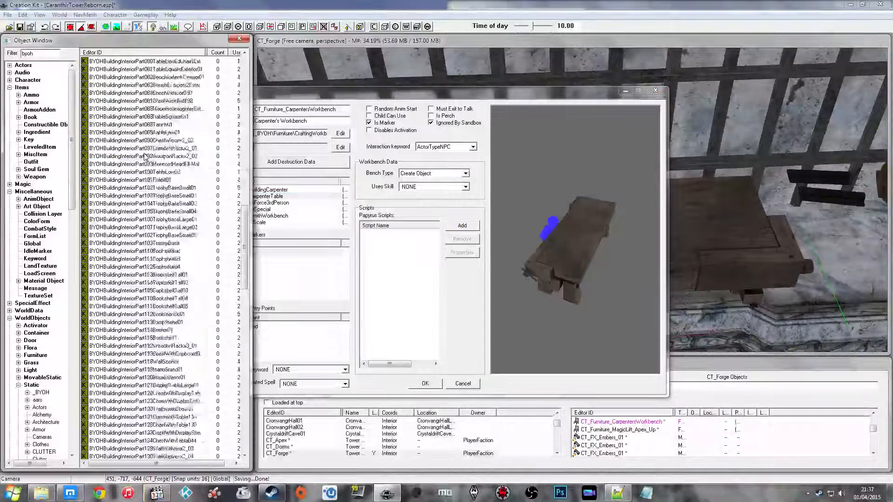
pyautogui.scroll(-6, 145, 156)
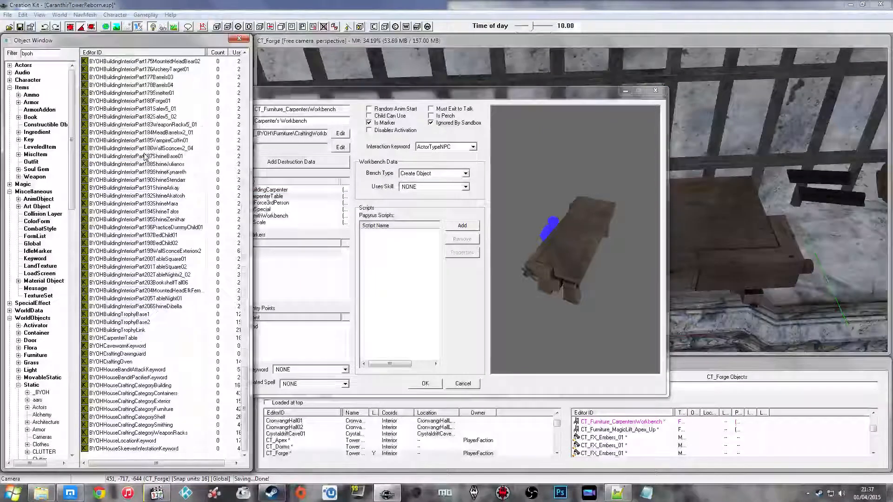
pyautogui.rightClick(149, 339)
pyautogui.click(162, 402)
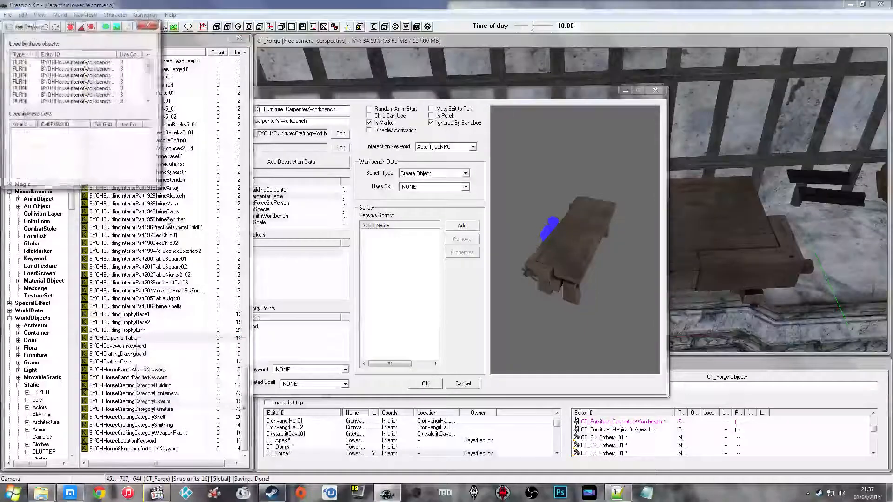
pyautogui.scroll(-2, 80, 93)
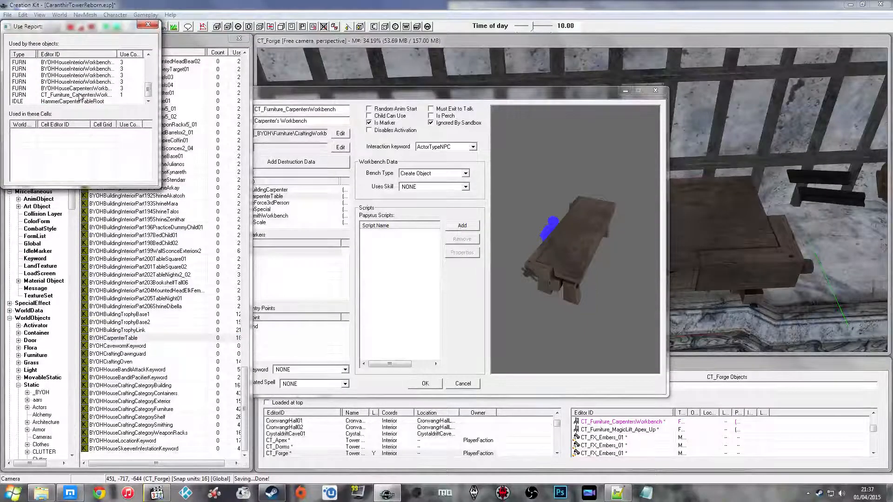
pyautogui.click(148, 25)
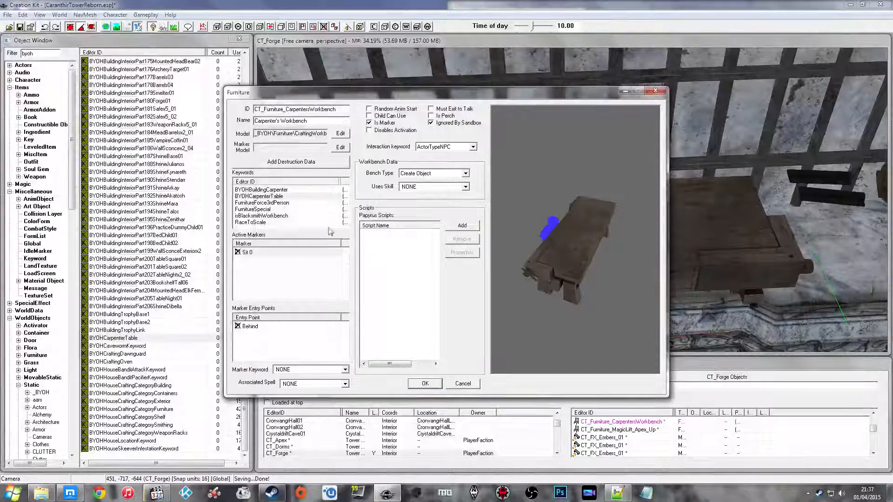
# Delete the BYOHBuildingCarpenter keyword from the CT_Furniture_CarpentersWorkbench furniture object
pyautogui.click(265, 190)
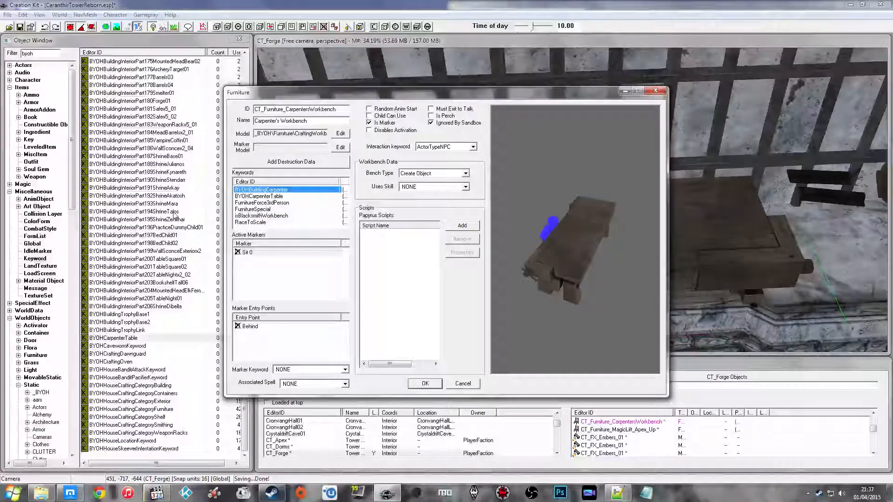
pyautogui.press('Delete')
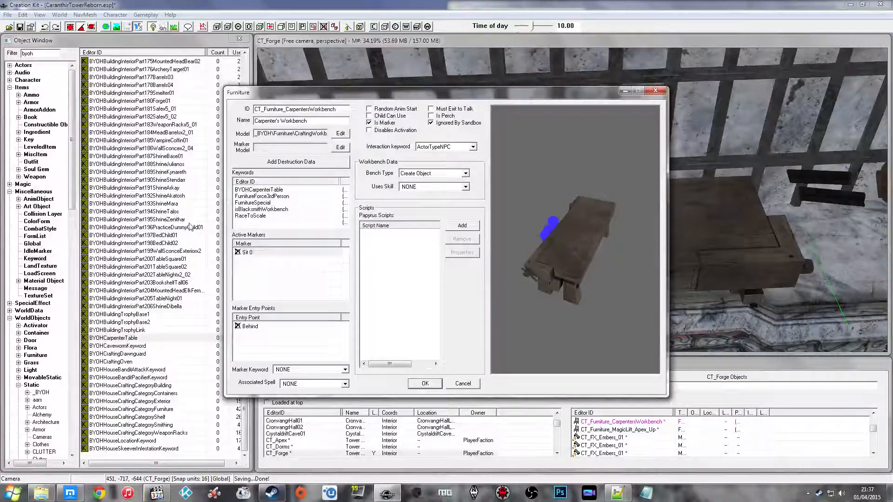
pyautogui.rightClick(265, 230)
pyautogui.click(246, 224)
# Go through the carpenter's workbench's remaining keywords, from BYOHCarpenterTable to RaceToScale, to check which ones it needs
pyautogui.click(256, 216)
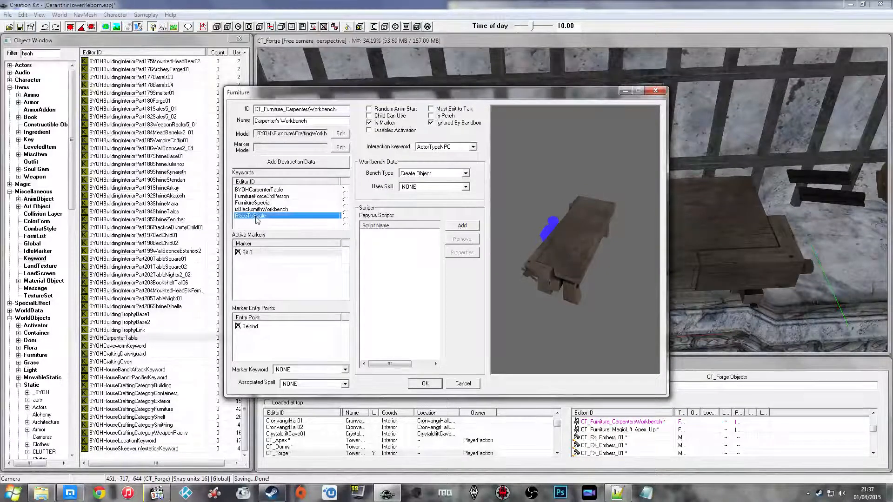
pyautogui.click(260, 210)
pyautogui.click(260, 204)
pyautogui.click(260, 198)
pyautogui.click(261, 190)
pyautogui.click(261, 197)
pyautogui.click(263, 203)
pyautogui.click(263, 210)
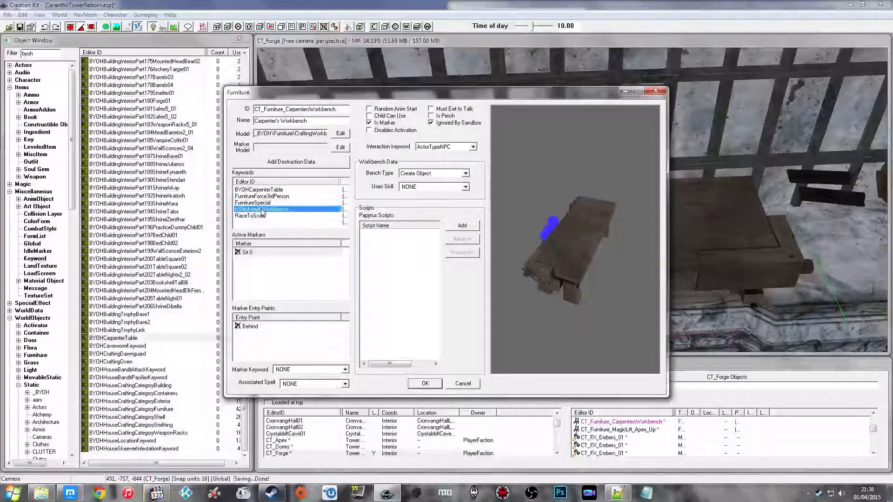
pyautogui.click(261, 217)
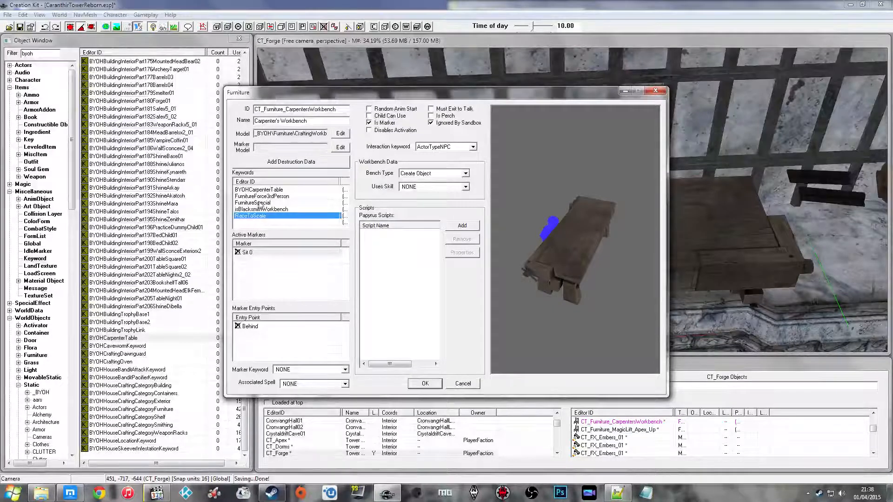
pyautogui.click(257, 210)
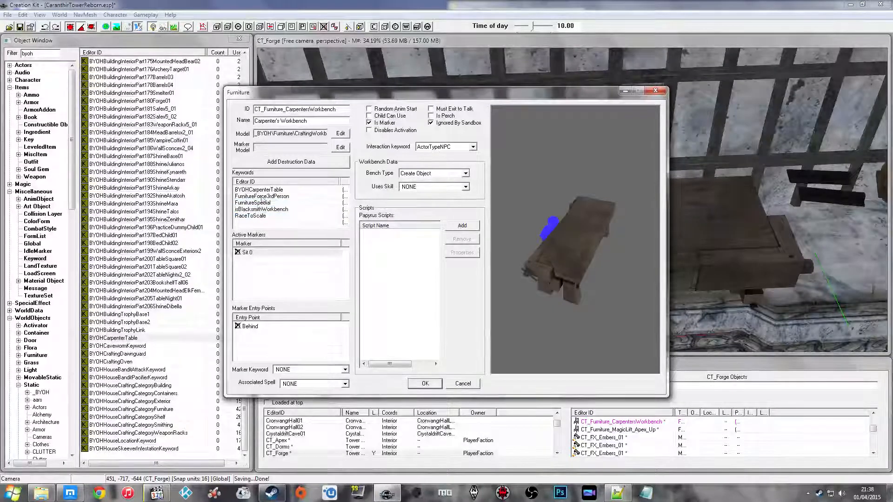
pyautogui.click(264, 197)
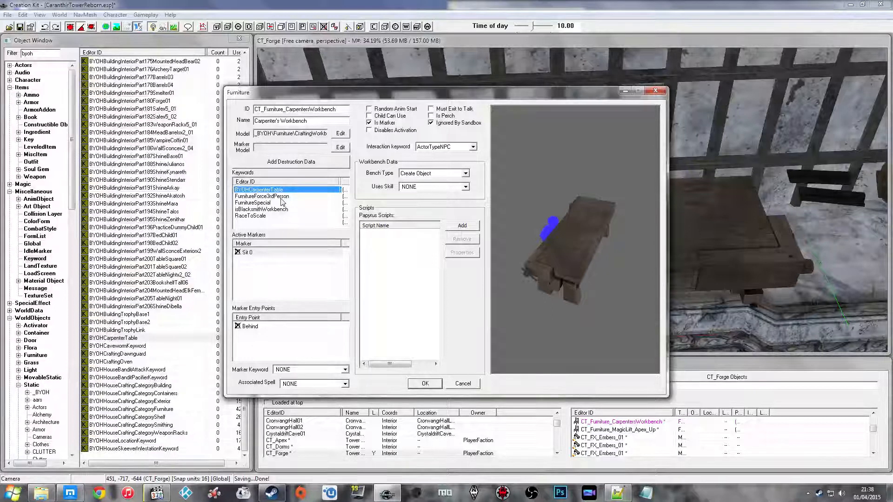
pyautogui.click(580, 193)
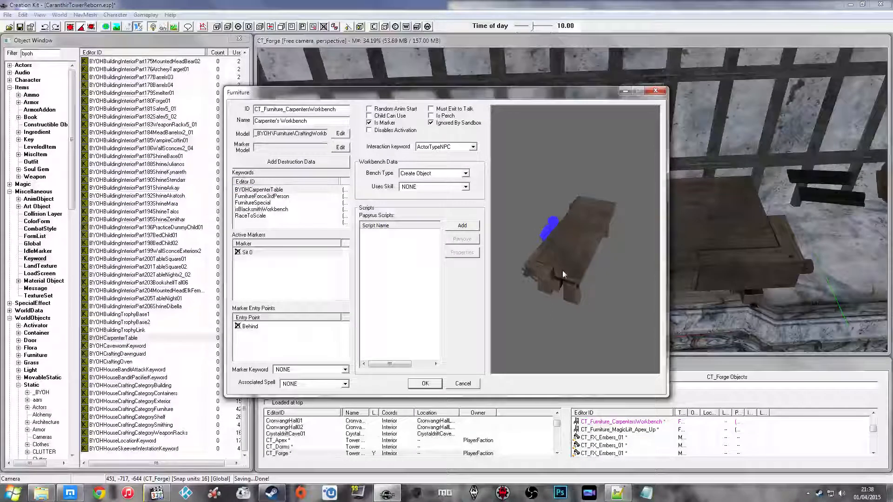
# Create a new keyword named CT_Keyword_CarpenterBench on the carpenter's workbench furniture
pyautogui.rightClick(263, 227)
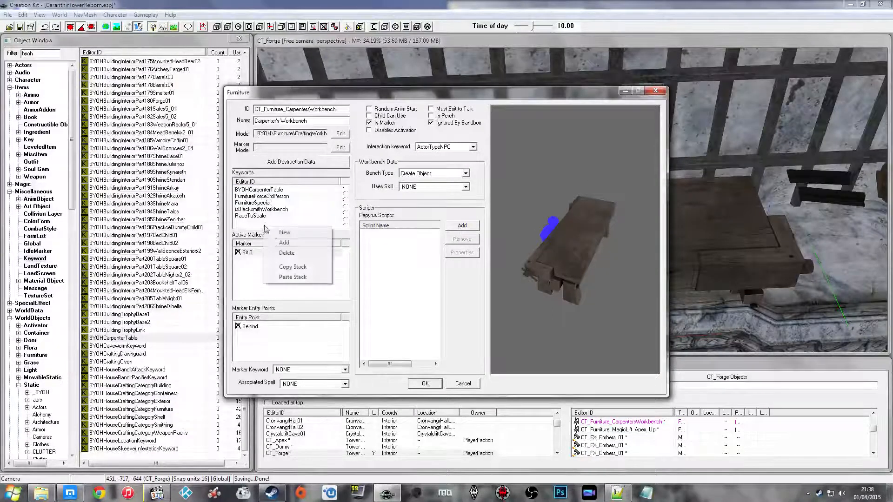
pyautogui.click(283, 233)
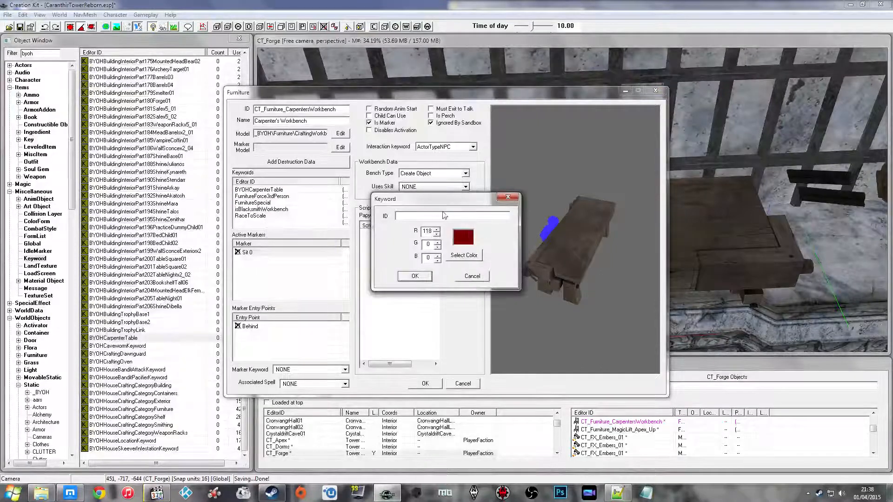
pyautogui.write('CT_Keyword_')
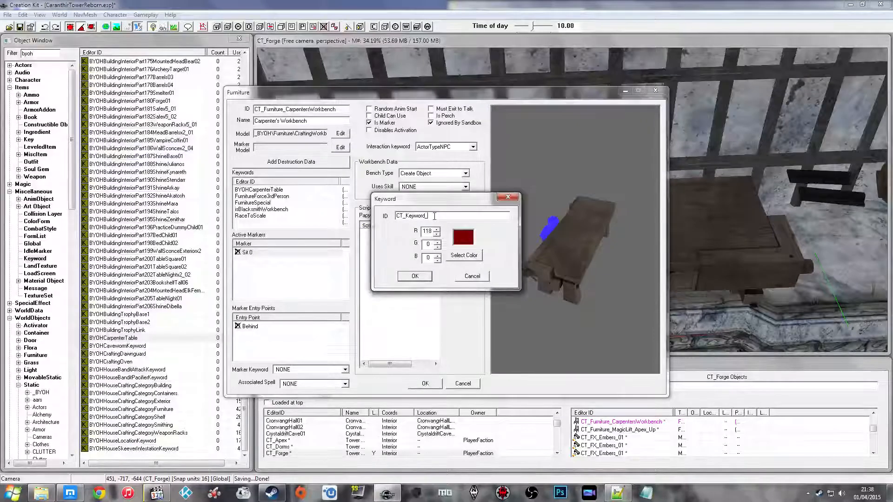
pyautogui.write('Carpenter')
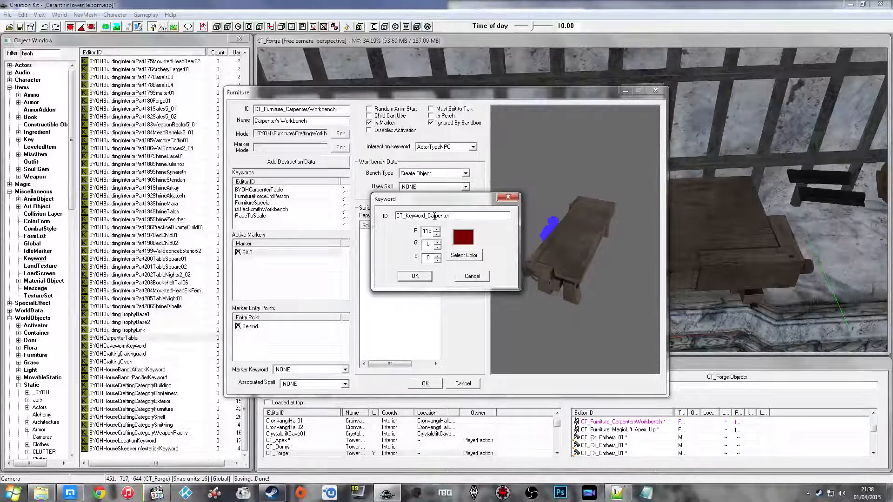
pyautogui.write('Bench')
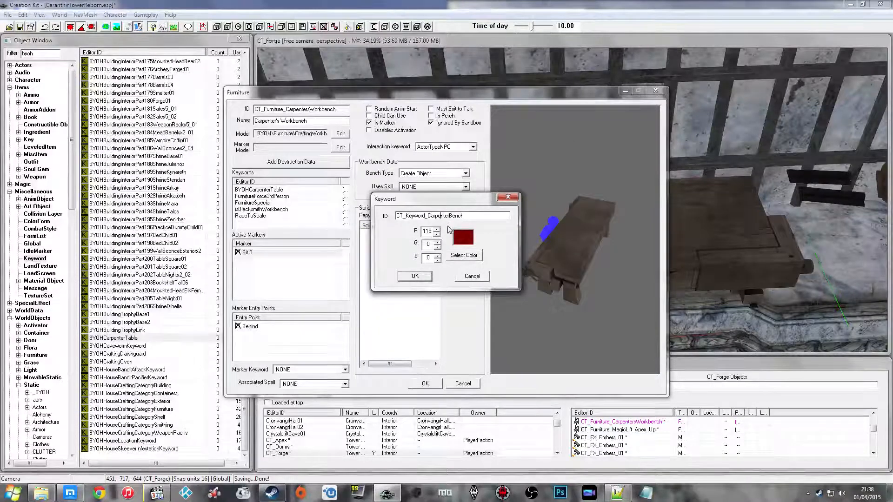
pyautogui.click(411, 277)
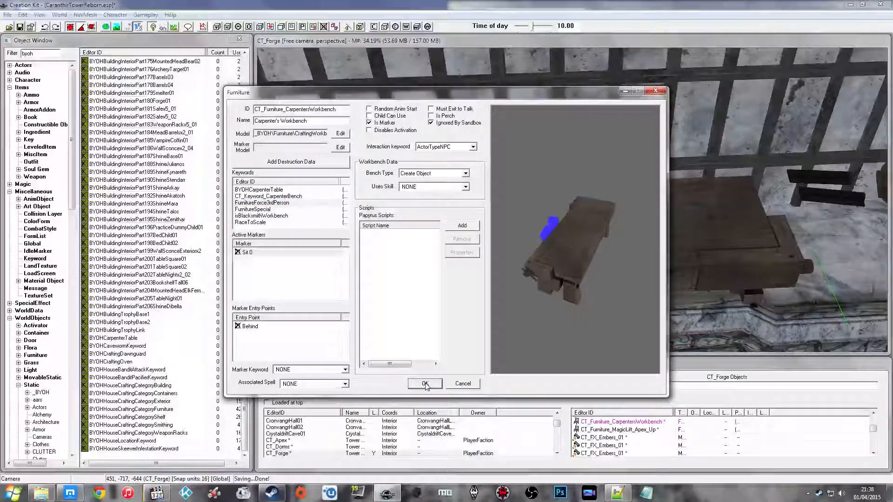
# Review the workbench's bench type options and examine its seat marker in the model preview and the forge cell
pyautogui.click(416, 175)
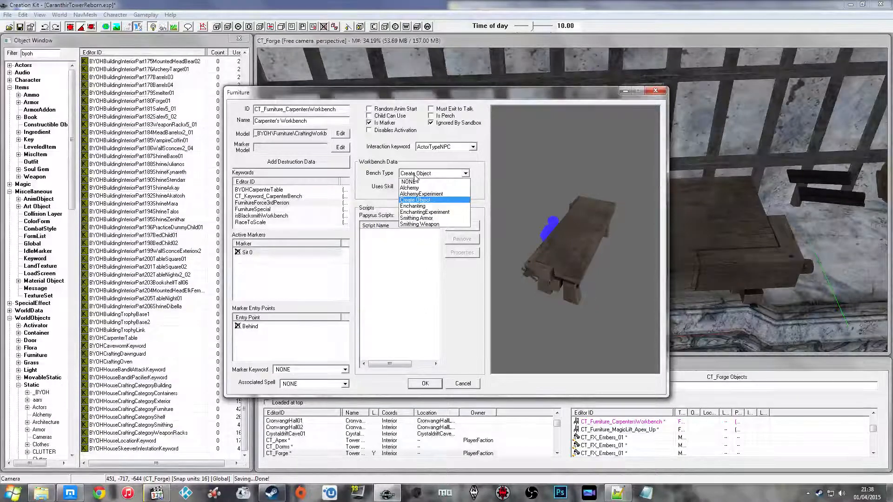
pyautogui.click(414, 176)
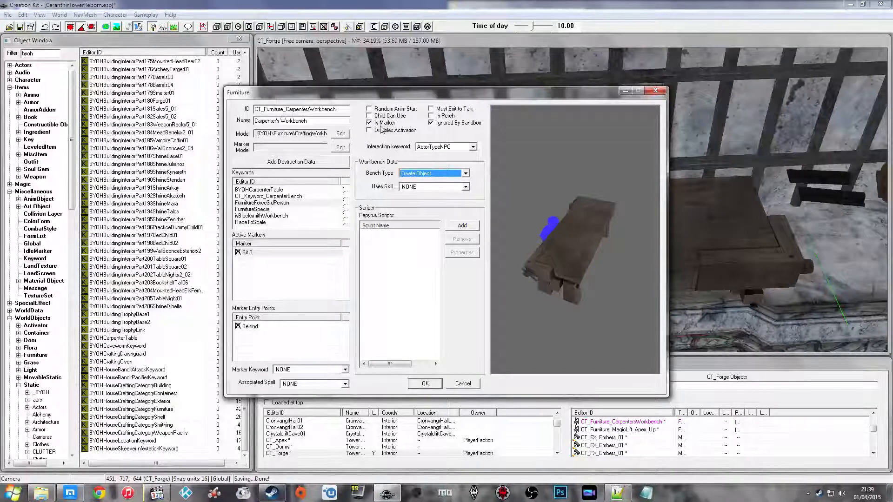
pyautogui.moveTo(543, 223); pyautogui.dragTo(562, 220)
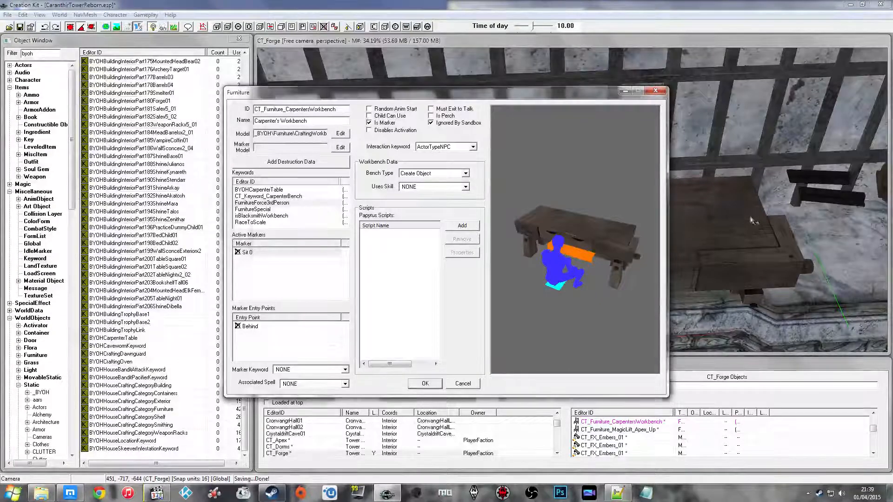
pyautogui.moveTo(760, 218); pyautogui.dragTo(749, 217, button='middle')
pyautogui.press('1')
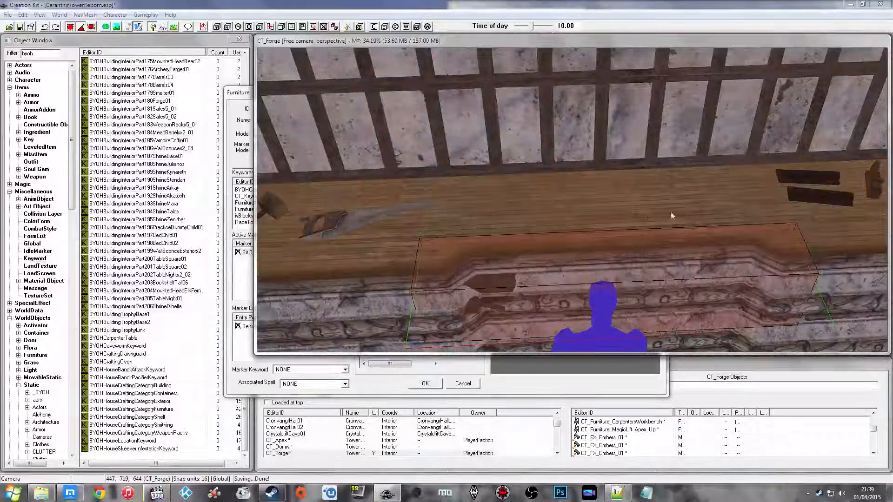
pyautogui.keyDown('shift'); pyautogui.moveTo(630, 196); pyautogui.dragTo(496, 288, button='middle'); pyautogui.keyUp('shift')
pyautogui.keyDown('shift'); pyautogui.moveTo(560, 204); pyautogui.dragTo(599, 226, button='middle'); pyautogui.keyUp('shift')
pyautogui.click(580, 237)
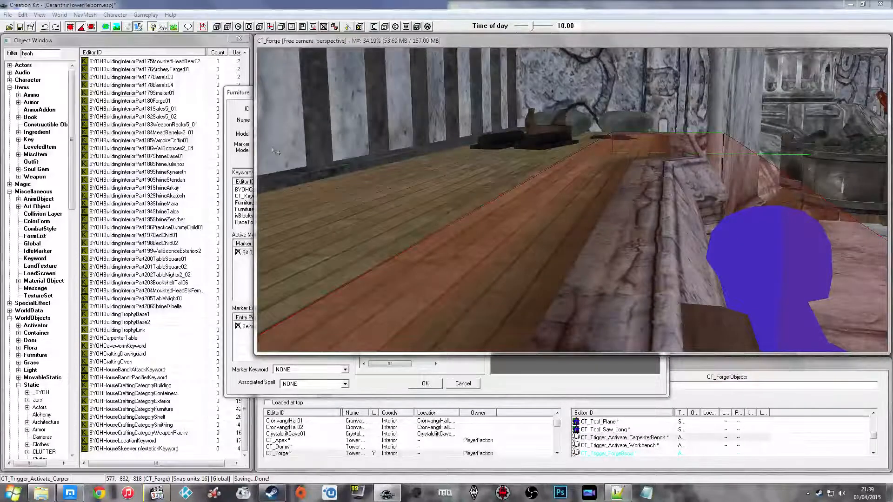
pyautogui.click(242, 94)
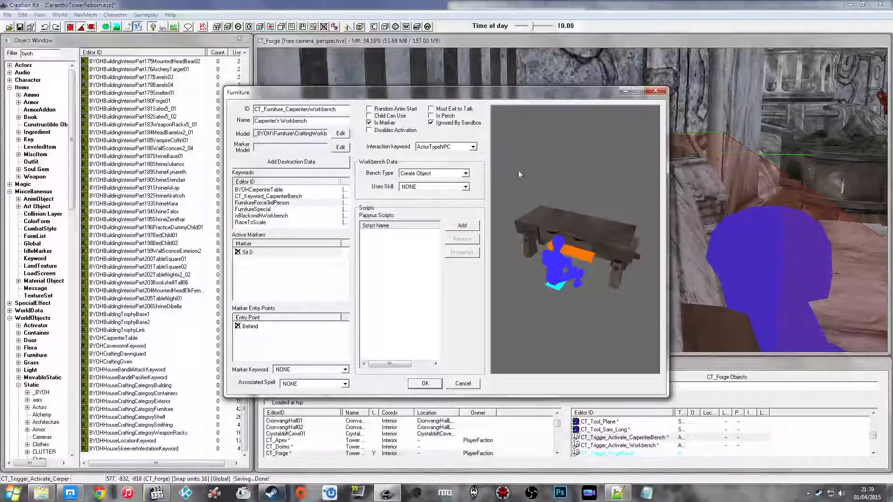
pyautogui.moveTo(521, 181)
pyautogui.mouseDown()
pyautogui.moveTo(571, 172)
pyautogui.moveTo(517, 194)
pyautogui.mouseUp()
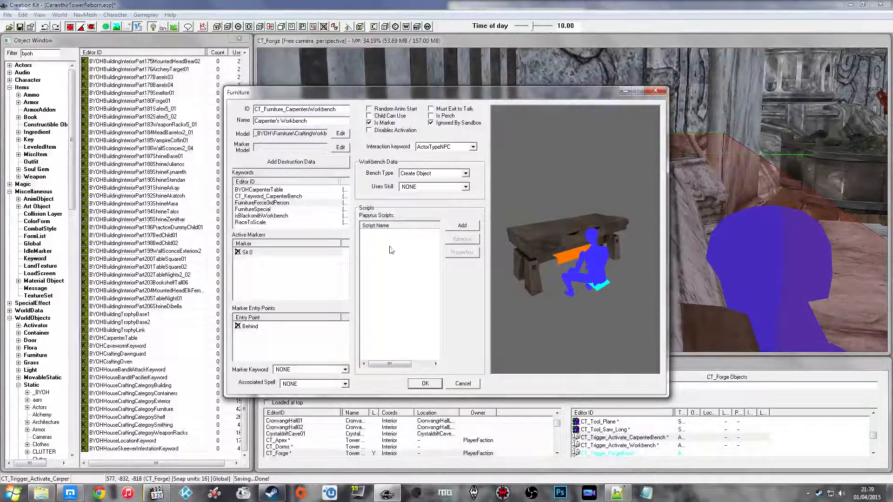
# Accept the carpenter's workbench furniture changes, close its reference window and save the plugin
pyautogui.click(411, 382)
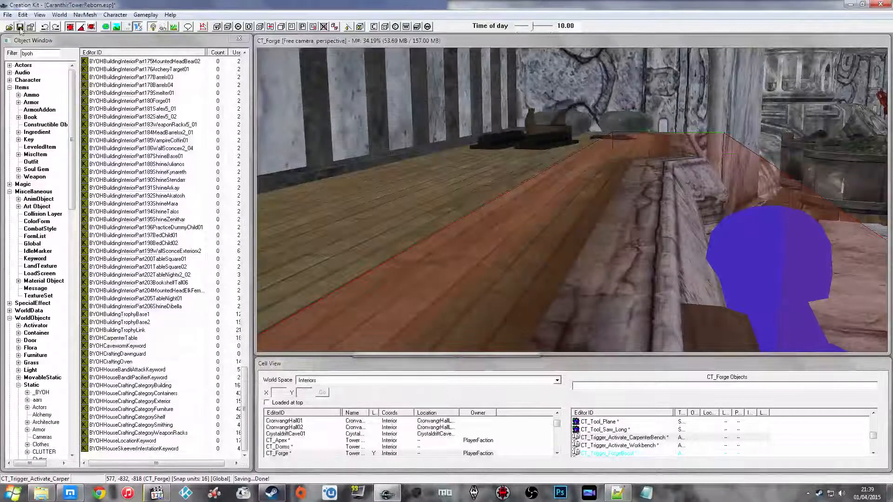
pyautogui.hotkey('ctrl', 's')
pyautogui.click(510, 277)
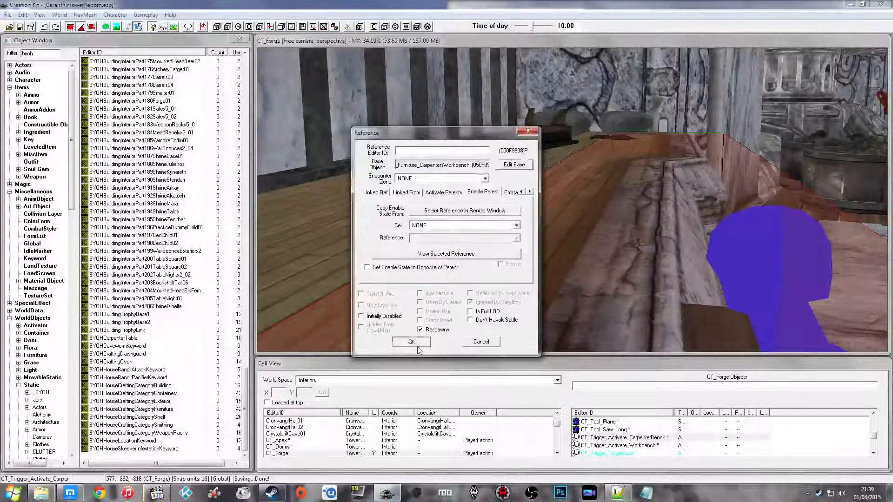
pyautogui.click(411, 342)
pyautogui.click(20, 27)
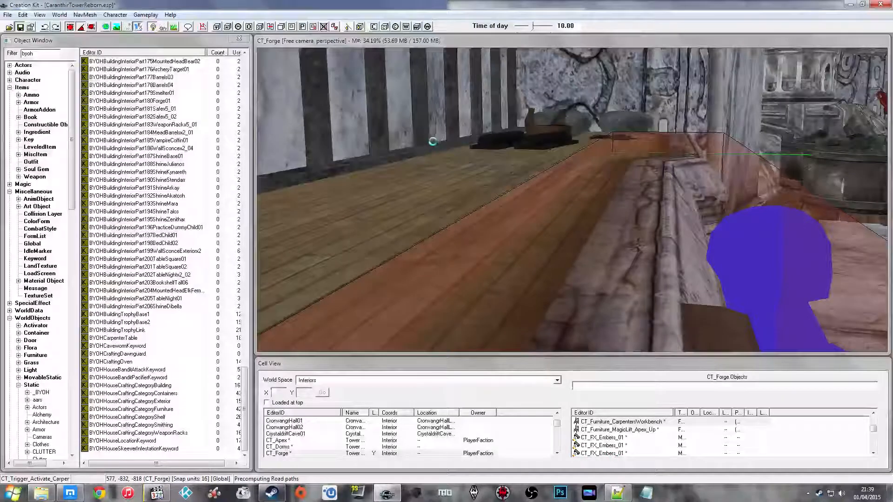
pyautogui.click(584, 175)
pyautogui.keyDown('shift'); pyautogui.moveTo(584, 176); pyautogui.dragTo(496, 182, button='middle'); pyautogui.keyUp('shift')
pyautogui.scroll(-4, 540, 184)
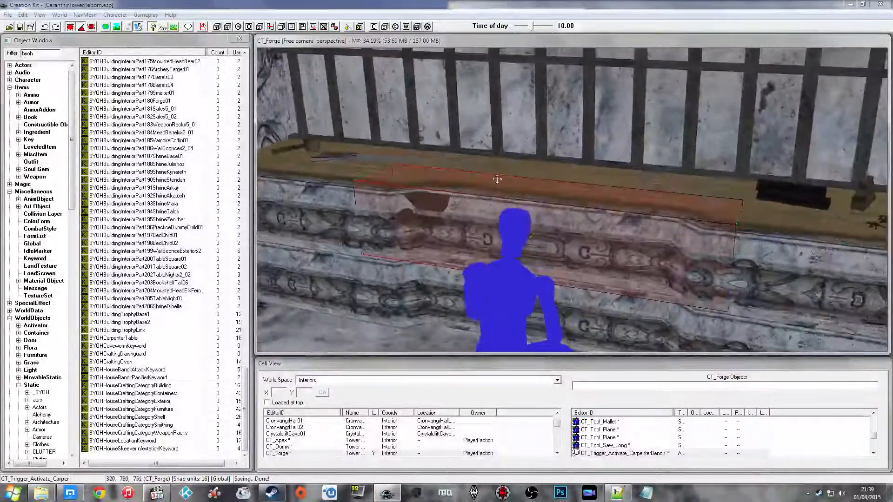
pyautogui.click(121, 156)
pyautogui.click(132, 117)
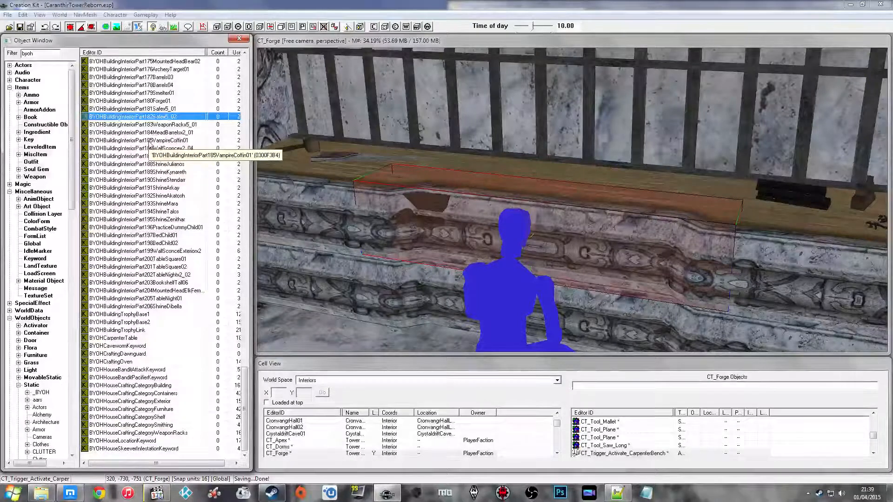
pyautogui.click(93, 196)
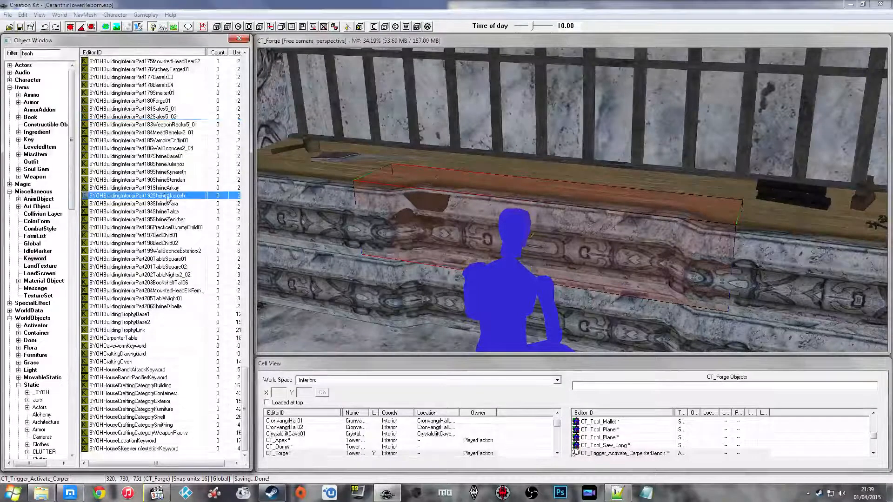
# Create a new constructible object with the ID CT_CO_MQ_DisplayCases_Large
pyautogui.click(37, 124)
pyautogui.rightClick(149, 117)
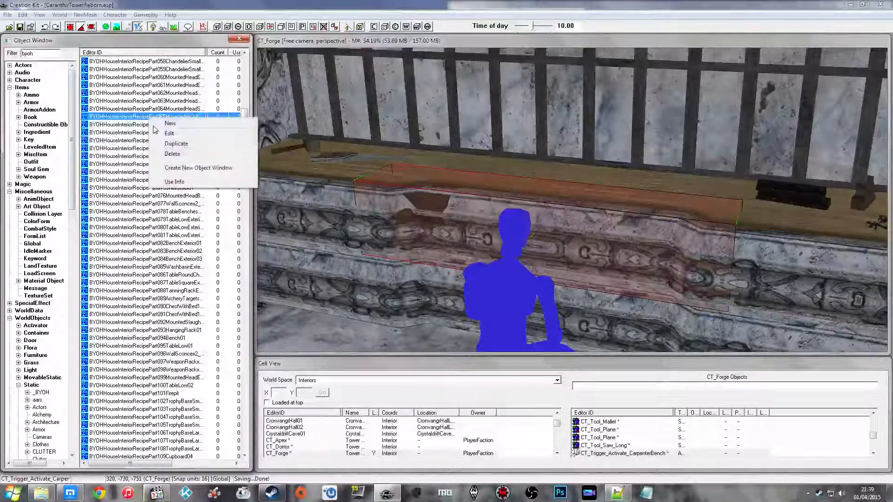
pyautogui.click(183, 124)
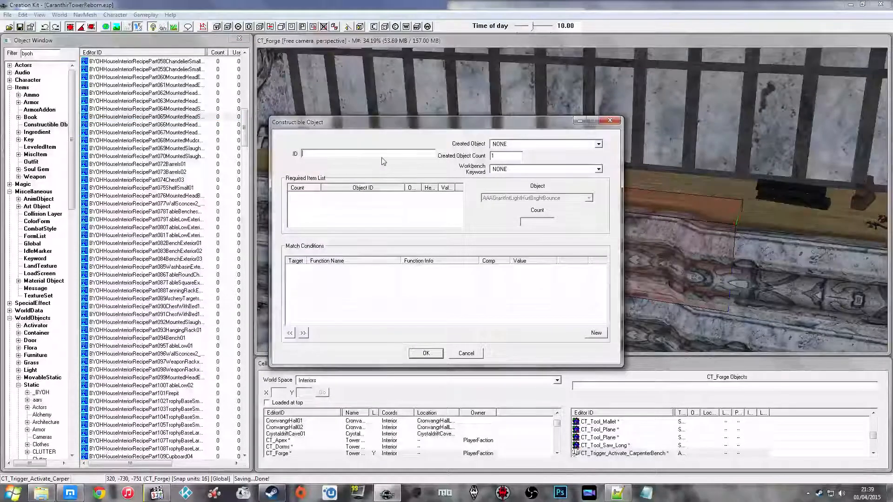
pyautogui.write('CT_')
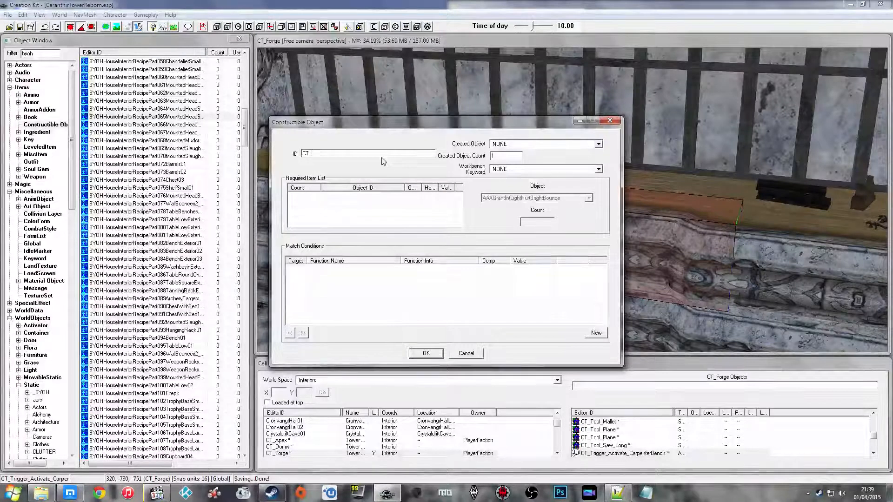
pyautogui.write('CB')
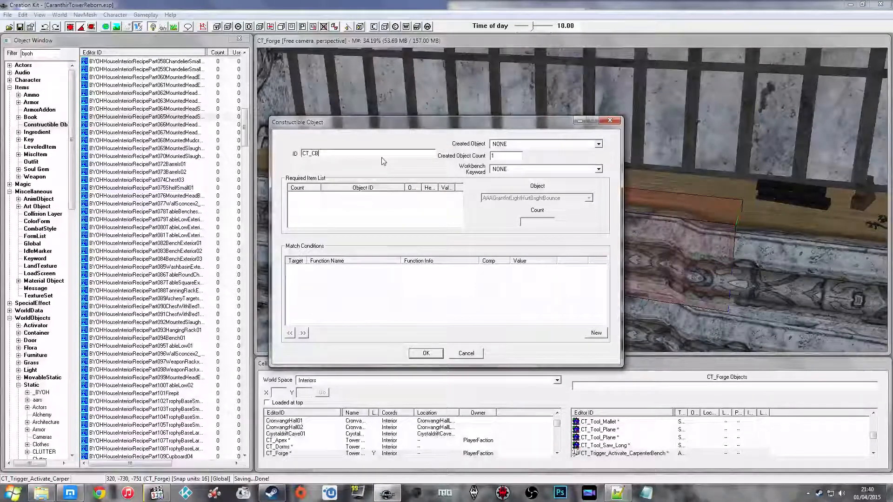
pyautogui.write('_')
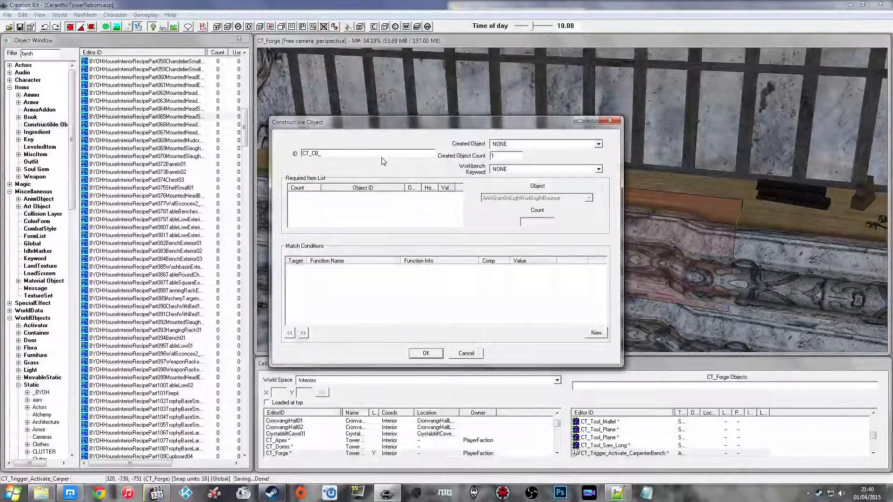
pyautogui.write('MQ_')
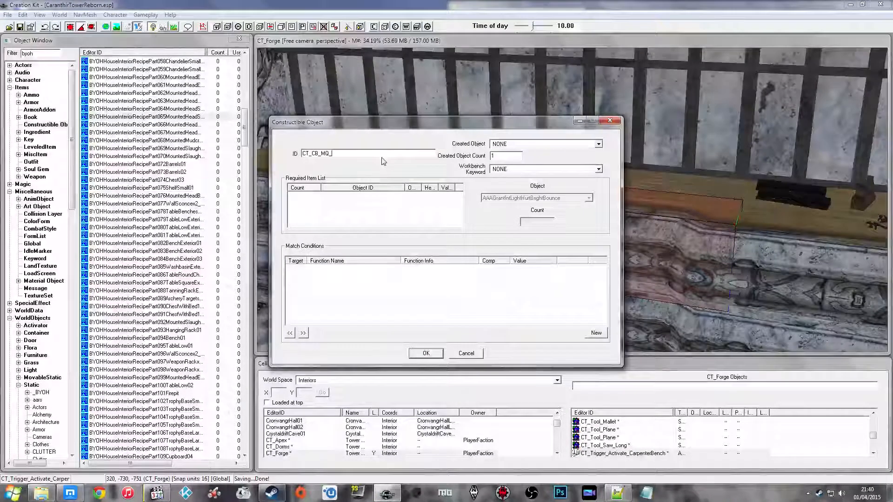
pyautogui.press('Left')
pyautogui.press('Left')
pyautogui.press('Left')
pyautogui.press('Left')
pyautogui.press('Left')
pyautogui.press('Left')
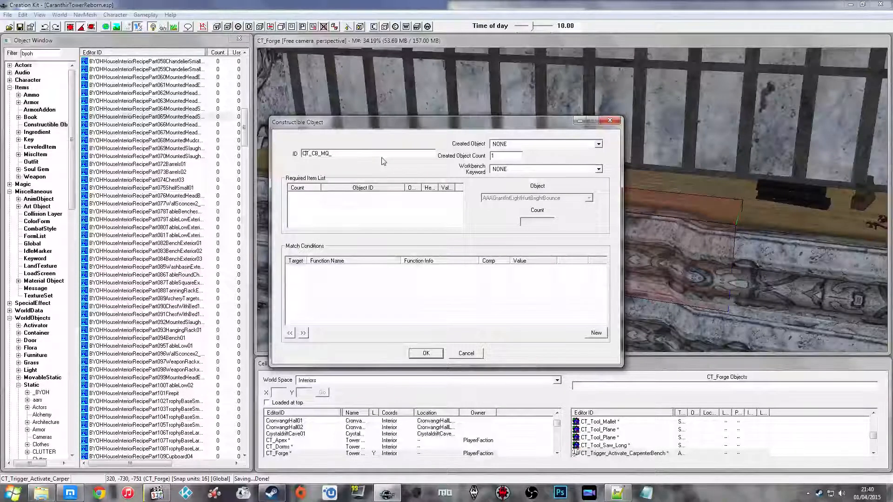
pyautogui.press('Delete')
pyautogui.press('Delete')
pyautogui.write('CO_MQ_')
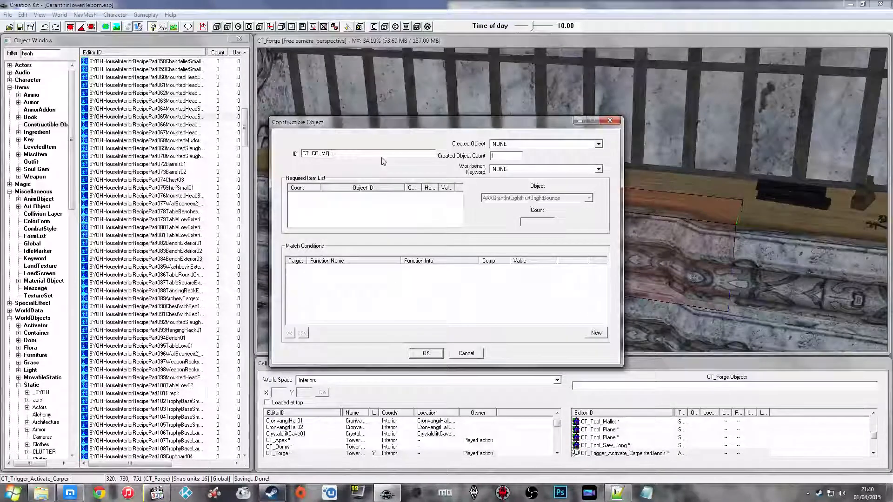
pyautogui.write('DisplayCases')
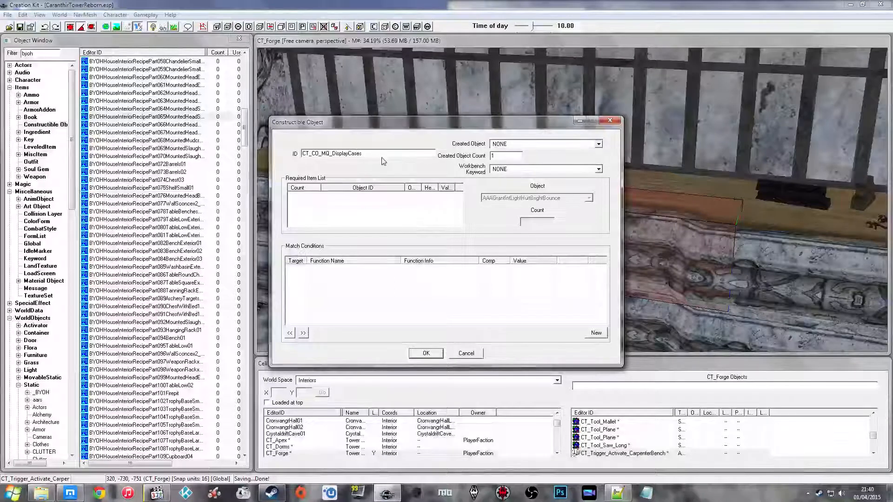
pyautogui.write('_Large')
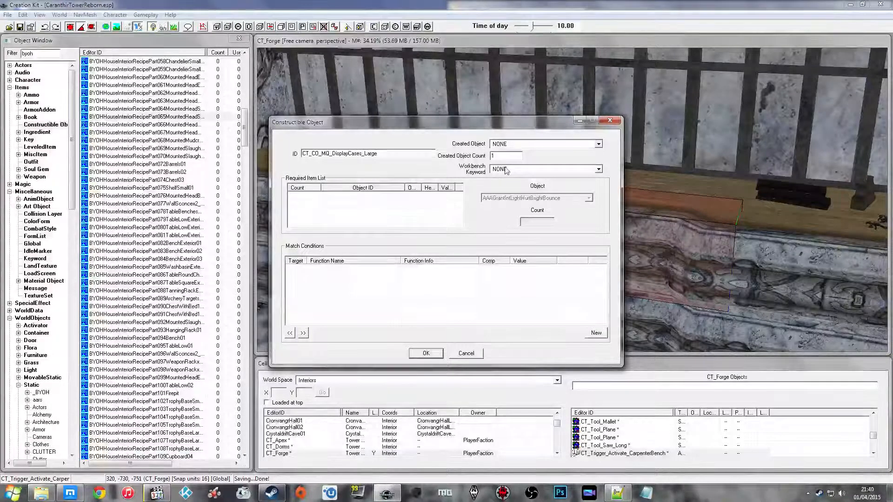
# Set the recipe's created object to CT_Misc_Craft_DisplayCases_Large_MQ
pyautogui.click(513, 145)
pyautogui.write('ct')
pyautogui.click(513, 144)
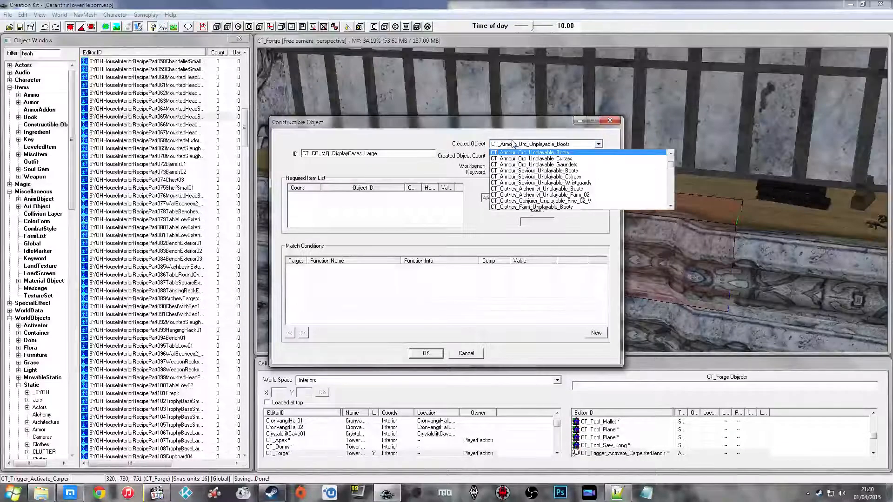
pyautogui.write('_m')
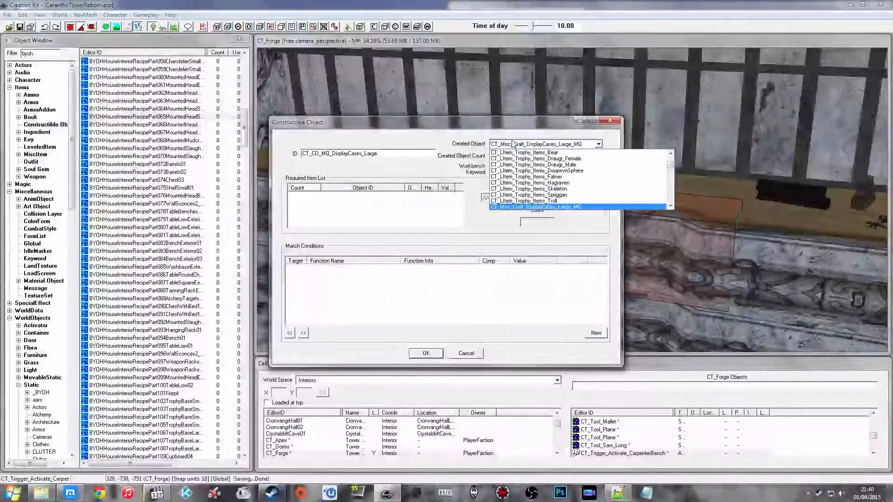
pyautogui.click(549, 207)
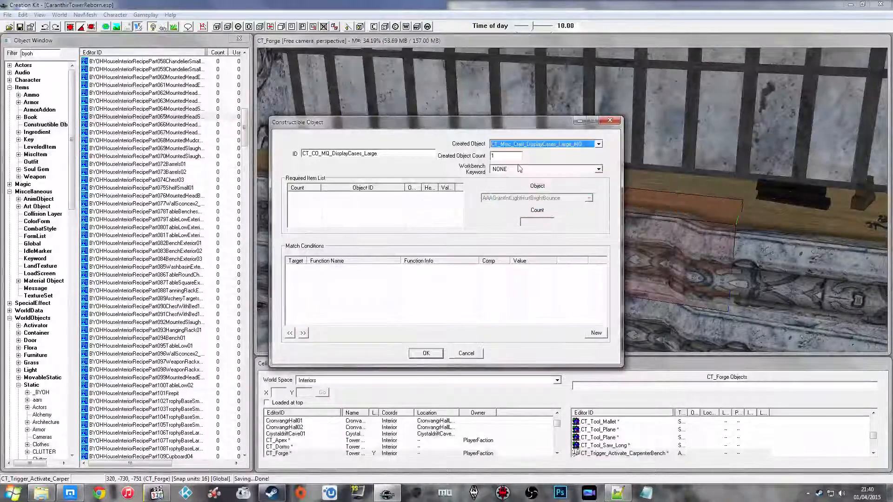
# Set the display case recipe's workbench keyword to CT_Keyword_CarpenterBench
pyautogui.press('Tab')
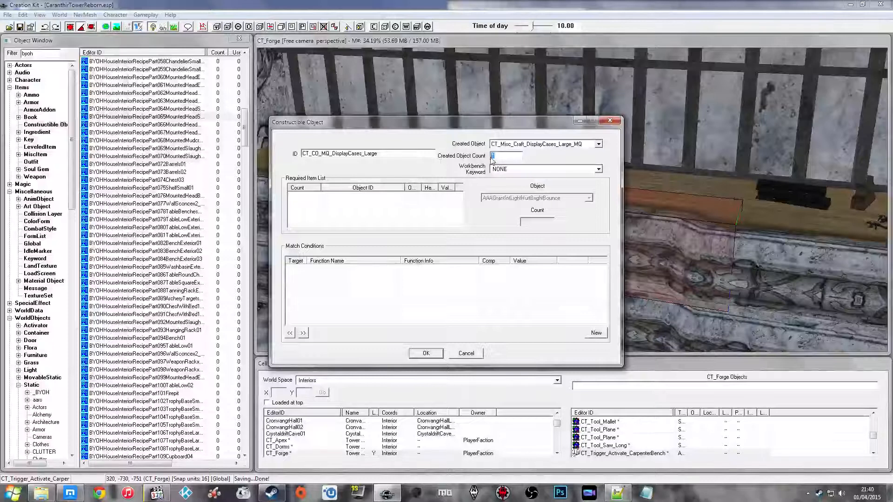
pyautogui.click(518, 171)
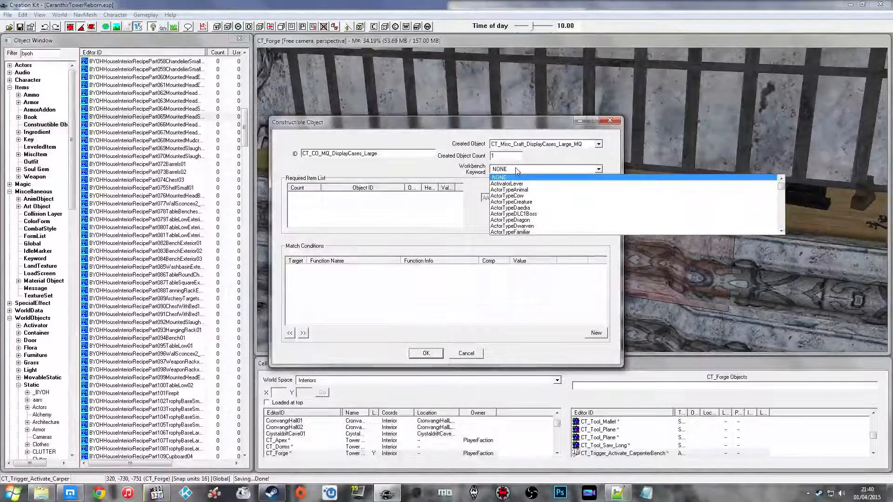
pyautogui.write('ct')
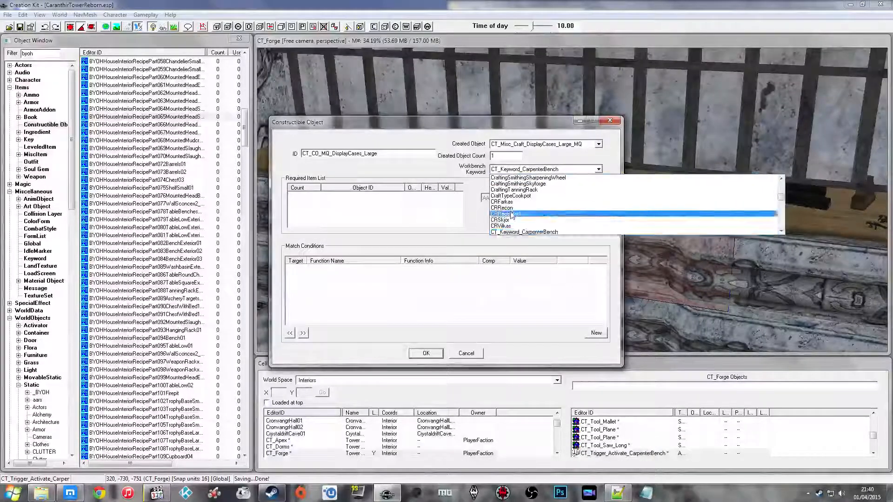
pyautogui.click(526, 232)
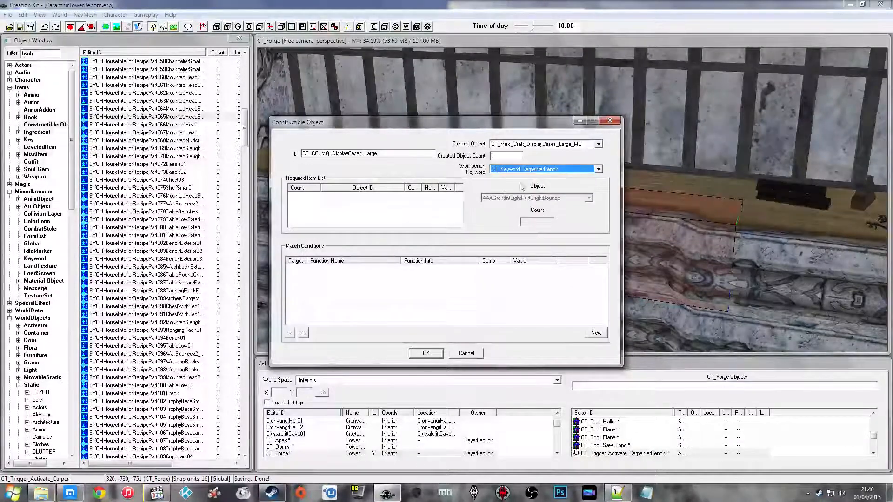
pyautogui.doubleClick(533, 148)
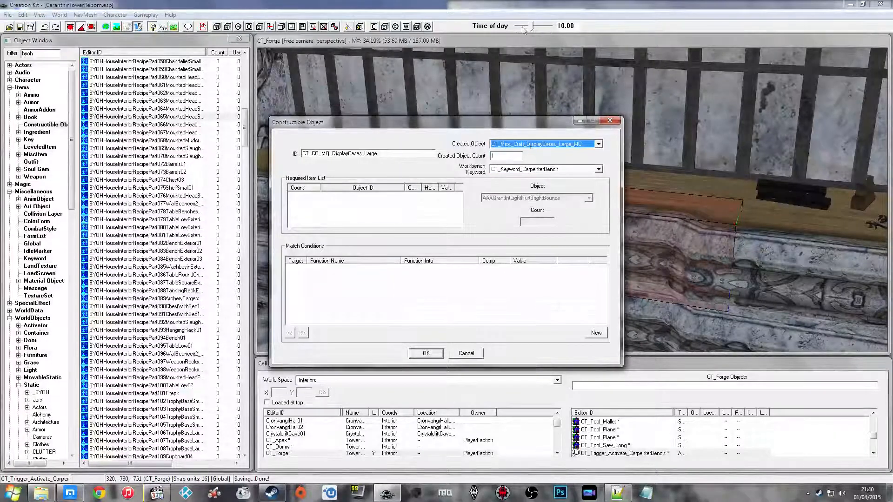
pyautogui.click(418, 207)
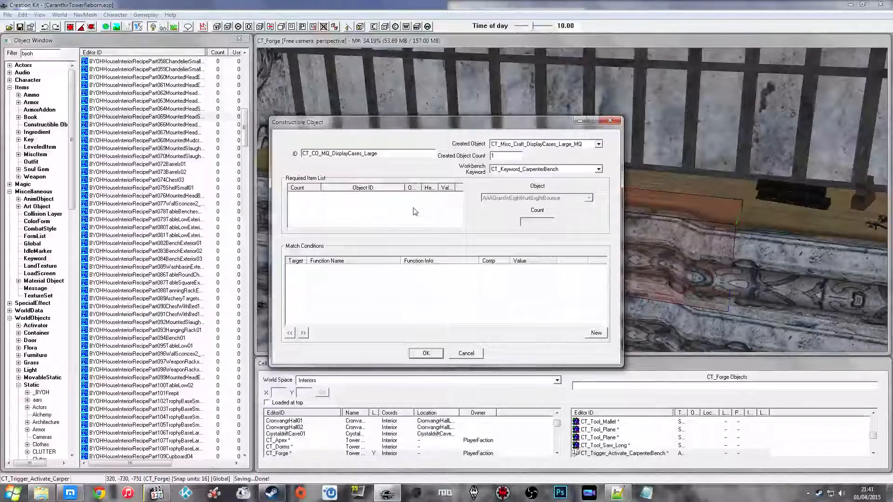
pyautogui.rightClick(381, 297)
pyautogui.click(364, 297)
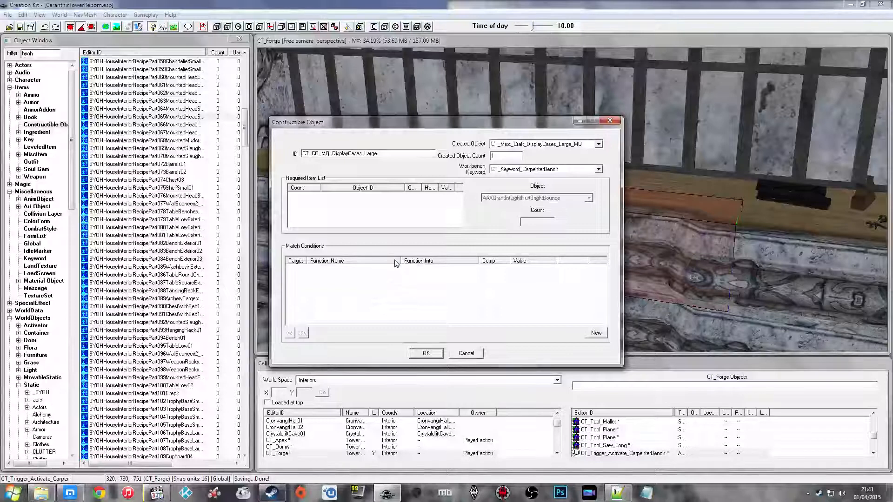
pyautogui.click(397, 154)
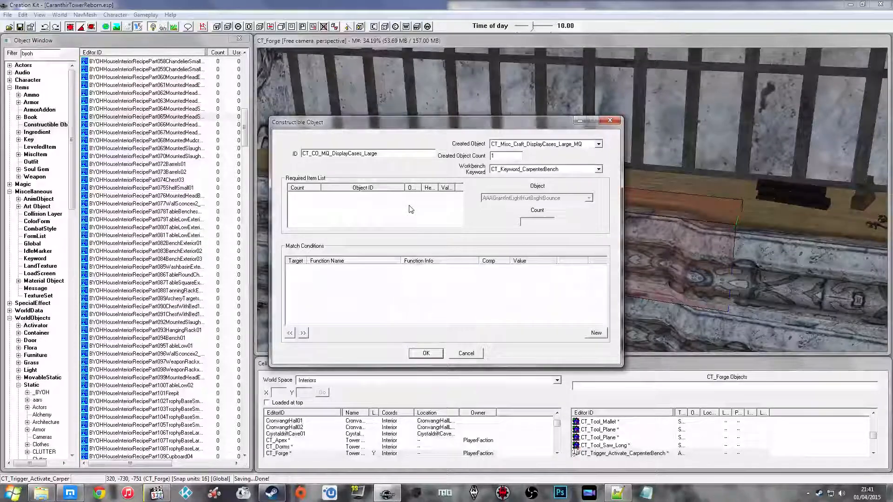
pyautogui.rightClick(410, 299)
pyautogui.click(420, 307)
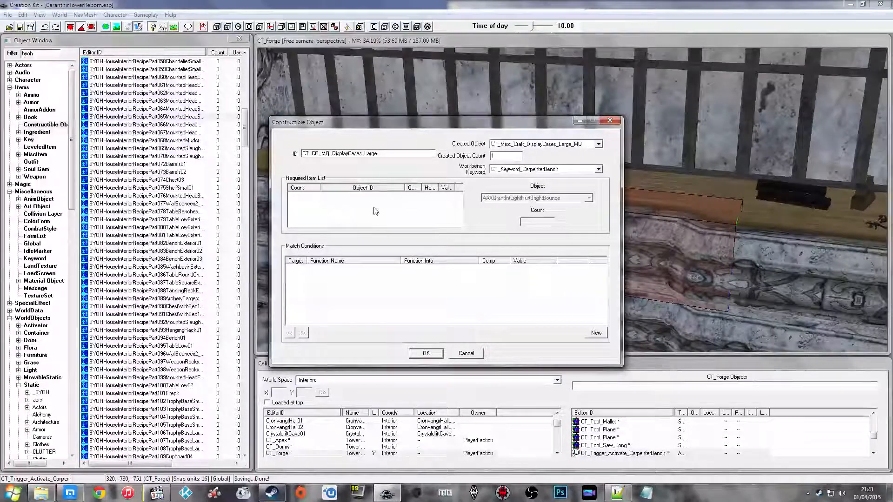
# Extend the recipe's ID to CT_CO_MQ_DisplayCases_Large_RC, accept the constructible object and save the plugin
pyautogui.click(396, 153)
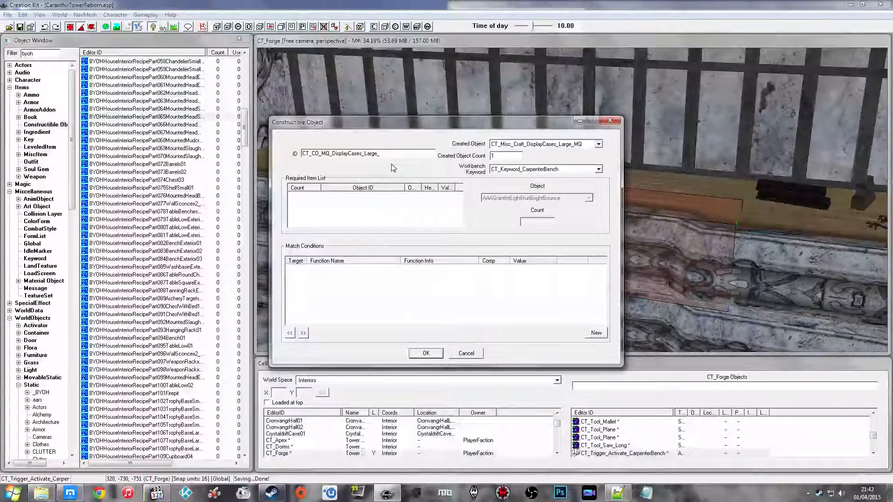
pyautogui.write('RC')
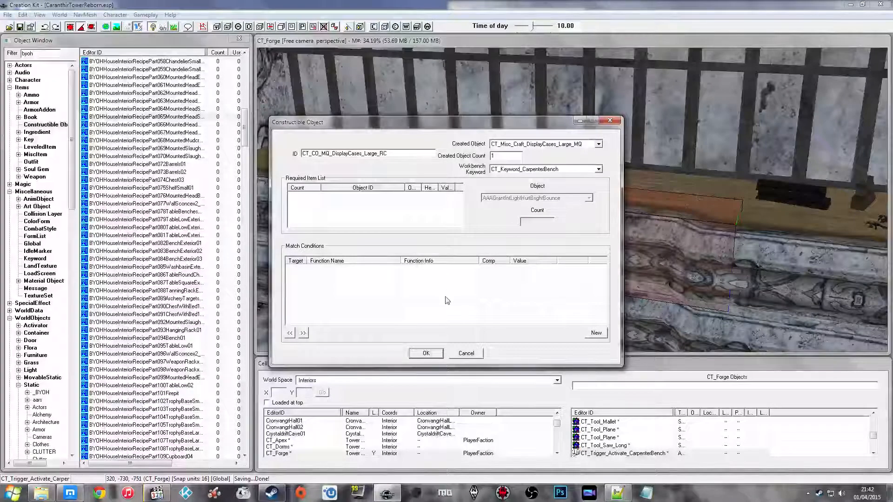
pyautogui.click(426, 353)
pyautogui.click(19, 26)
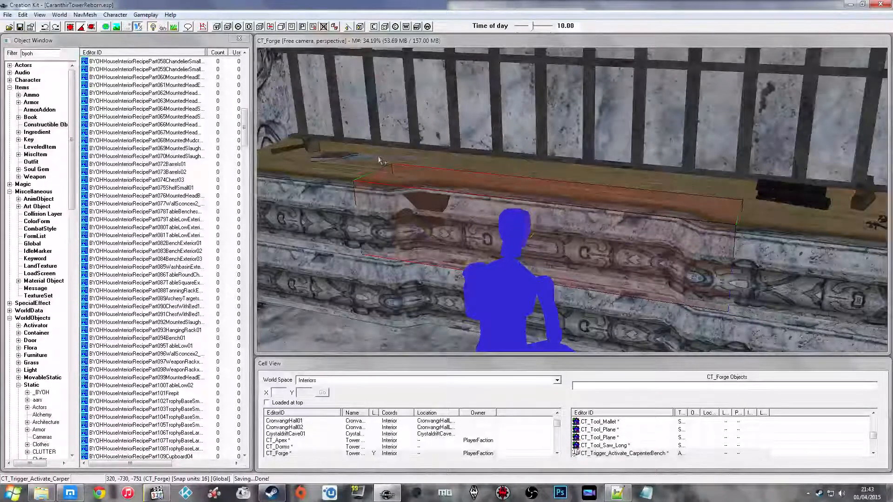
# Minimize the editor and the file browser window, and bring up the Open Broadcaster Software window
pyautogui.moveTo(402, 176); pyautogui.dragTo(602, 191, button='middle')
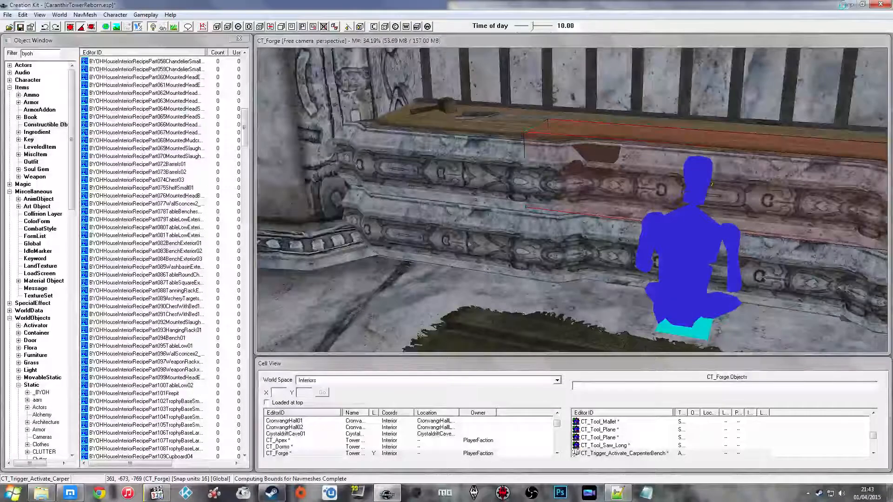
pyautogui.click(849, 7)
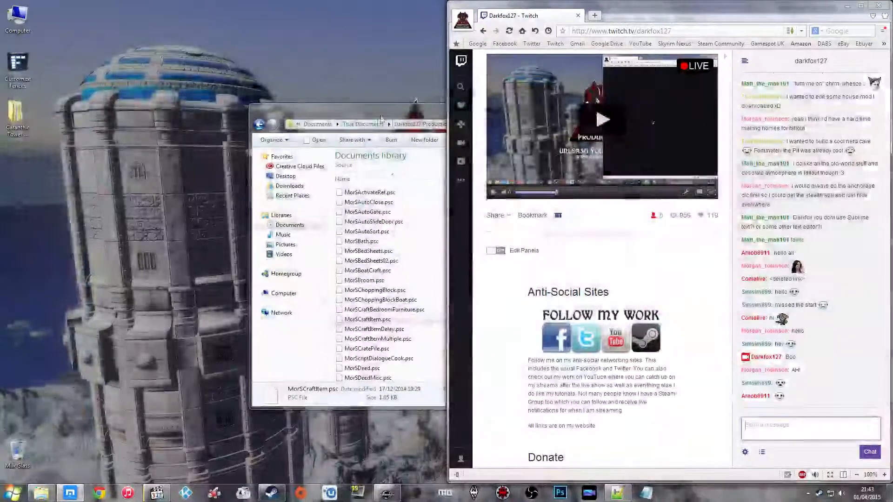
pyautogui.click(825, 108)
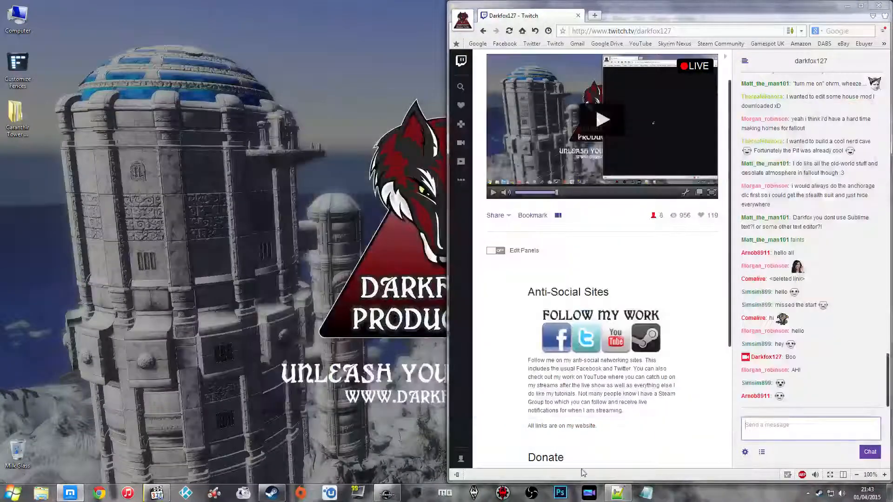
pyautogui.click(808, 493)
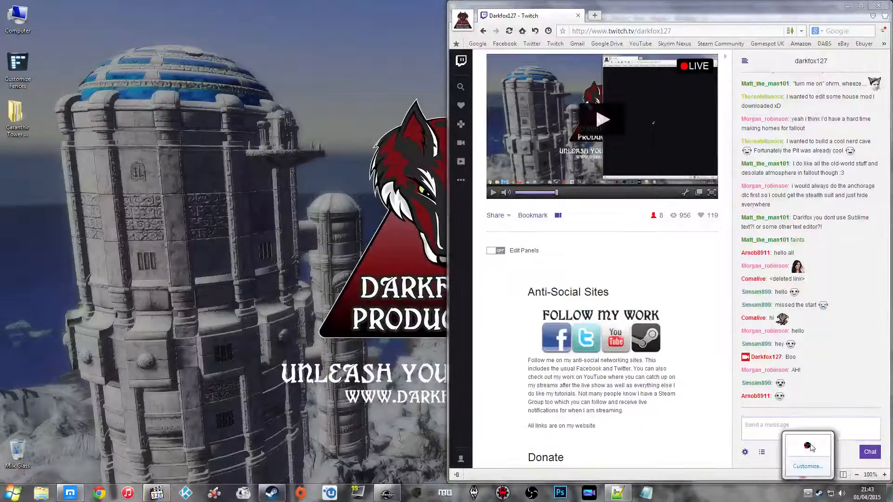
pyautogui.click(807, 445)
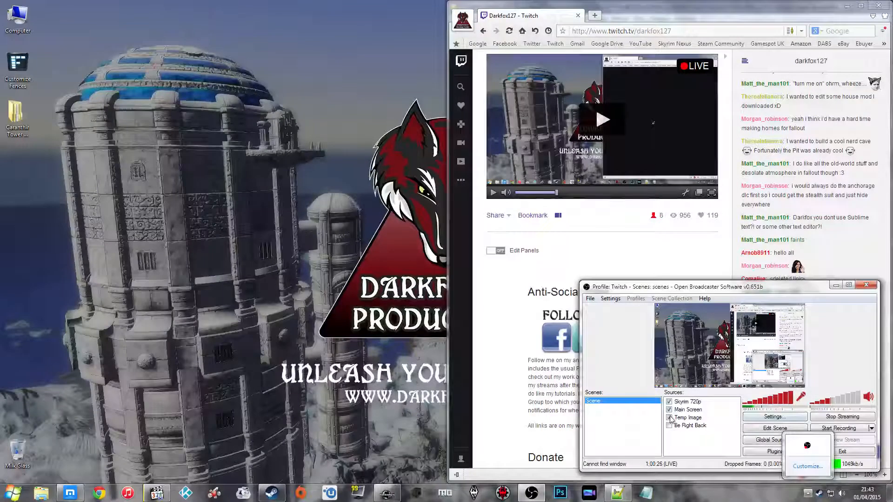